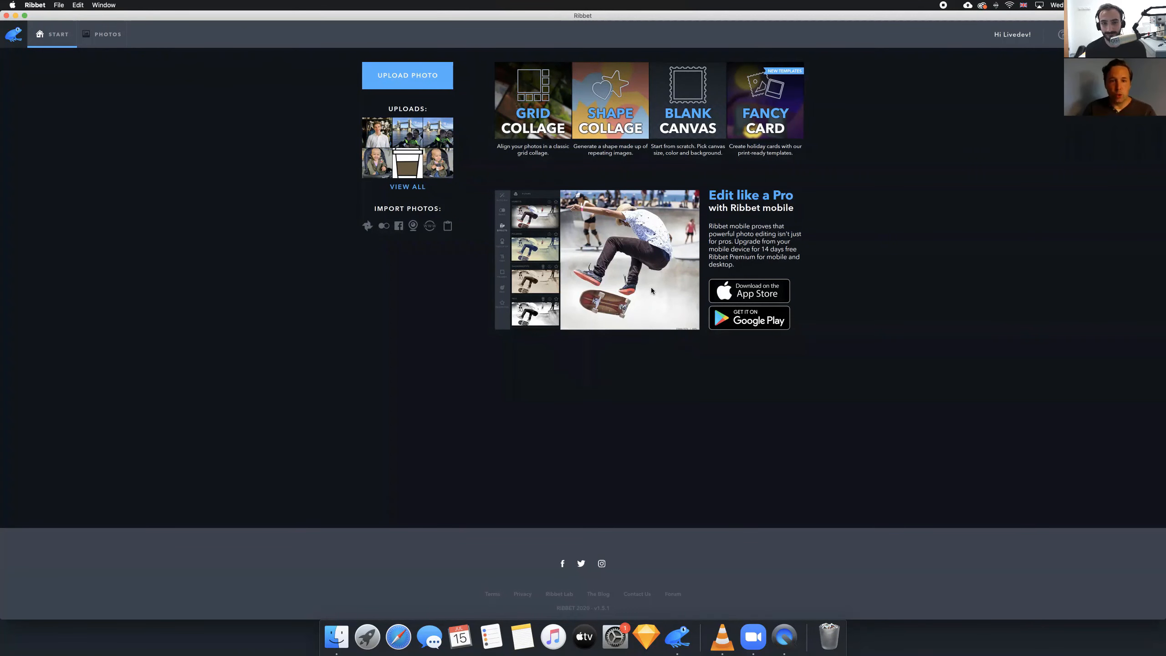
Start a grid collage and look through the Basic, Grid, Big Photo and Jigsaw layout sets, finishing on Grid
left_click(522, 90)
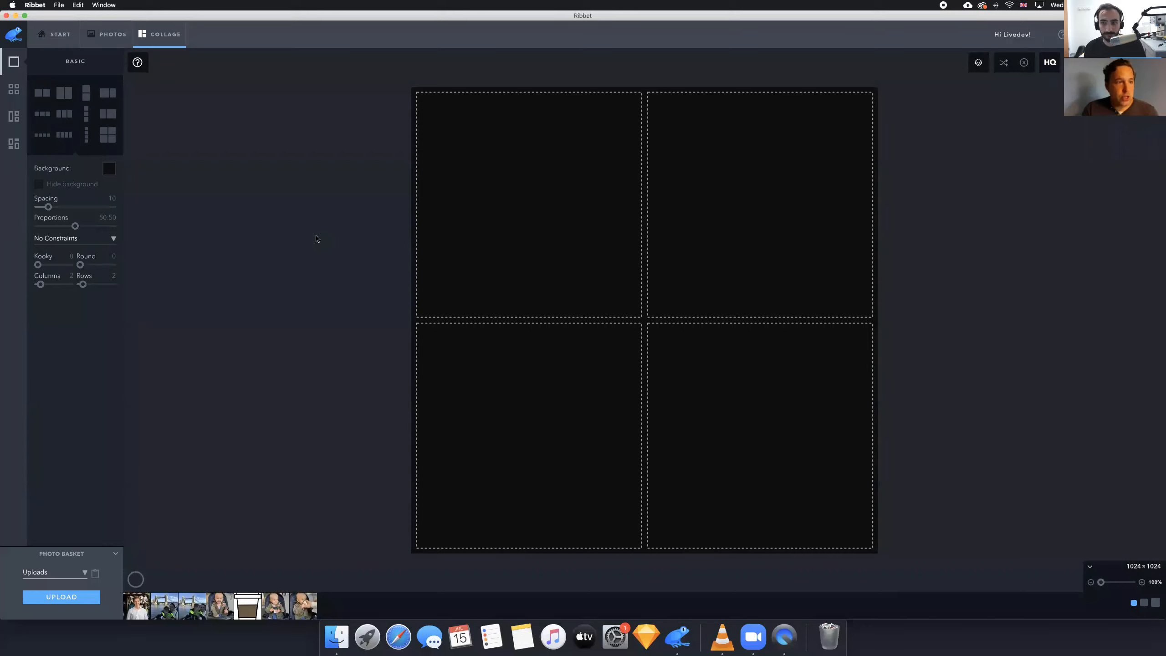
left_click(14, 93)
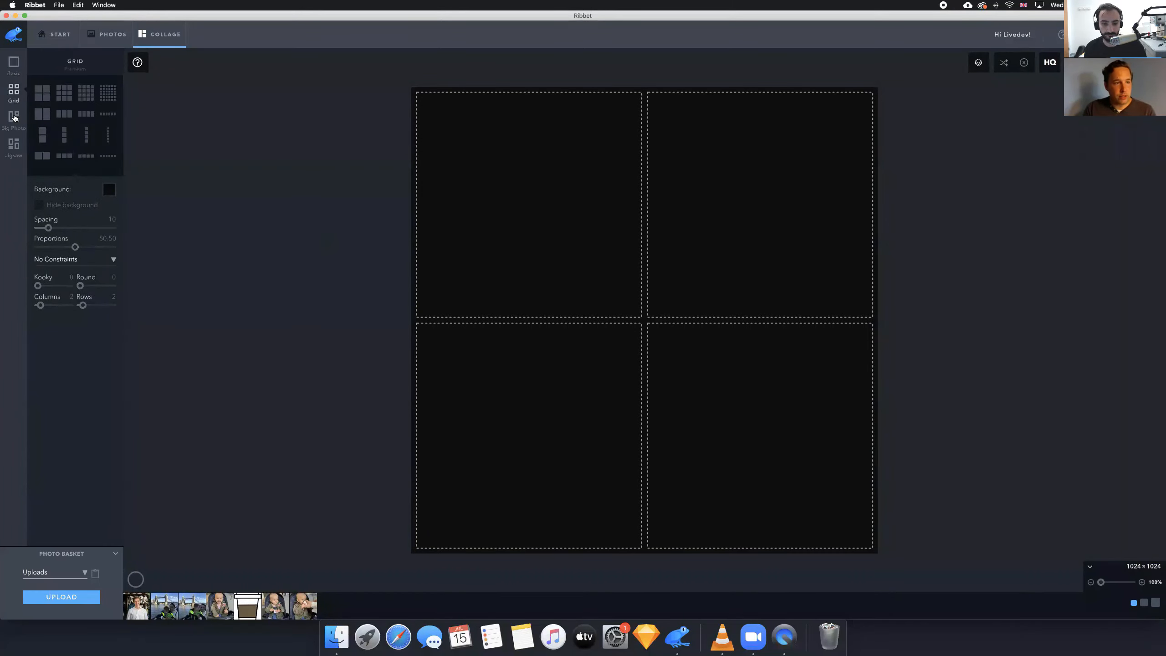
left_click(13, 144)
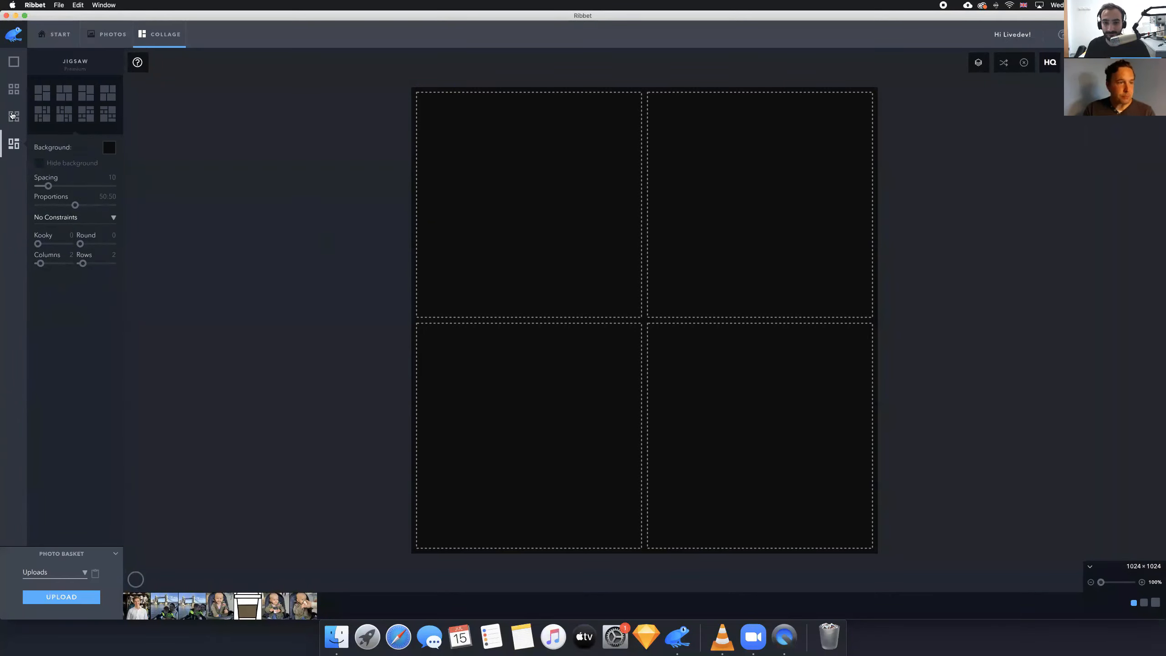
left_click(13, 116)
left_click(16, 90)
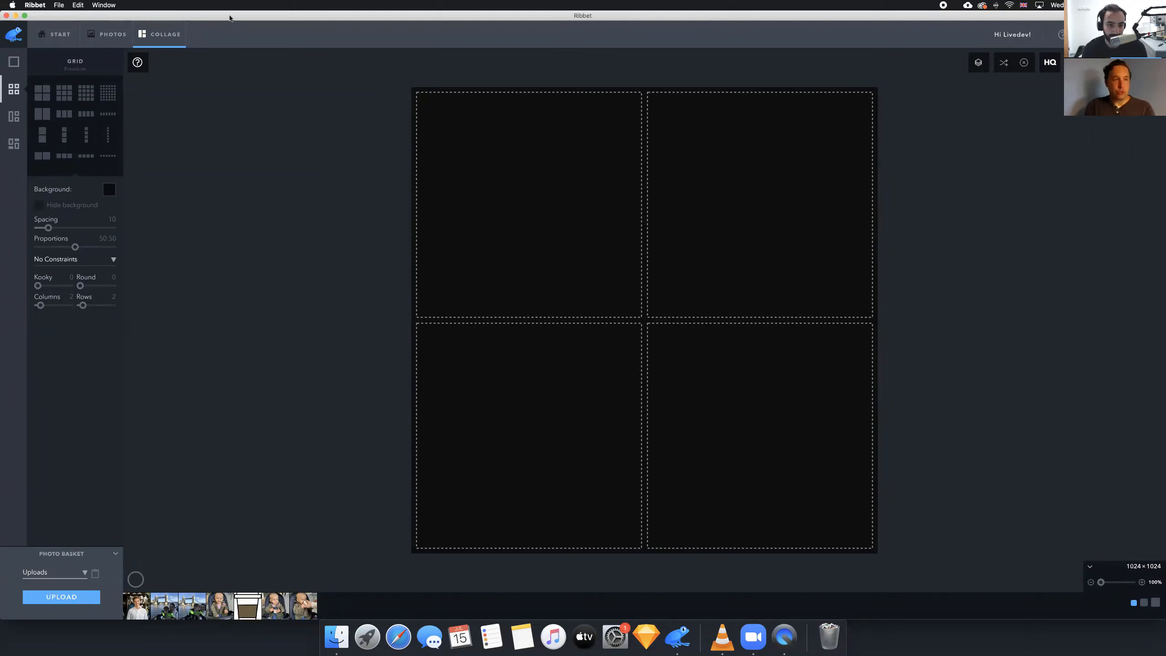
left_click(18, 62)
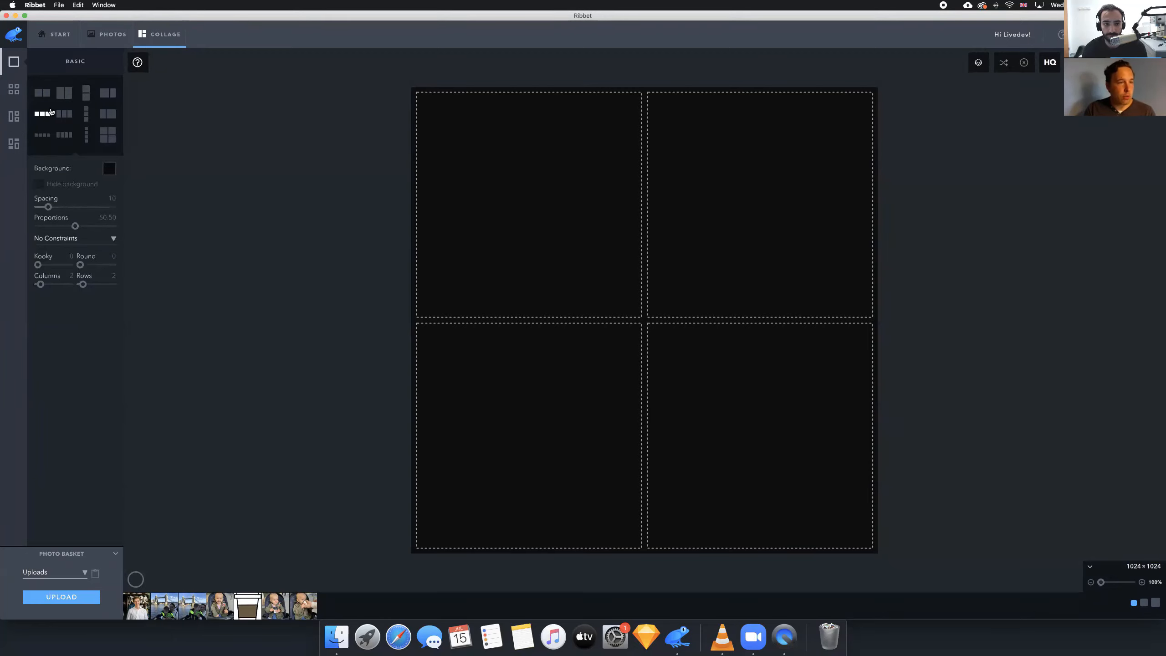
left_click(14, 90)
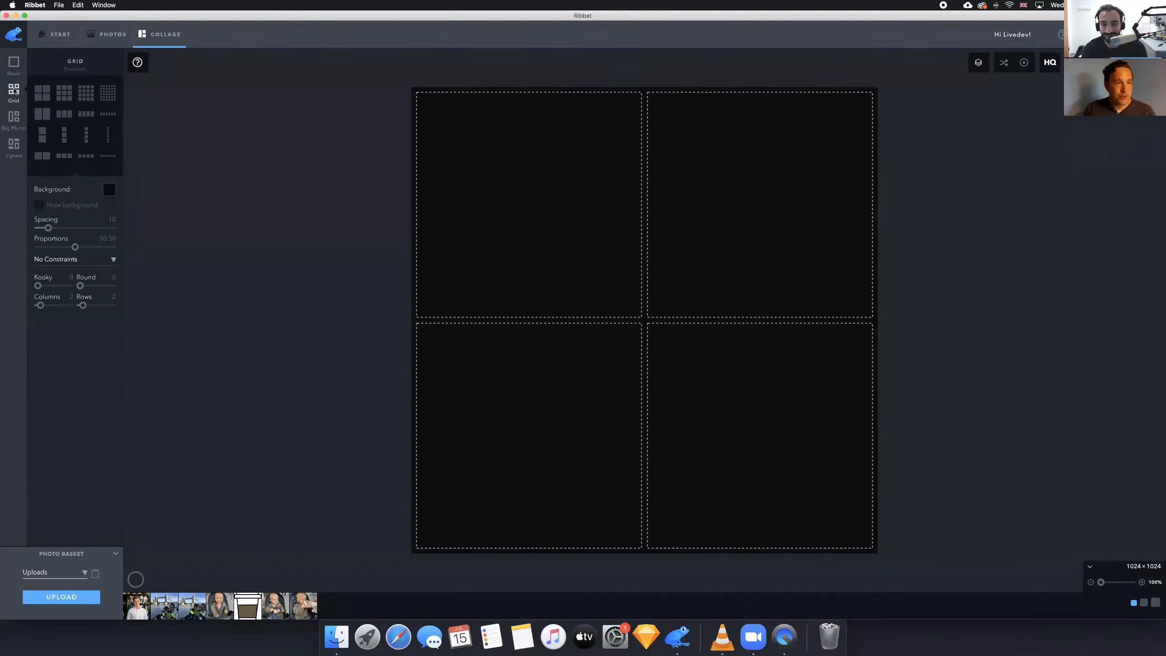
Try several Grid layouts with different row and column arrangements, finishing with the two-column one
left_click(42, 94)
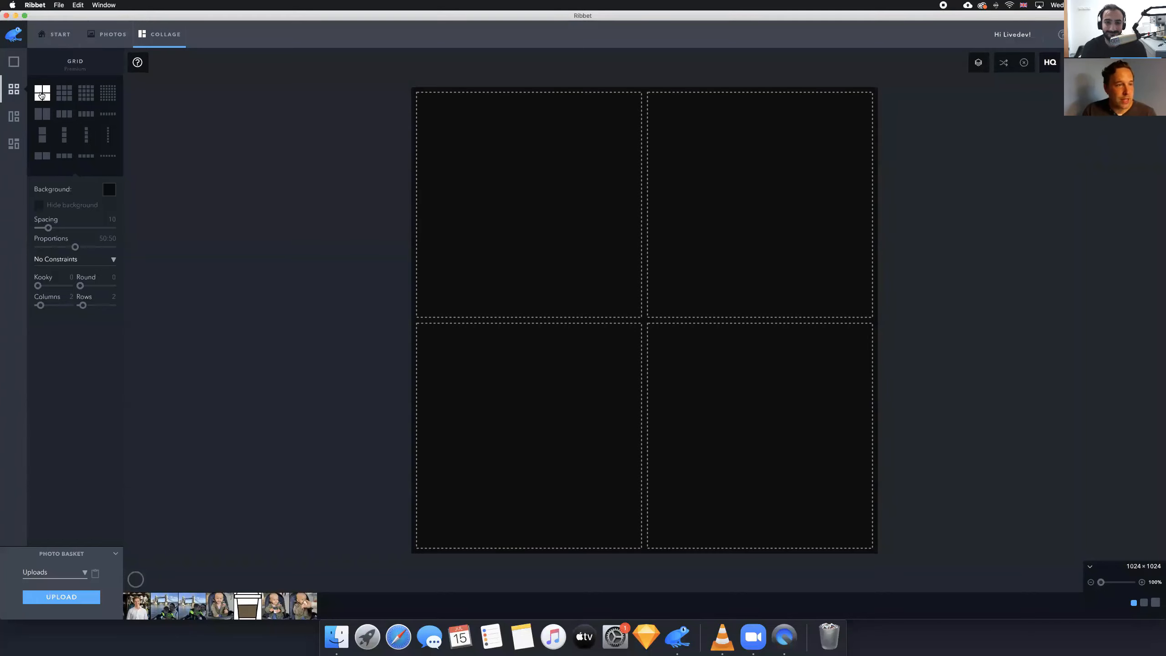
left_click(86, 93)
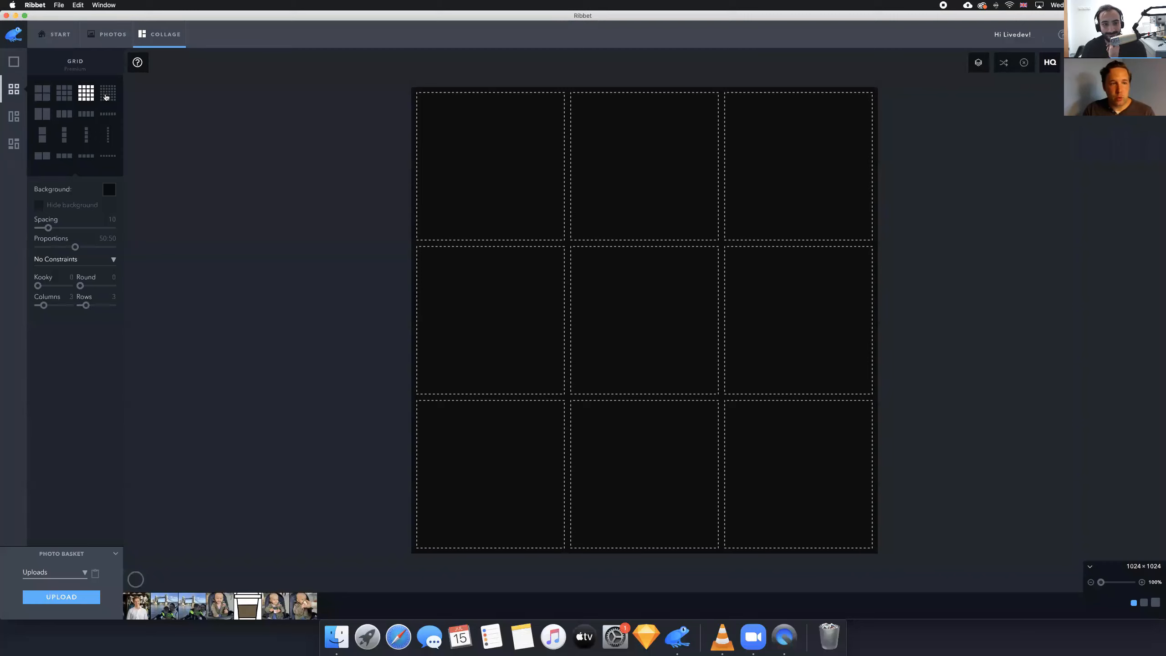
left_click(106, 94)
left_click(85, 94)
left_click(42, 114)
left_click(64, 115)
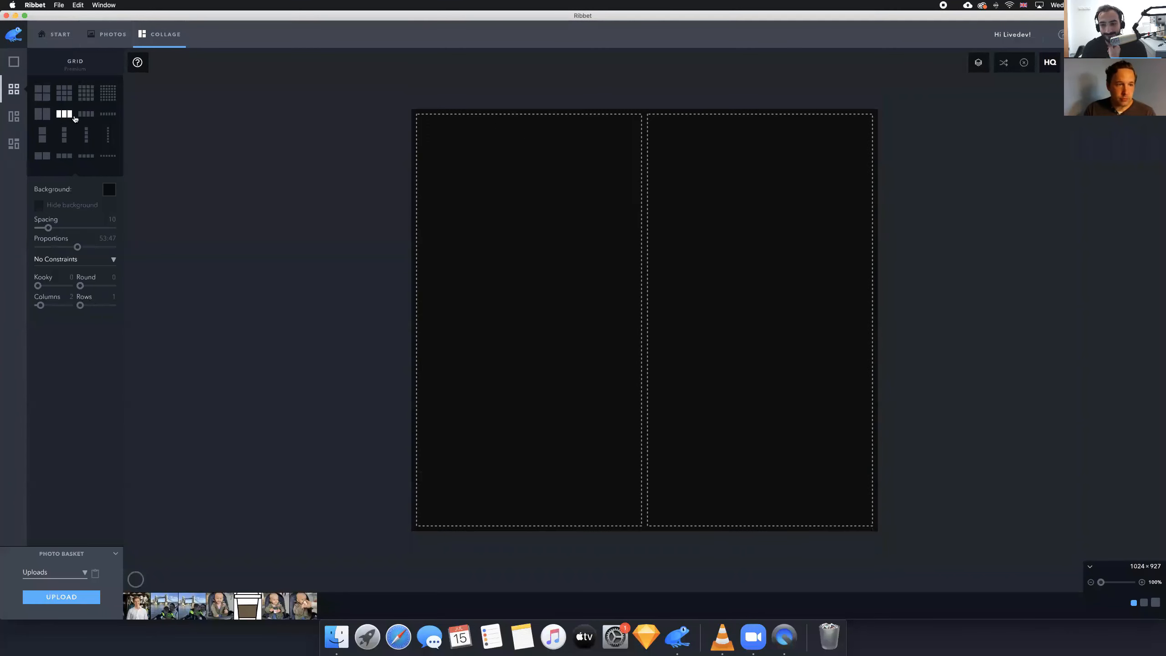
left_click(85, 115)
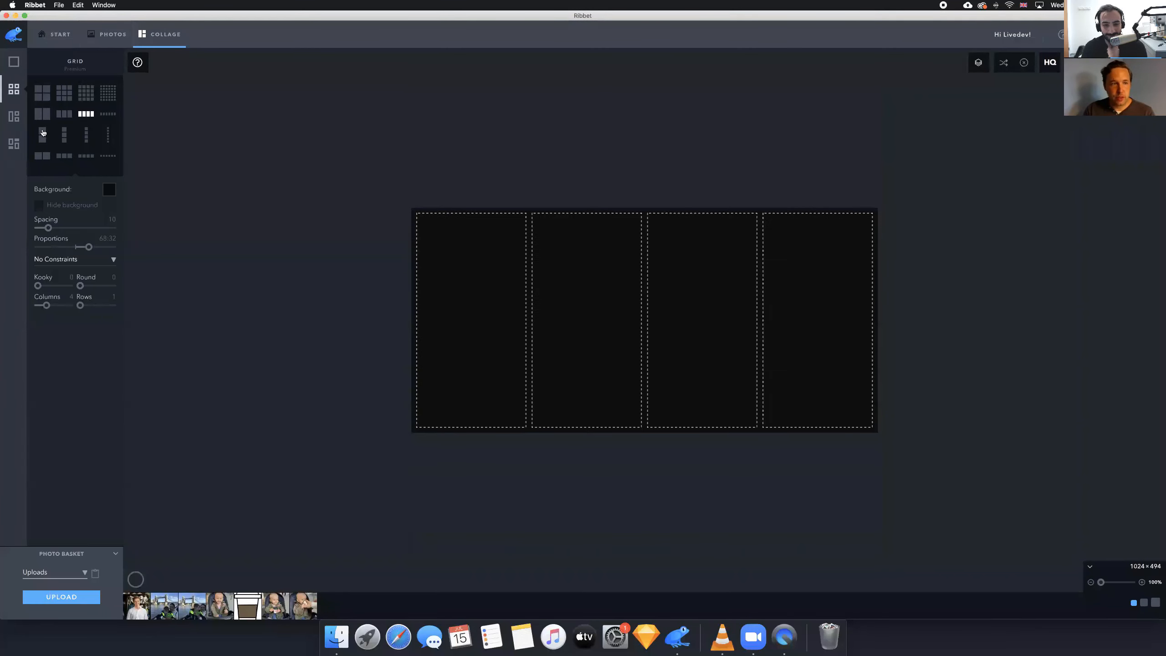
left_click(42, 95)
left_click(43, 118)
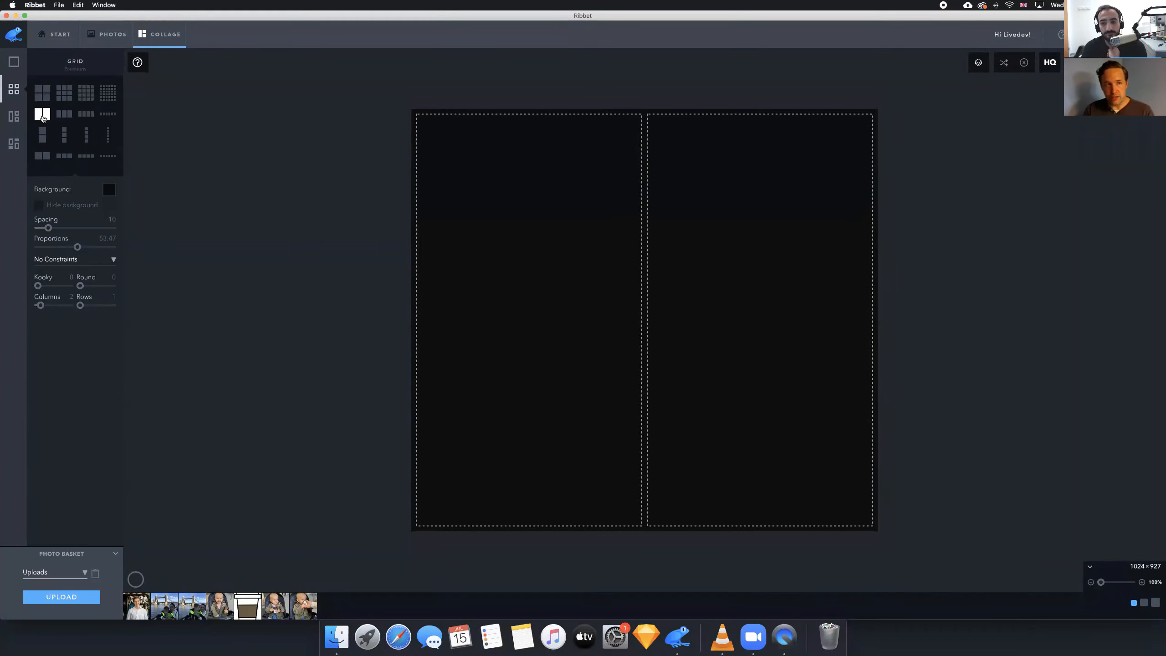
Examine the Big Photo and Jigsaw layout sets and return to the Grid set
left_click(13, 117)
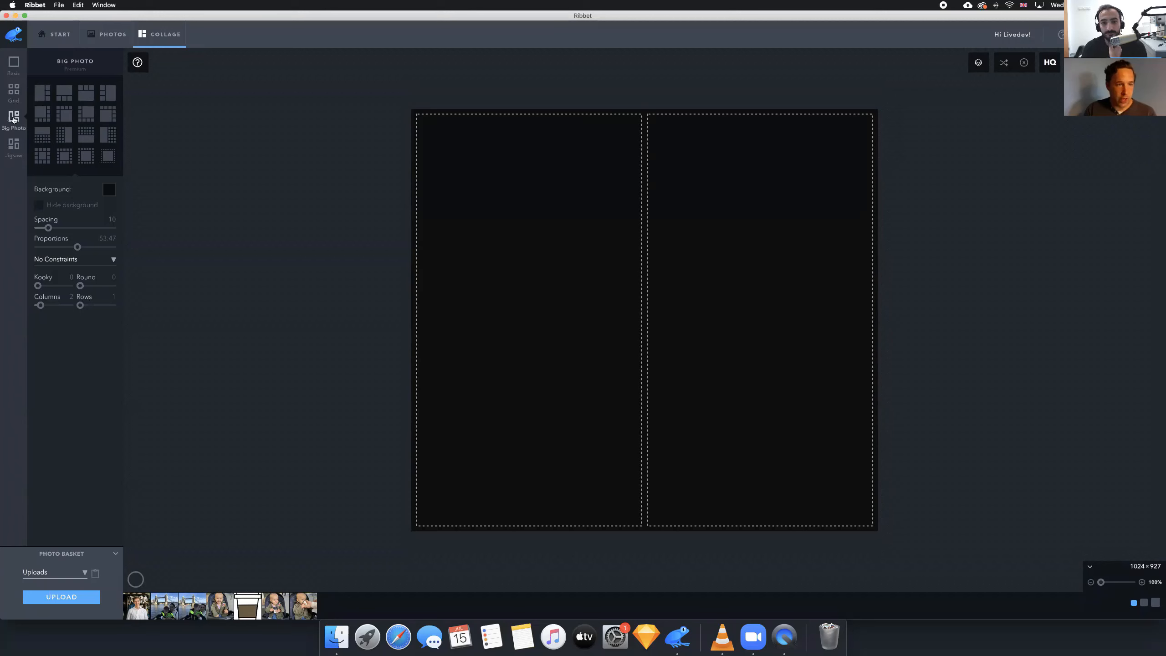
left_click(14, 146)
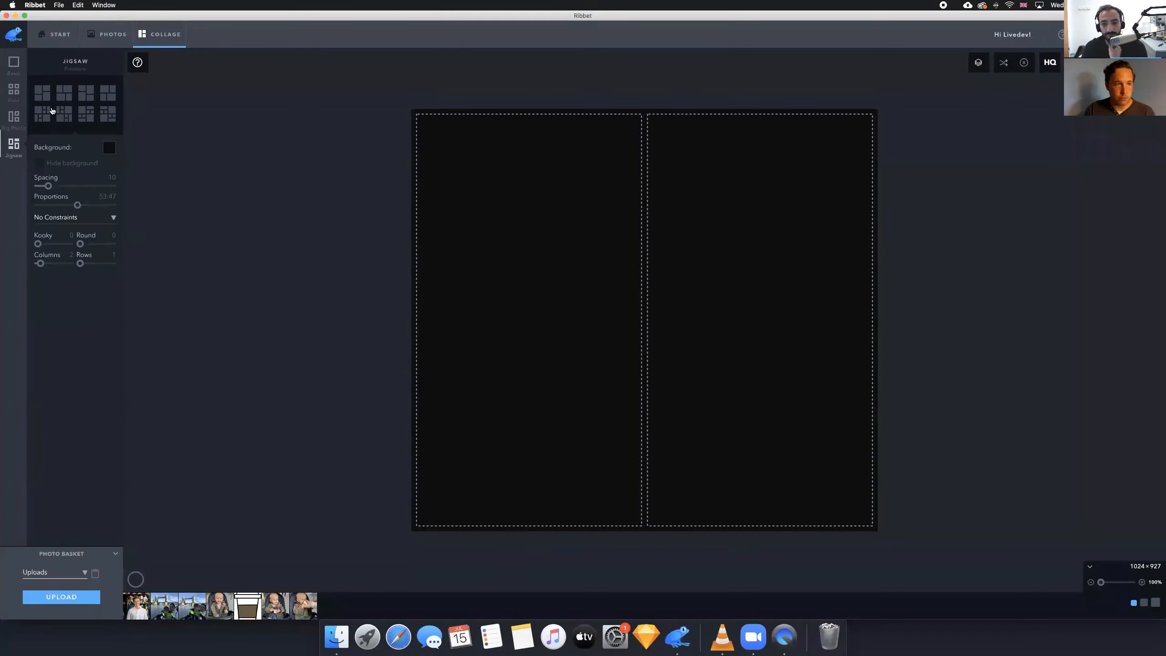
left_click(13, 90)
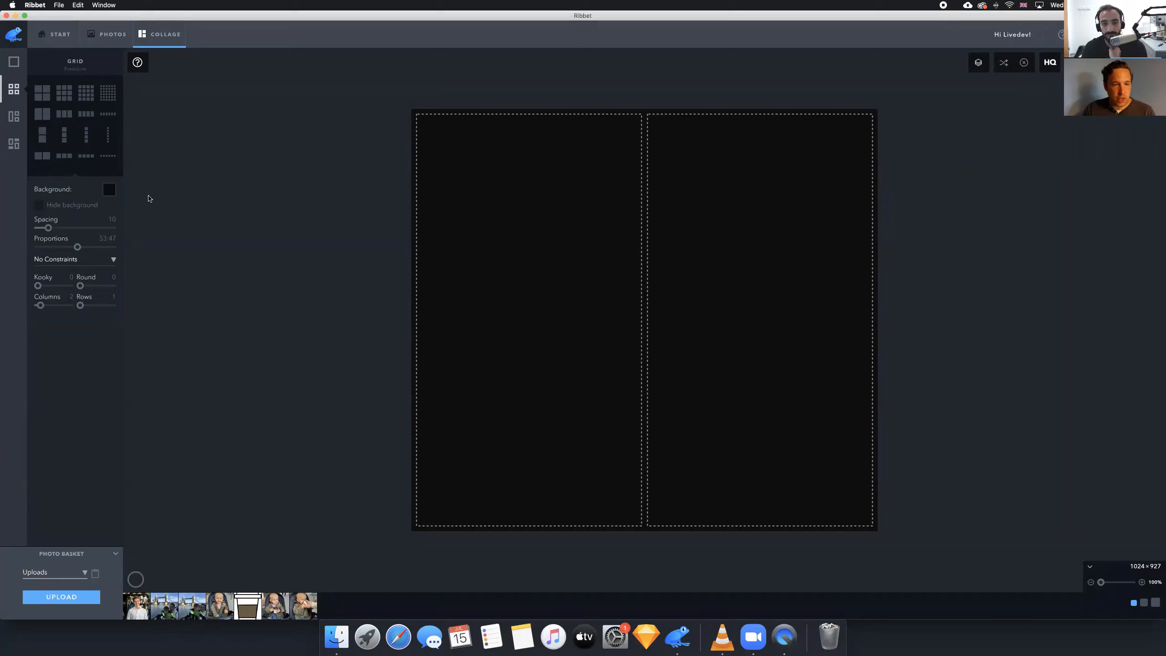
Try out a teal collage background and change it to a dark blue-grey sampled from the workspace
left_click(109, 189)
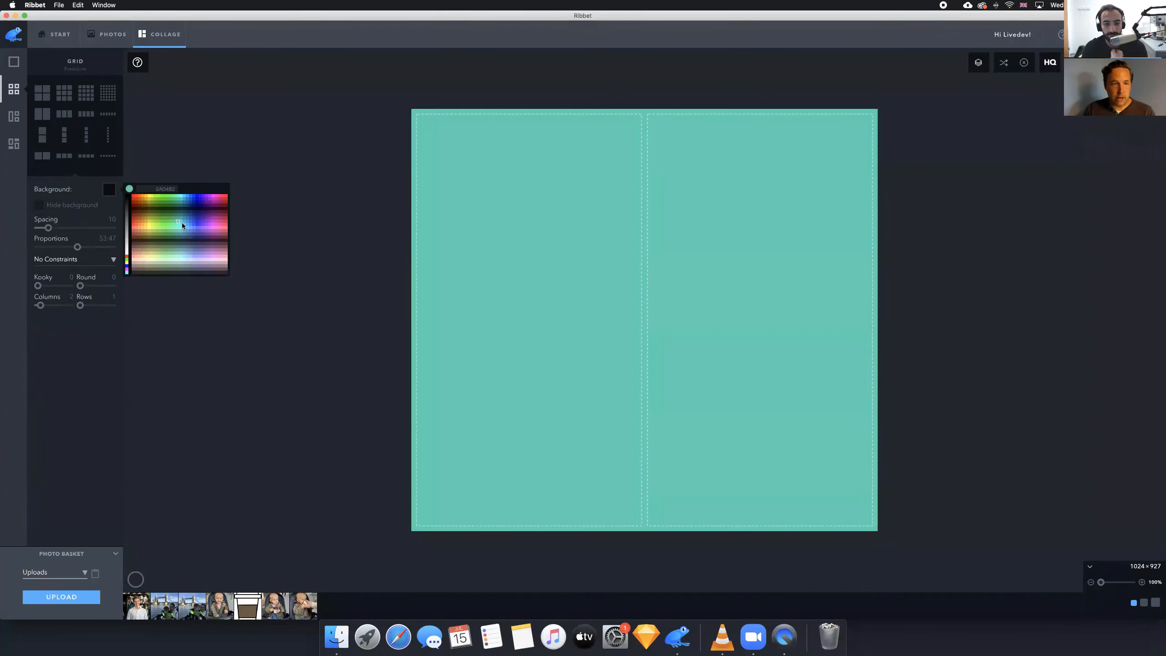
left_click(182, 226)
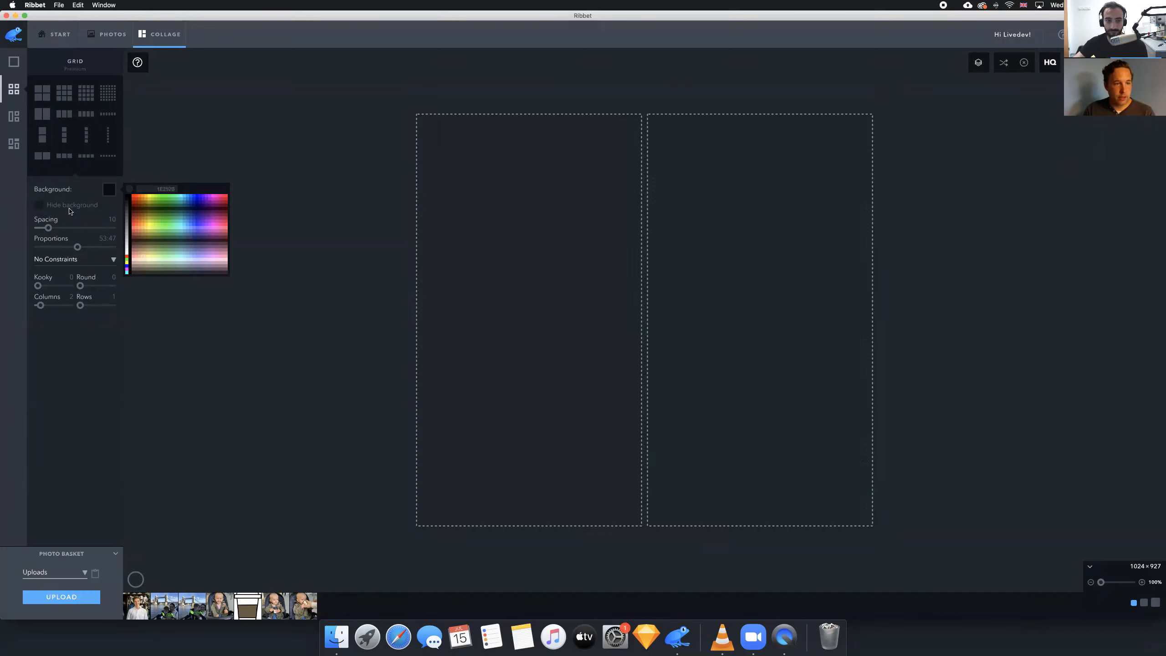
left_click(129, 188)
left_click(109, 197)
left_click(109, 197)
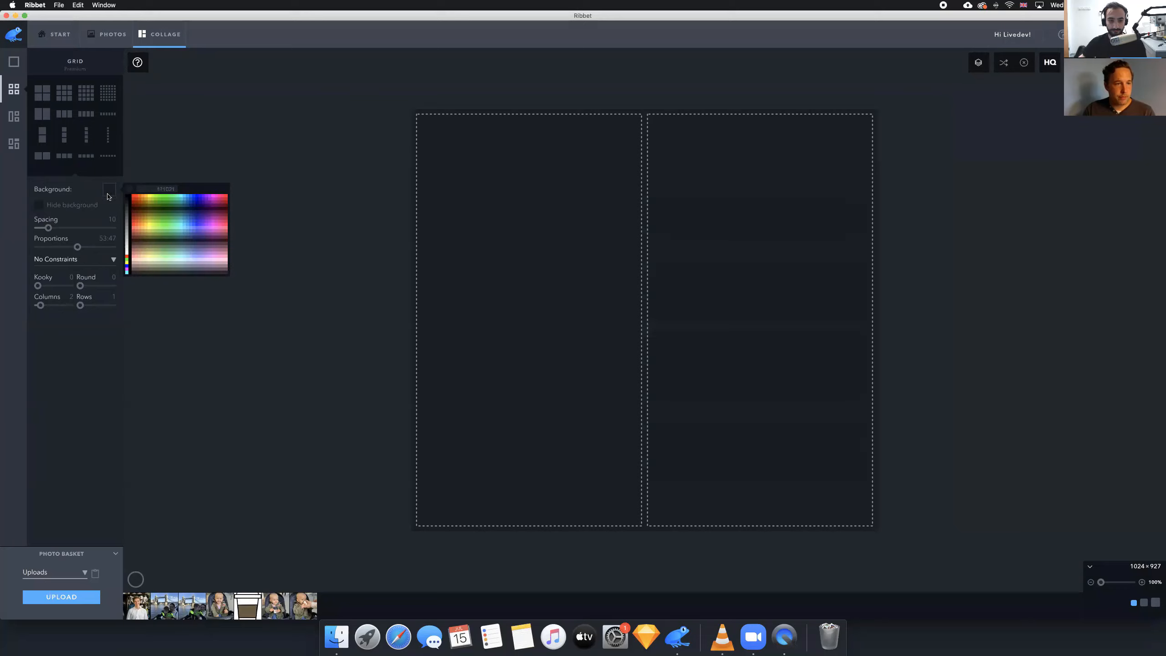
left_click(109, 197)
Set the cell spacing to 19 and Round to 2, and arrange the collage in 2 columns and 2 rows
left_click_drag(48, 228, 31, 306)
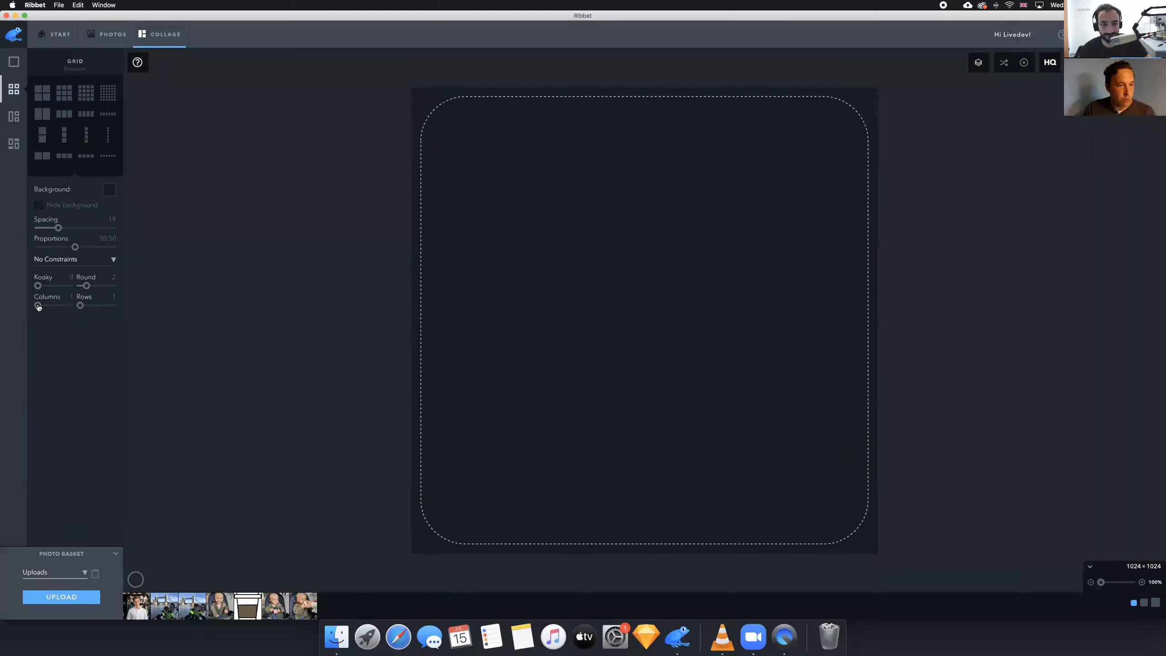
left_click_drag(40, 305, 42, 306)
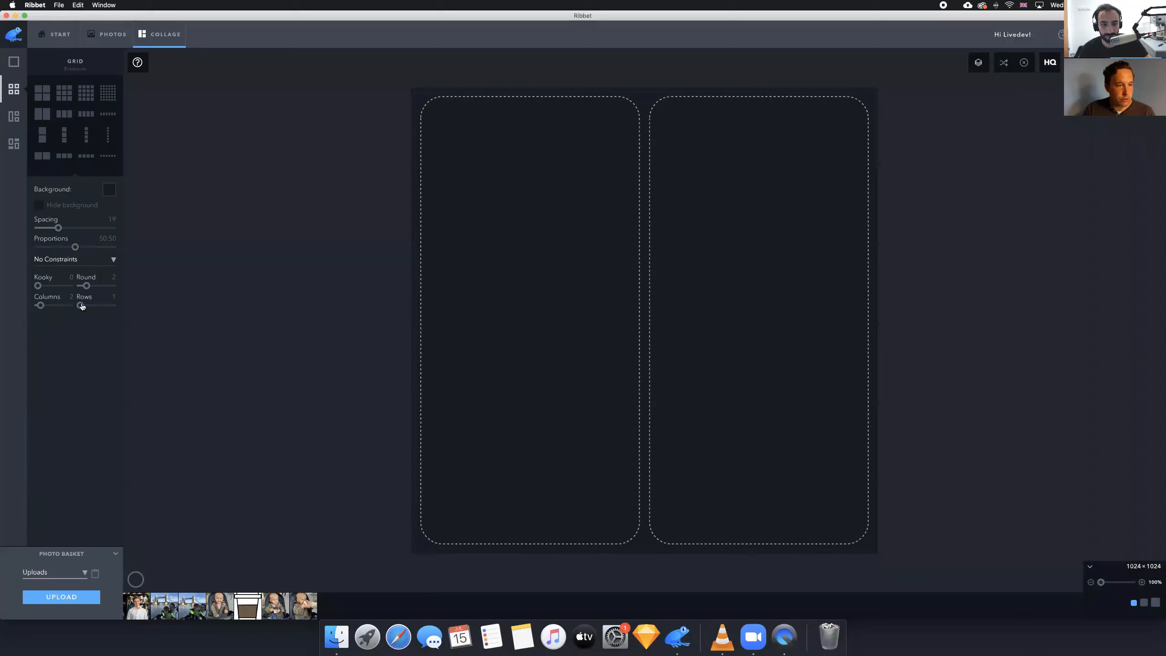
left_click_drag(82, 306, 83, 306)
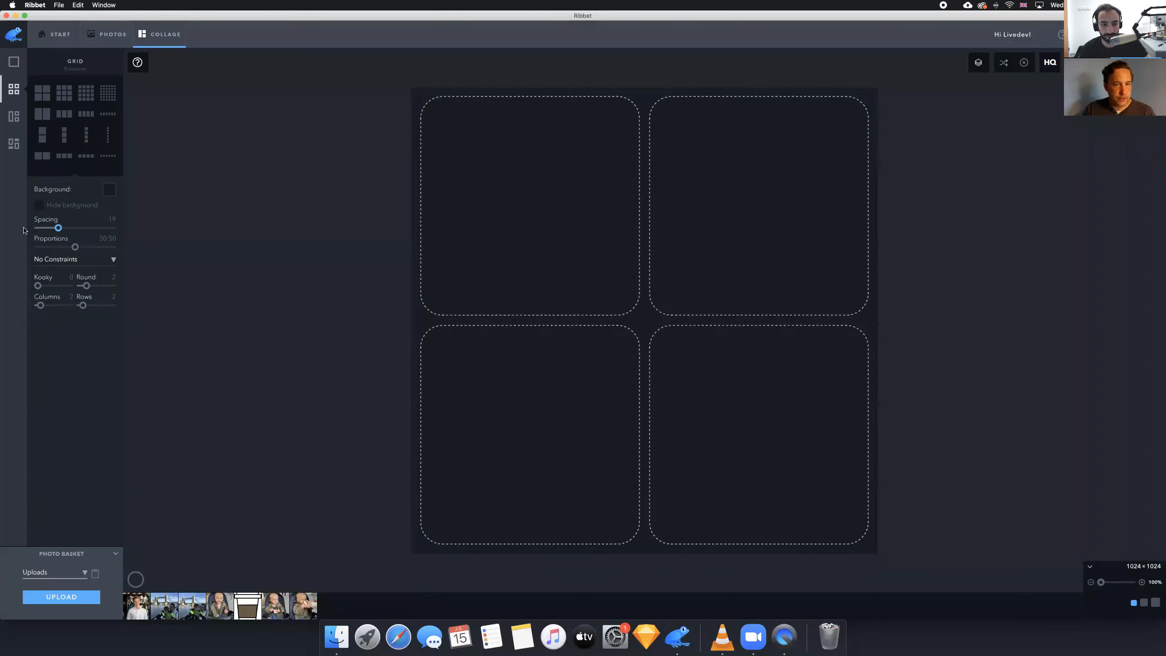
Set Round to 0 for square cell corners, try a spacing of 10, and set the spacing back to 19
left_click_drag(24, 231, 54, 230)
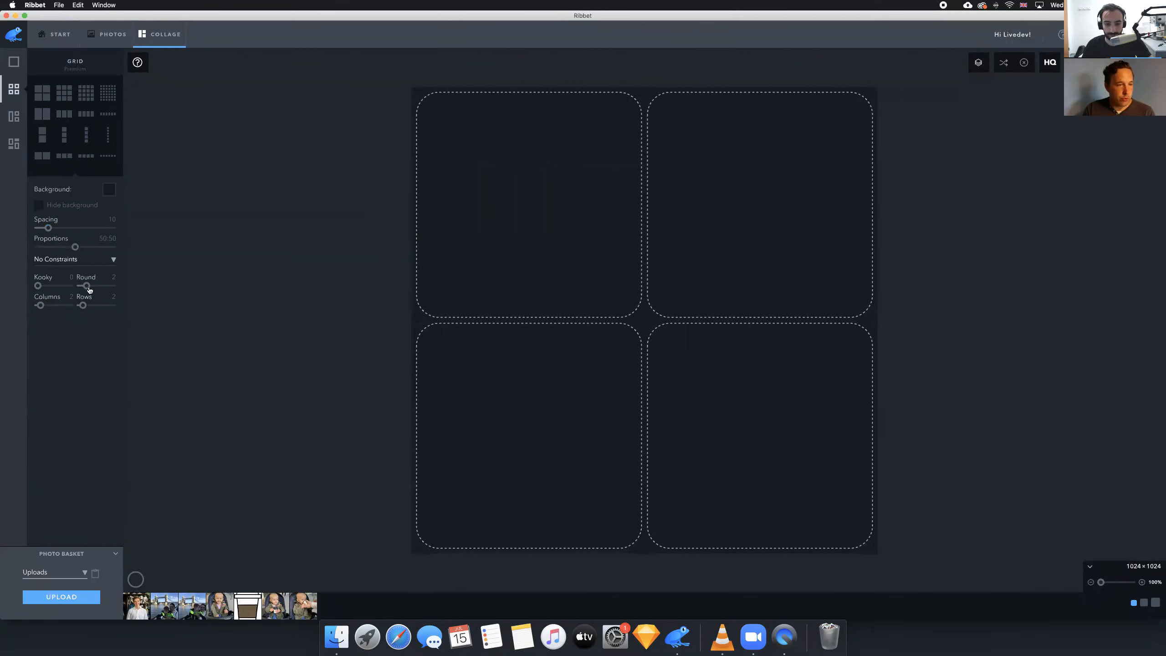
left_click_drag(87, 287, 66, 287)
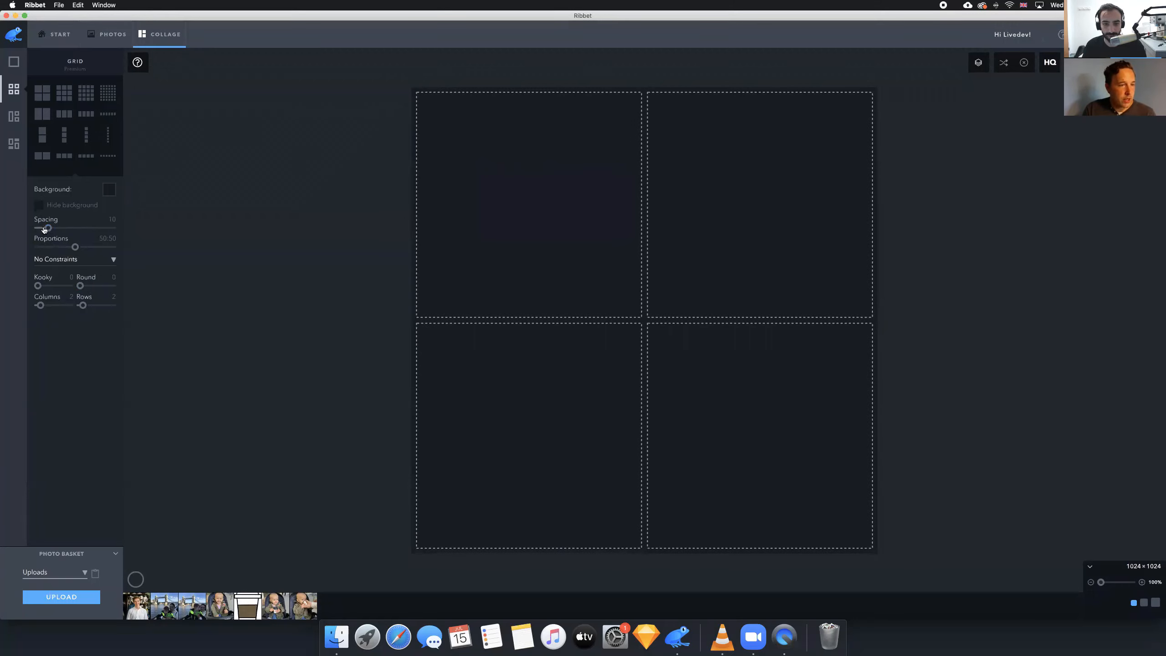
left_click_drag(48, 229, 62, 228)
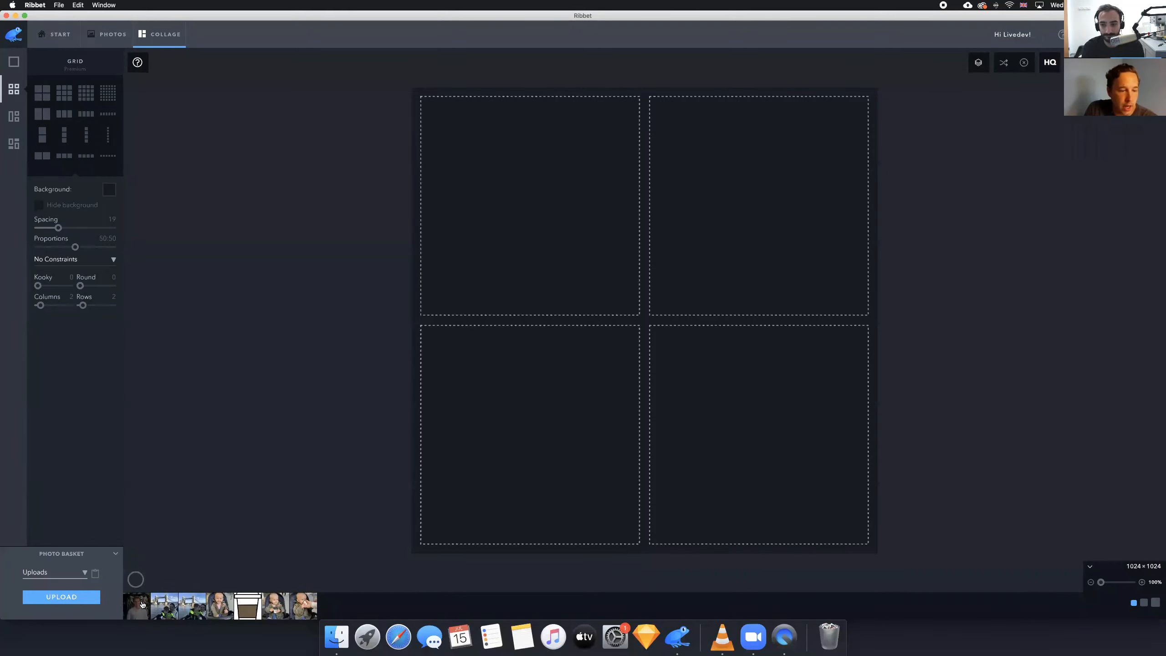
Check the file upload dialog and the recently uploaded photos, and return to the collage
left_click(83, 596)
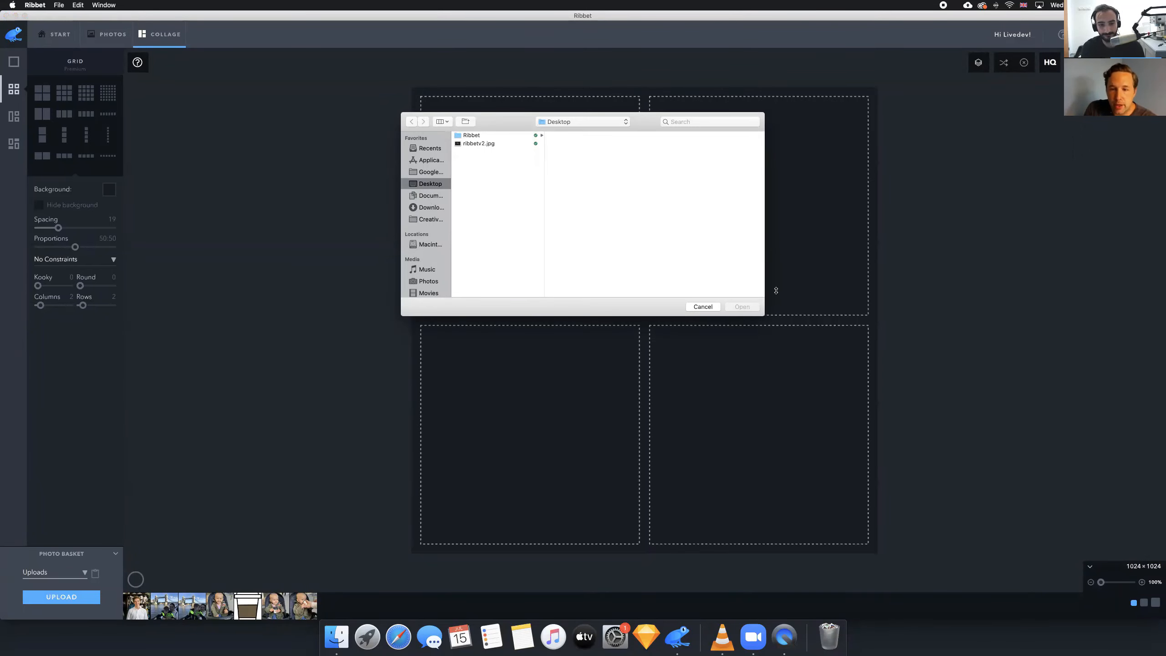
left_click(703, 307)
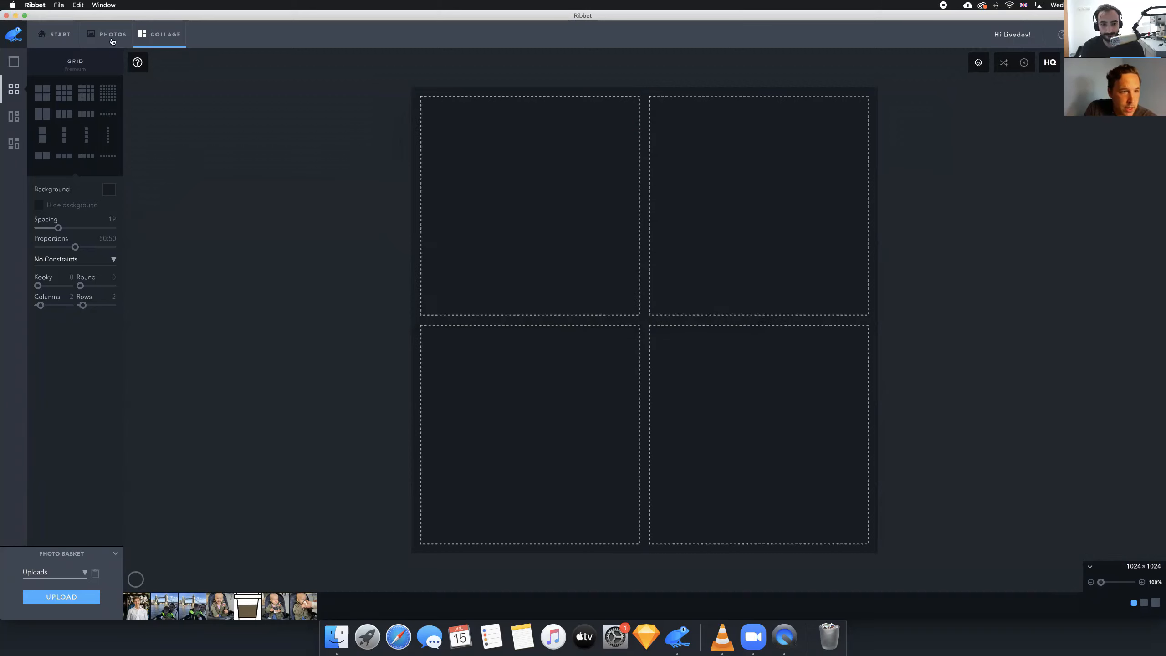
left_click(111, 37)
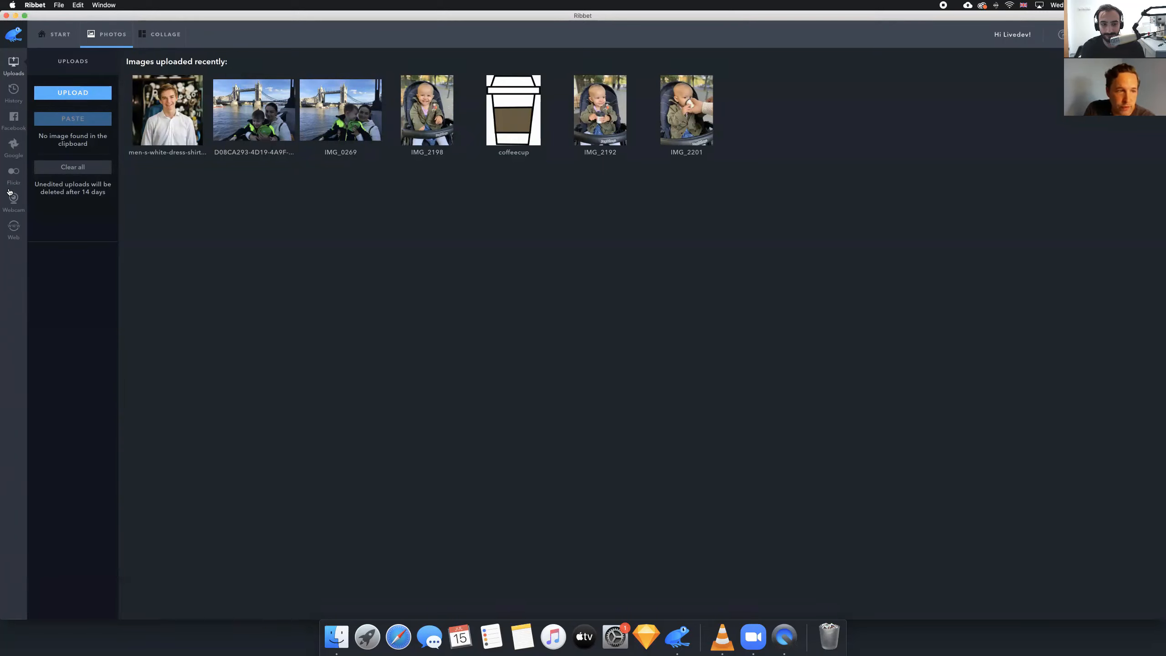
left_click(73, 39)
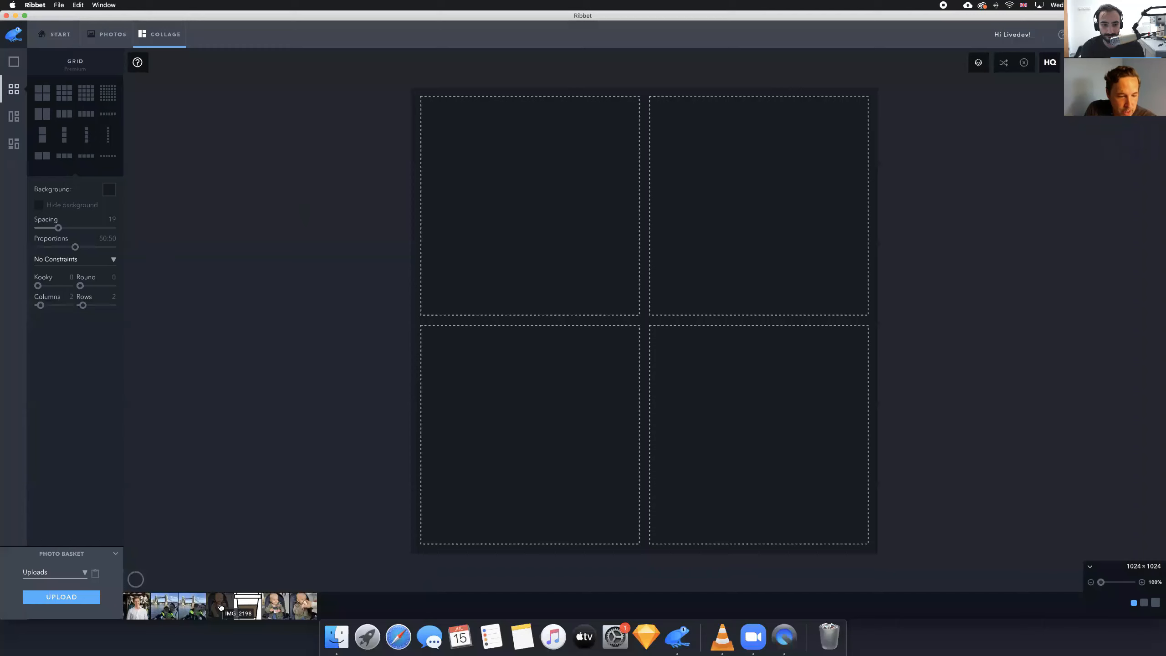
Place IMG_2198 in the collage's upper-left cell, IMG_2192 in the lower-left cell and IMG_2201 in the upper-right cell
left_click_drag(221, 607, 511, 195)
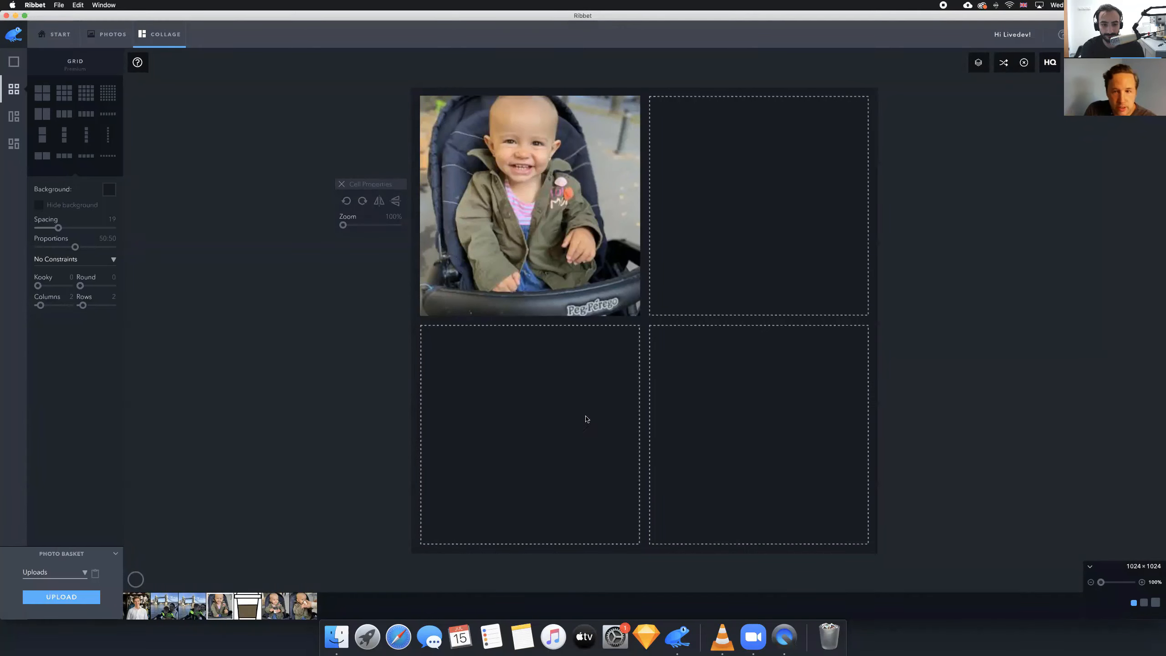
left_click_drag(276, 607, 556, 413)
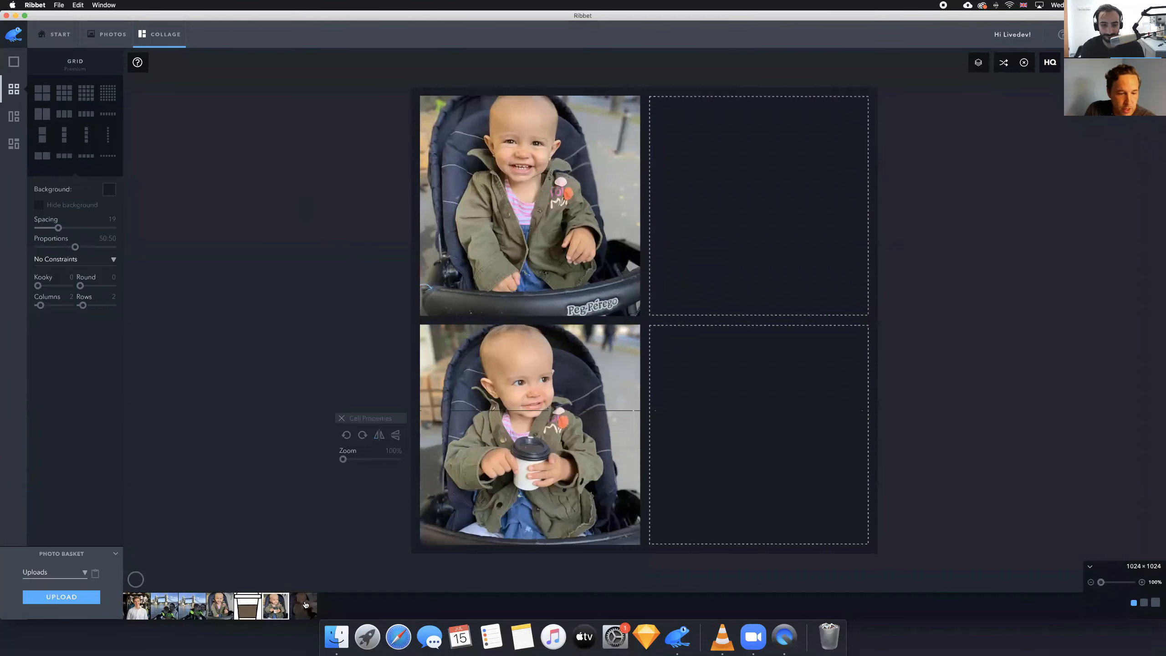
left_click_drag(305, 605, 699, 212)
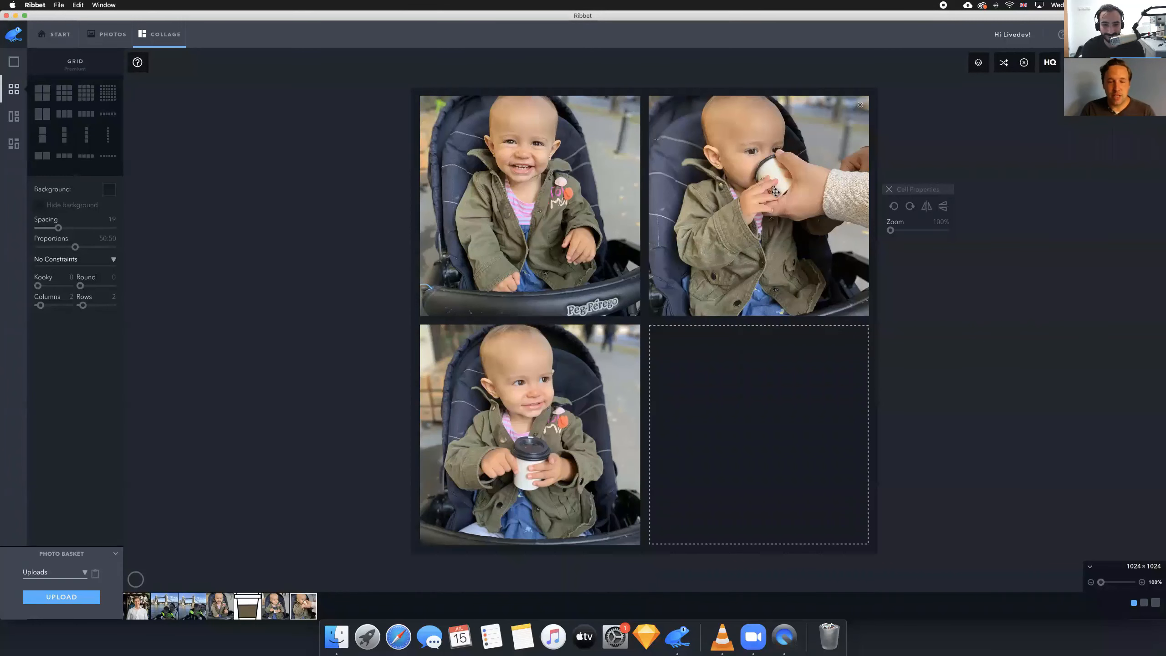
Try flipping the photo in the collage's upper-left cell horizontally and vertically, reversing each flip
left_click(572, 202)
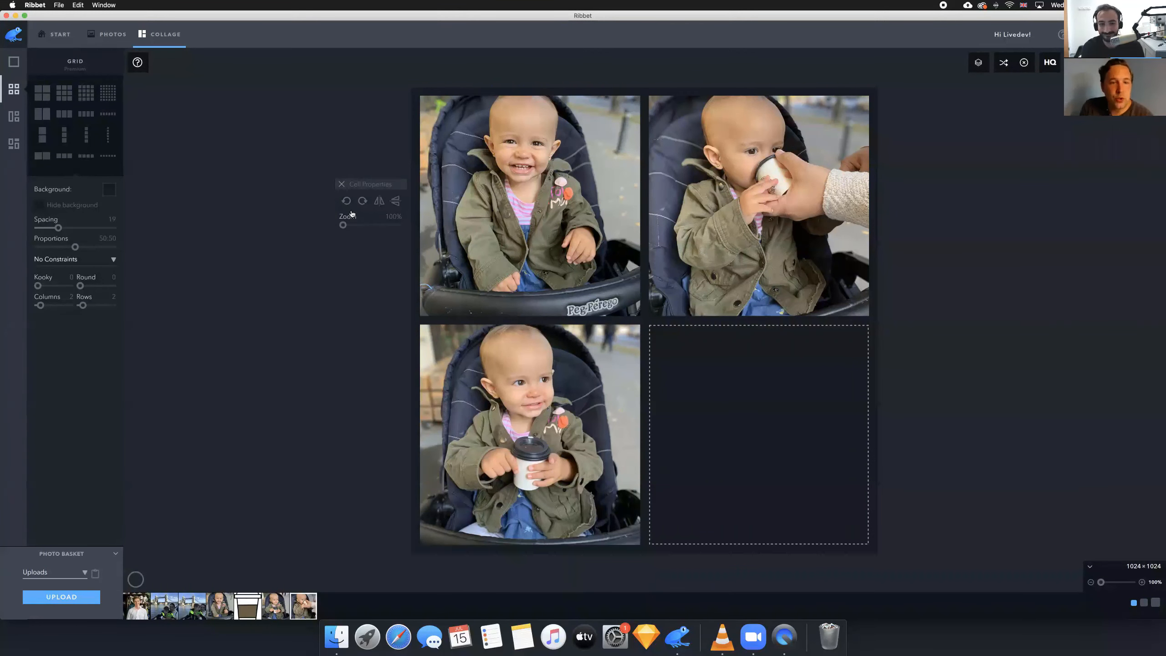
left_click(378, 202)
left_click(378, 201)
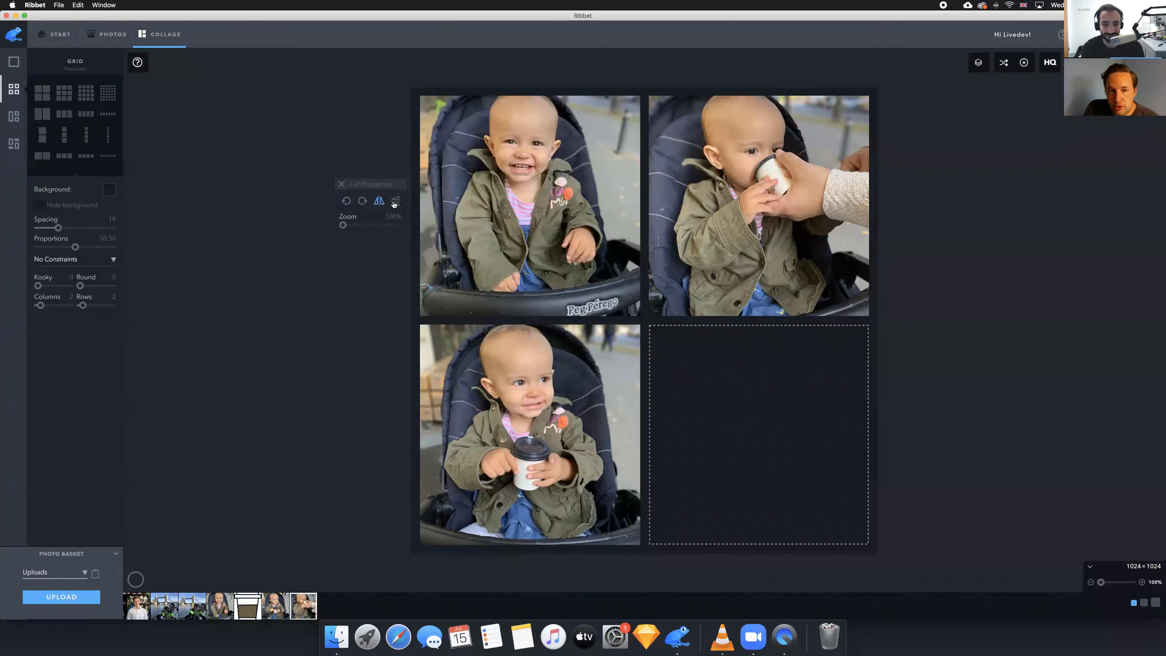
left_click(395, 202)
left_click(394, 203)
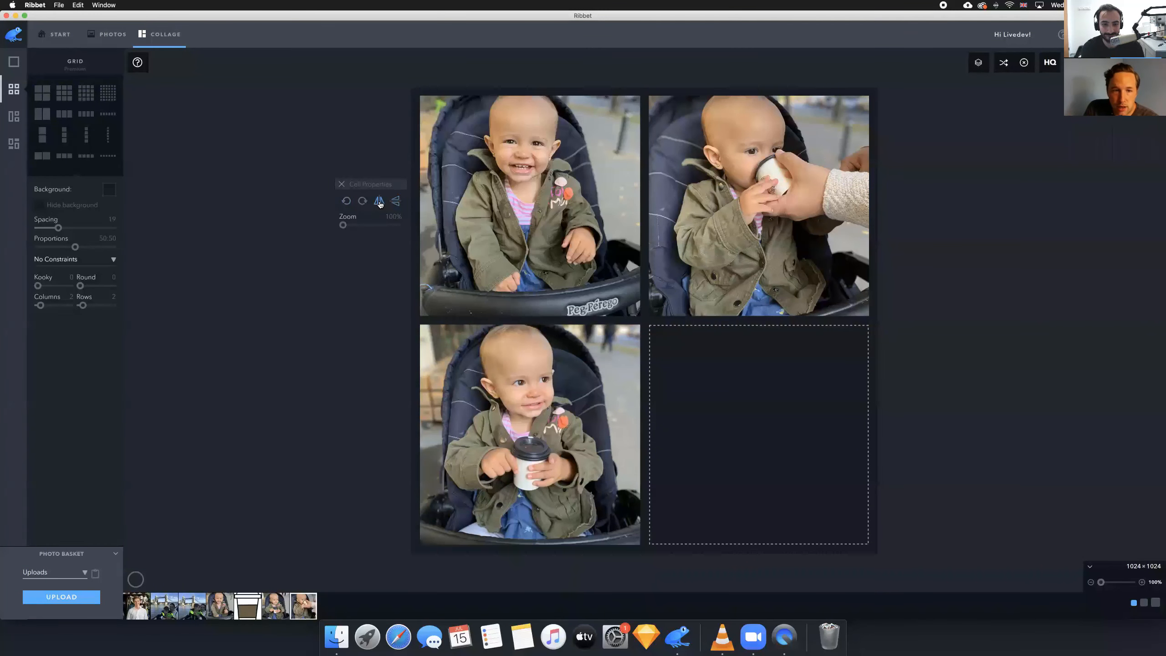
left_click(380, 202)
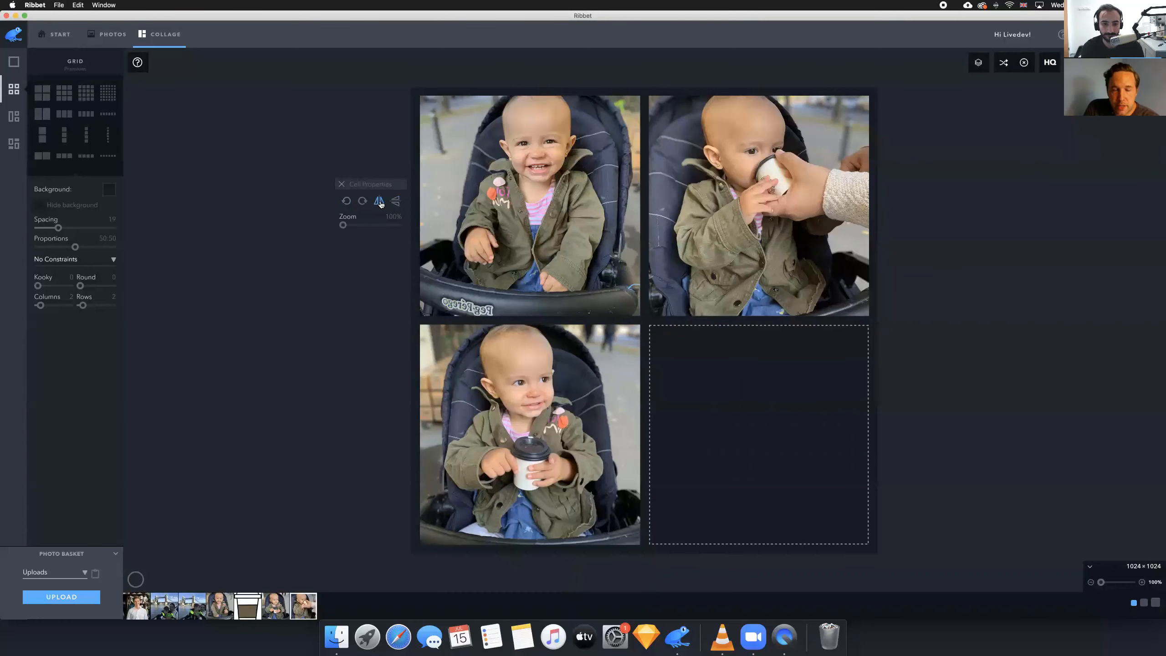
left_click(380, 203)
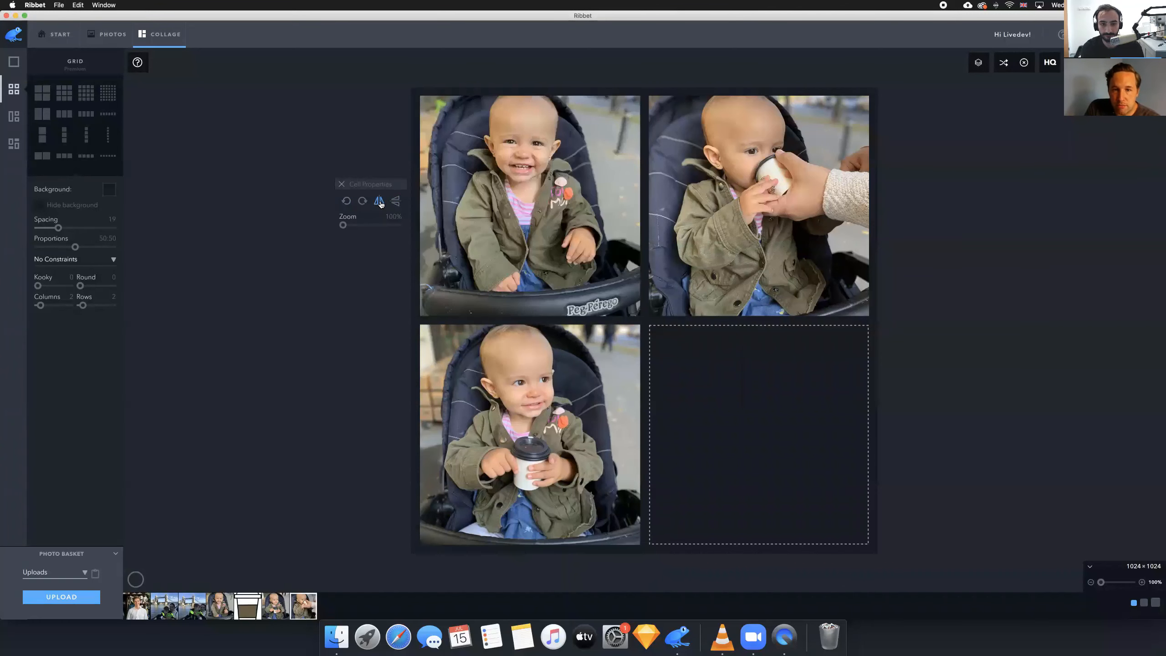
Try flipping the upper-left cell's photo horizontally and adjusting its zoom, restoring the original orientation and 100% zoom
left_click(380, 203)
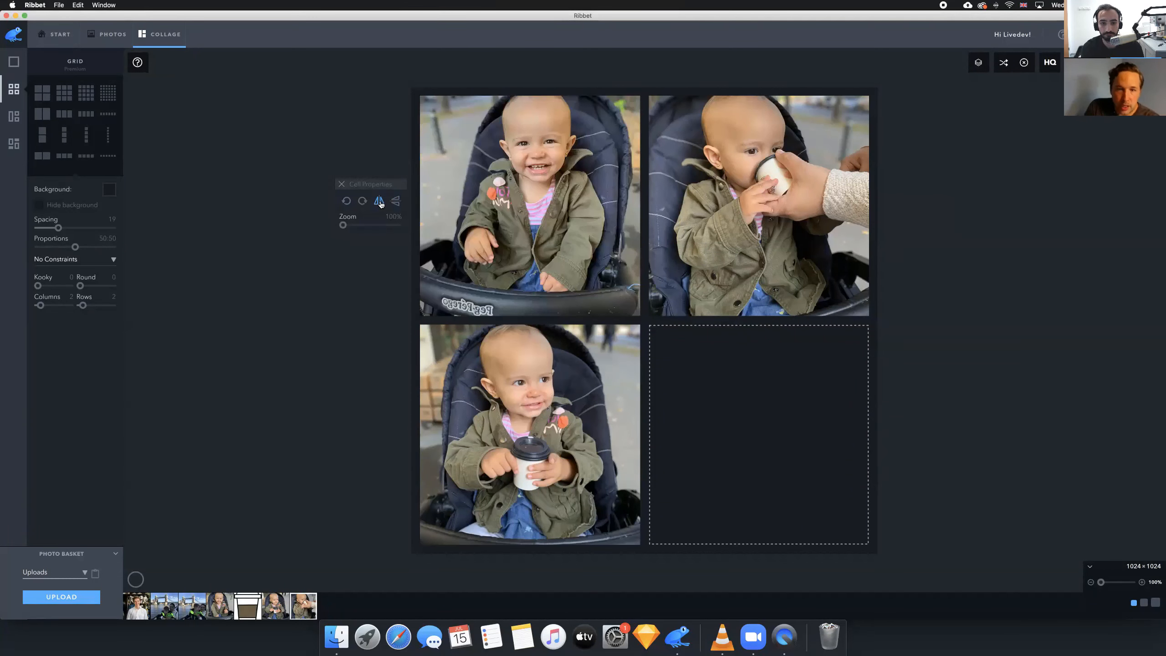
left_click(379, 205)
mouse_move(342, 225)
left_mouse_down()
mouse_move(354, 228)
mouse_move(339, 228)
left_mouse_up()
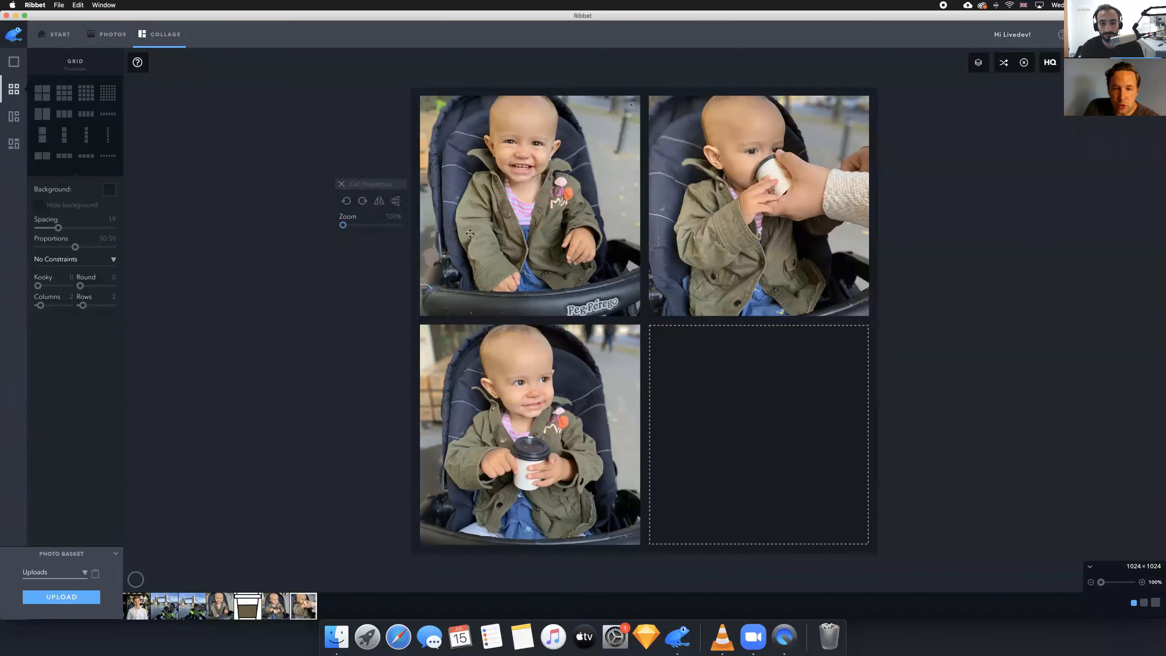
Zoom the upper-left cell's photo to 118% and shift it down within its cell to fit the whole head
mouse_move(679, 210)
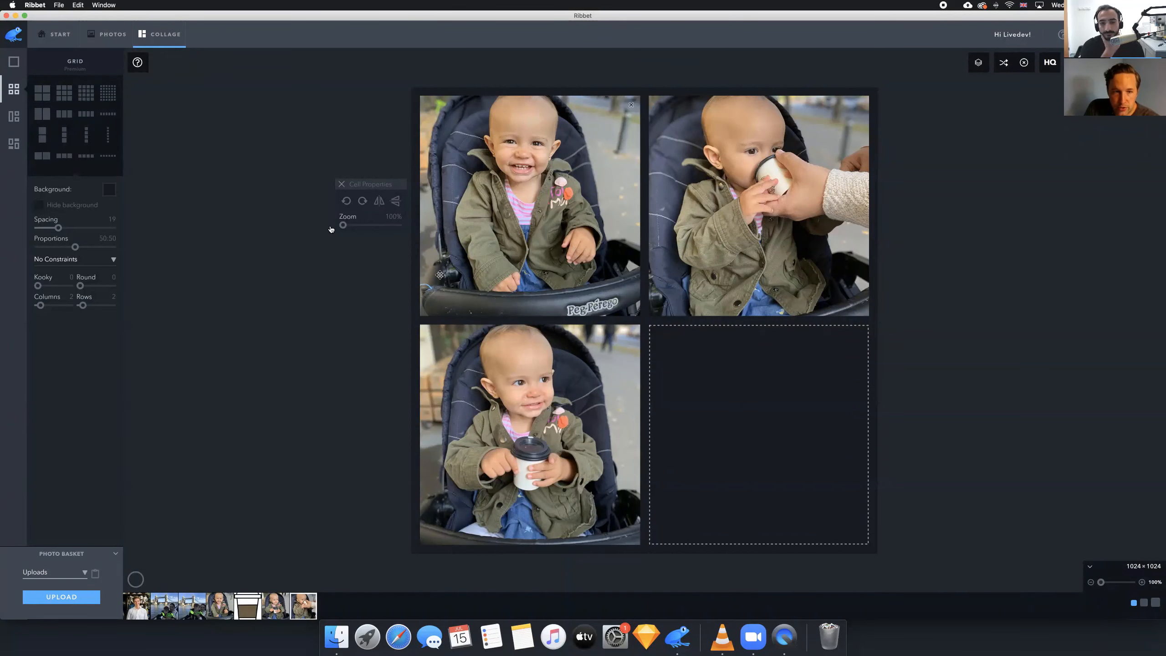
left_click_drag(342, 225, 346, 225)
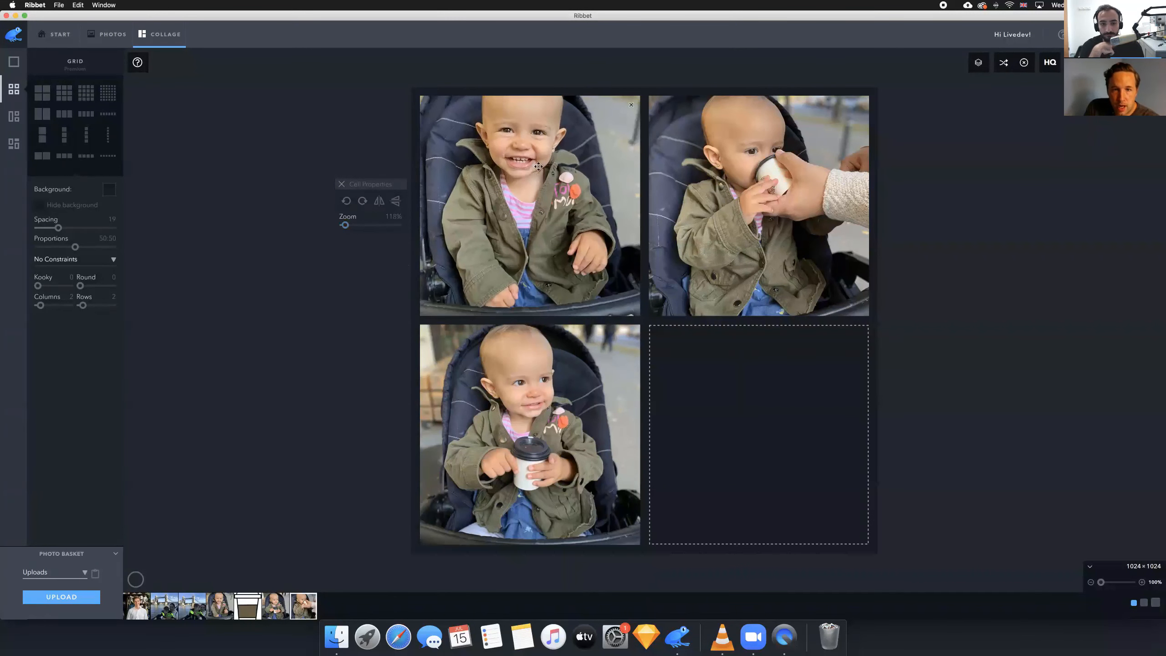
left_click_drag(539, 163, 538, 205)
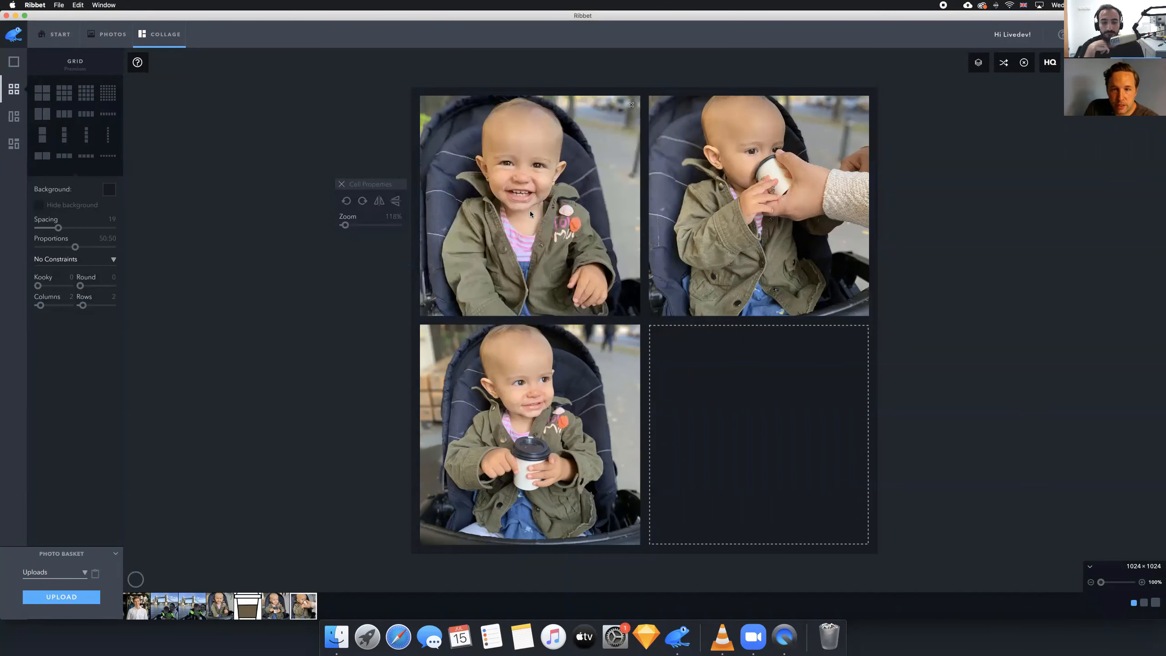
Zoom the upper-right cell's photo to 112% and shift it down within its cell to fit the whole head
left_click(739, 218)
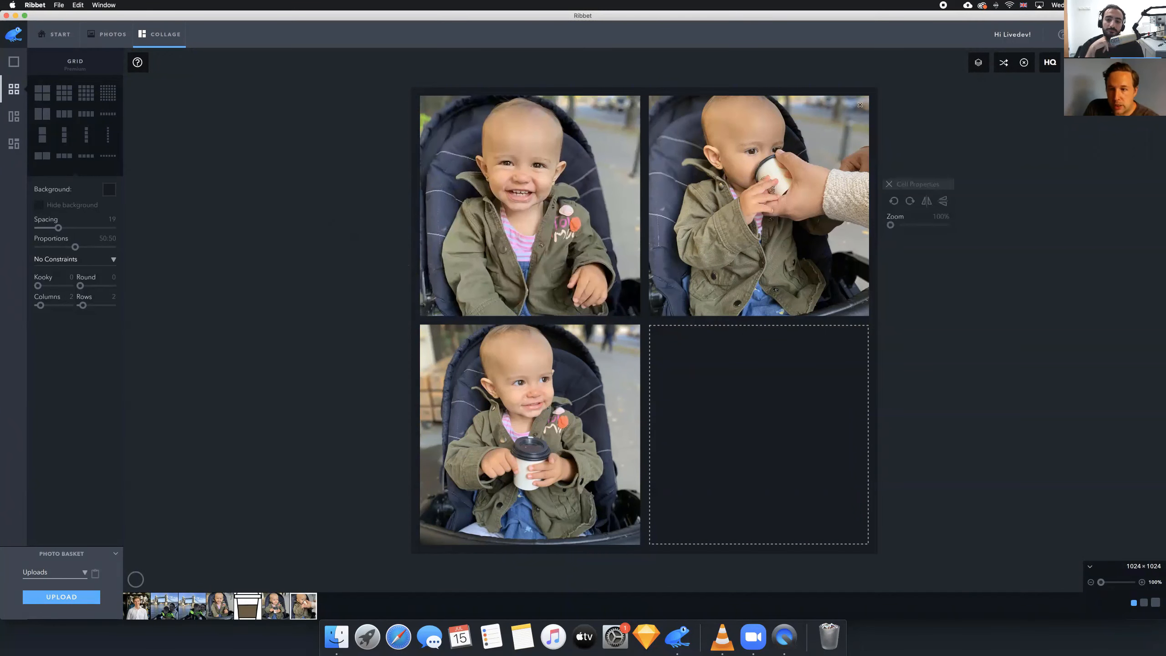
left_click_drag(891, 225, 892, 224)
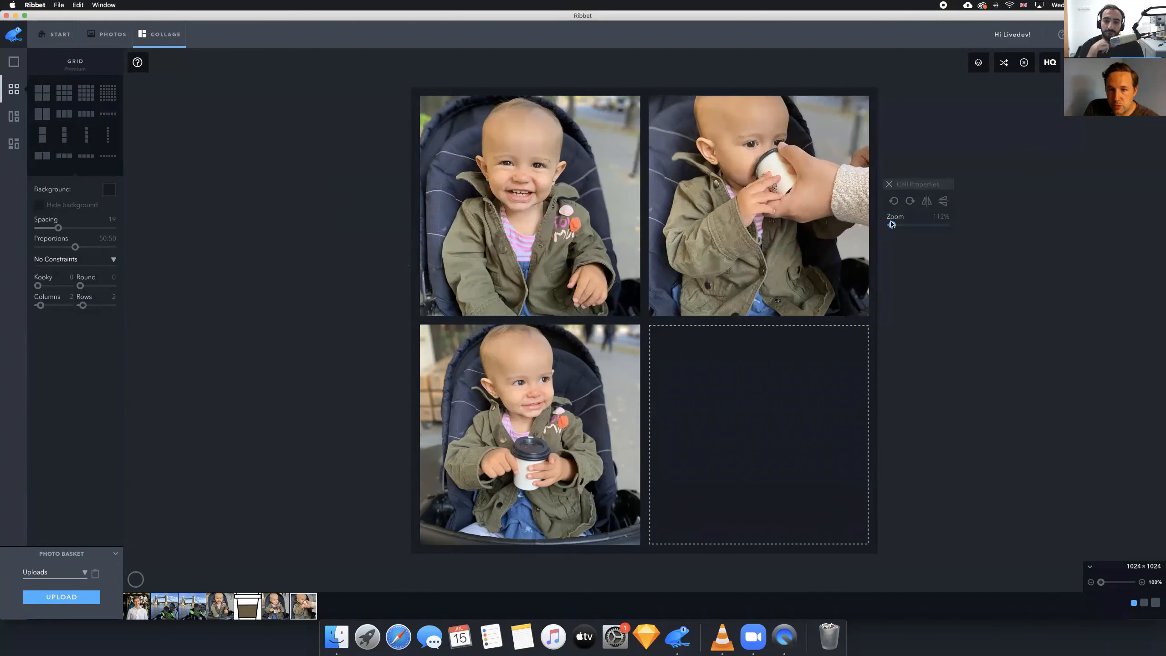
left_click_drag(746, 152, 743, 178)
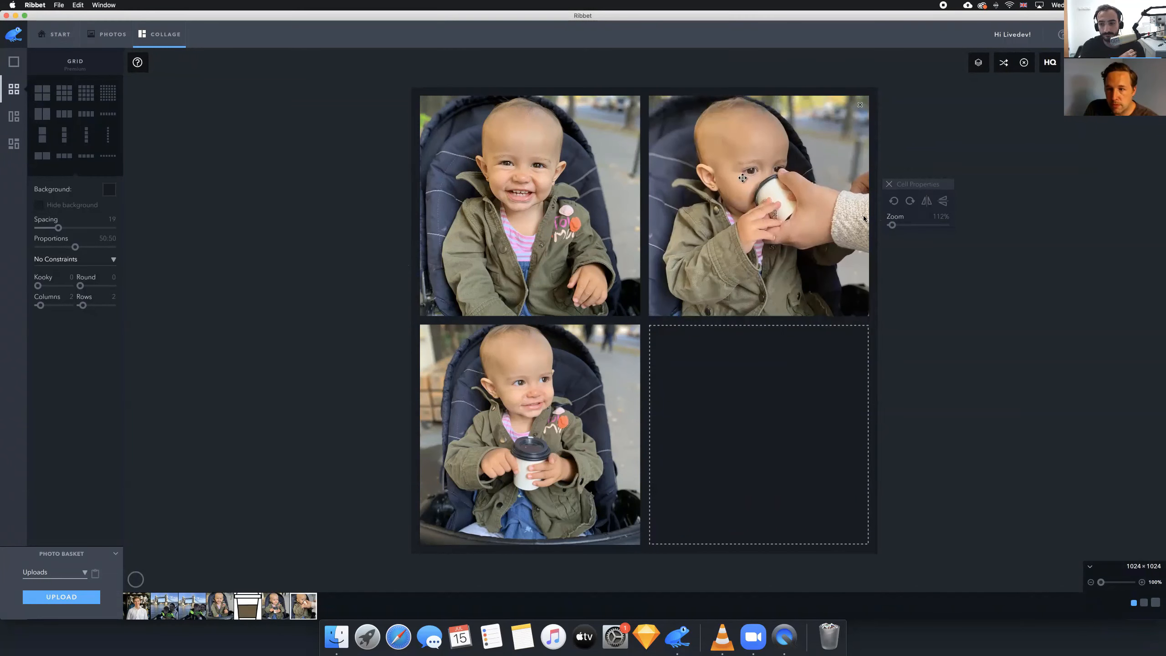
Zoom the lower-left cell's photo to 112% and shift it slightly down within its cell
left_click(487, 410)
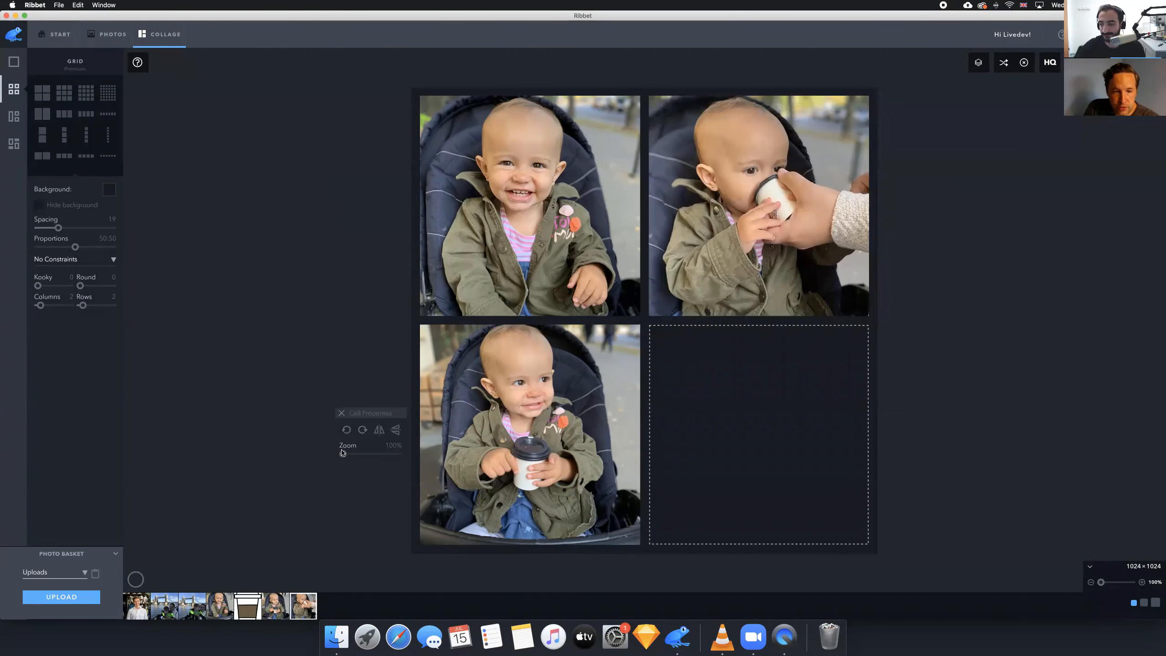
left_click_drag(343, 454, 344, 455)
left_click_drag(518, 363, 517, 379)
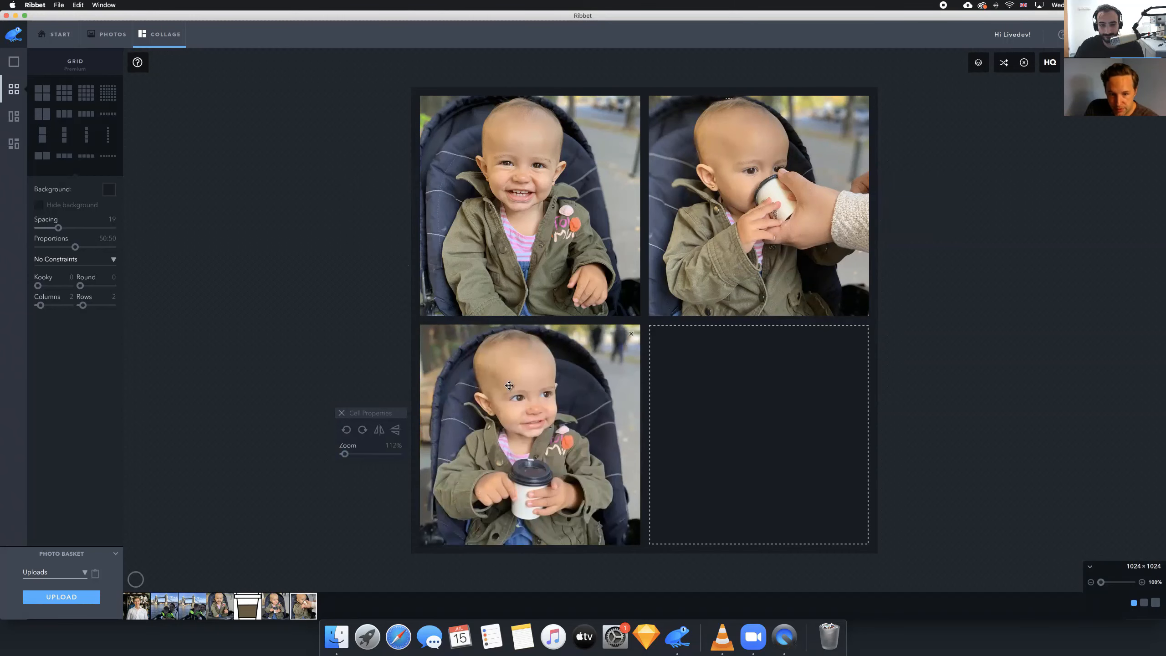
left_click_drag(509, 387, 509, 384)
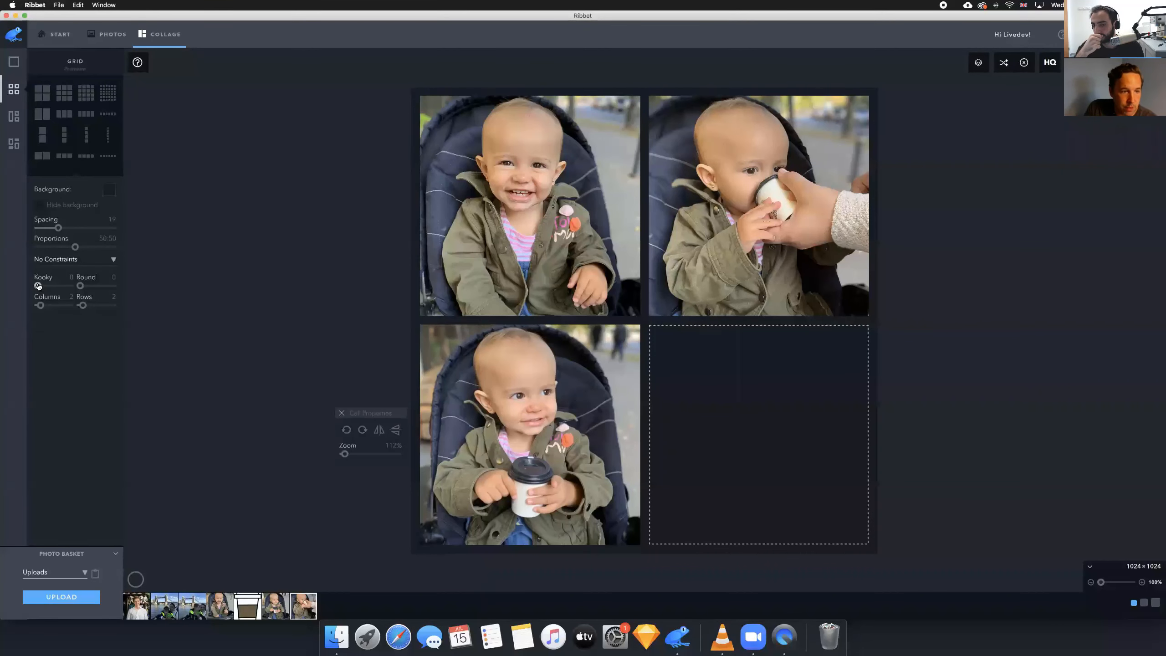
Set the collage spacing to 20, with Kooky and Round at 0
left_click_drag(38, 286, 37, 286)
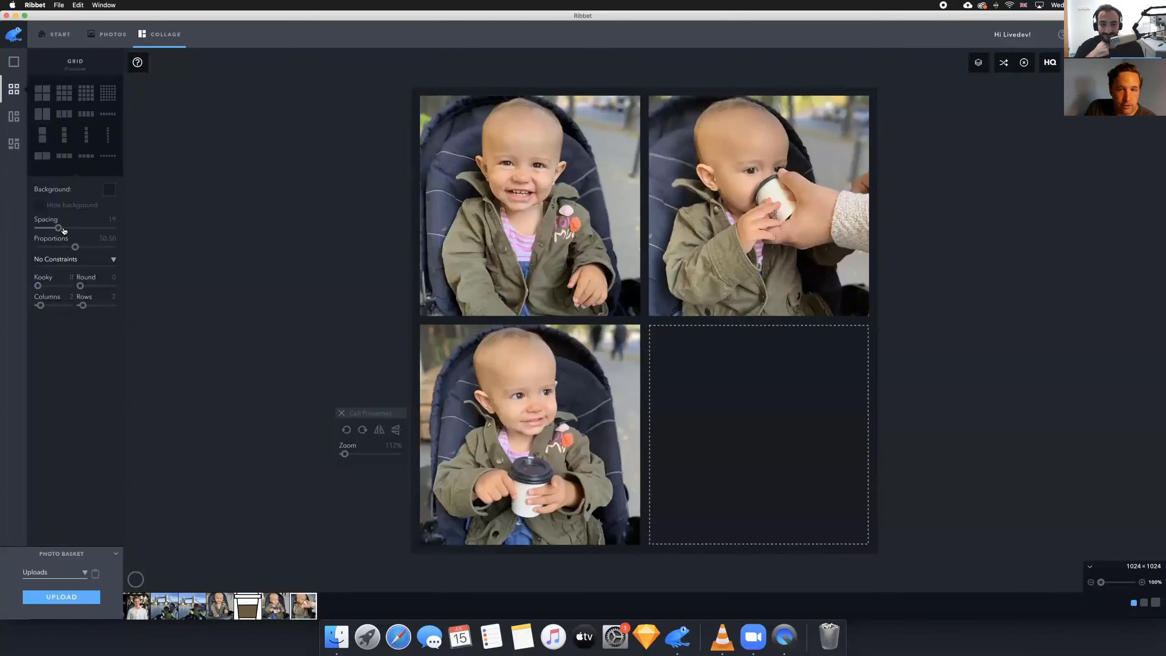
left_click_drag(64, 231, 79, 231)
left_click_drag(87, 231, 60, 231)
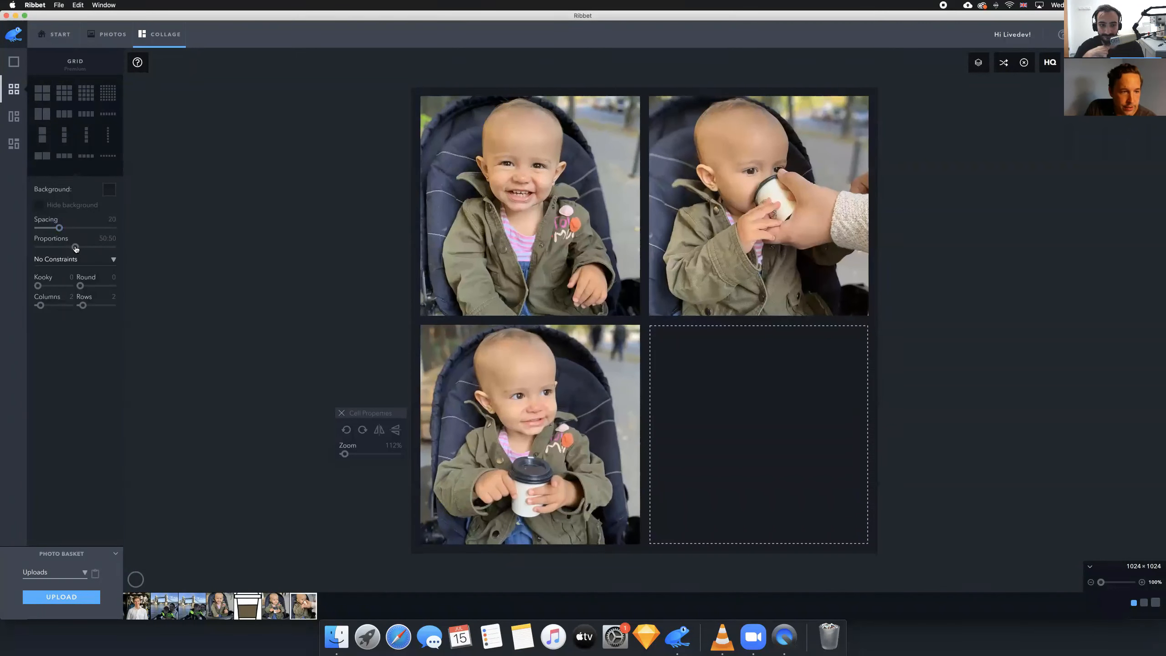
left_click_drag(80, 287, 75, 287)
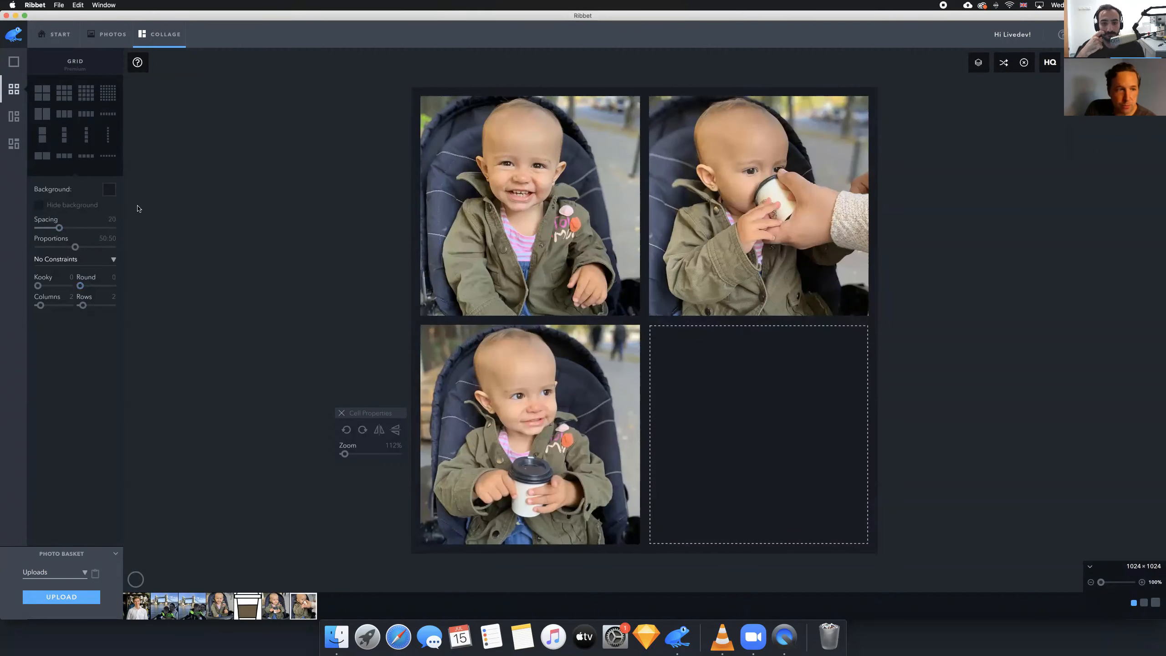
Change the collage background colour to white
left_click(108, 189)
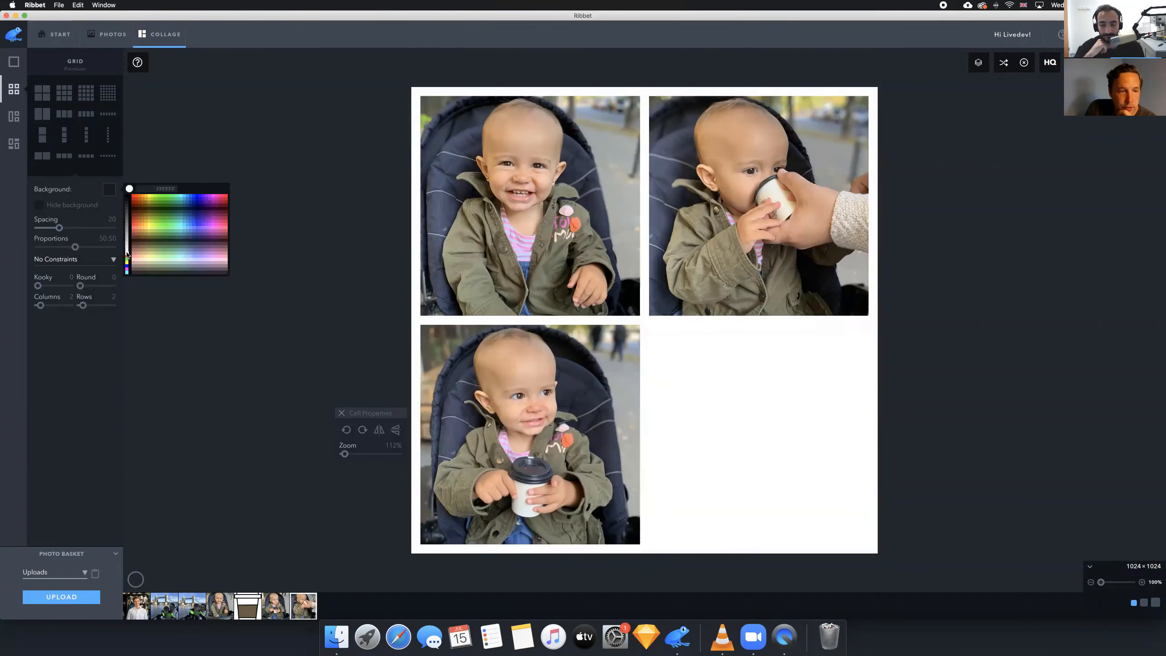
left_click(127, 255)
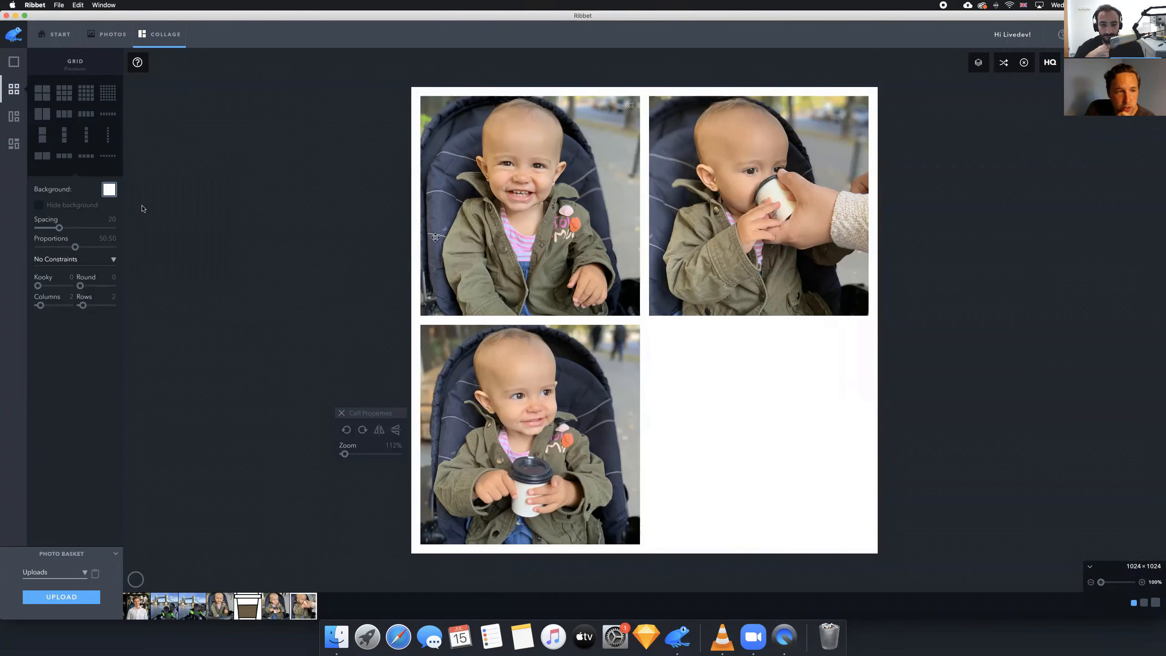
Try an orange background sampled from the jacket patch in the upper-left photo, and return the background to white
left_click(109, 189)
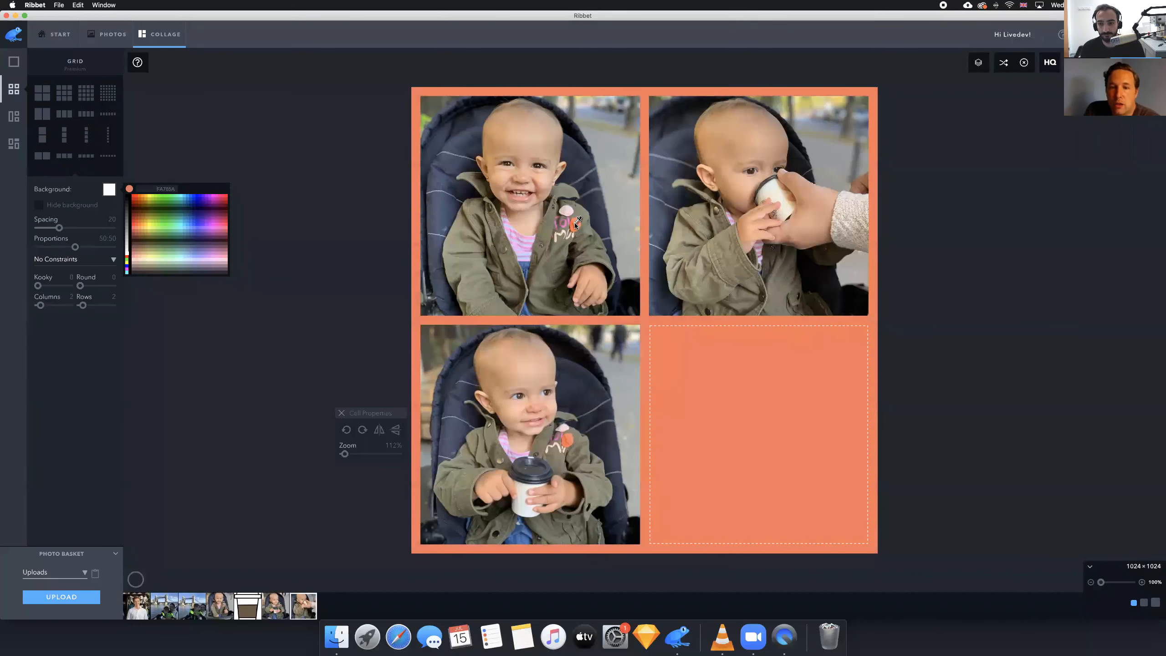
left_click(576, 225)
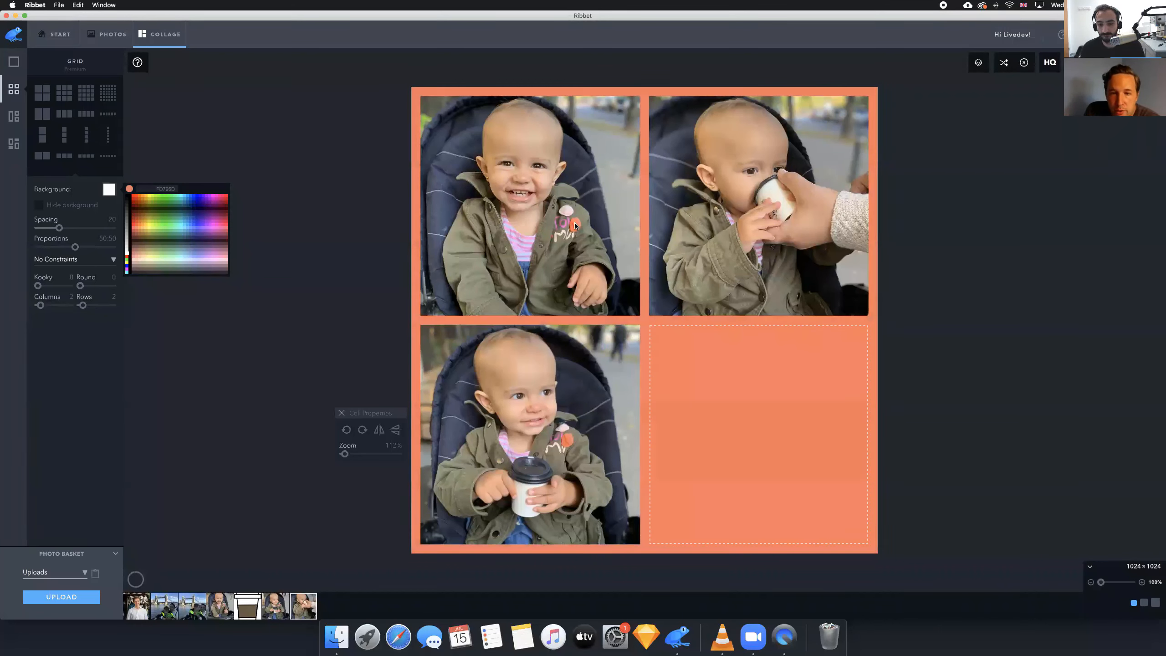
left_click(575, 225)
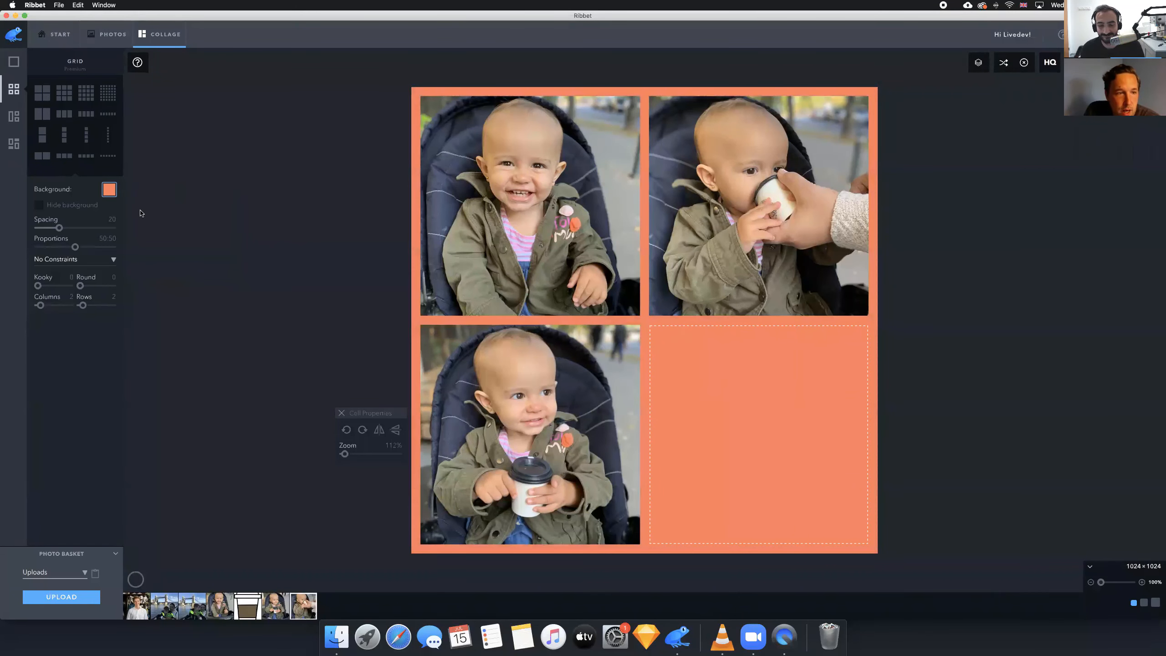
left_click(109, 189)
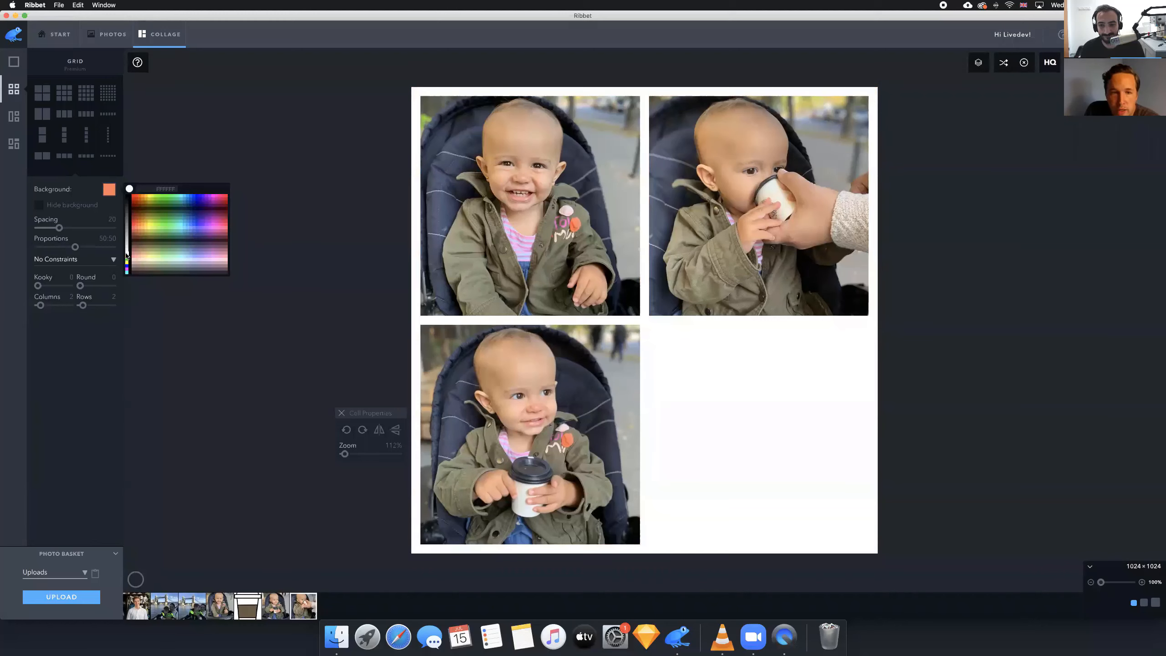
left_click(126, 256)
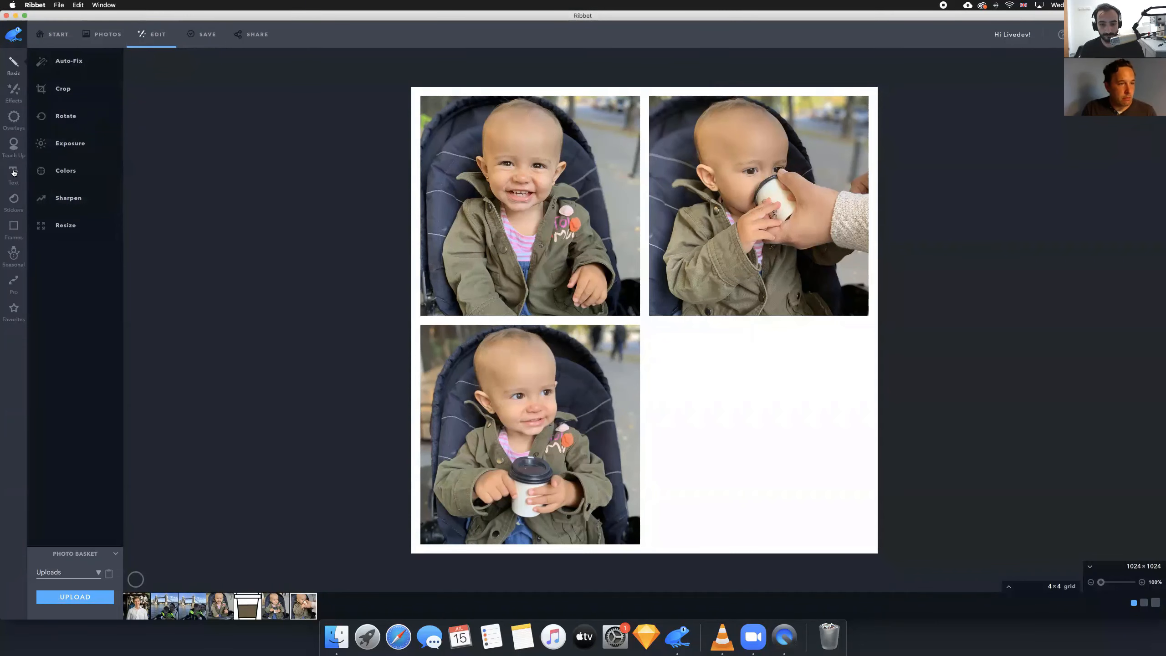
Add a three-line Arial text to the collage: the child's first name in the possessive, 1st, and a spaced pair of quotation marks
left_click(14, 172)
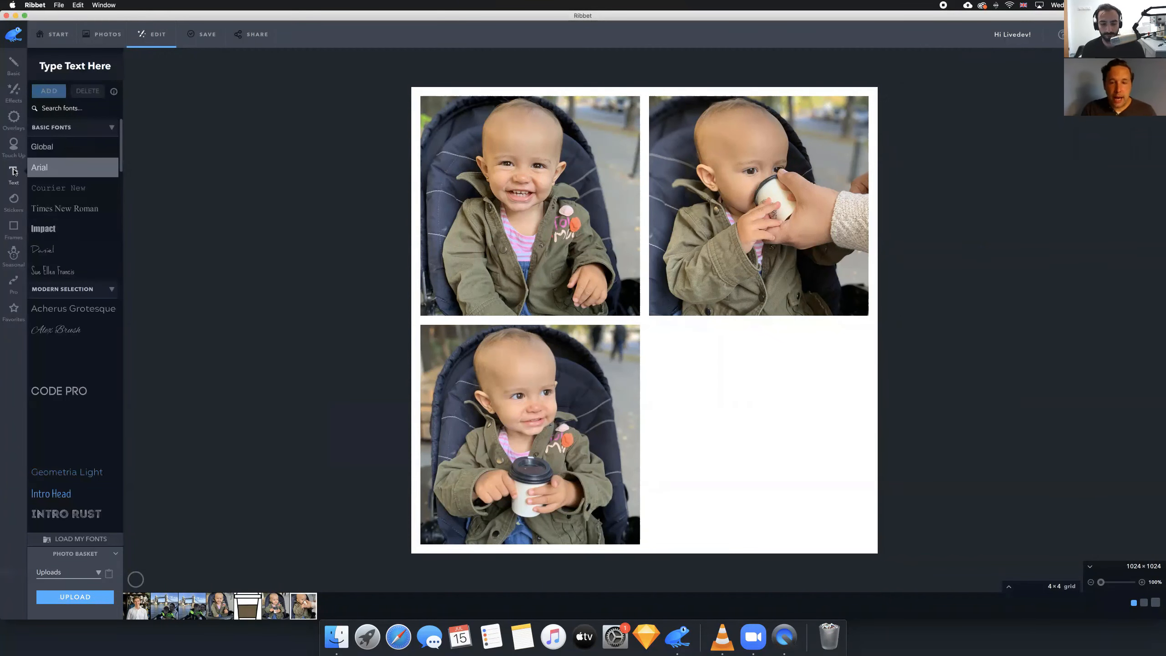
left_click(59, 67)
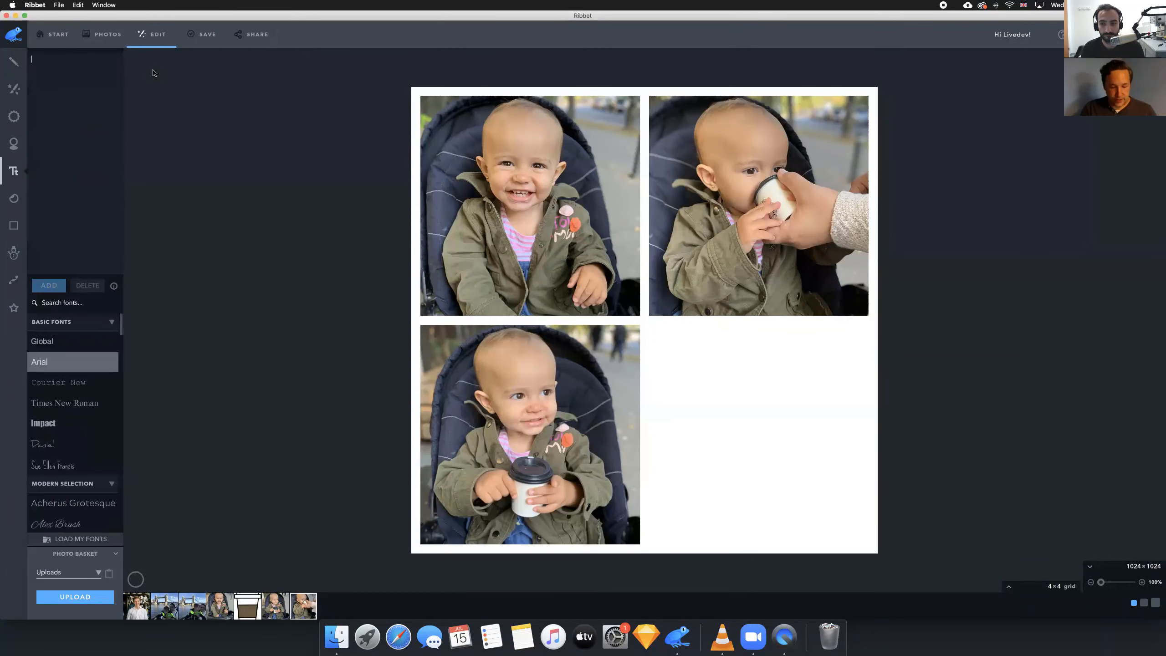
type("Sy")
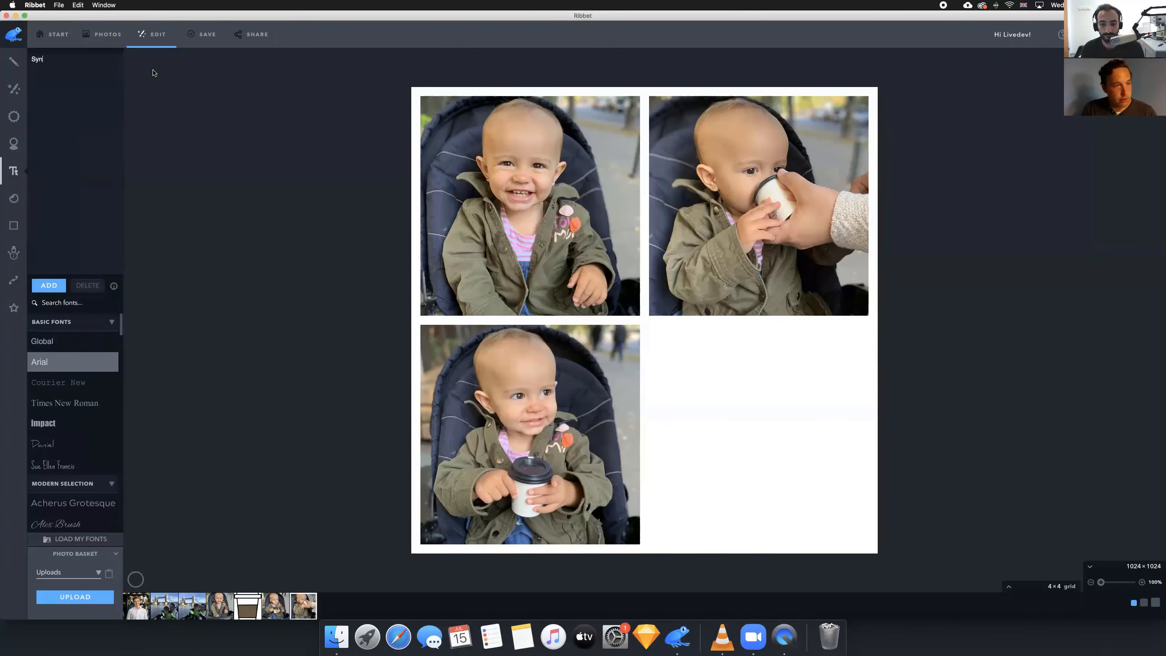
type("dney's")
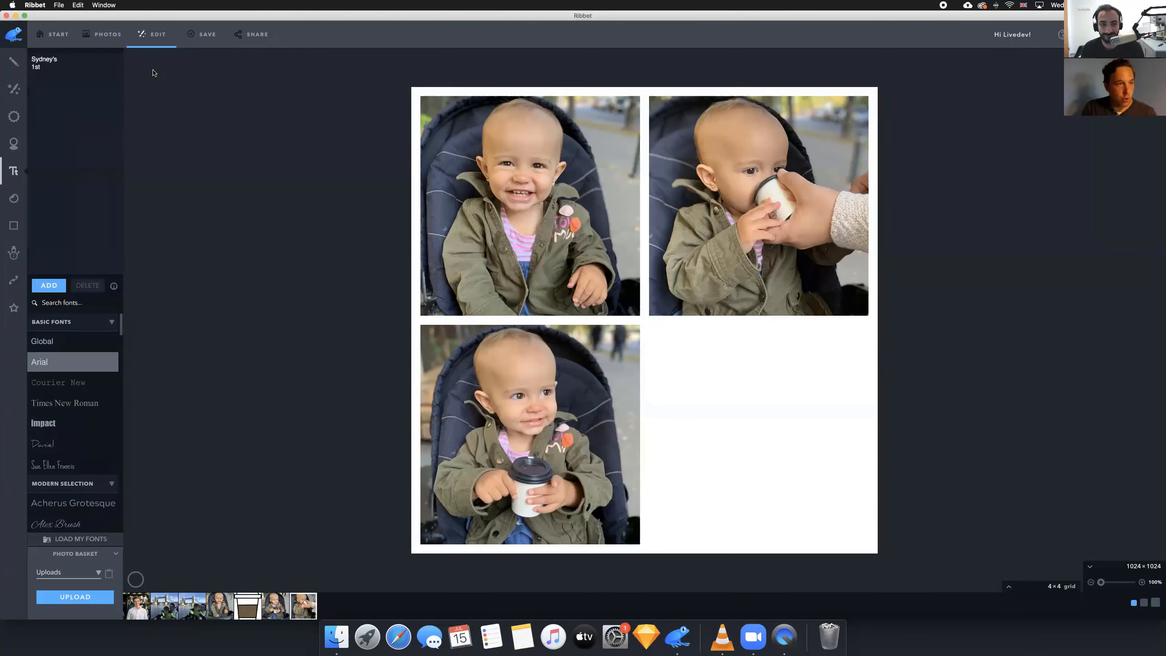
key("Return")
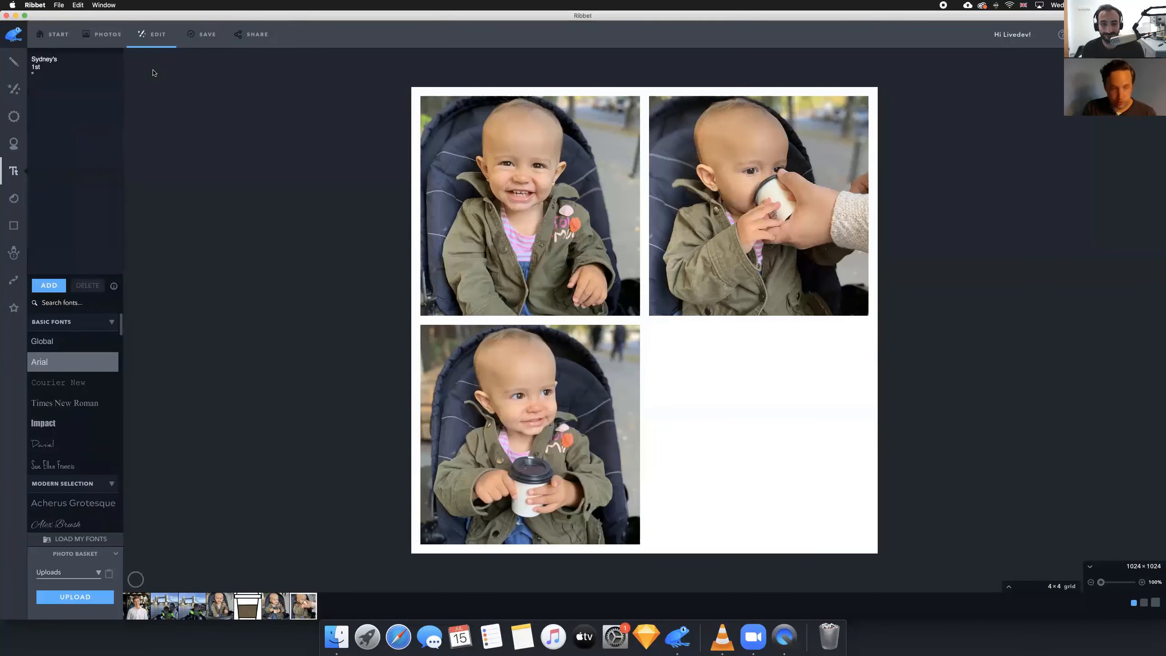
type("\" \"")
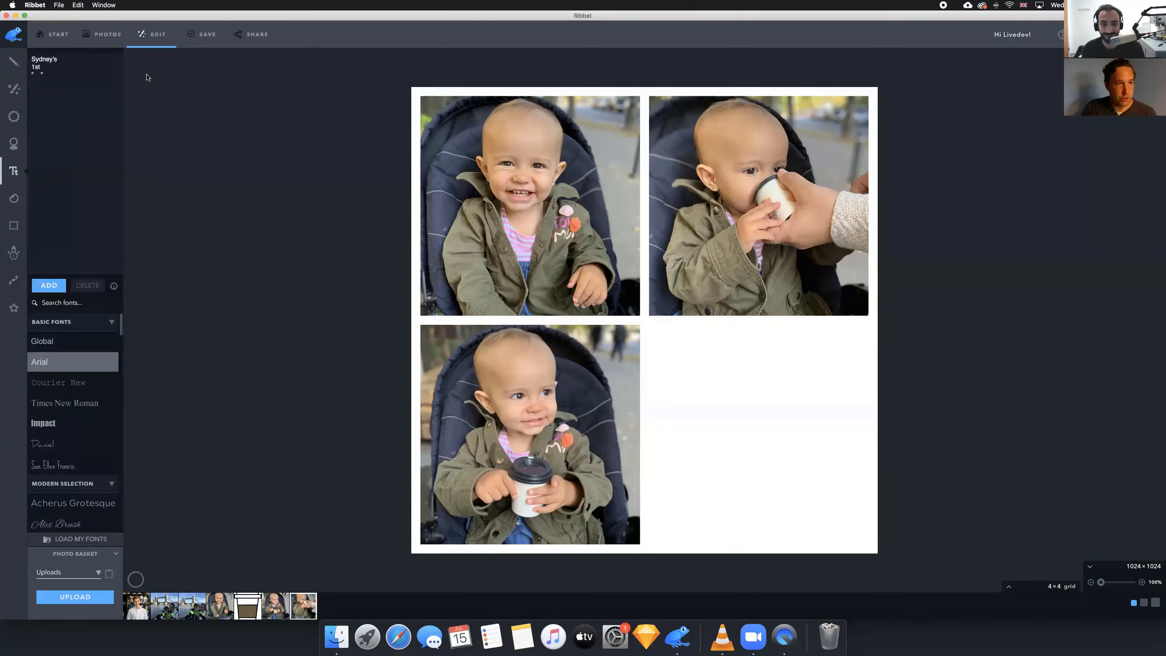
left_click(39, 290)
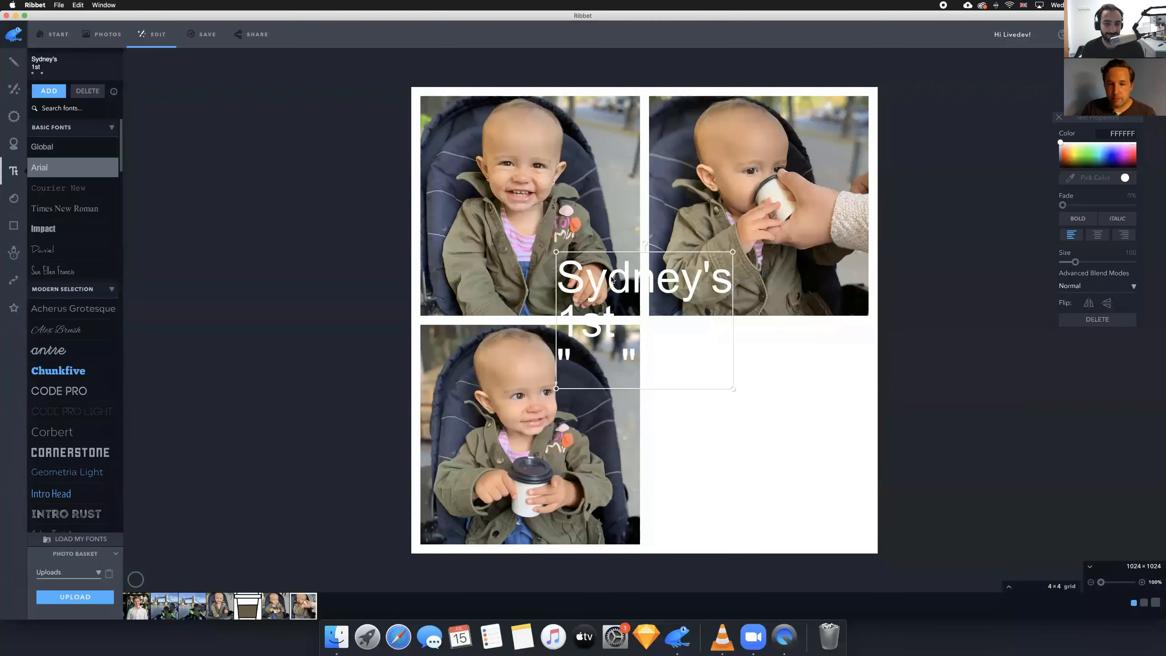
Move the text into the empty lower-right cell and colour it near-black (040706), sampled from the dark area of the upper-right photo
left_click_drag(608, 285, 726, 364)
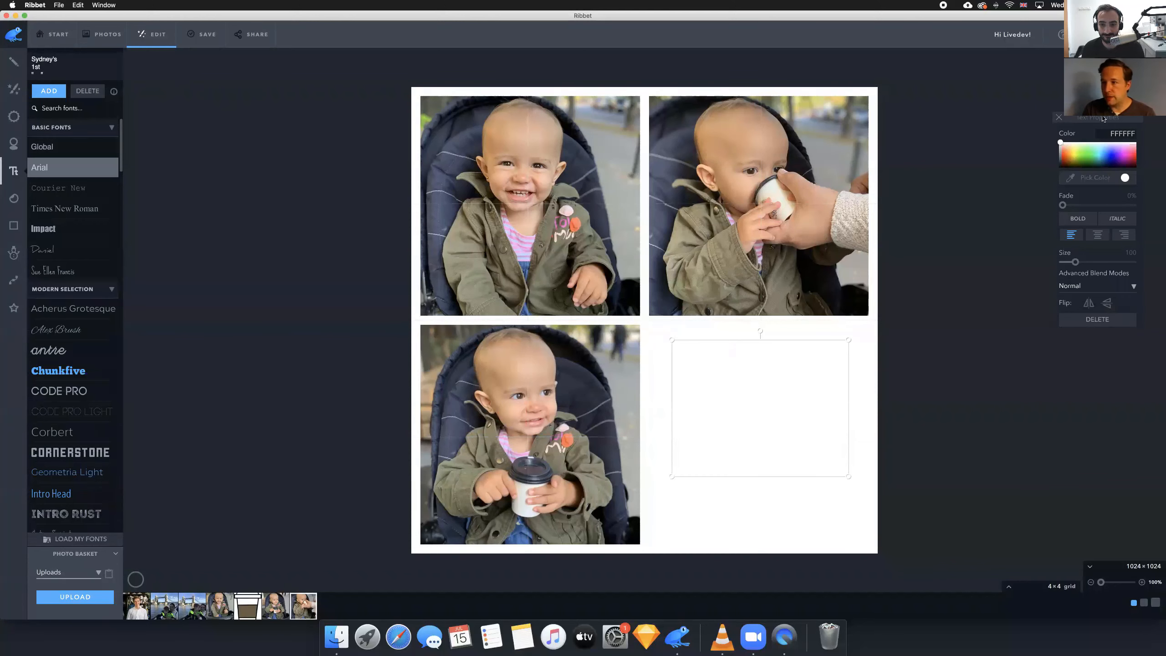
left_click(1125, 178)
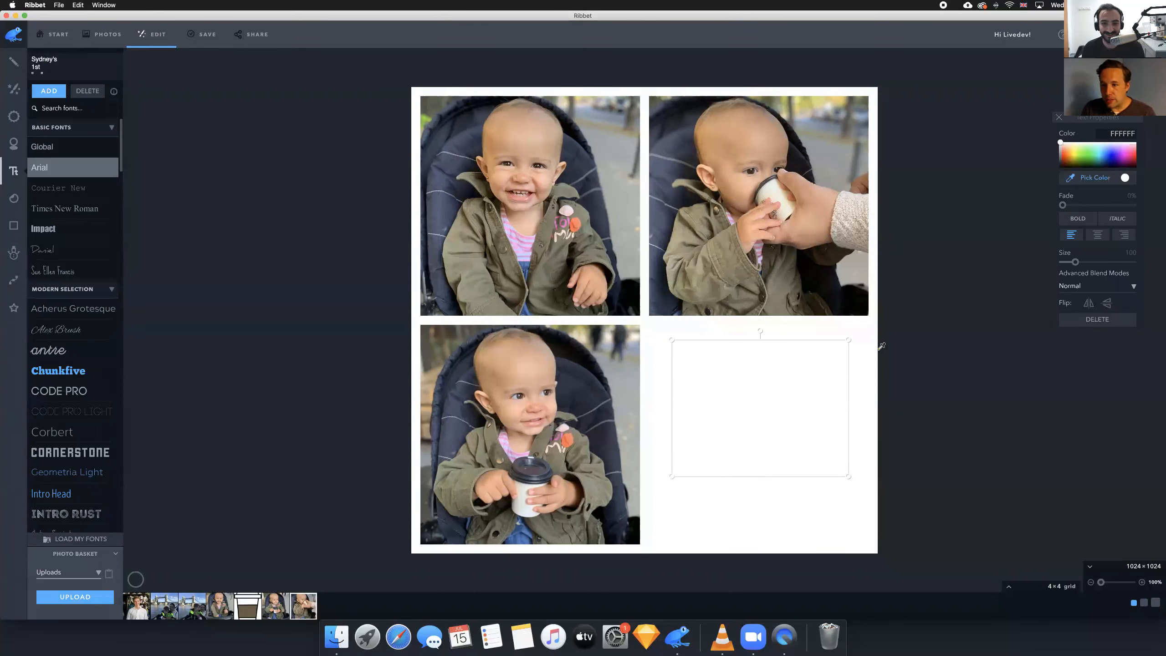
left_click(807, 270)
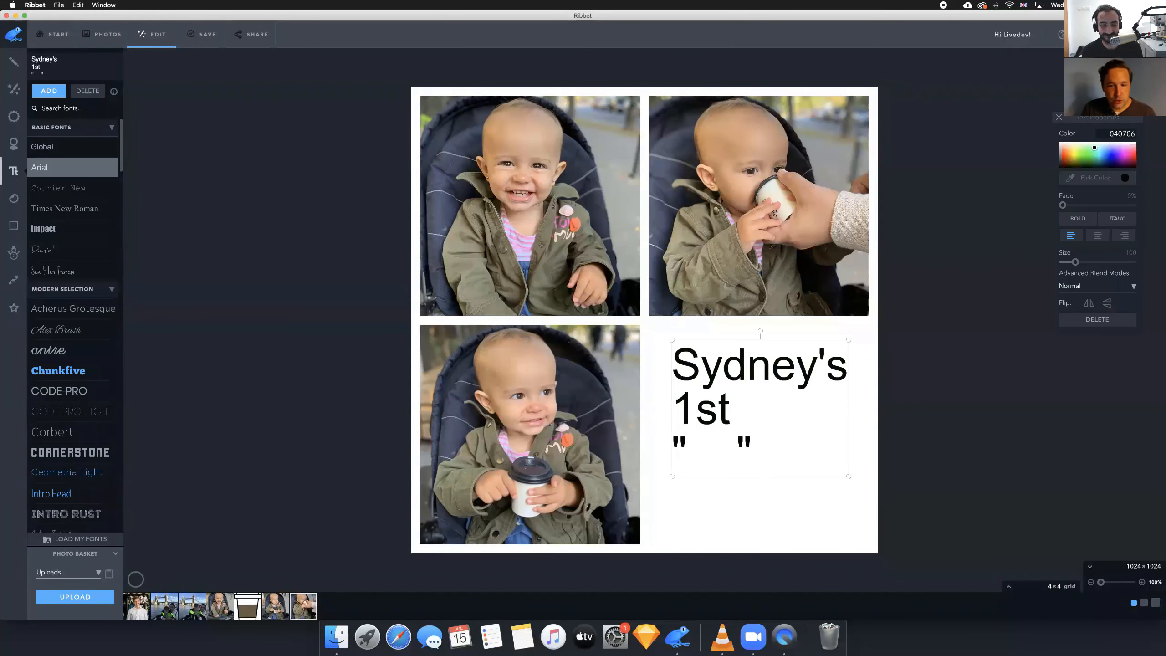
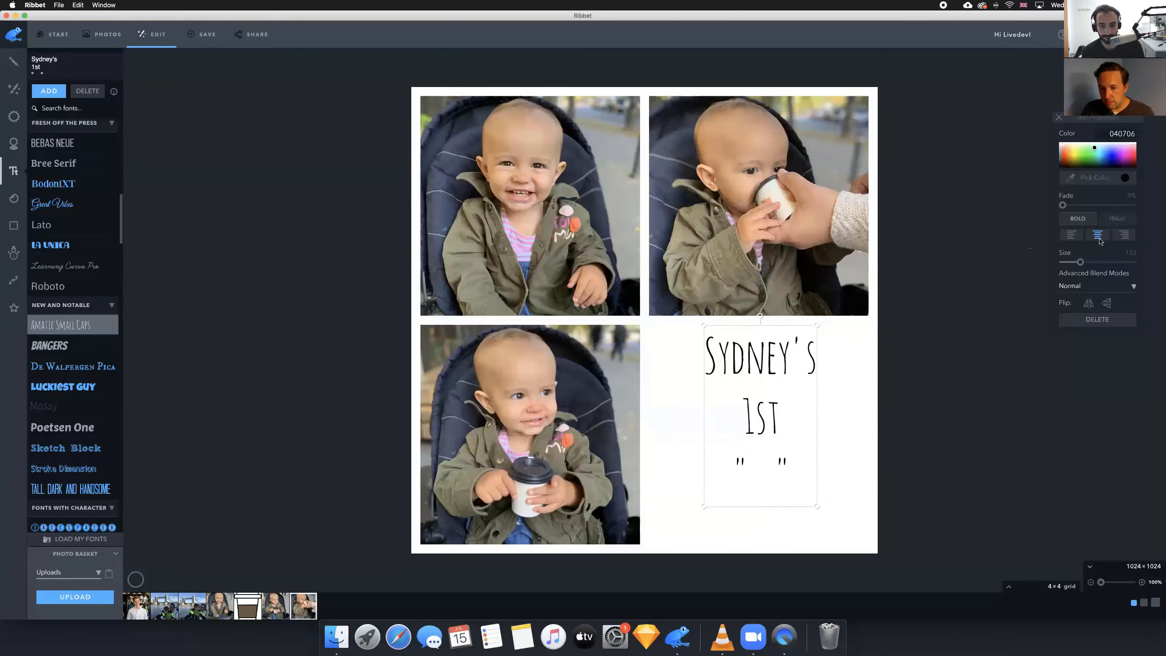
Set the text size to 157 and move the text down slightly to fit within the lower-right cell
left_click(1087, 262)
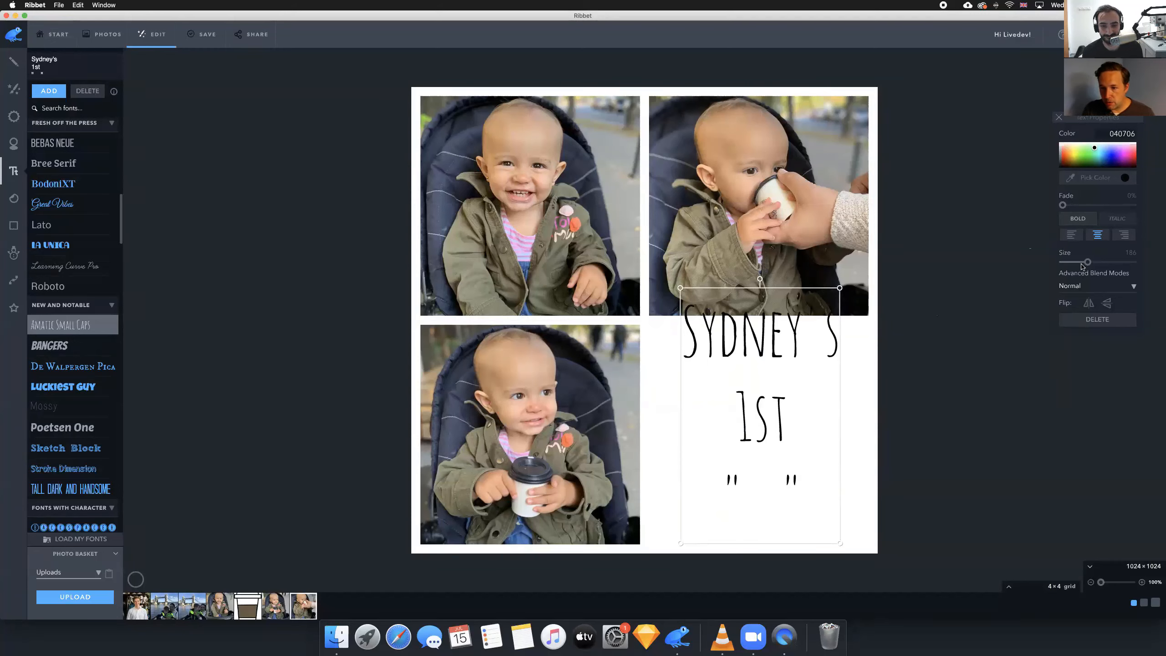
left_click(1084, 262)
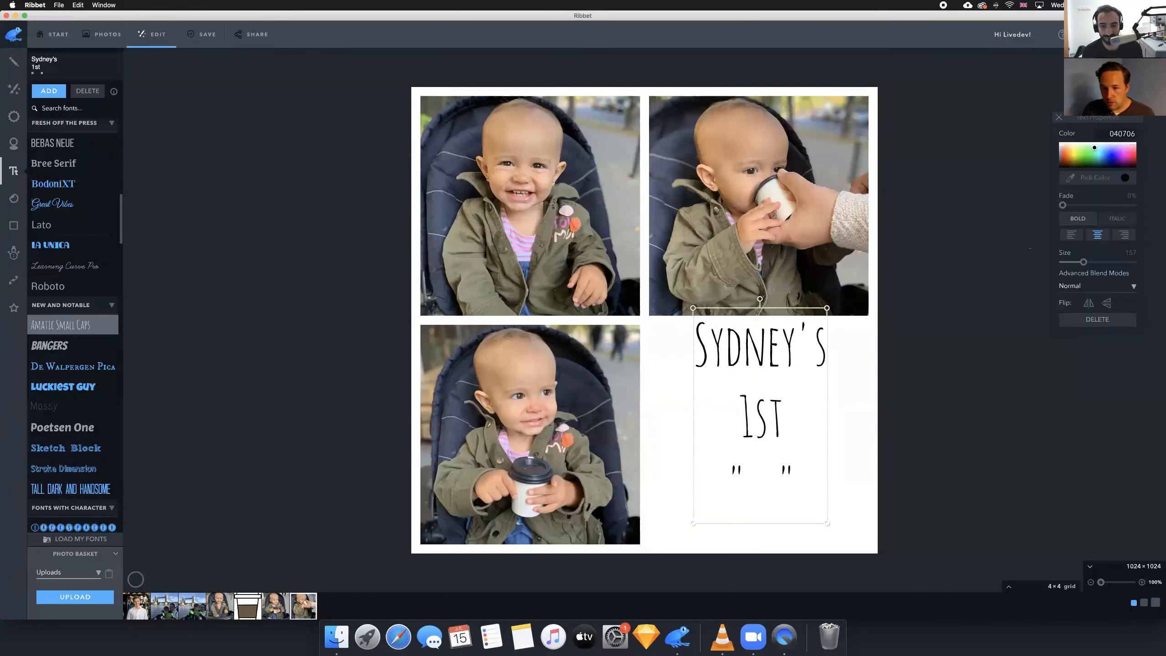
left_click_drag(751, 353, 752, 363)
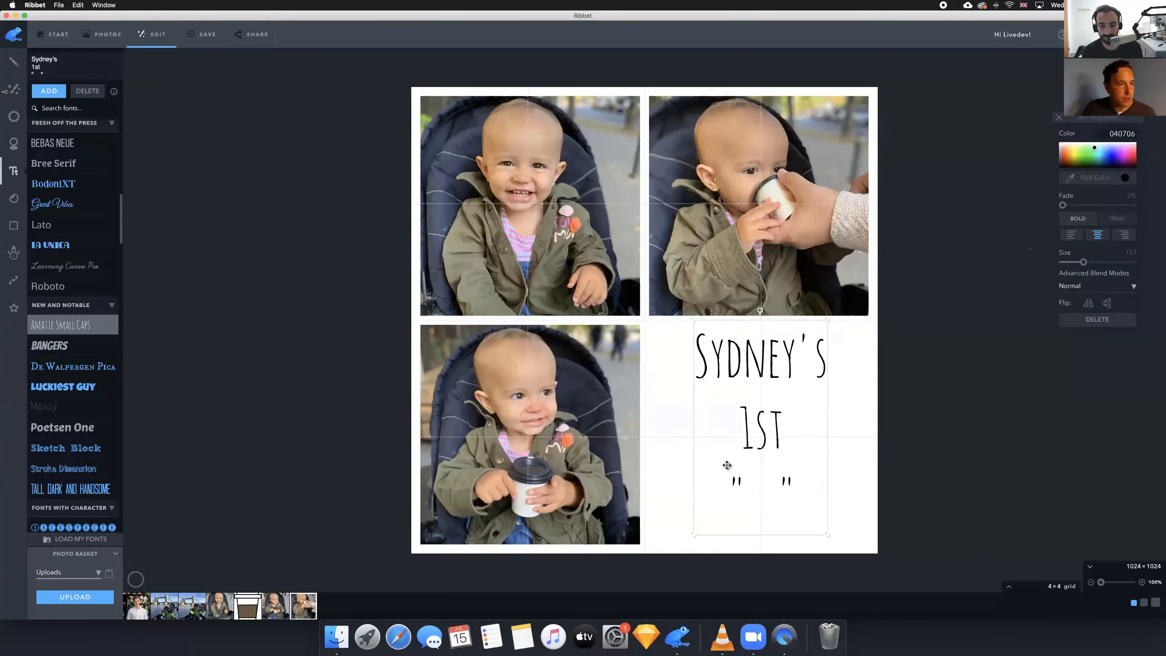
Widen the gap between the quotation marks on the caption's third line with extra spaces, and deselect the text
left_click(40, 73)
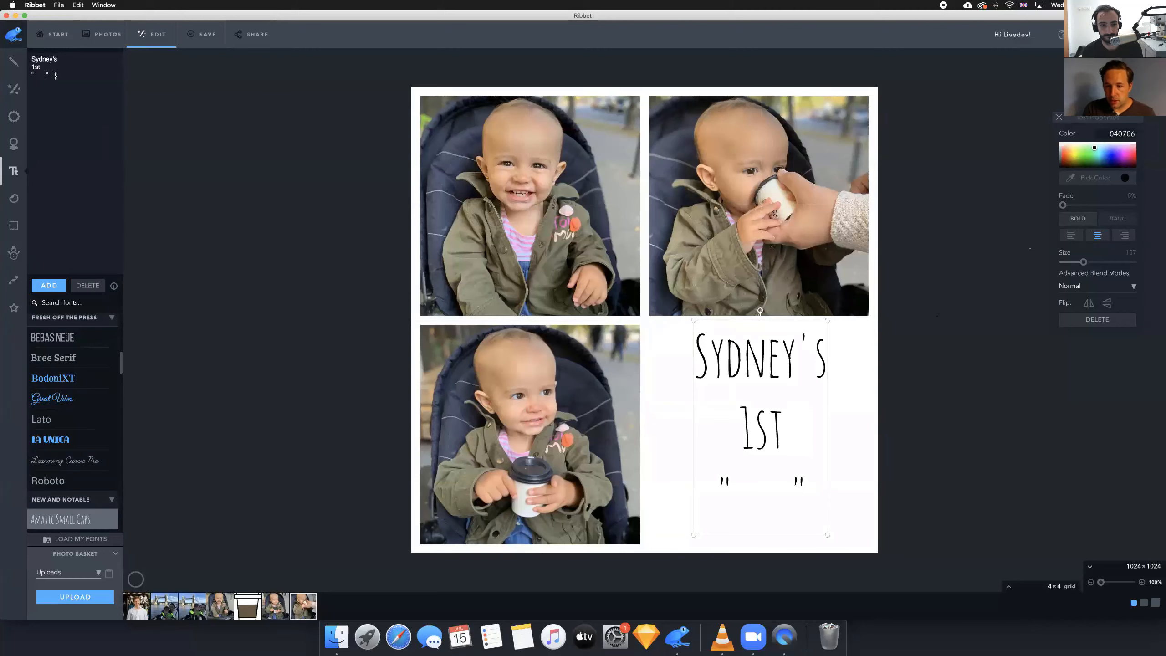
key("Return")
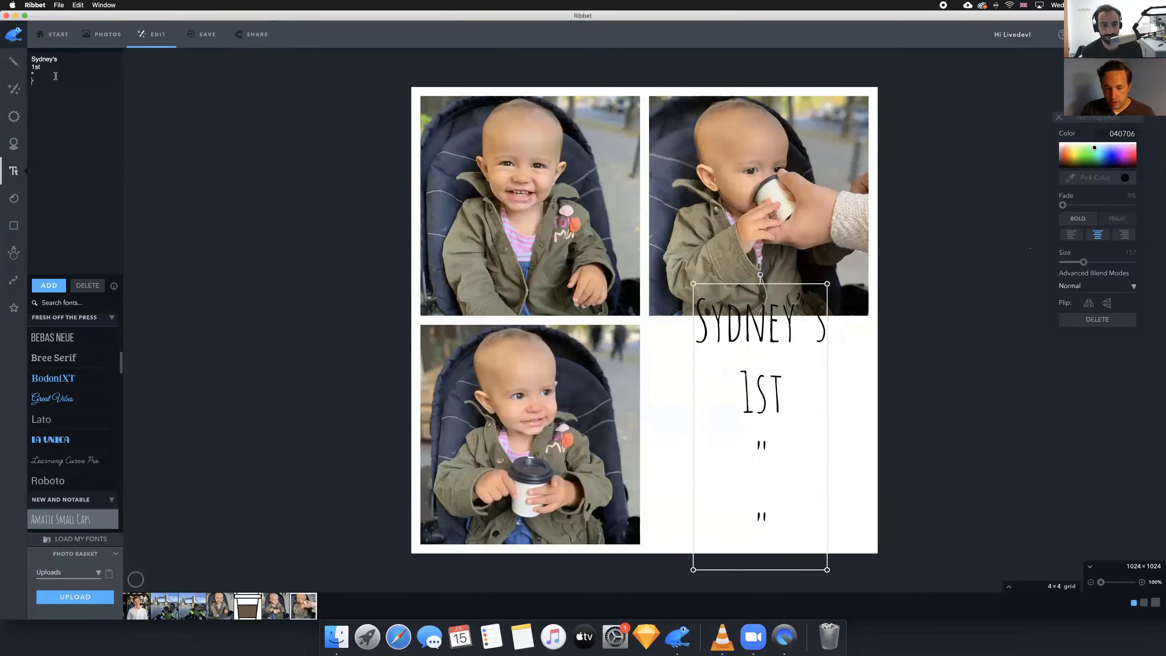
key("BackSpace")
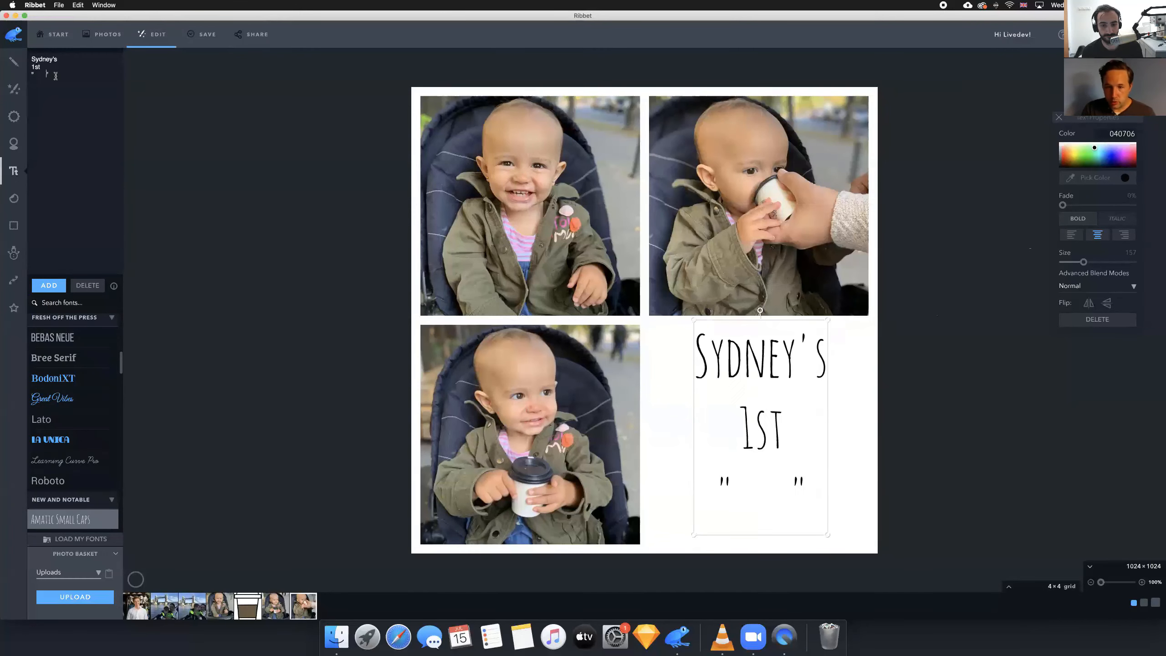
left_click(367, 272)
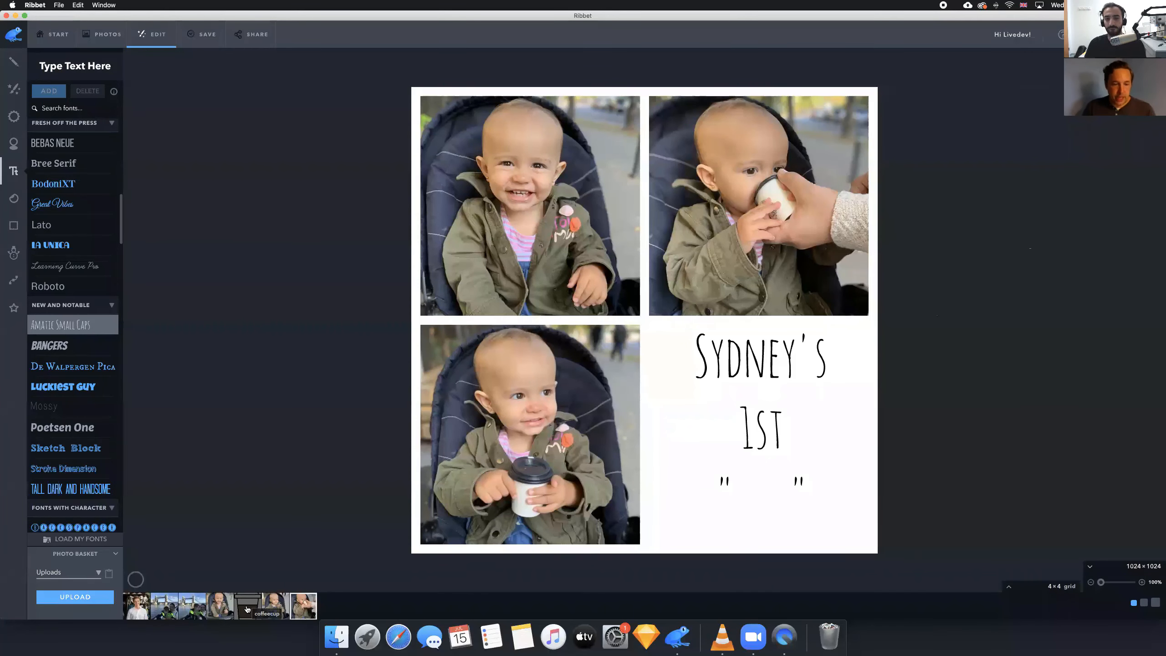
Add the coffeecup image from the photo basket to the collage and move it into the lower-right cell
left_click_drag(247, 609, 734, 516)
left_click_drag(788, 460, 951, 568)
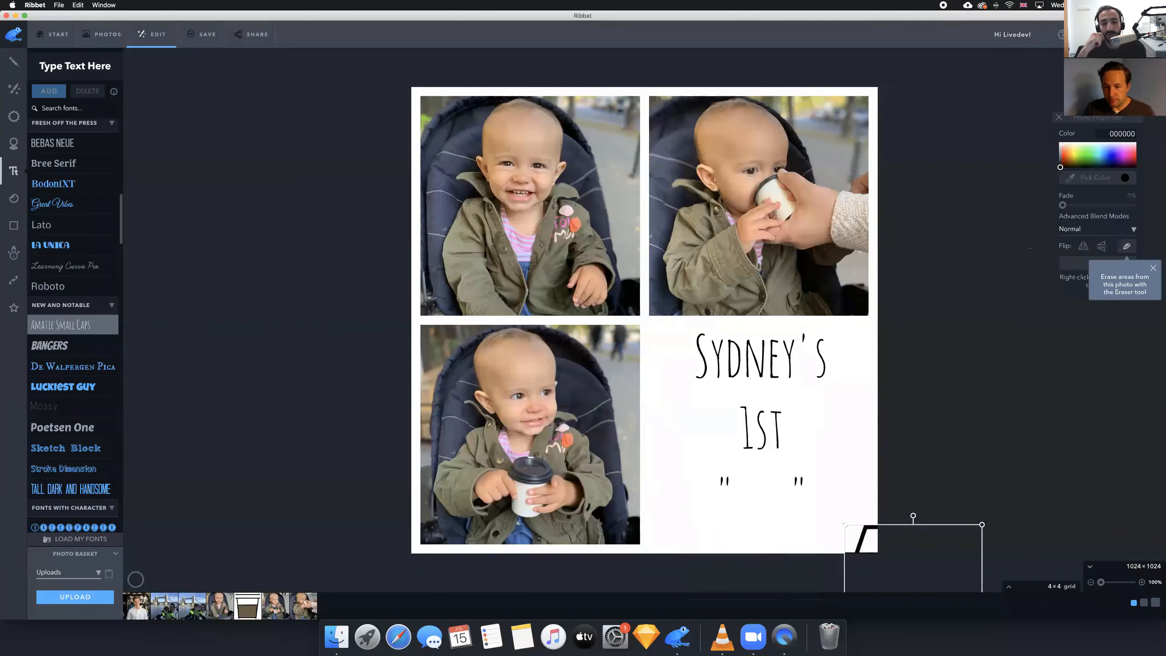
left_click_drag(868, 543, 695, 386)
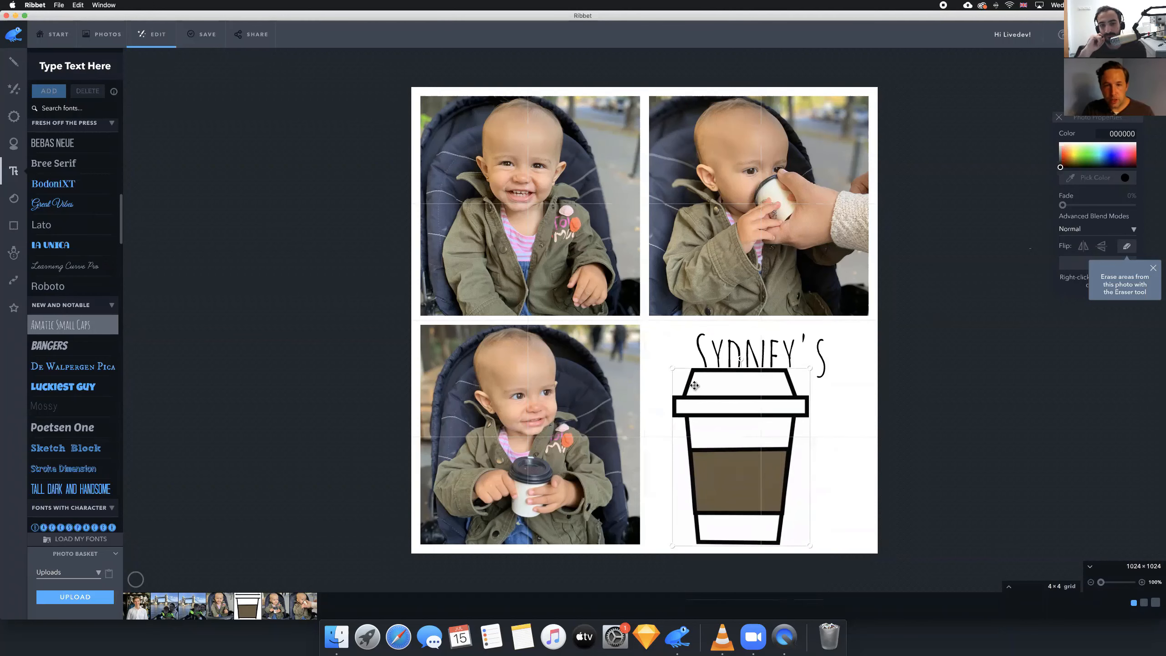
left_click(580, 175)
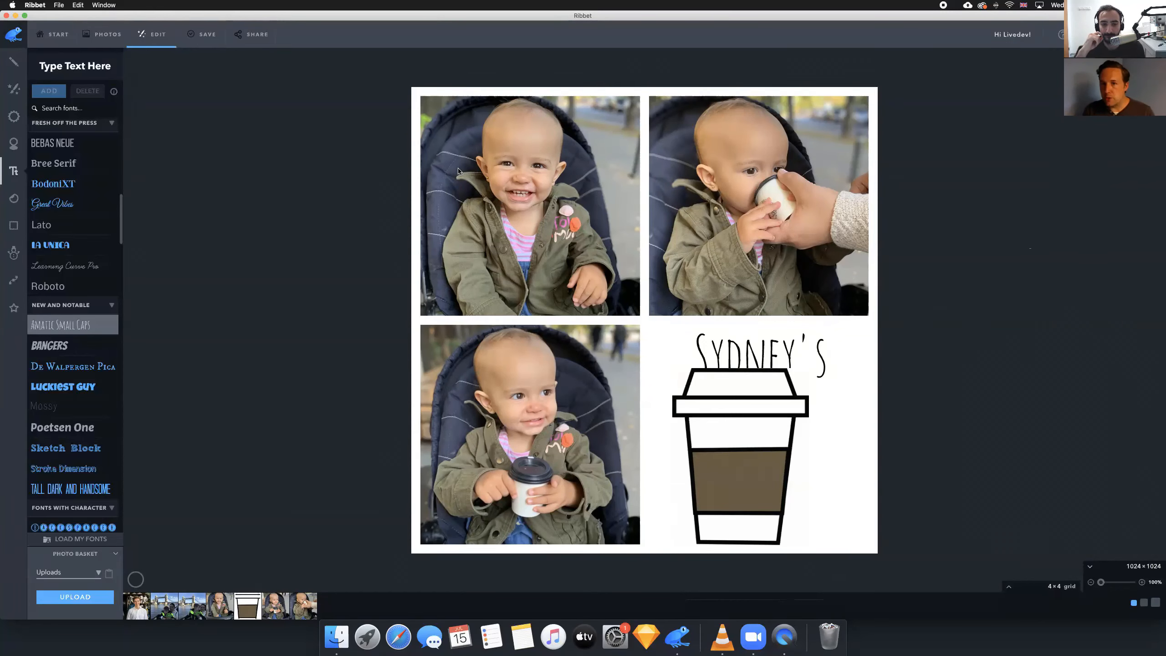
Shrink the coffee cup to fit between the quotation marks and tilt it slightly clockwise
left_click(717, 418)
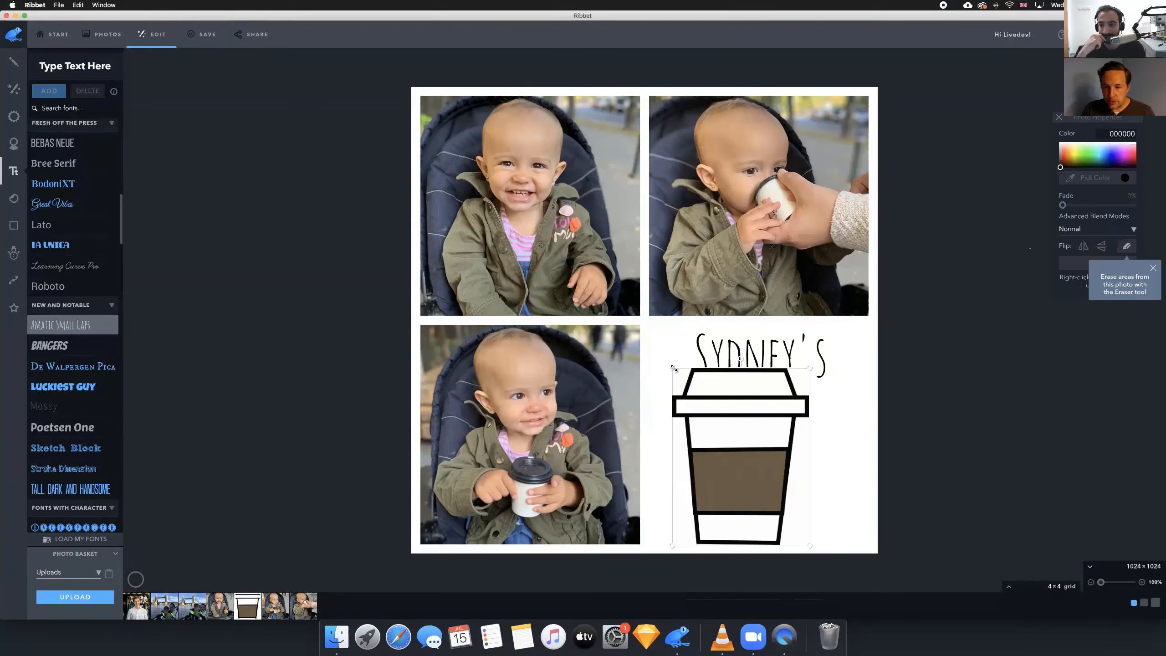
left_click_drag(673, 368, 761, 499)
left_click_drag(737, 536, 731, 543)
left_click_drag(757, 502, 760, 501)
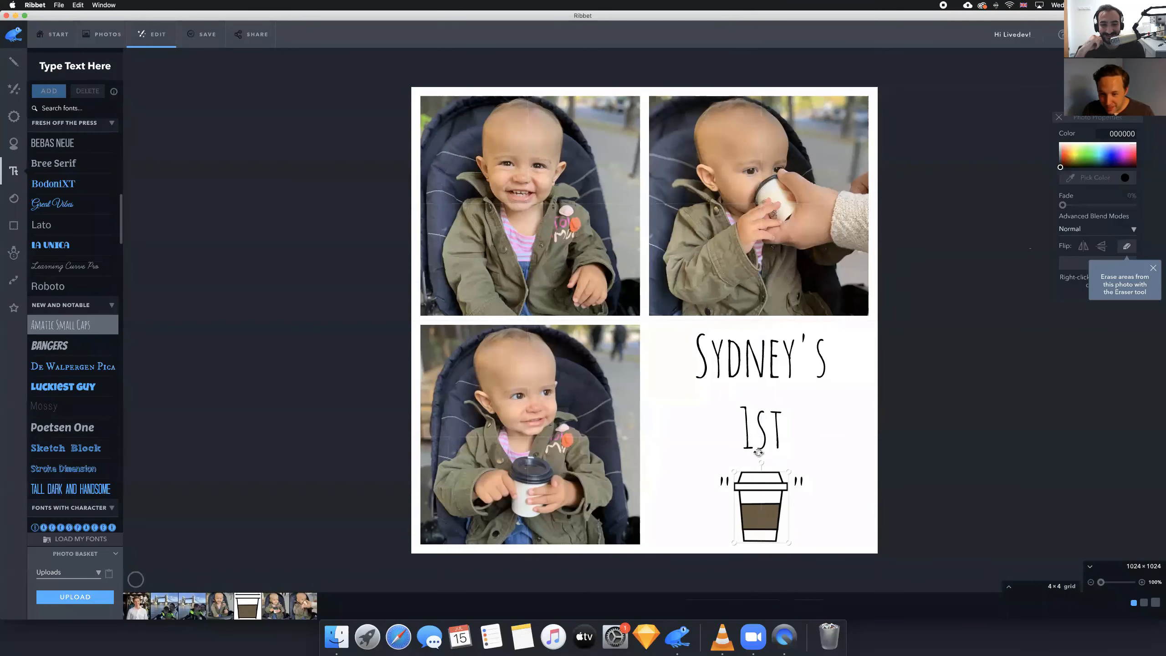
left_click_drag(762, 460, 768, 462)
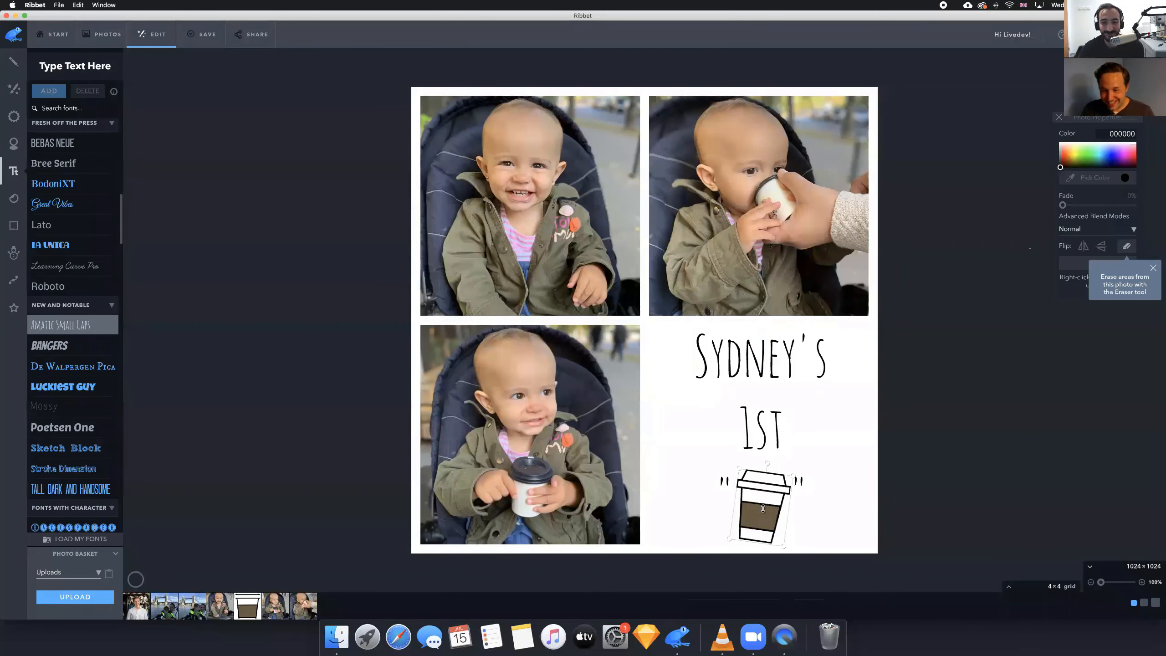
left_click_drag(763, 508, 763, 508)
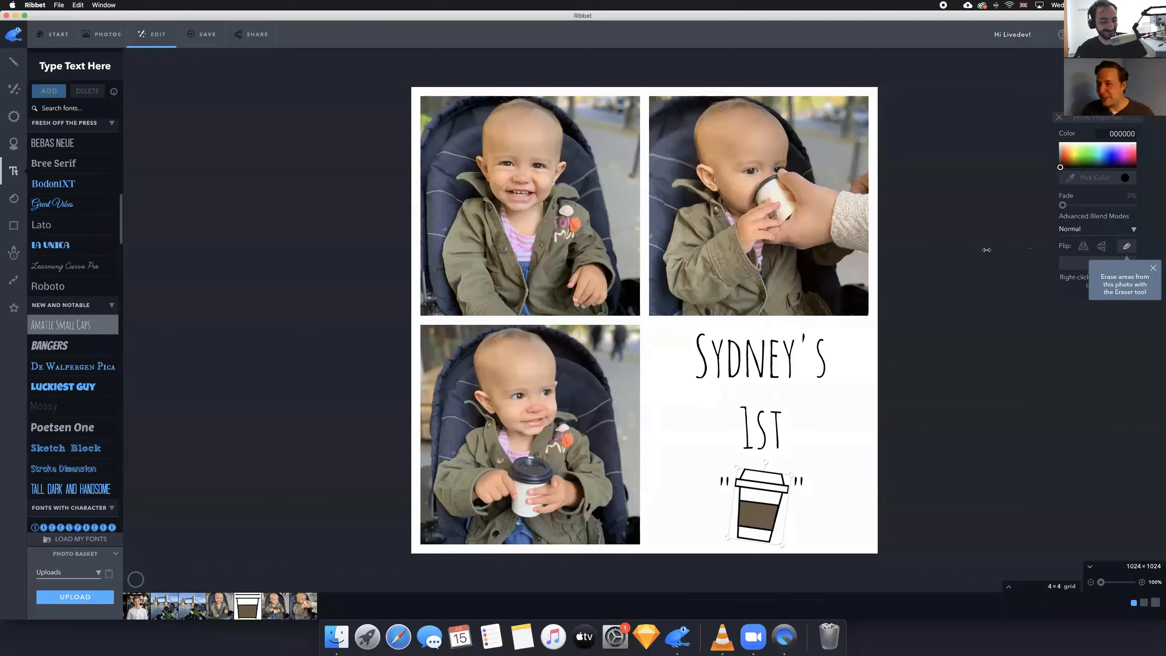
left_click(940, 460)
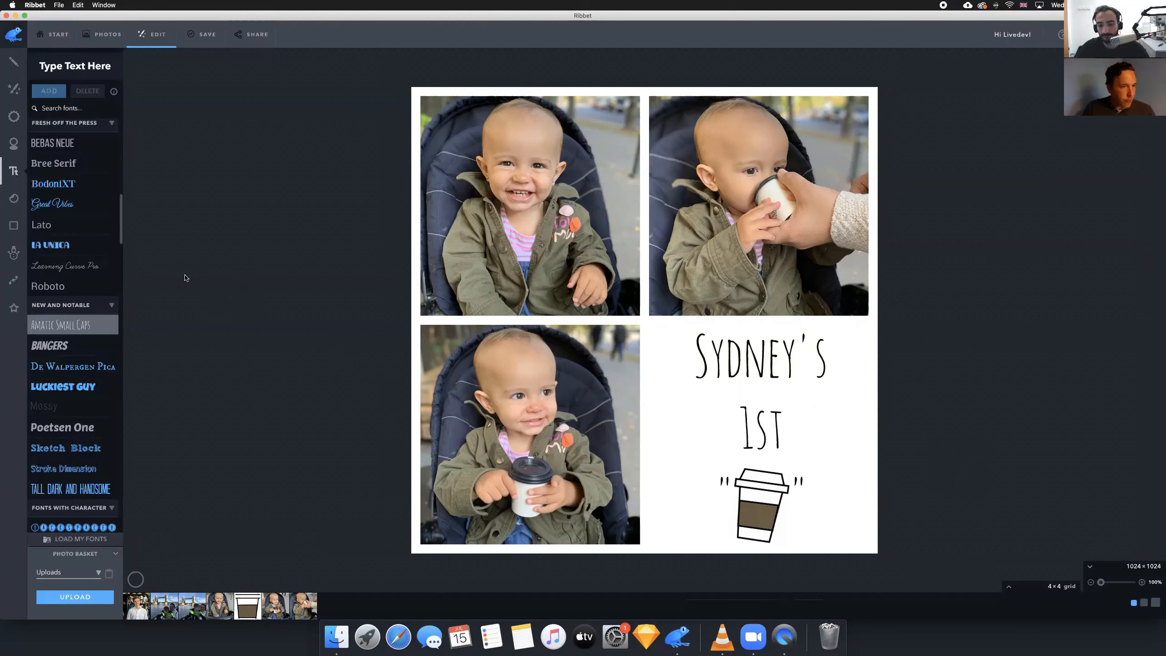
Browse the sticker collections and open the Fruits set
left_click(14, 200)
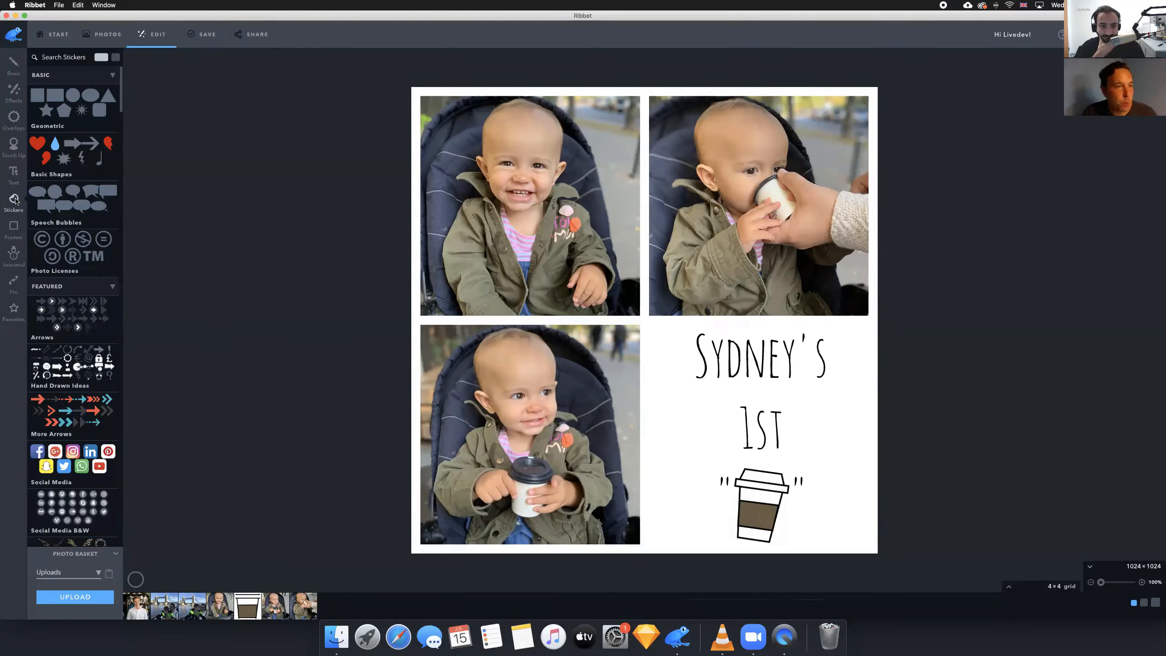
left_click(54, 56)
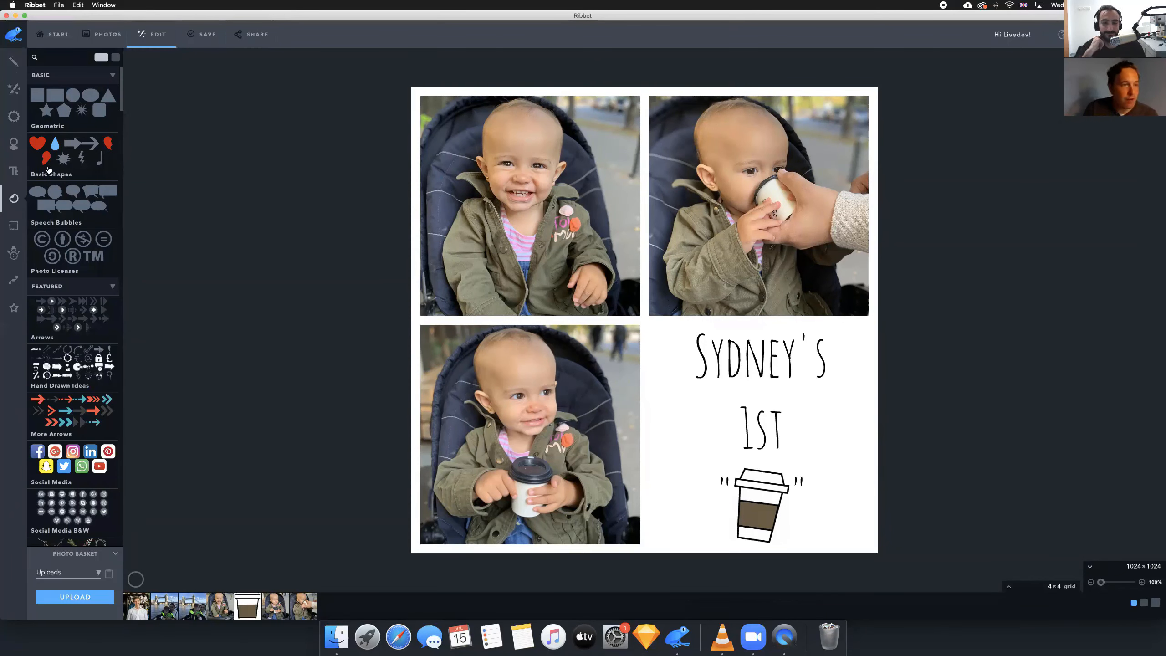
scroll(82, 155, "down", 5)
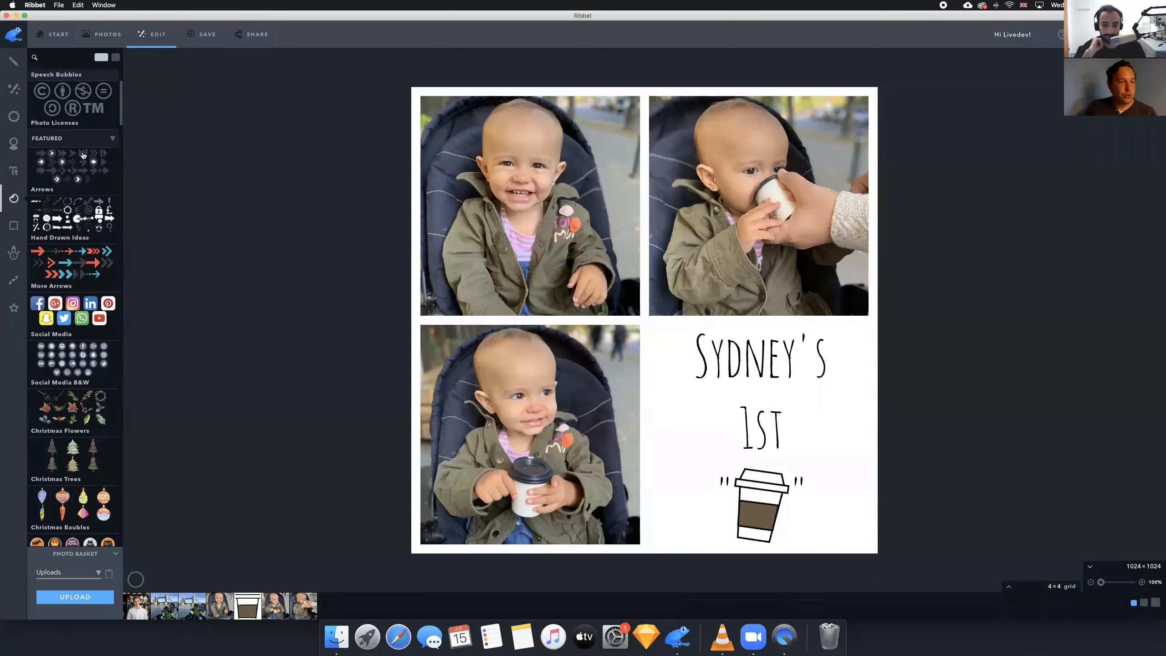
scroll(83, 156, "down", 2)
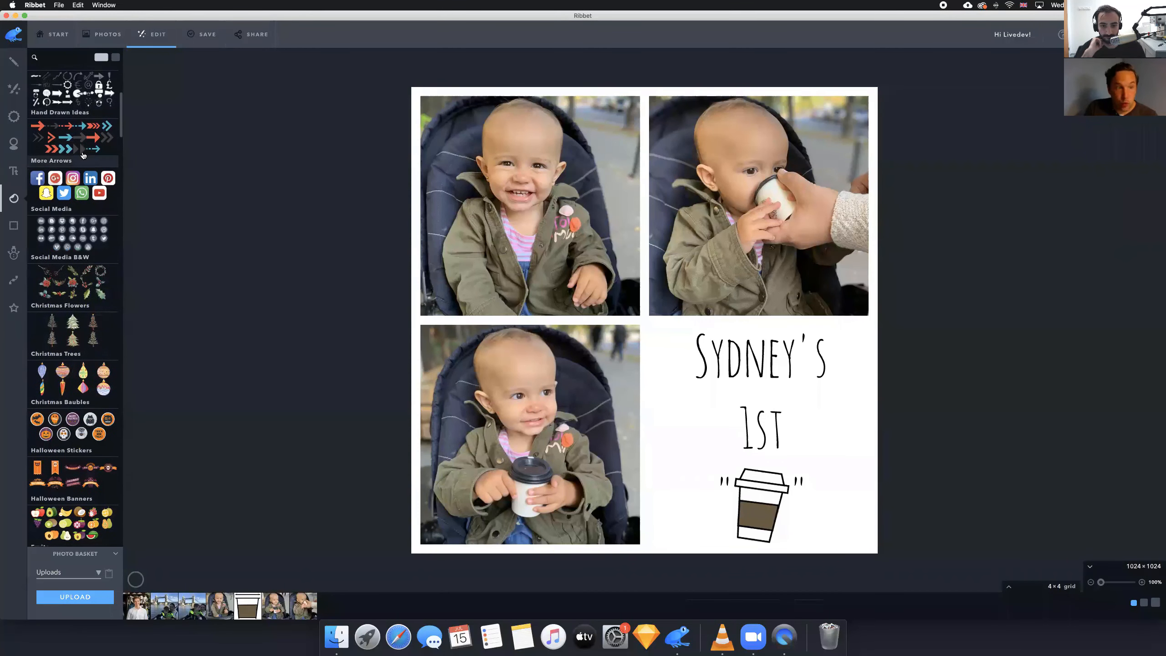
scroll(82, 156, "down", 3)
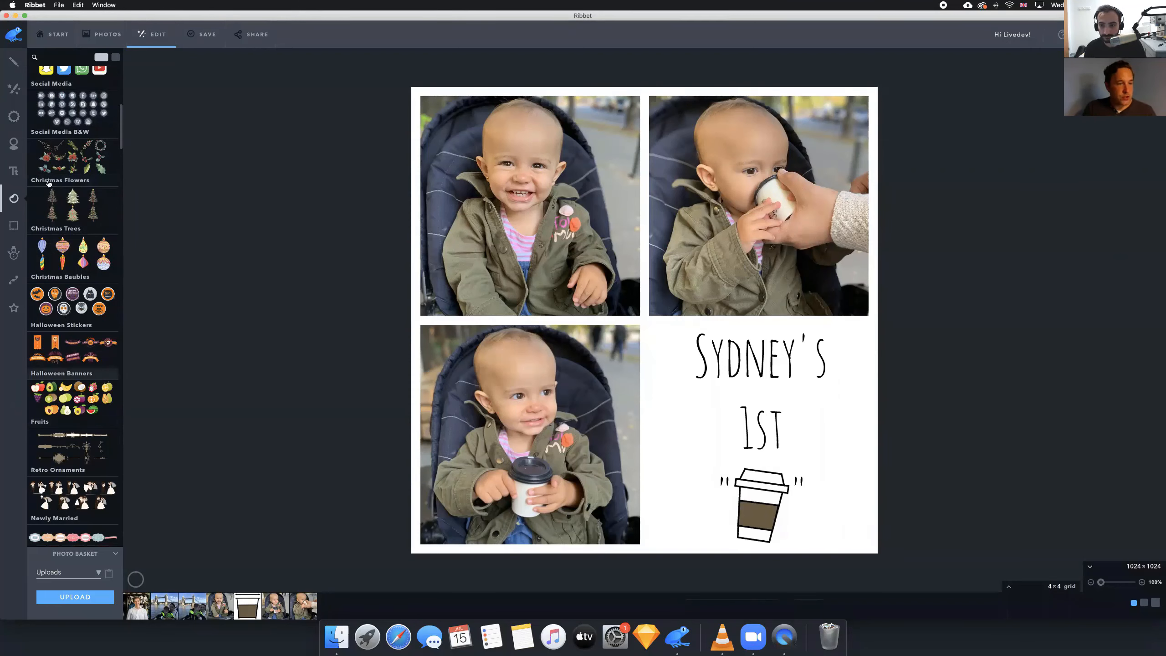
left_click(80, 397)
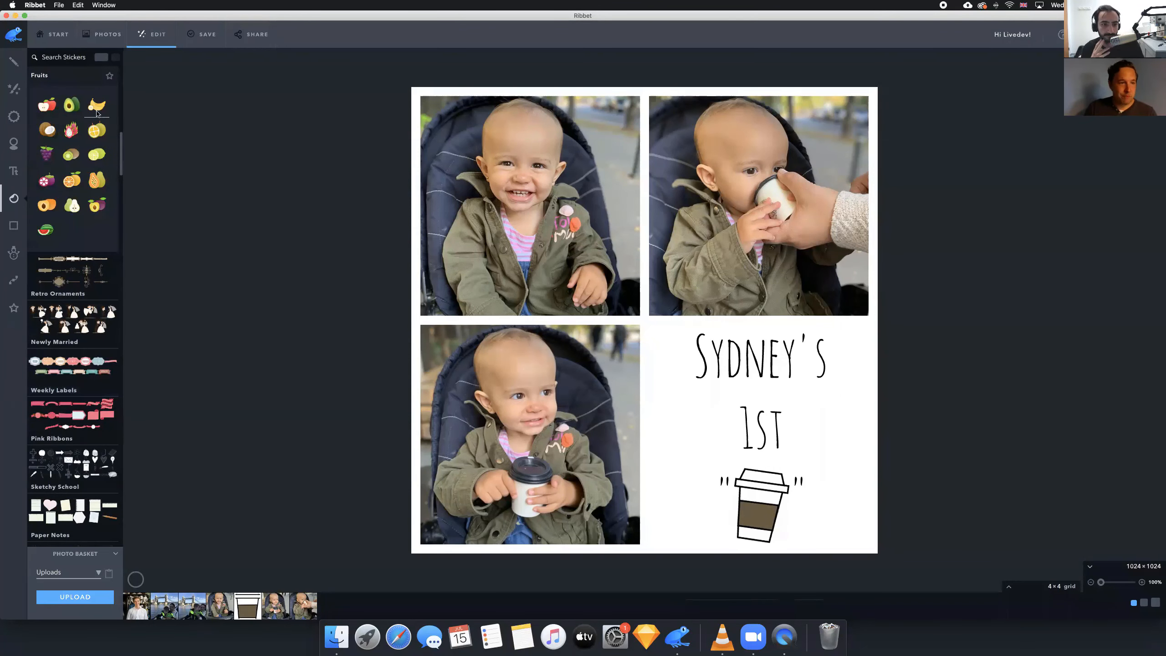
Try an enlarged, clockwise-tilted banana sticker across the two upper photos, and delete it
left_click_drag(478, 199, 618, 236)
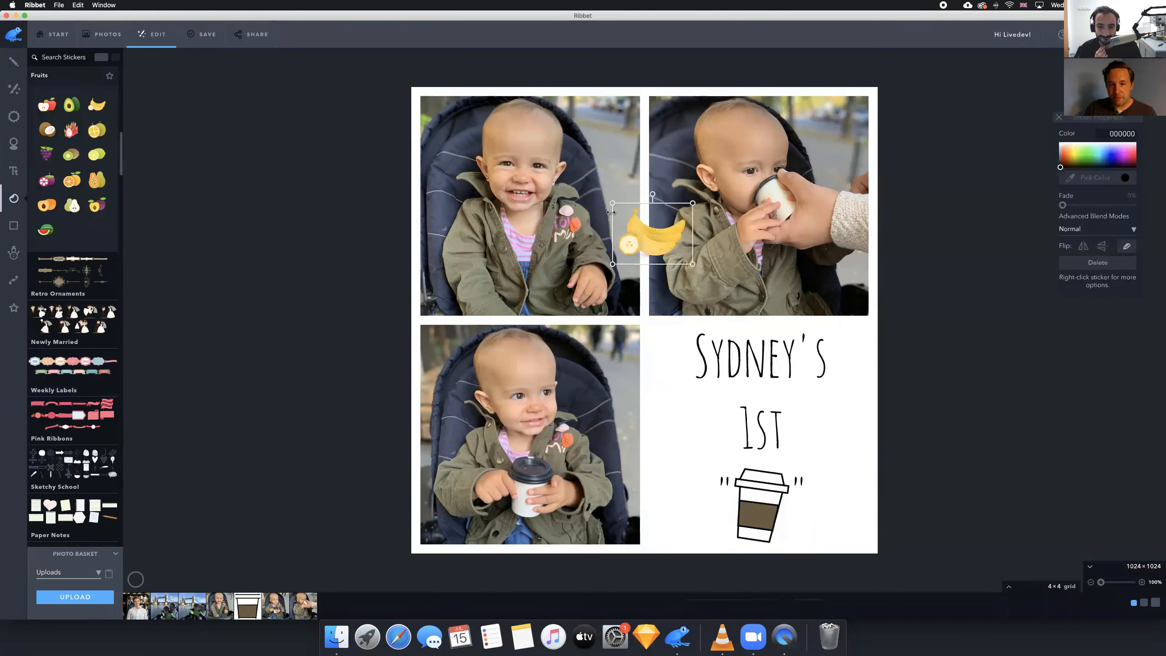
left_click_drag(613, 201, 539, 147)
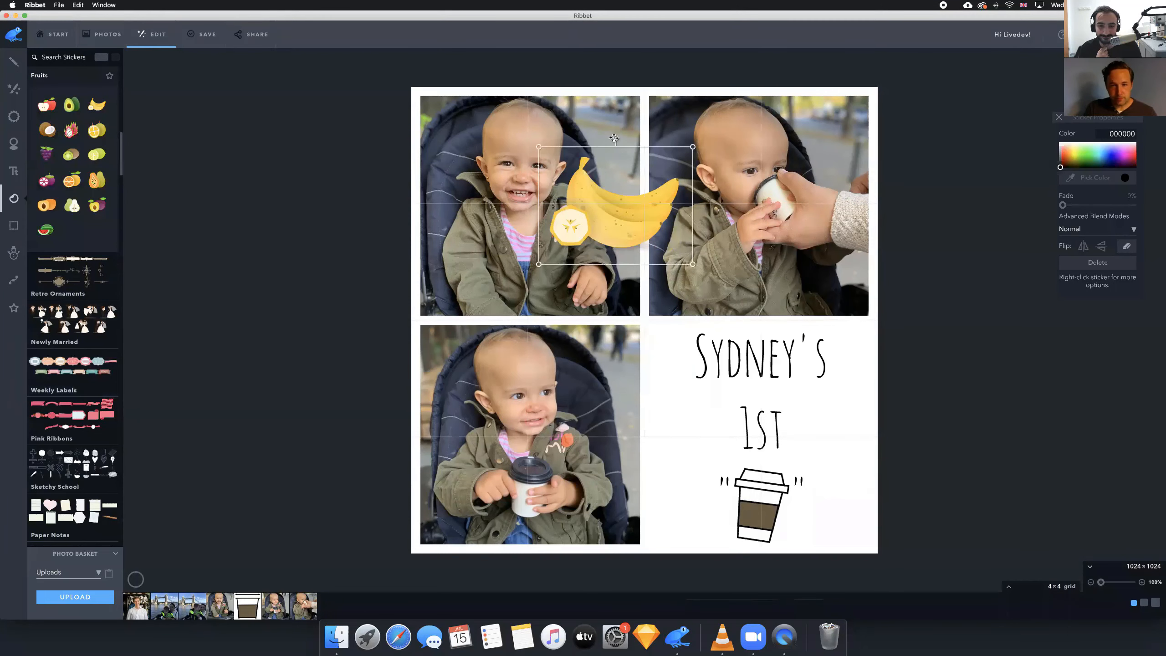
left_click(644, 137)
left_click(601, 210)
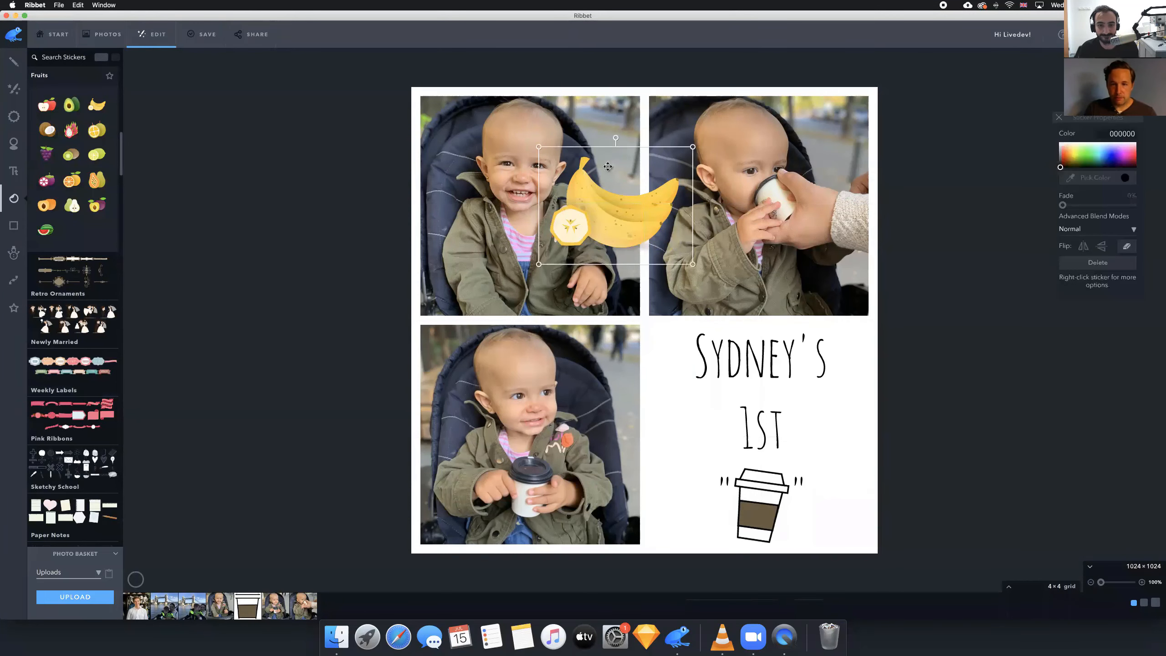
left_click_drag(616, 140, 644, 145)
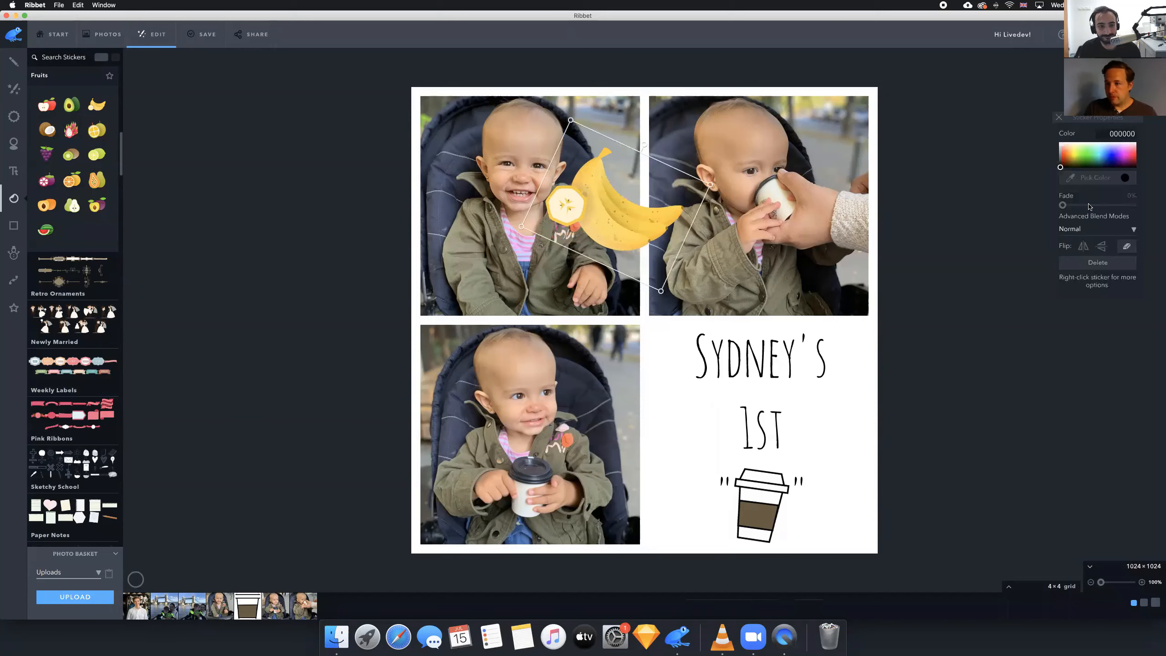
mouse_move(1062, 205)
left_mouse_down()
mouse_move(1102, 205)
mouse_move(1039, 206)
left_mouse_up()
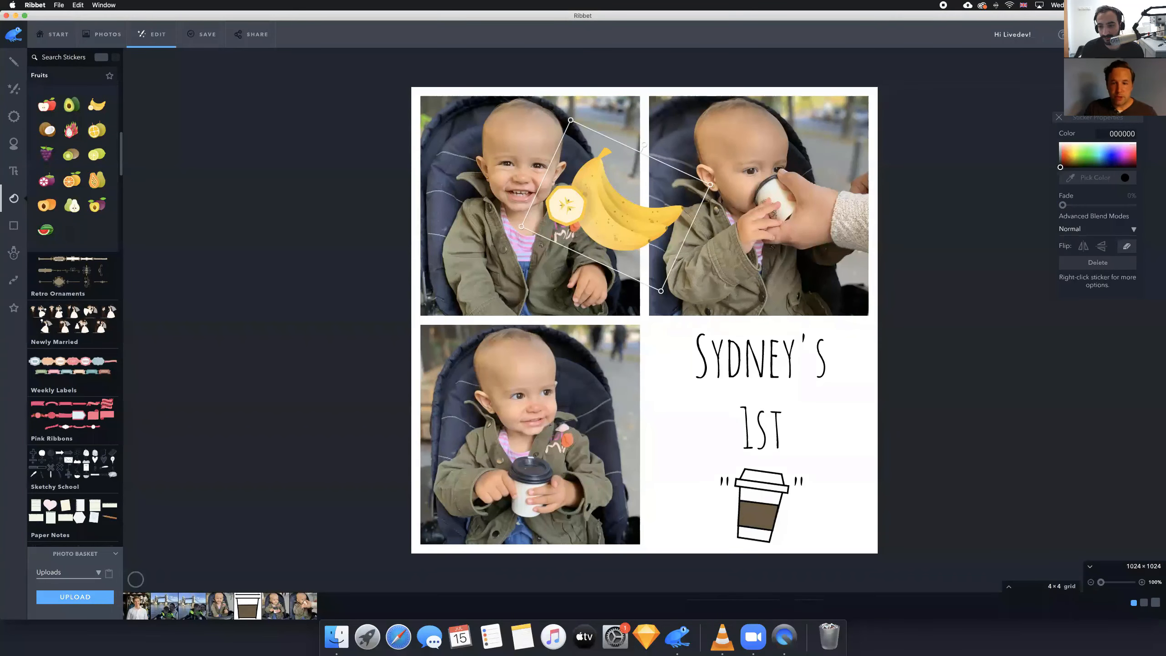
key("BackSpace")
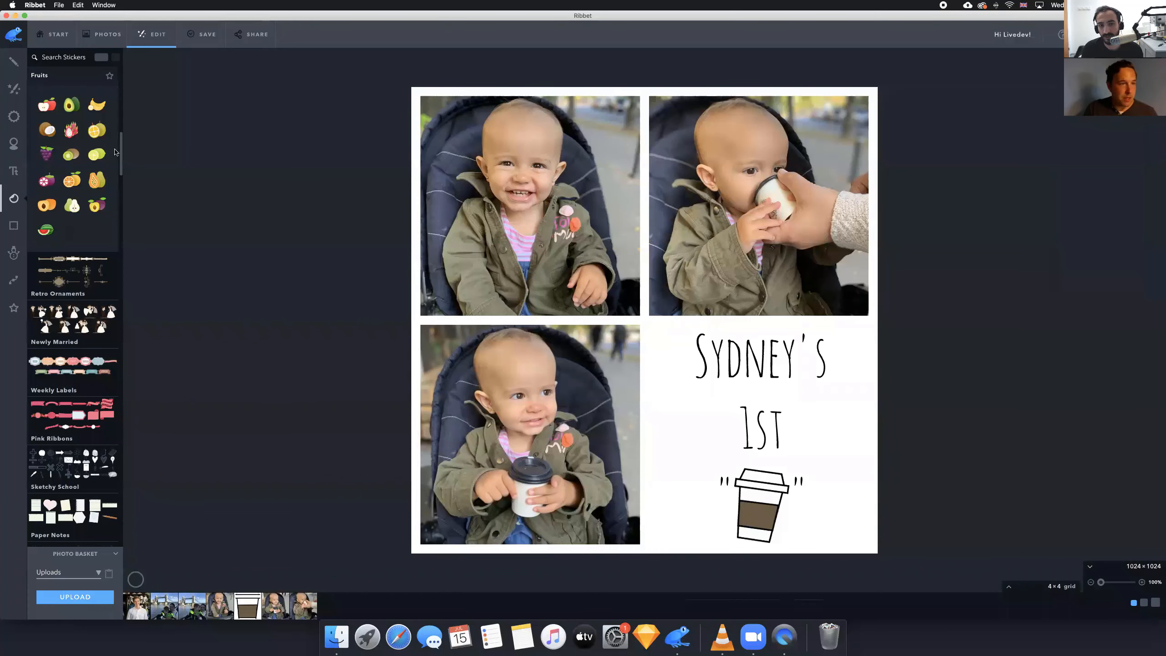
left_click(79, 57)
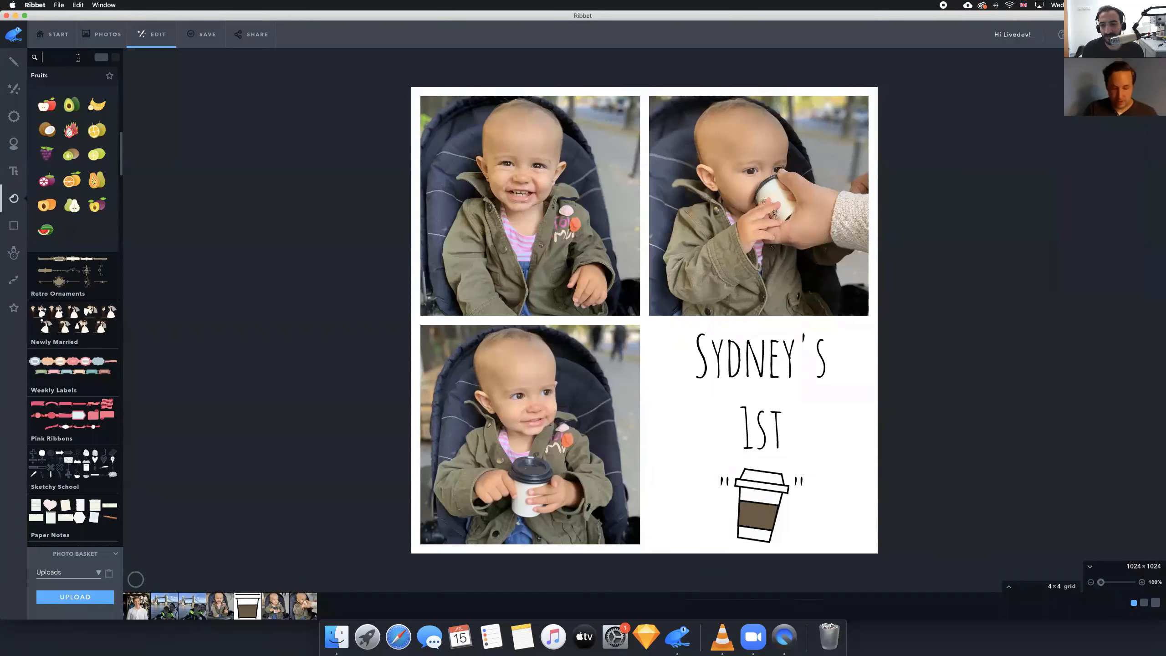
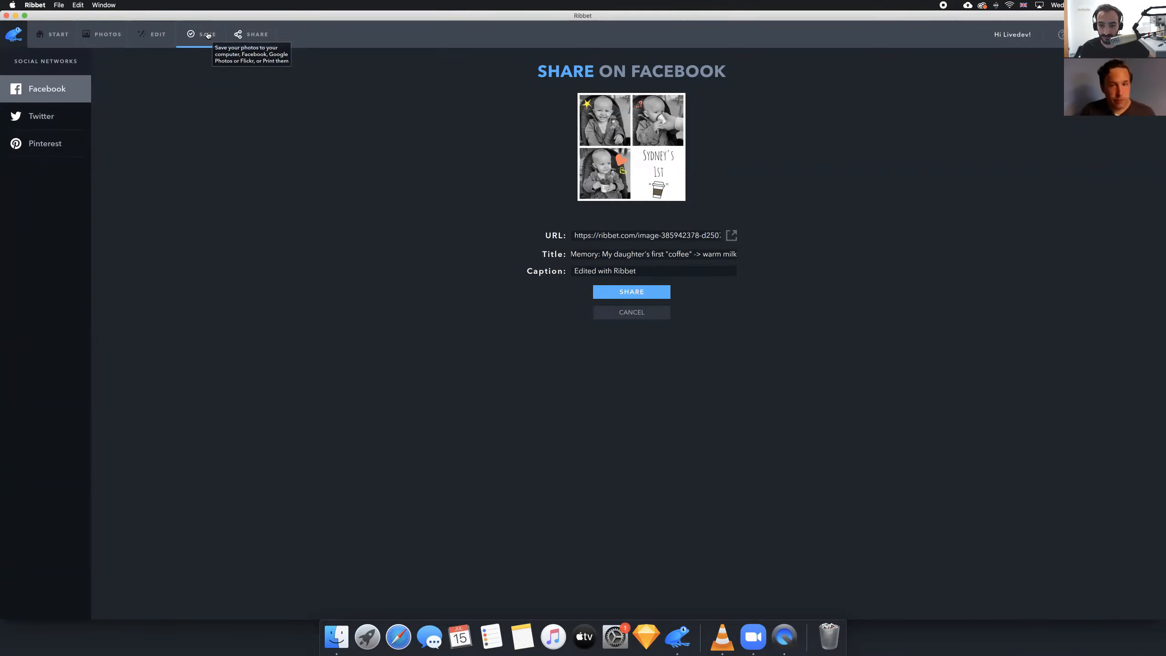
Save the edited collage to the computer as Ribbet collage.jpg in JPG format at quality 8, and close it
left_click(57, 38)
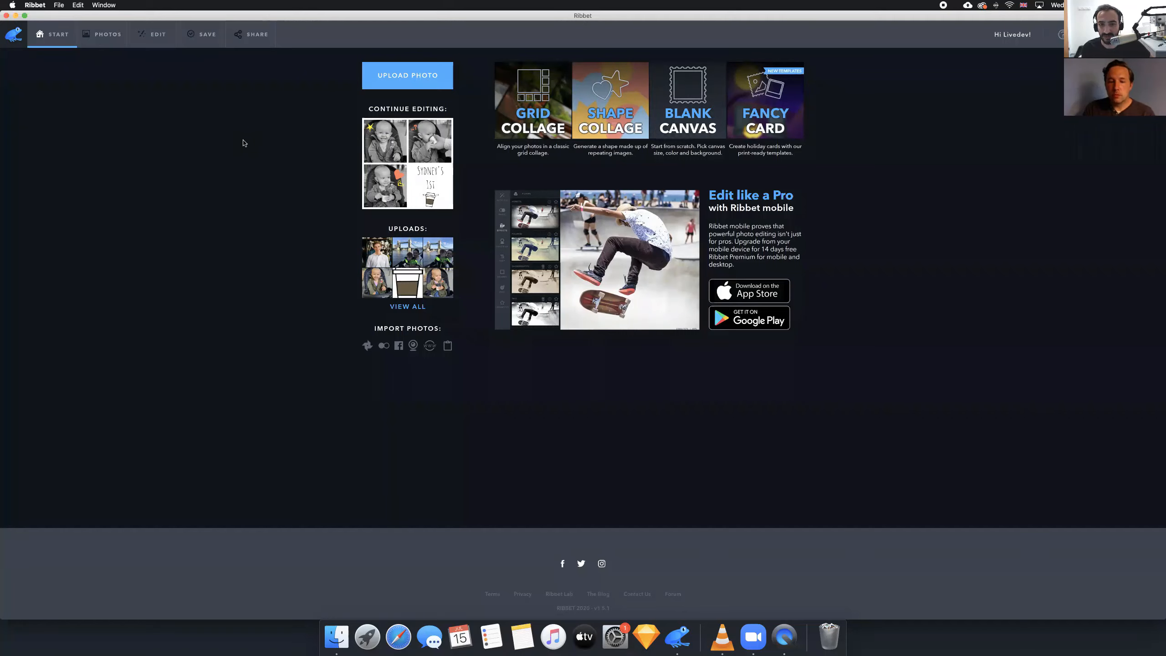
left_click(533, 78)
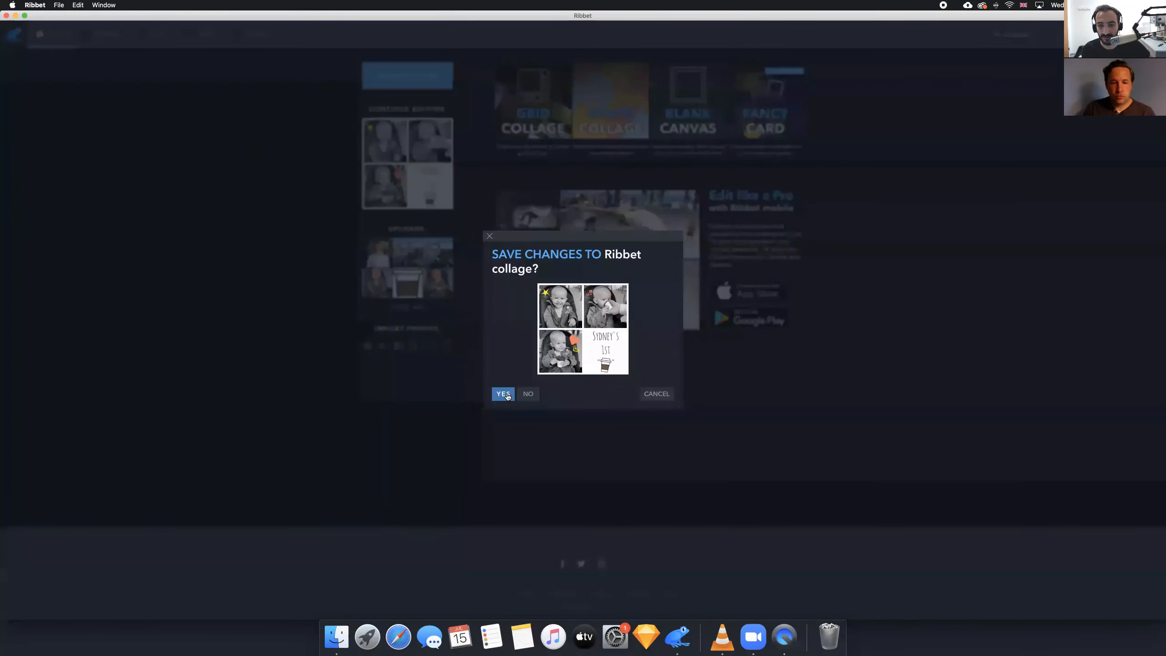
key("Return")
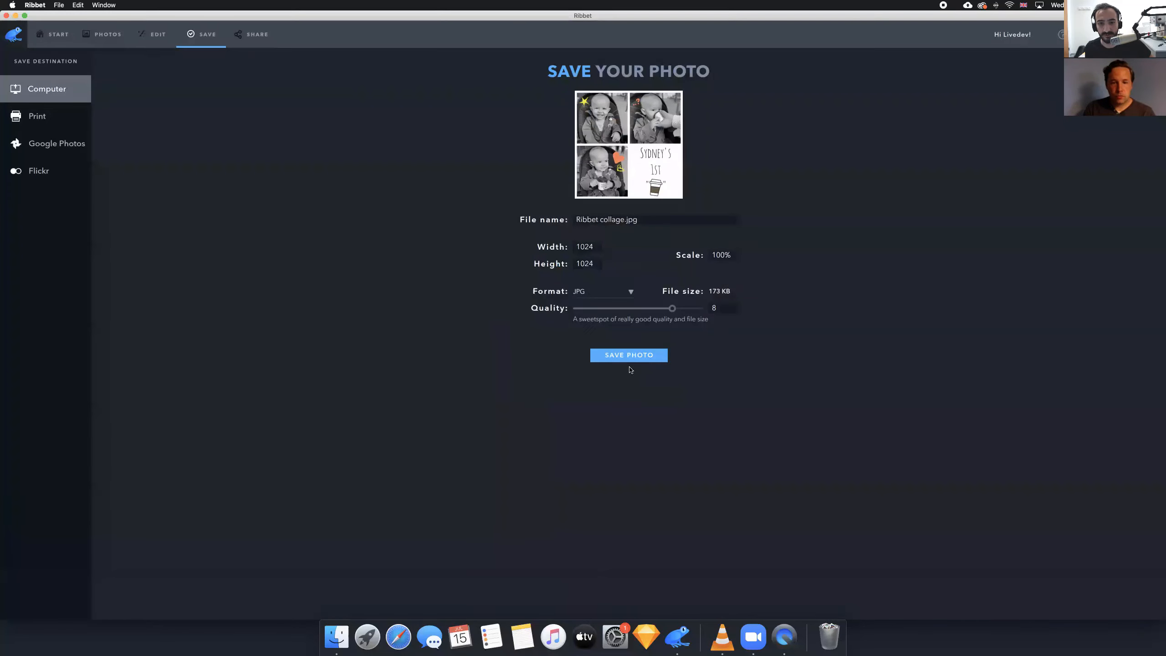
left_click(626, 212)
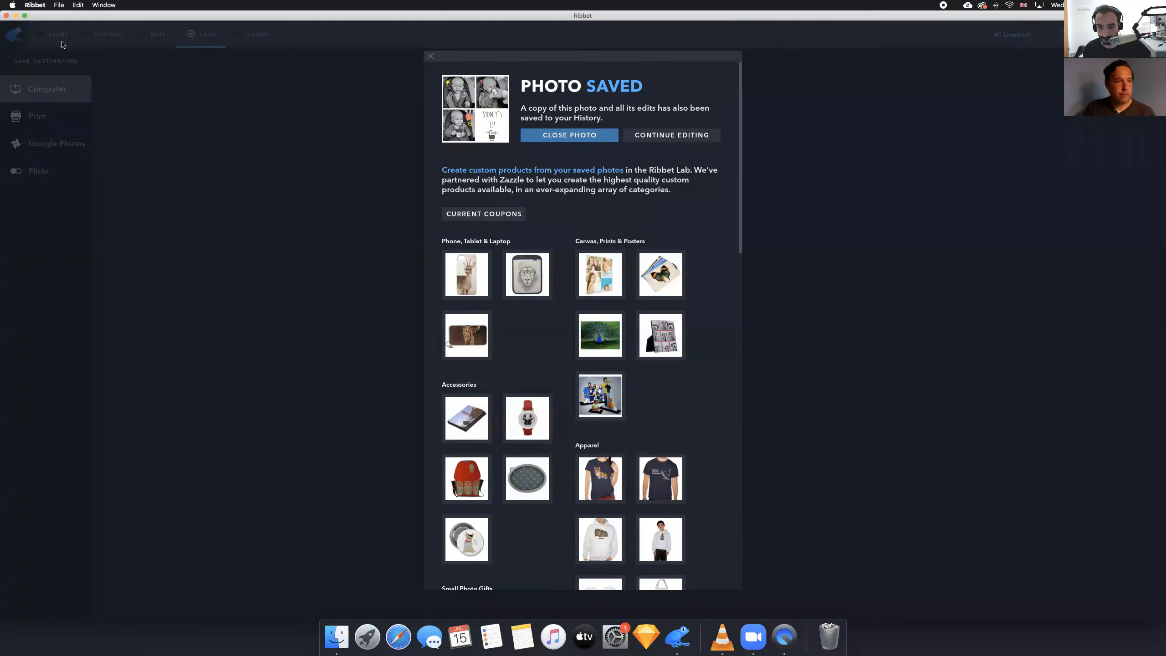
left_click(563, 138)
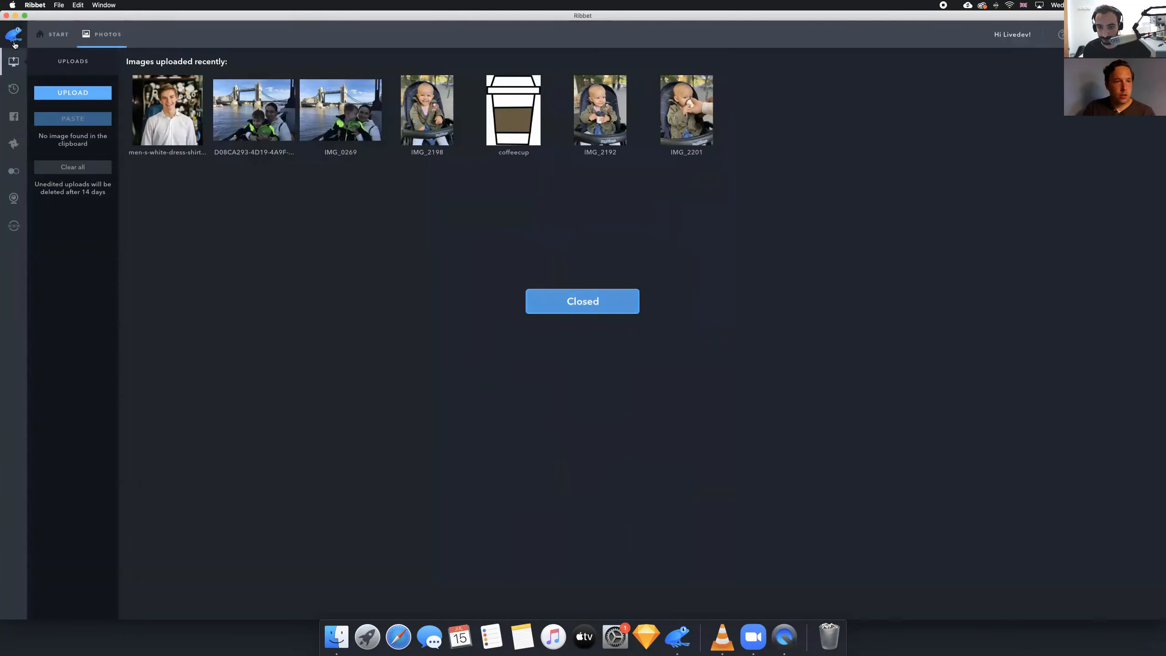
Start a new grid collage, place IMG_2192 in its upper-left cell, and move the Cell Properties window clear of the photo
left_click(54, 37)
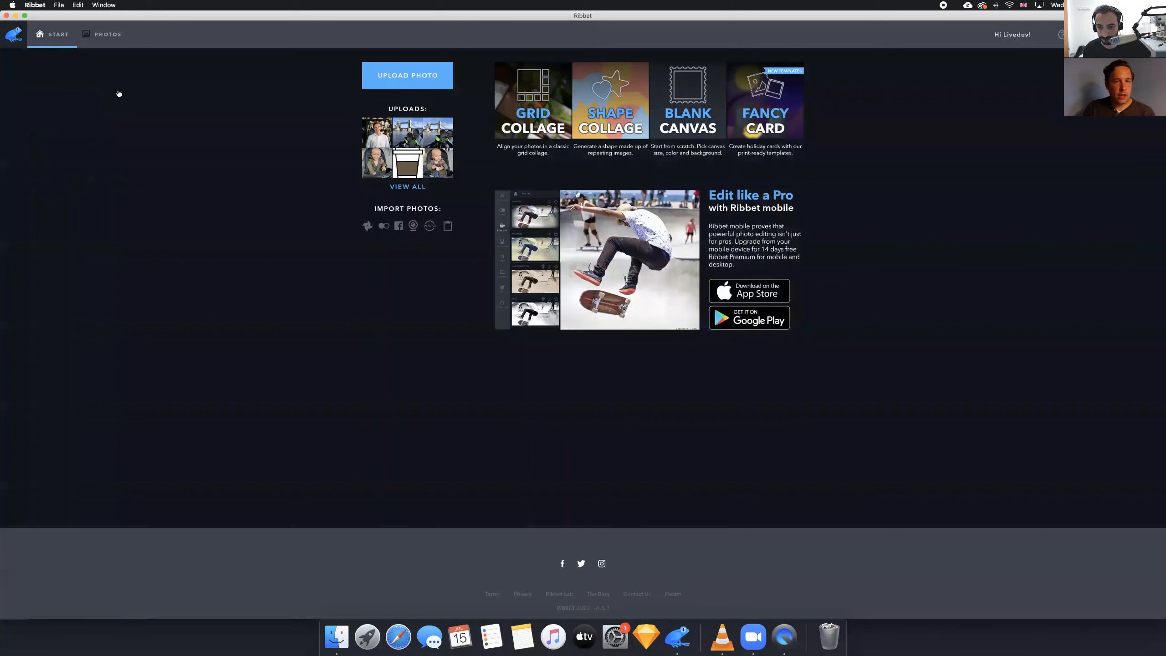
left_click(534, 86)
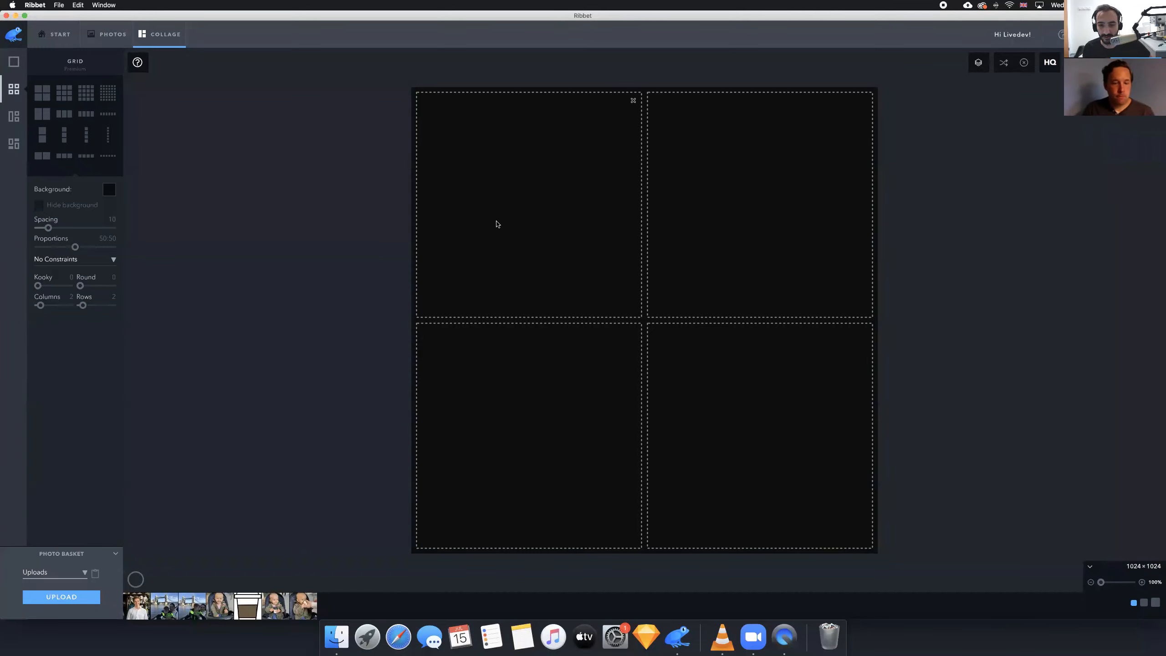
left_click_drag(275, 606, 504, 229)
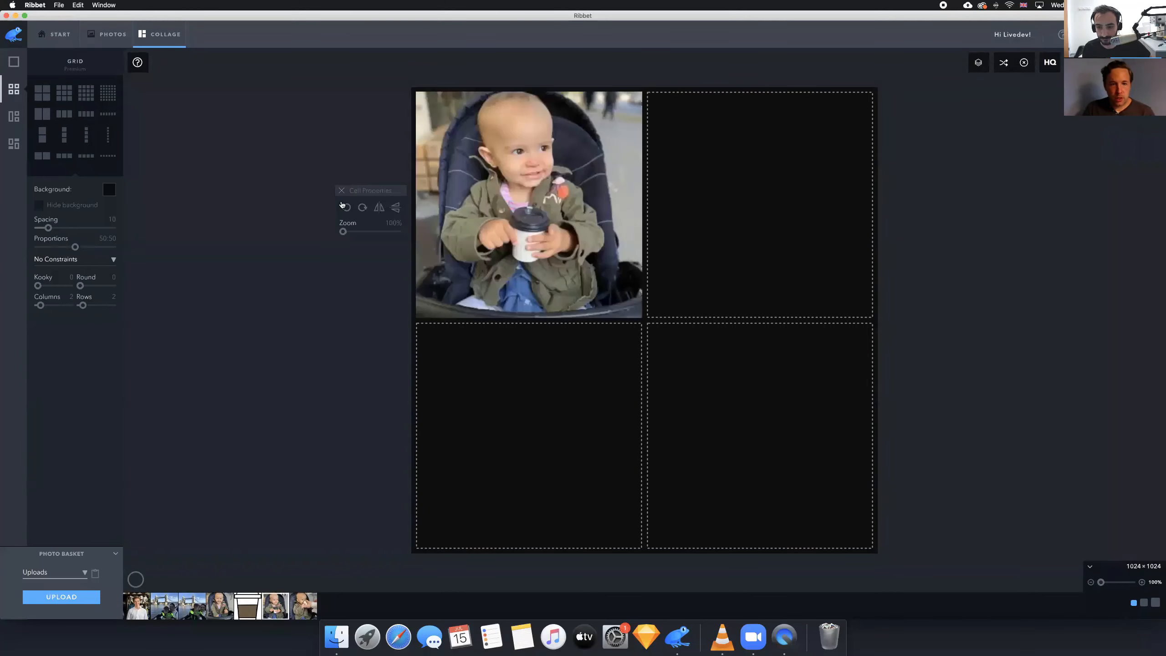
left_click_drag(373, 190, 359, 105)
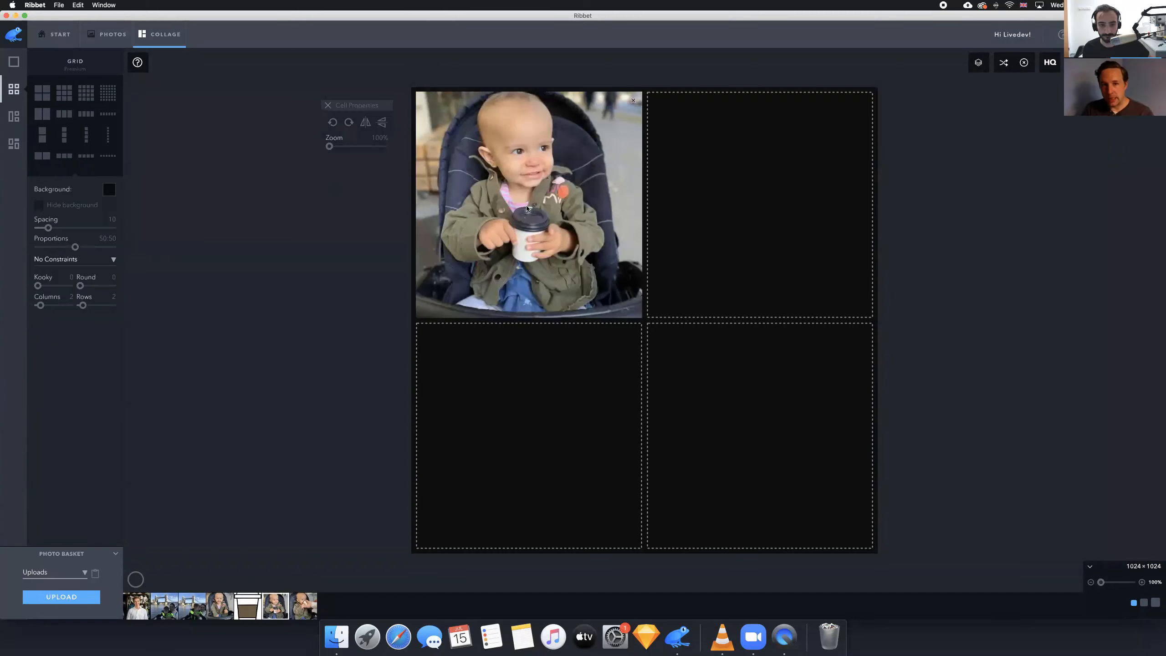
Place the photo of the child drinking in the lower-left cell zoomed in on the hand, and take the collage into editing
left_click_drag(314, 596, 526, 401)
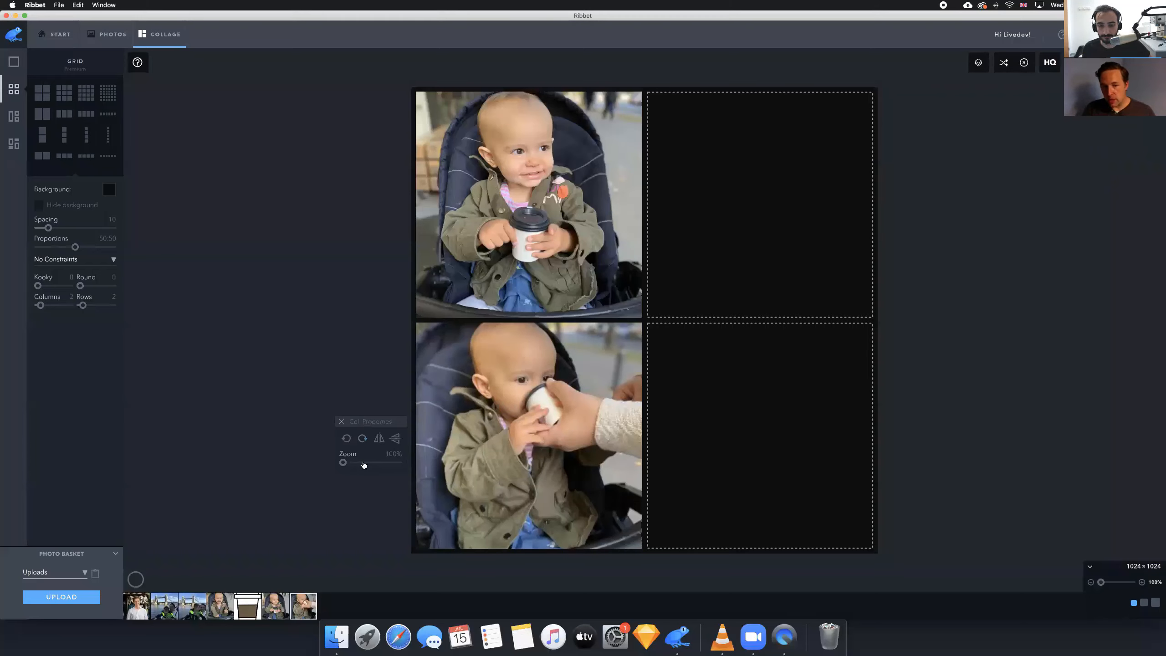
left_click(362, 462)
left_click_drag(363, 462, 373, 462)
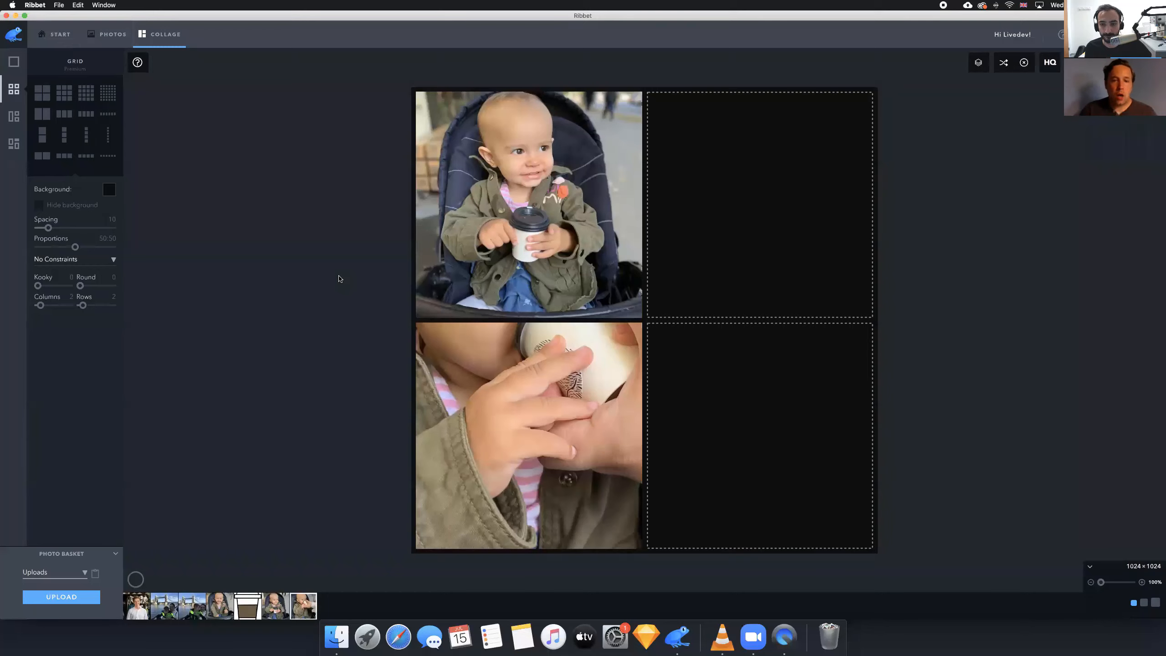
left_click(557, 152)
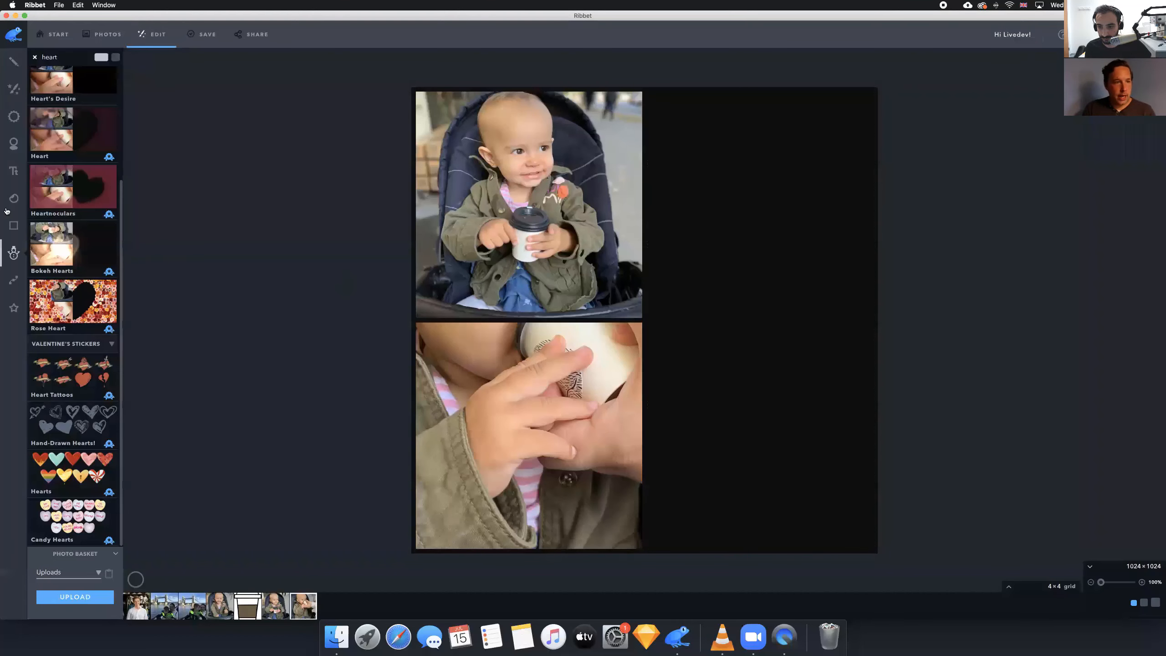
Preview the Black & White effect on the collage and paint the original colours back over the child in the upper photo
scroll(82, 156, "up", 3)
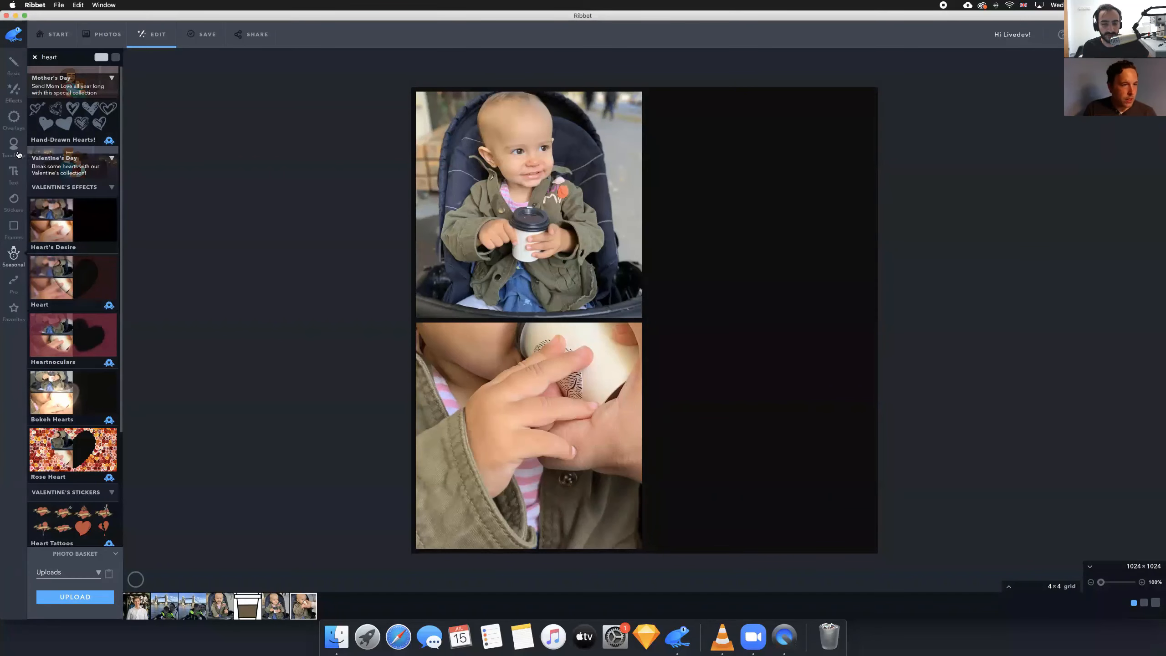
left_click(13, 117)
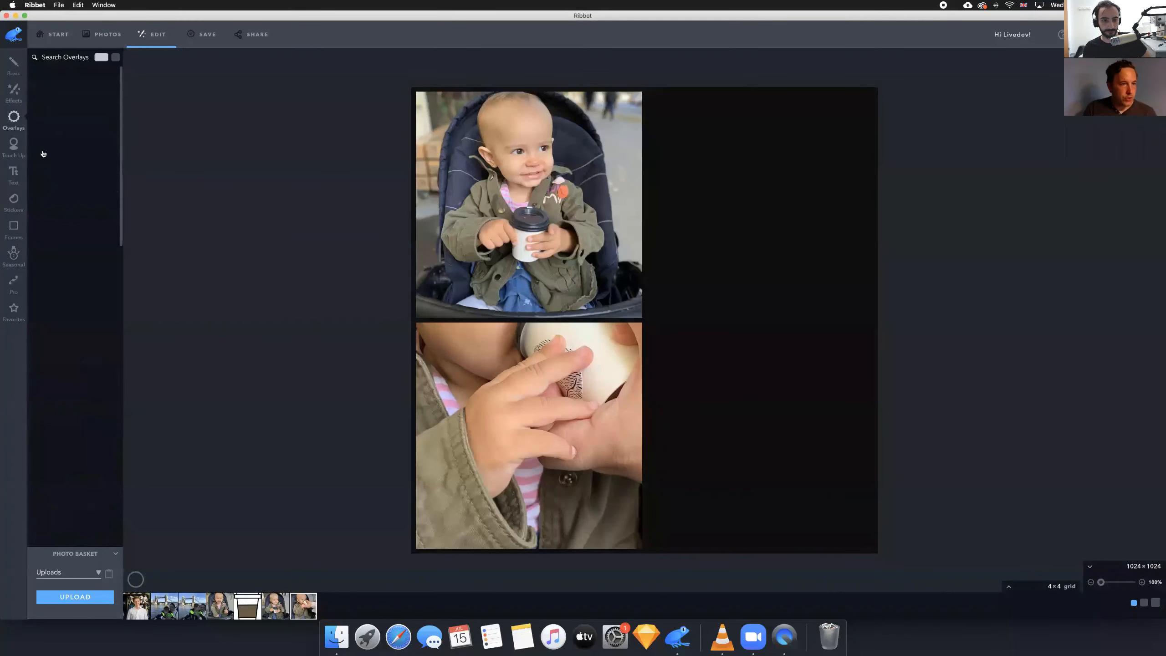
left_click(15, 95)
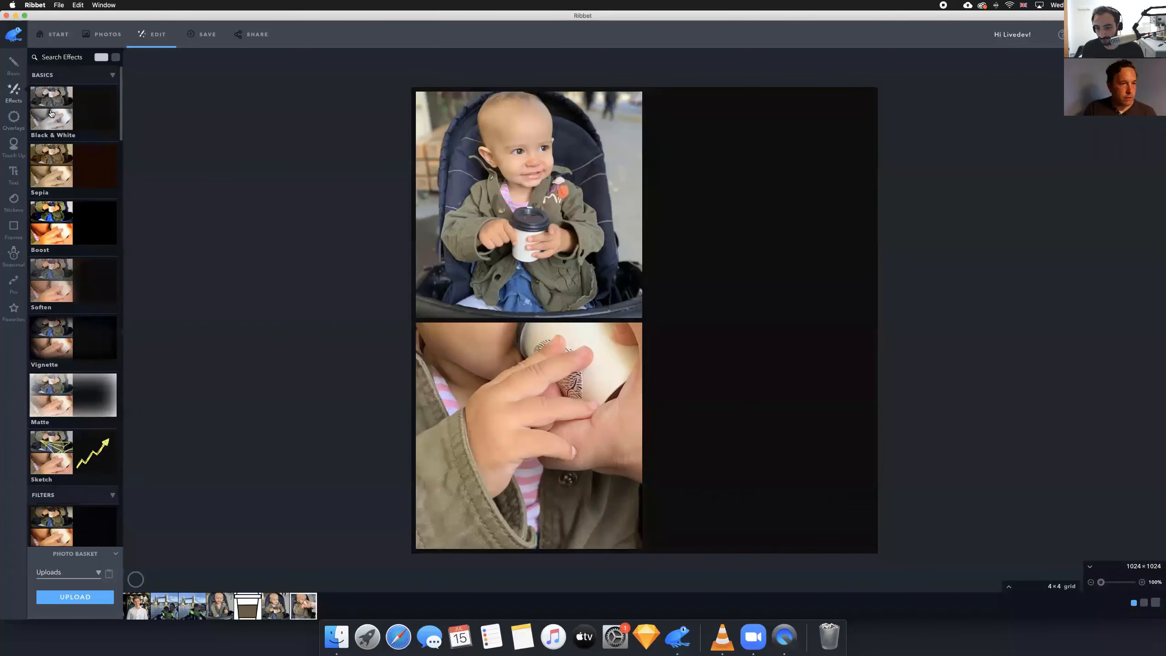
left_click(51, 107)
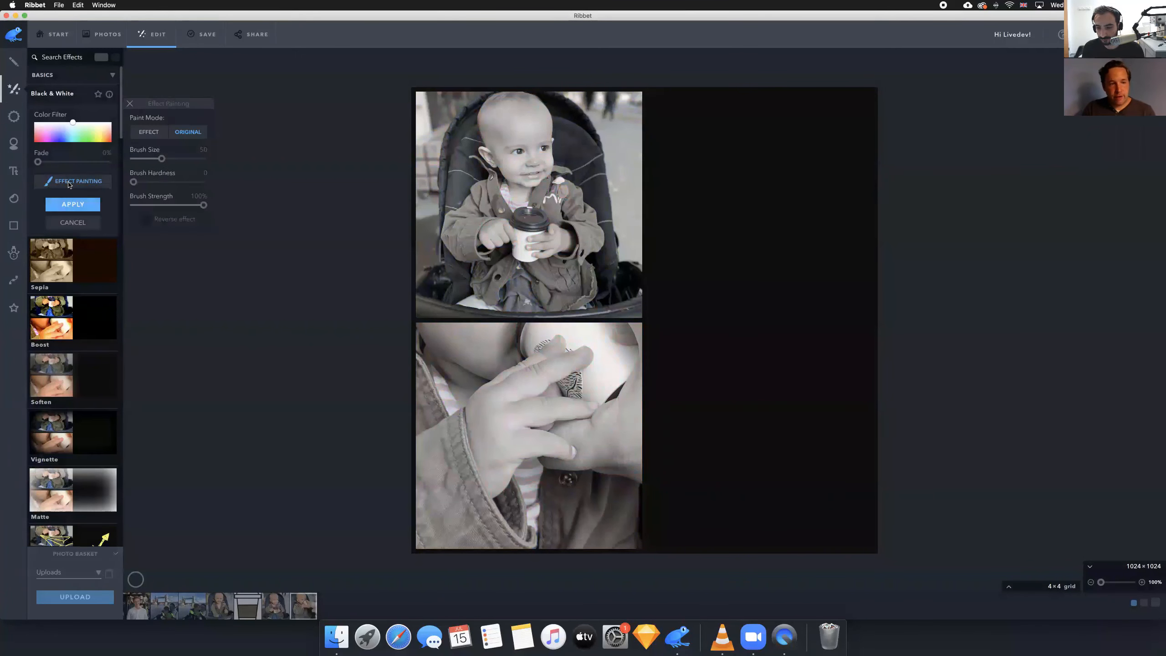
left_click(68, 183)
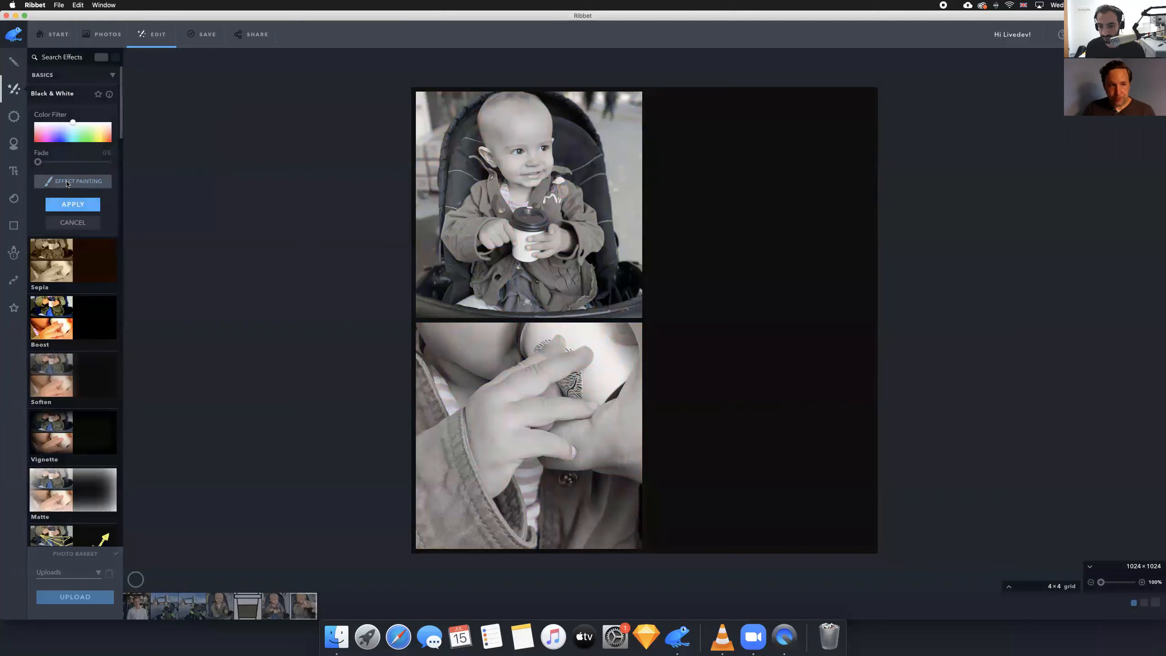
left_click(68, 184)
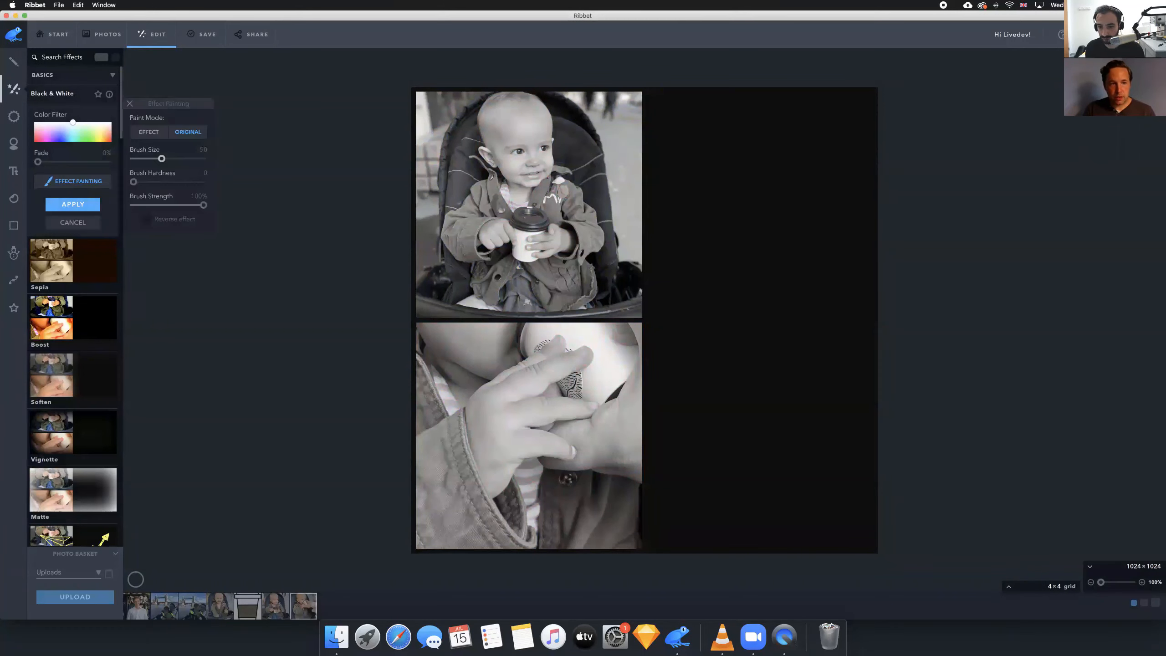
left_click_drag(459, 154, 541, 152)
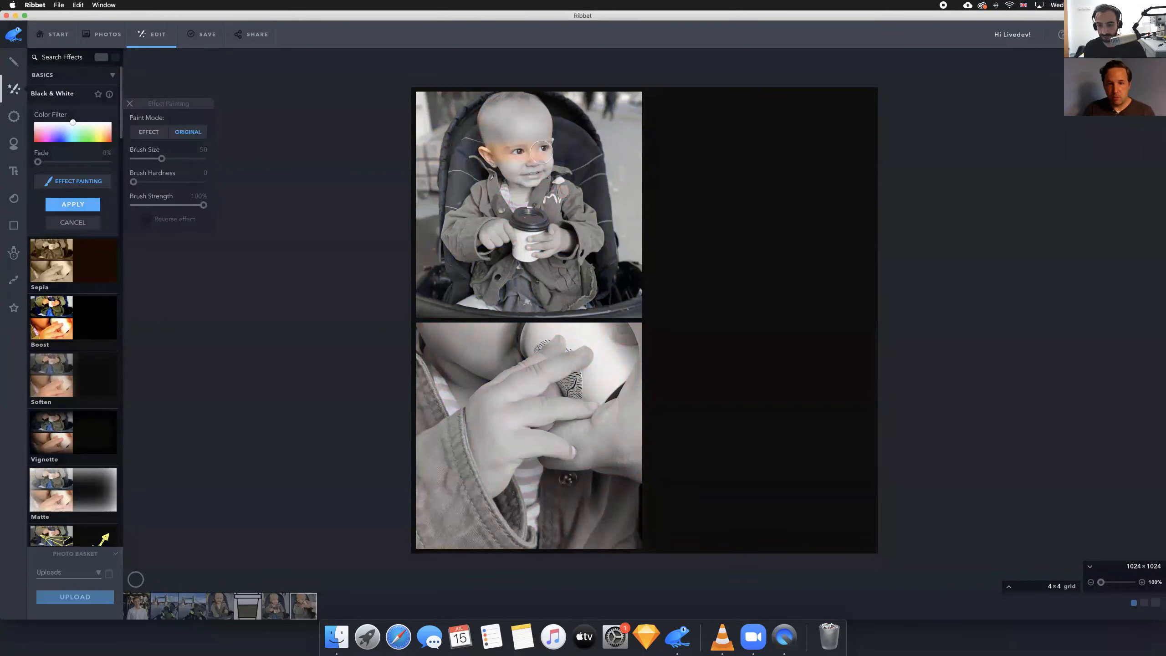
mouse_move(618, 151)
left_mouse_down()
mouse_move(438, 163)
mouse_move(597, 167)
mouse_move(422, 183)
mouse_move(621, 181)
mouse_move(594, 193)
mouse_move(483, 195)
mouse_move(462, 219)
mouse_move(495, 210)
mouse_move(520, 256)
mouse_move(577, 220)
mouse_move(565, 210)
mouse_move(527, 234)
mouse_move(552, 238)
mouse_move(530, 213)
mouse_move(521, 243)
left_mouse_up()
mouse_move(533, 149)
left_mouse_down()
mouse_move(527, 108)
mouse_move(495, 110)
mouse_move(509, 140)
mouse_move(491, 126)
mouse_move(533, 113)
left_mouse_up()
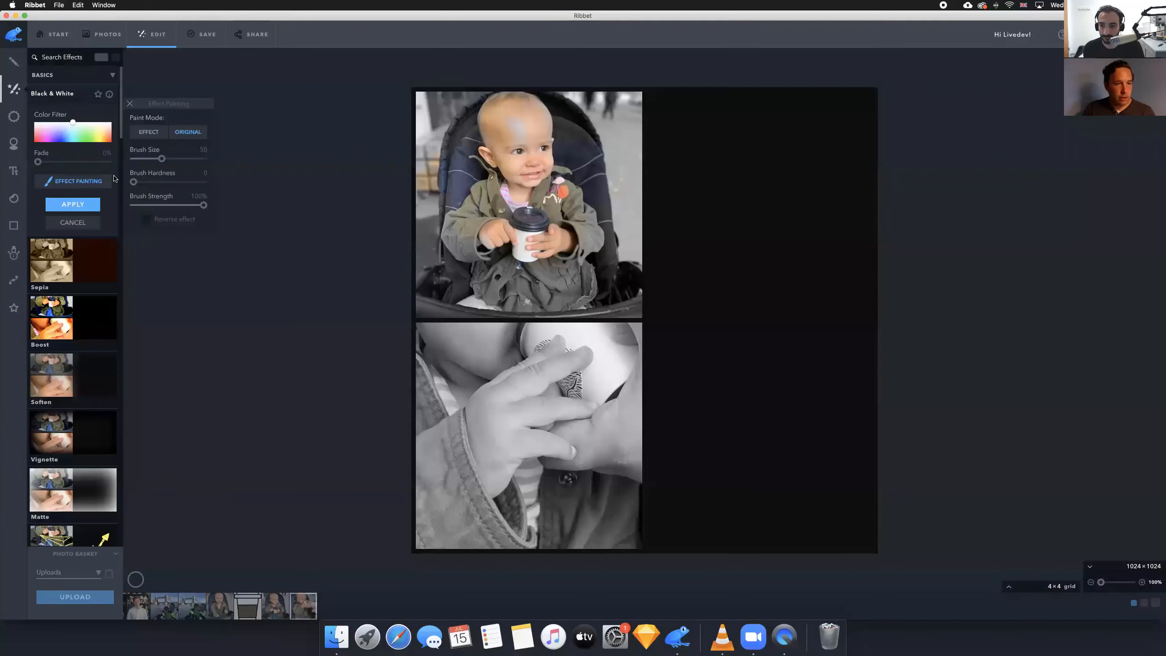
Paint the Black & White effect back over the child's face and hands in Effect paint mode, and cancel the effect
left_click(75, 183)
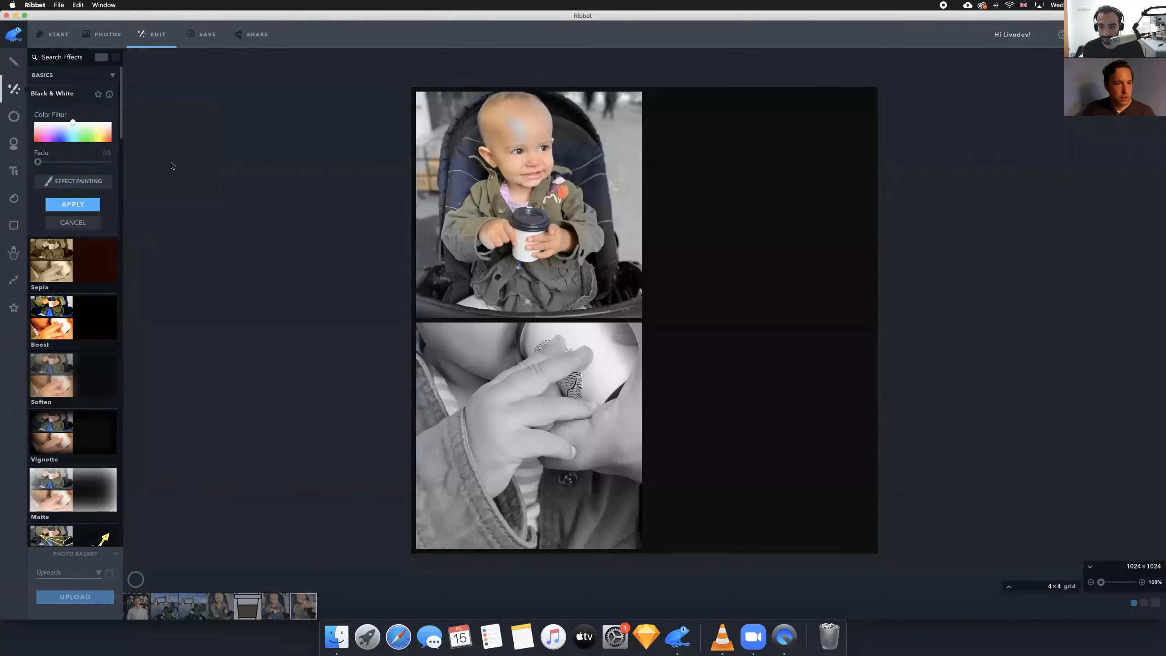
left_click(74, 181)
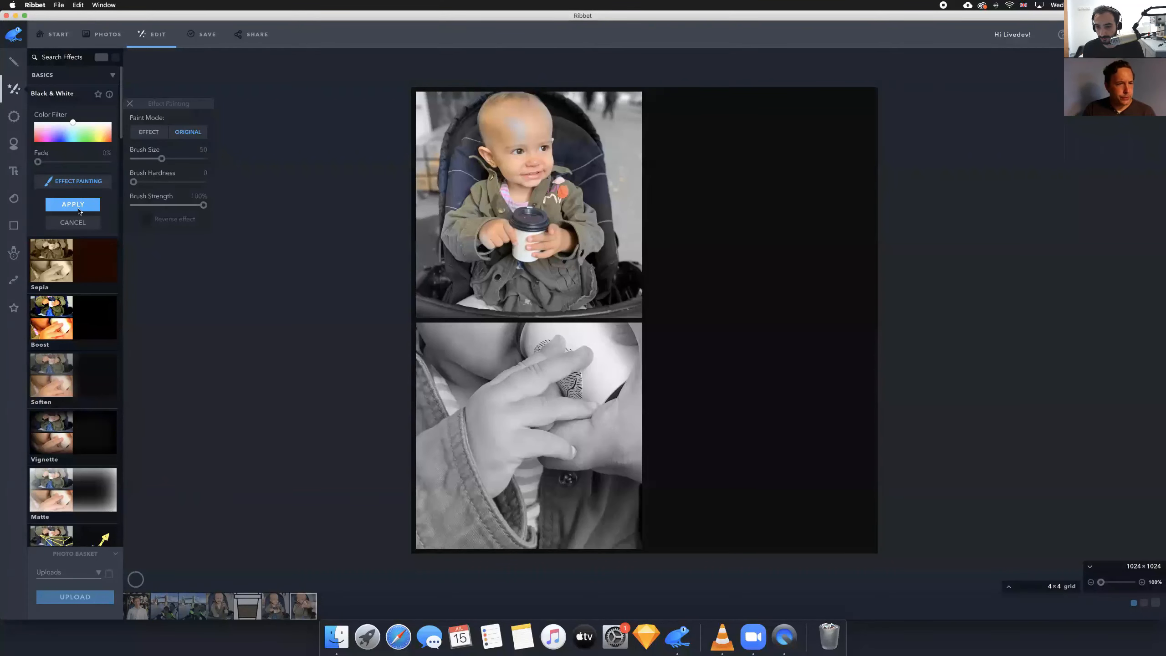
left_click(69, 182)
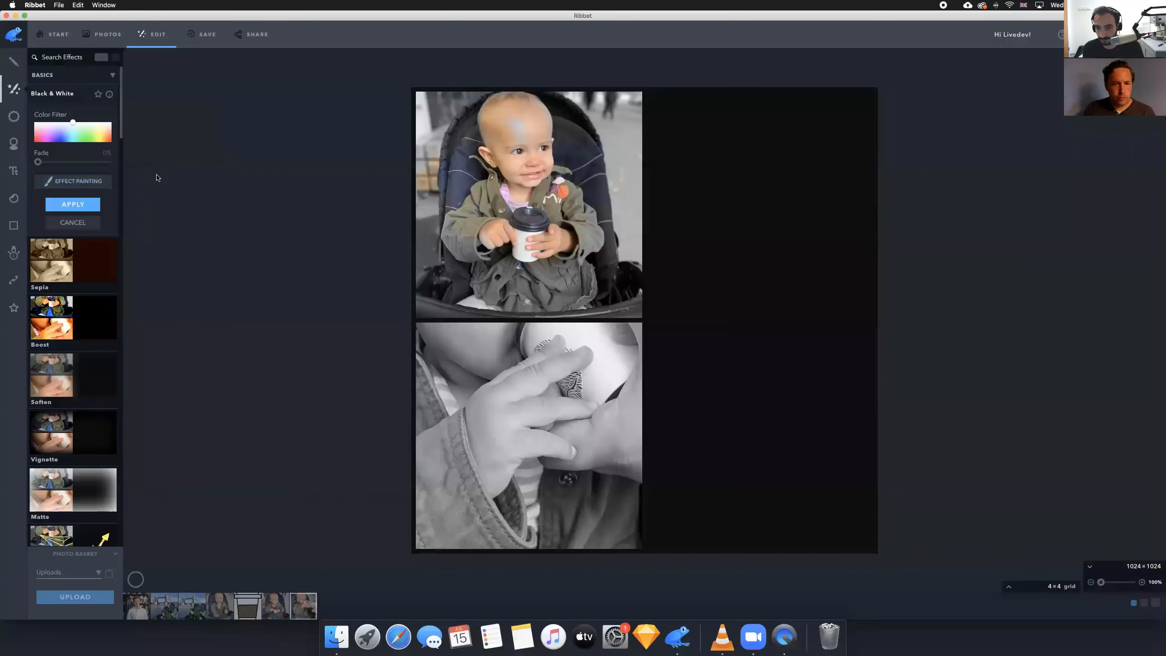
left_click(73, 181)
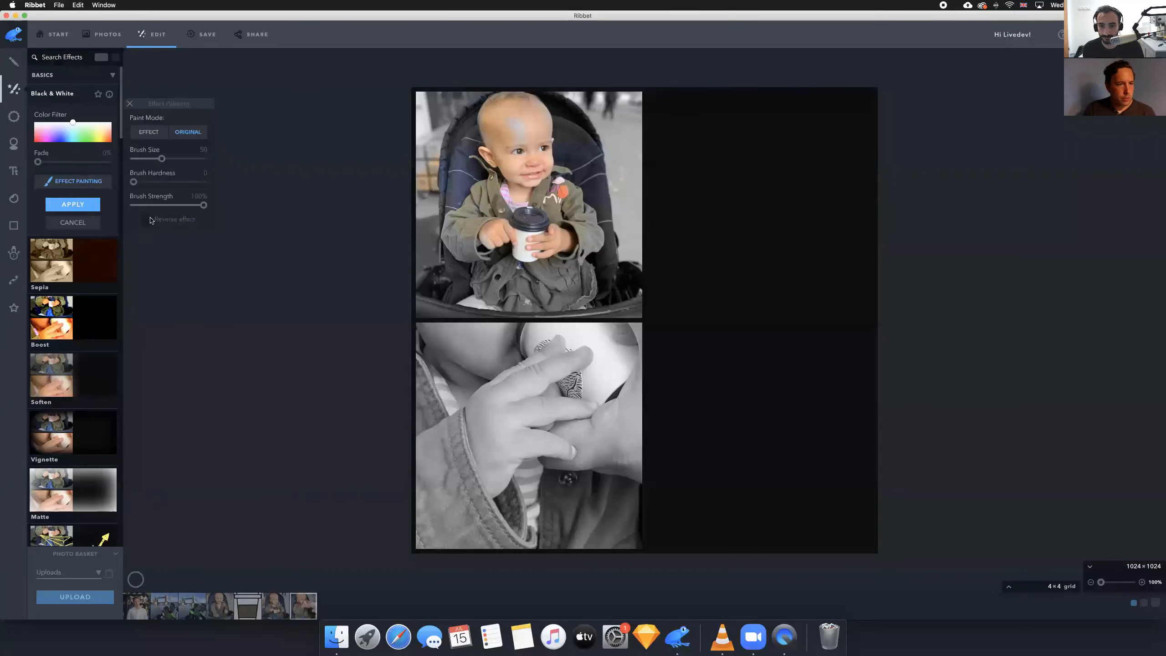
left_click(159, 133)
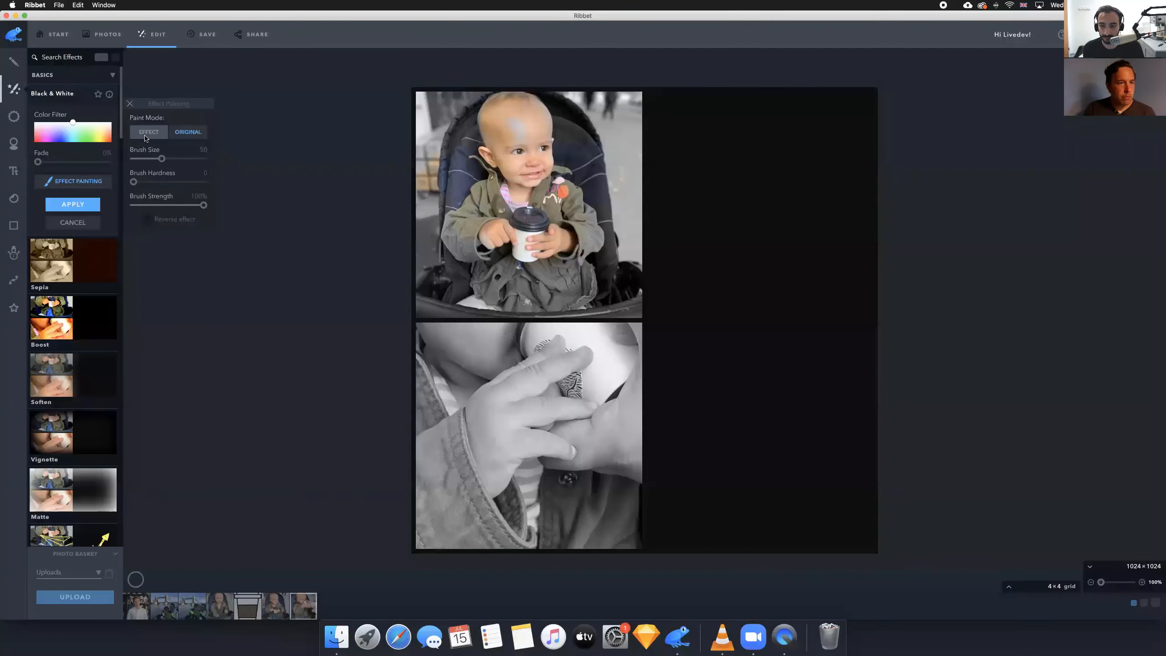
mouse_move(481, 156)
left_mouse_down()
mouse_move(569, 139)
mouse_move(479, 135)
mouse_move(530, 129)
mouse_move(452, 121)
mouse_move(548, 113)
mouse_move(486, 104)
mouse_move(553, 102)
mouse_move(526, 106)
mouse_move(543, 150)
mouse_move(447, 164)
mouse_move(550, 170)
mouse_move(500, 182)
mouse_move(558, 204)
mouse_move(479, 228)
mouse_move(534, 241)
mouse_move(497, 252)
left_mouse_up()
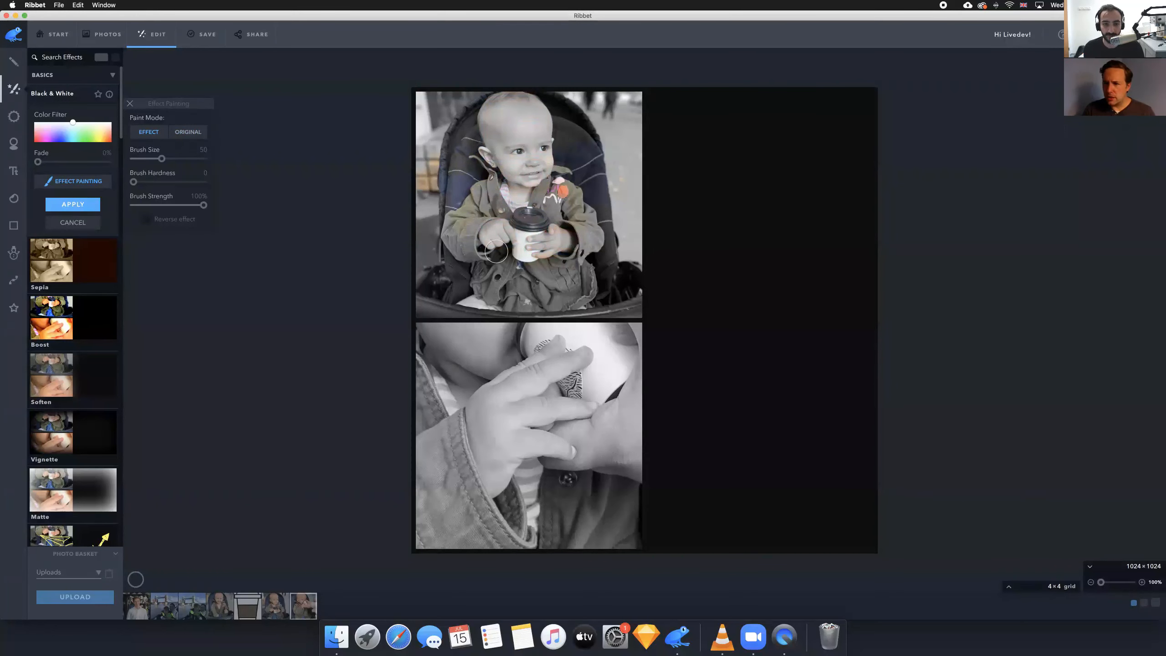
left_click_drag(496, 252, 500, 225)
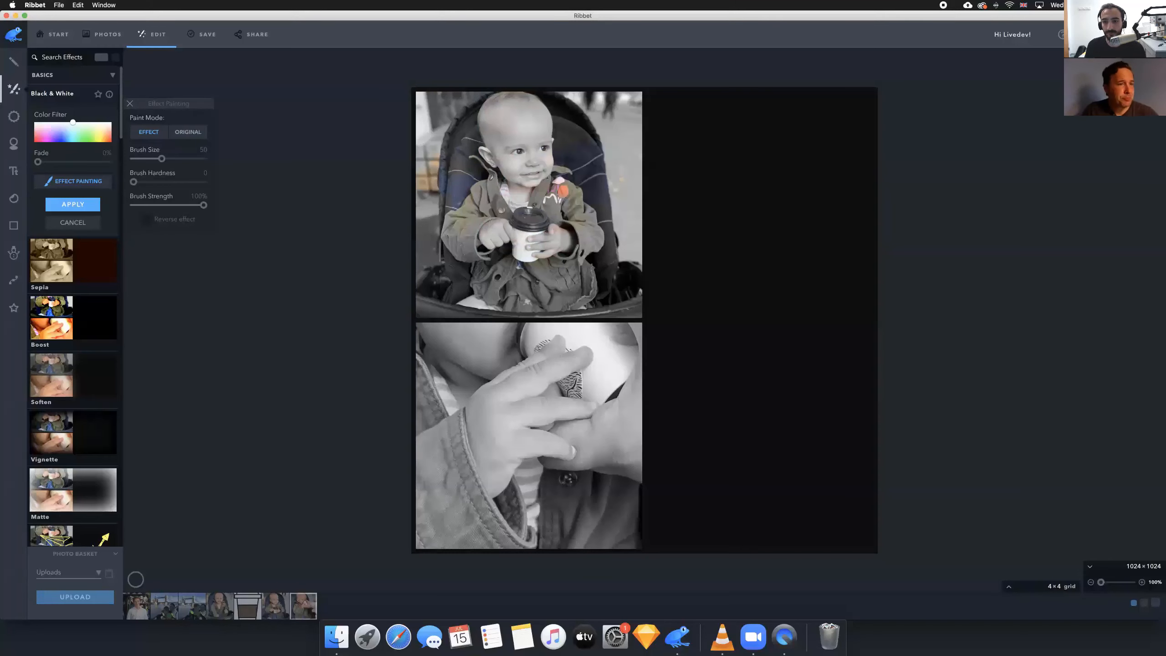
left_click(73, 222)
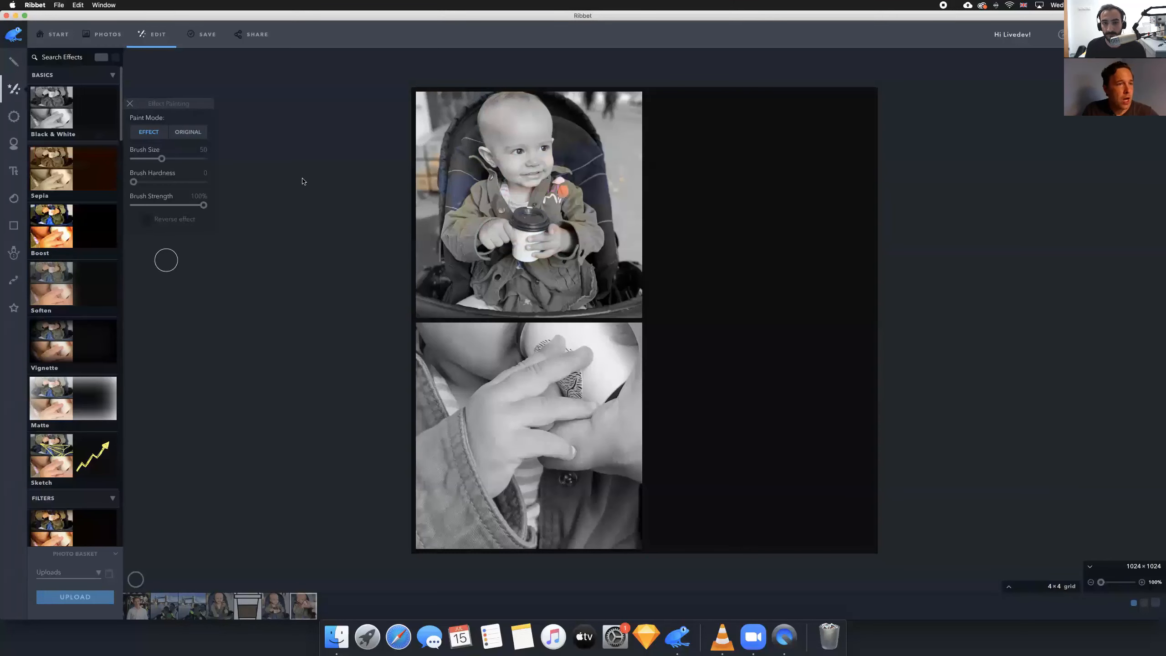
Close the open Ribbet collage without saving its changes
left_click(59, 37)
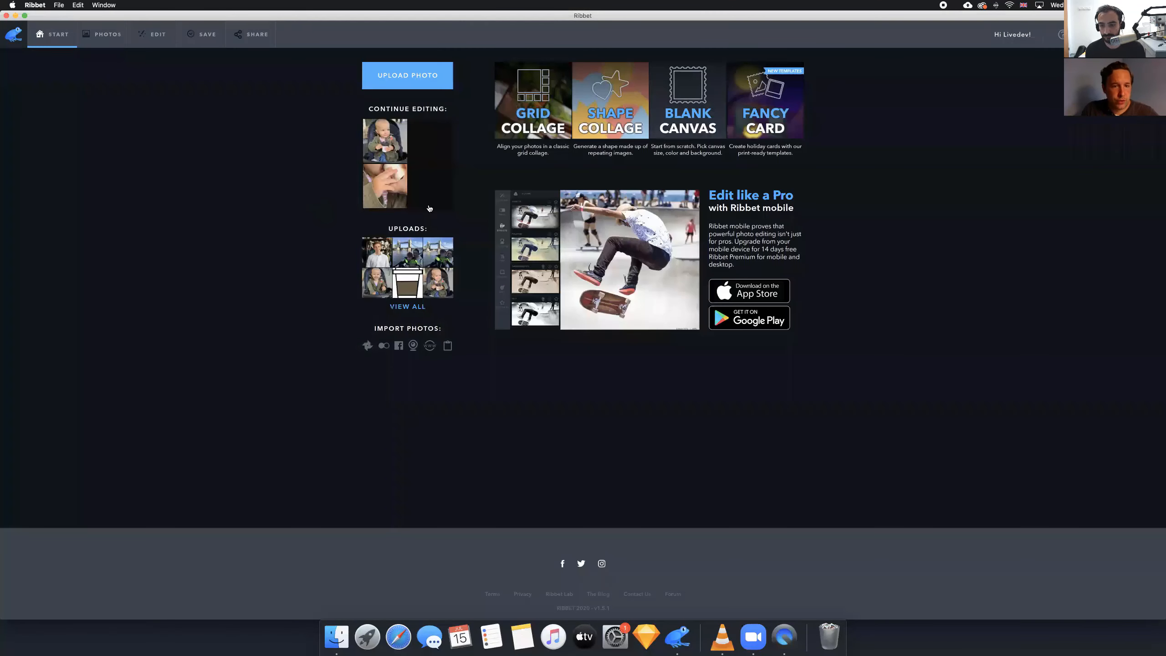
mouse_move(438, 196)
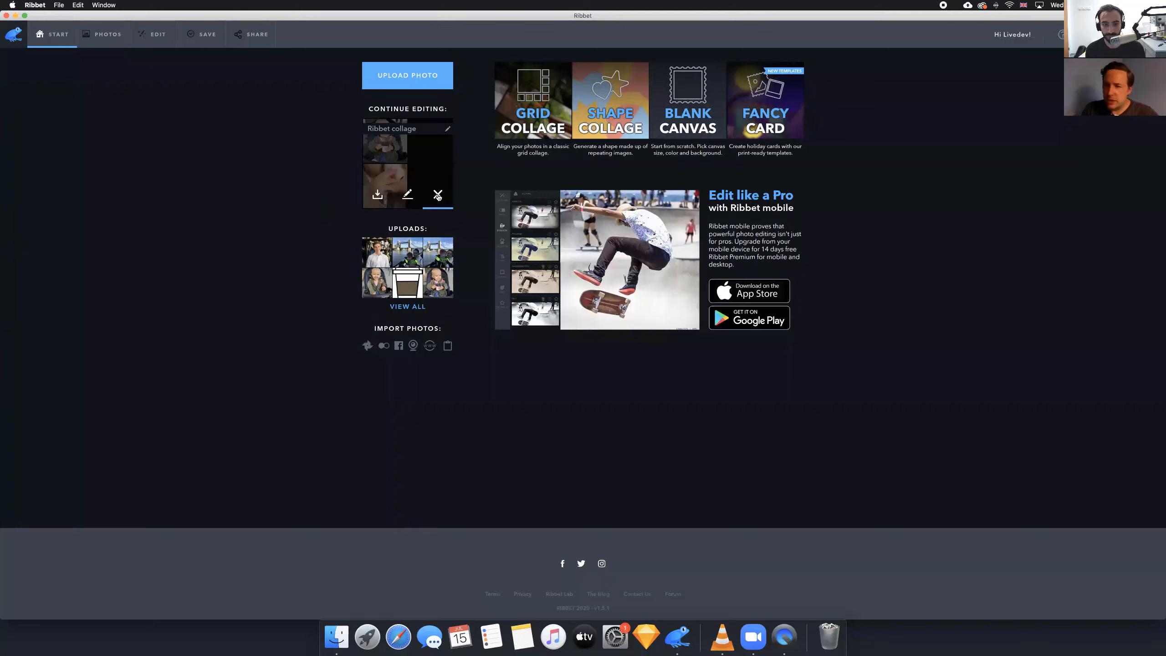
left_click(439, 195)
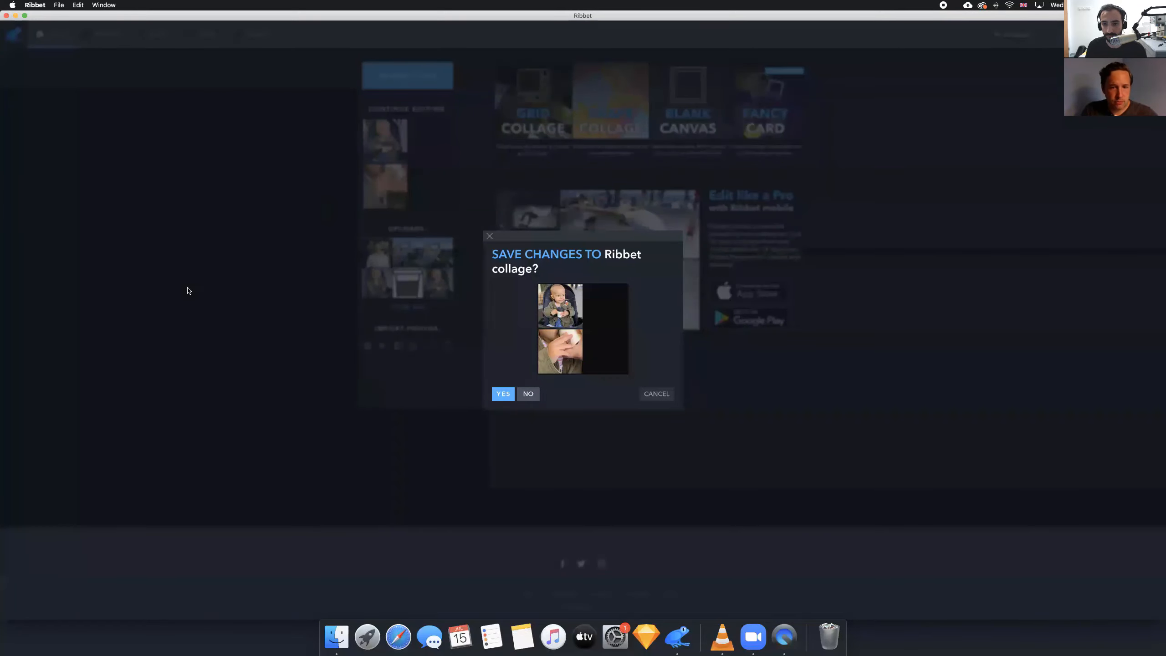
key("Escape")
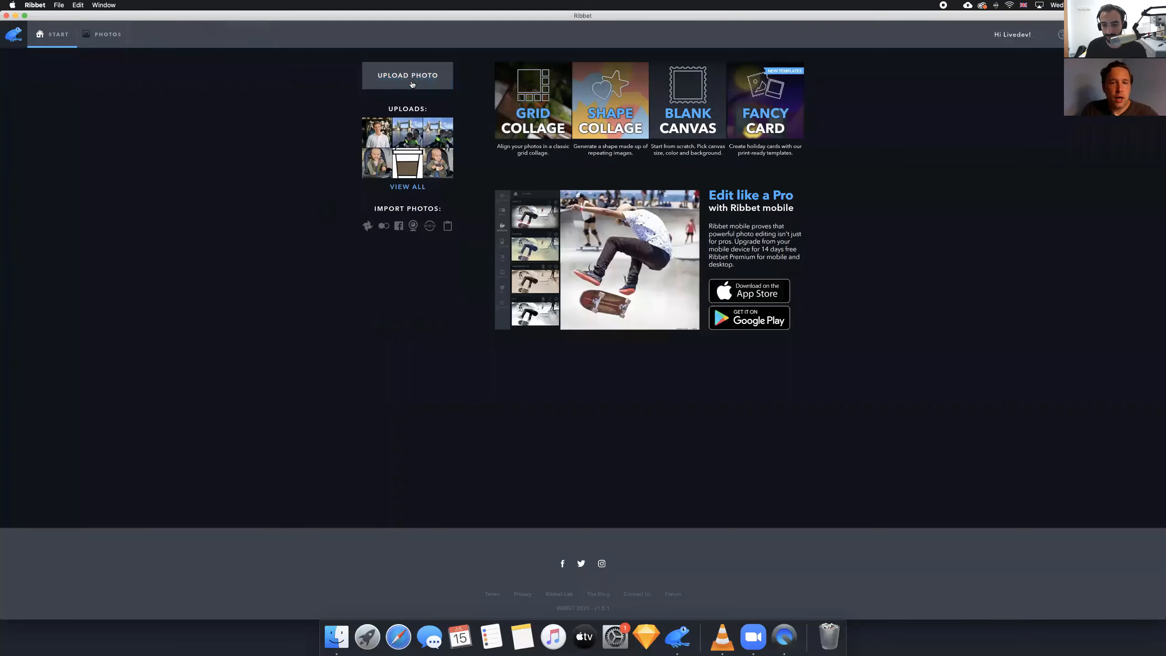
Start a grid collage with two side-by-side columns and fill them with the two Tower Bridge photos
left_click(526, 88)
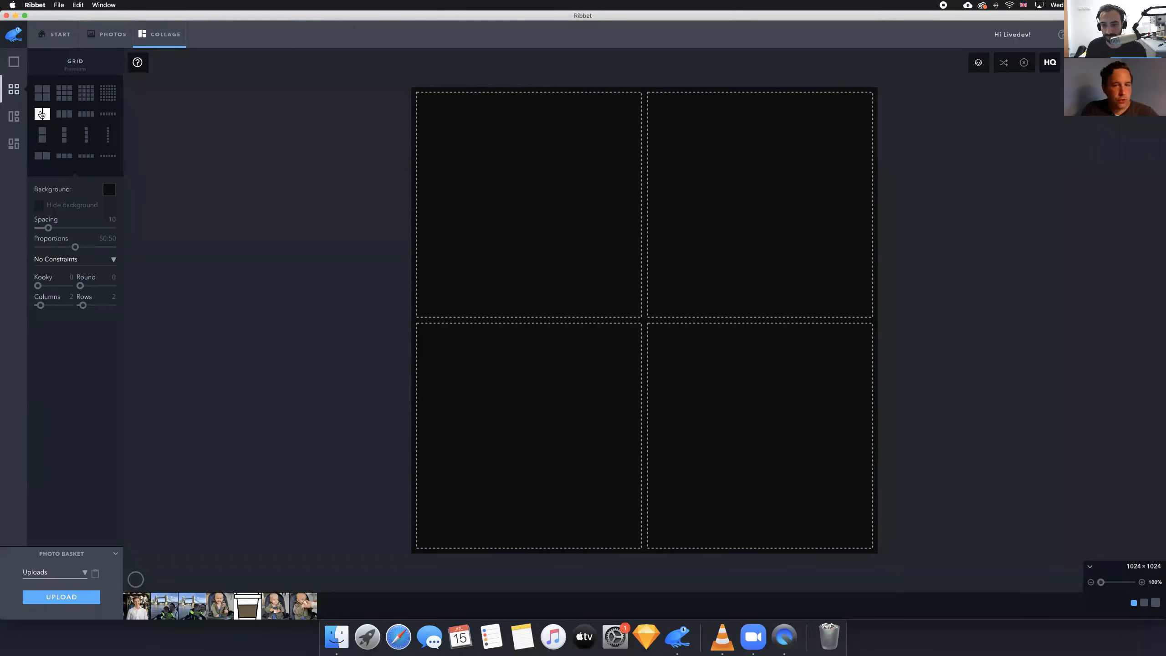
left_click(41, 114)
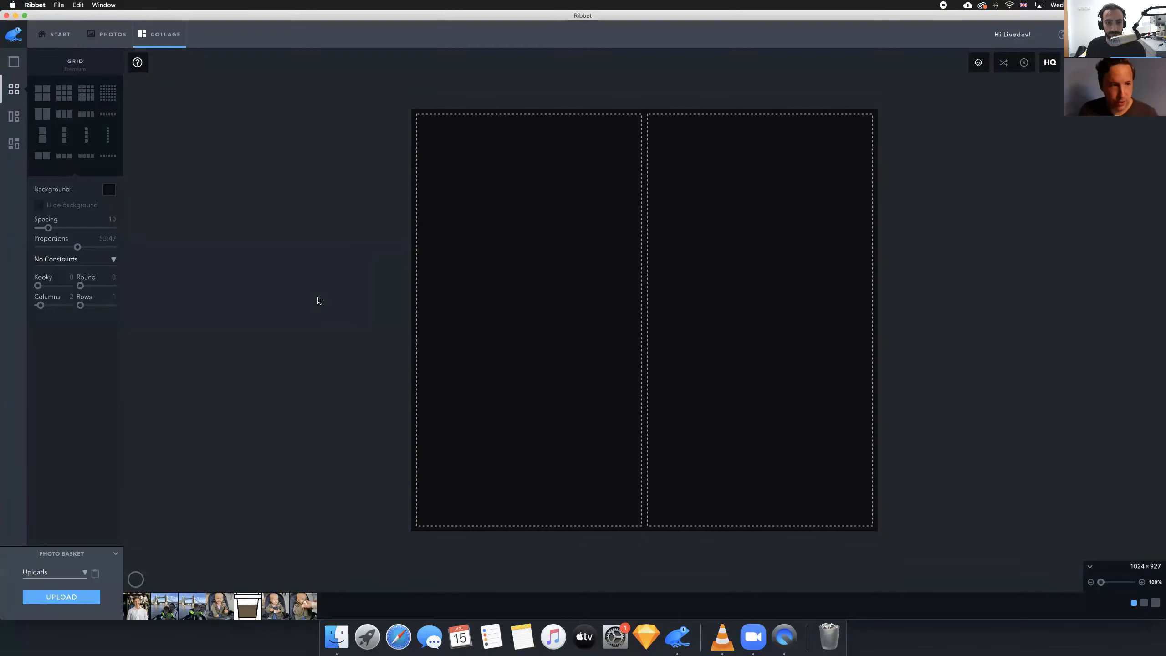
left_click_drag(164, 606, 499, 330)
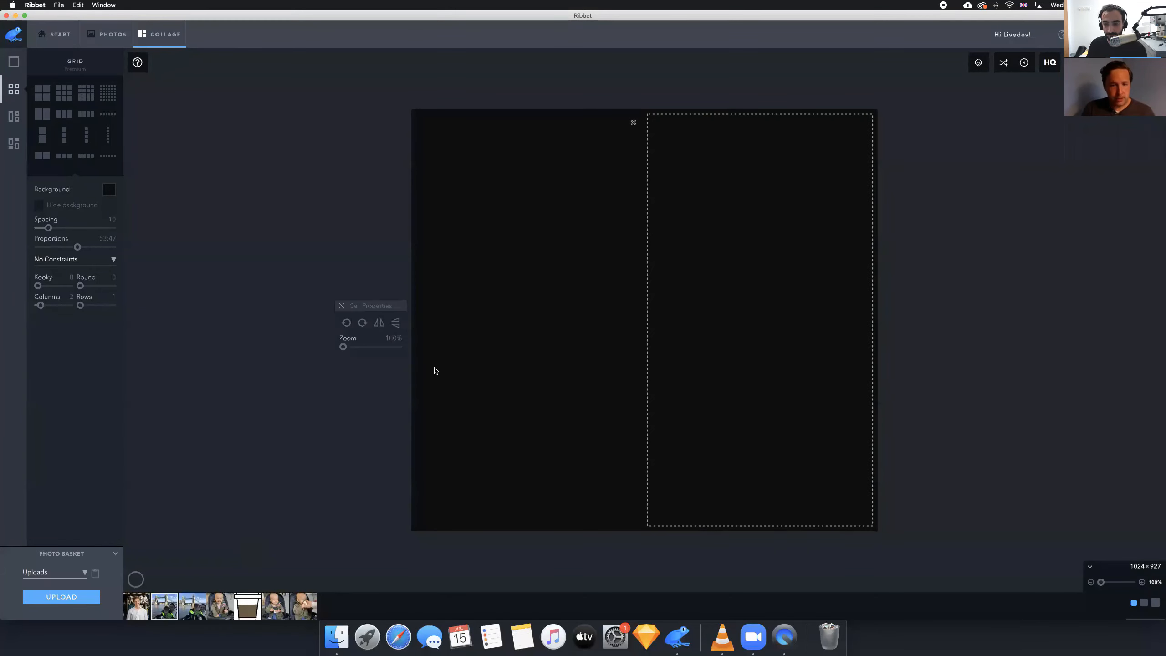
left_click_drag(498, 494, 712, 295)
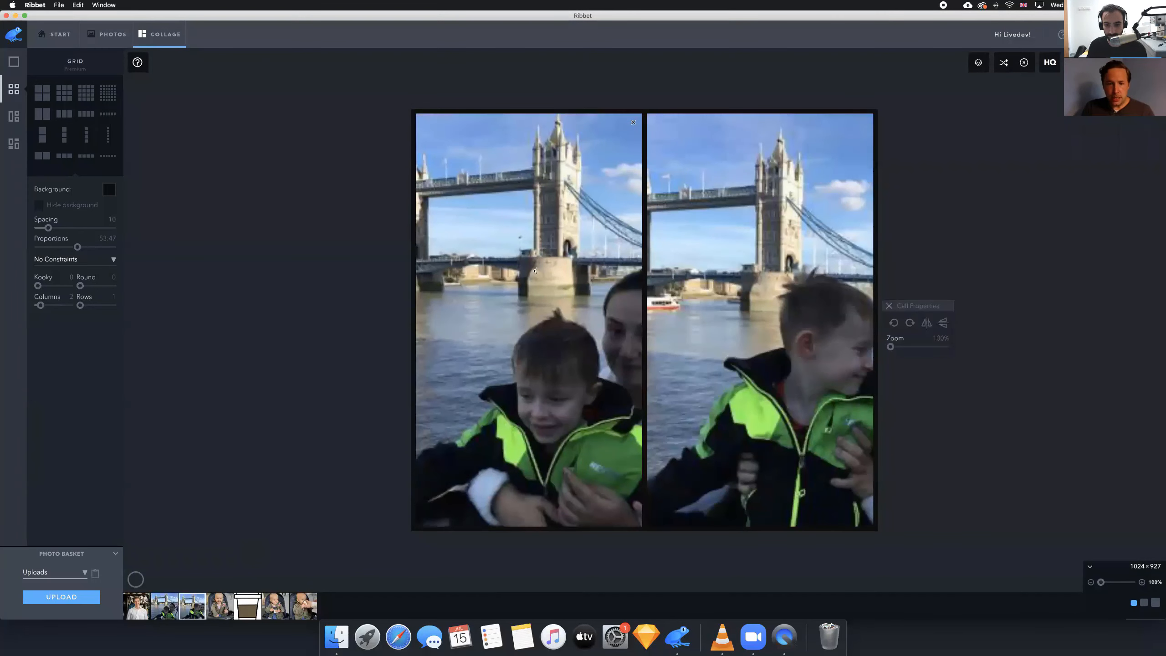
Shift both photos left within their cells so the woman and boy are in frame, and take the collage into editing
left_click_drag(585, 250, 579, 250)
left_click_drag(546, 250, 499, 250)
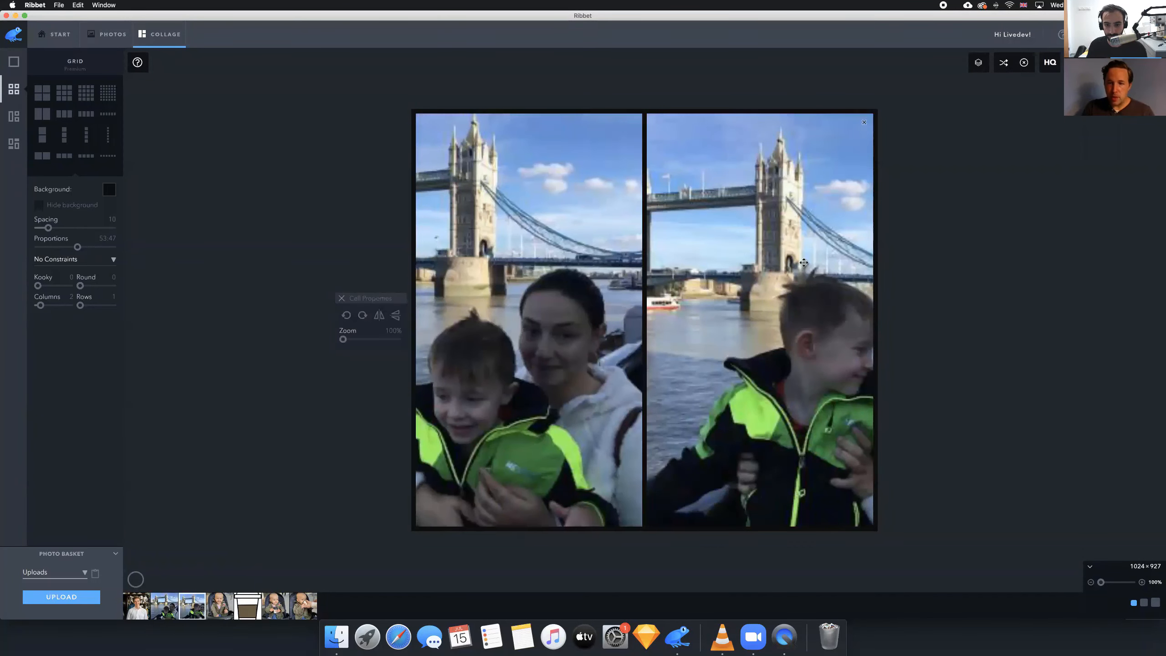
left_click_drag(808, 256, 712, 256)
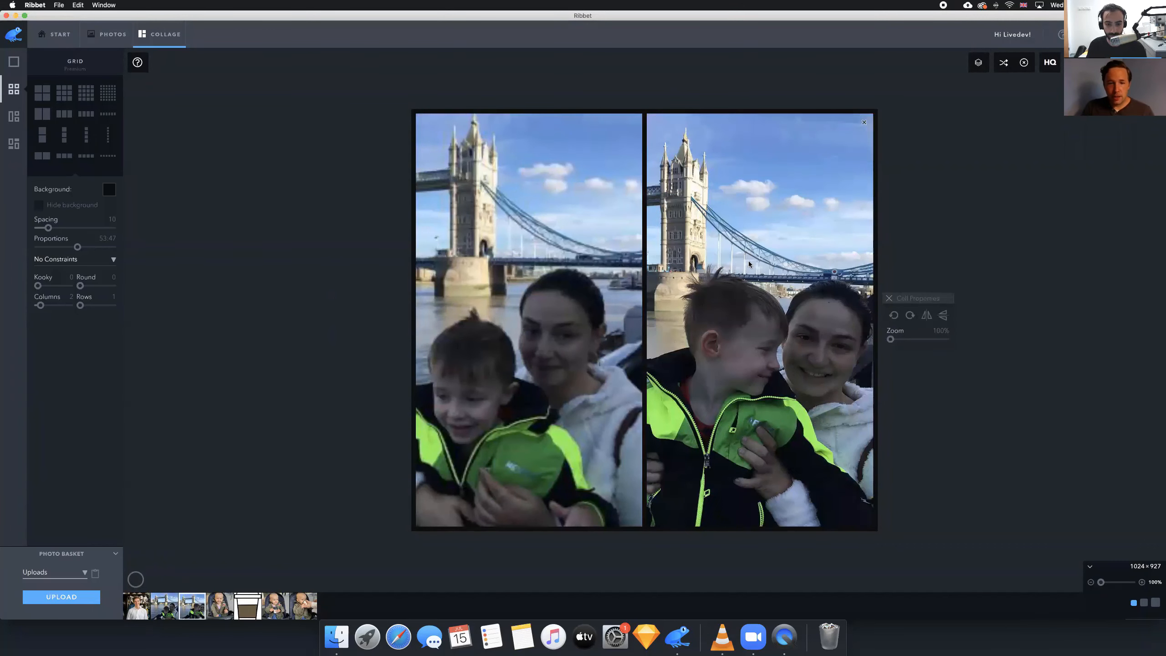
left_click(511, 304)
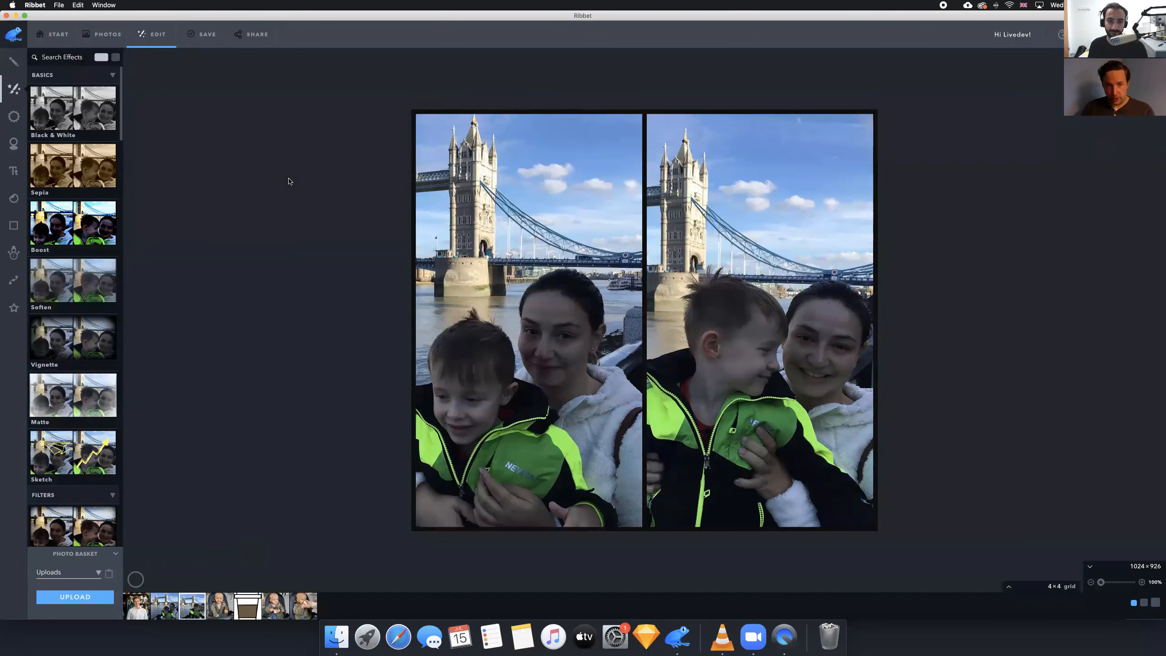
Try Auto-Exposure on the whole collage in the Exposure adjustment
left_click(13, 62)
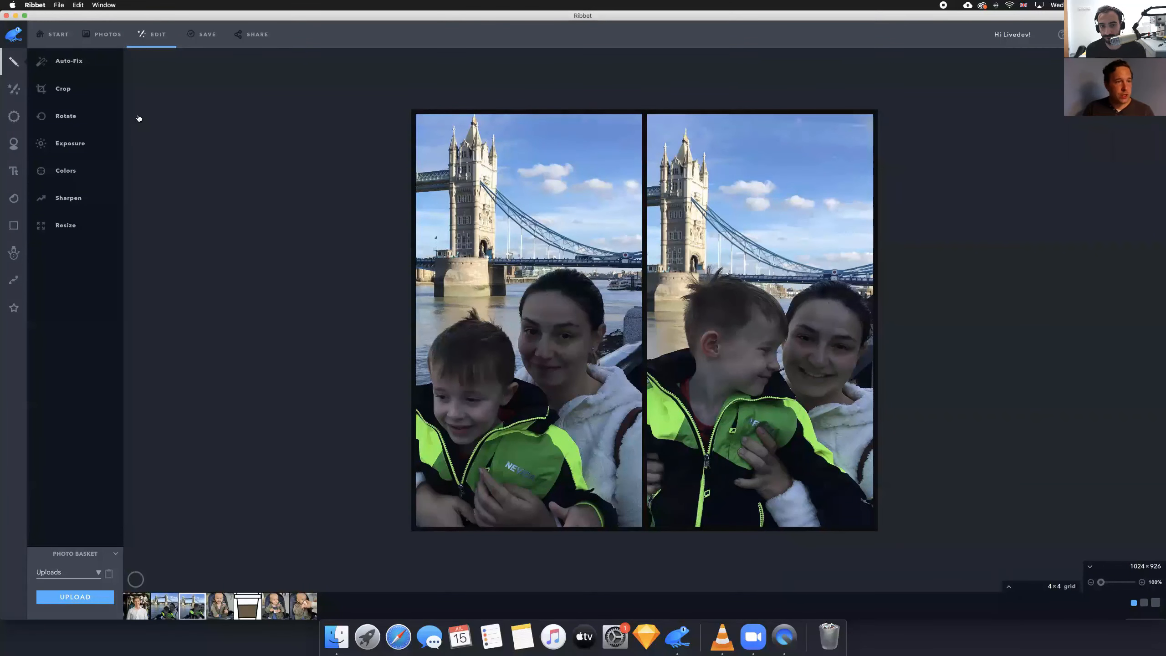
left_click(63, 146)
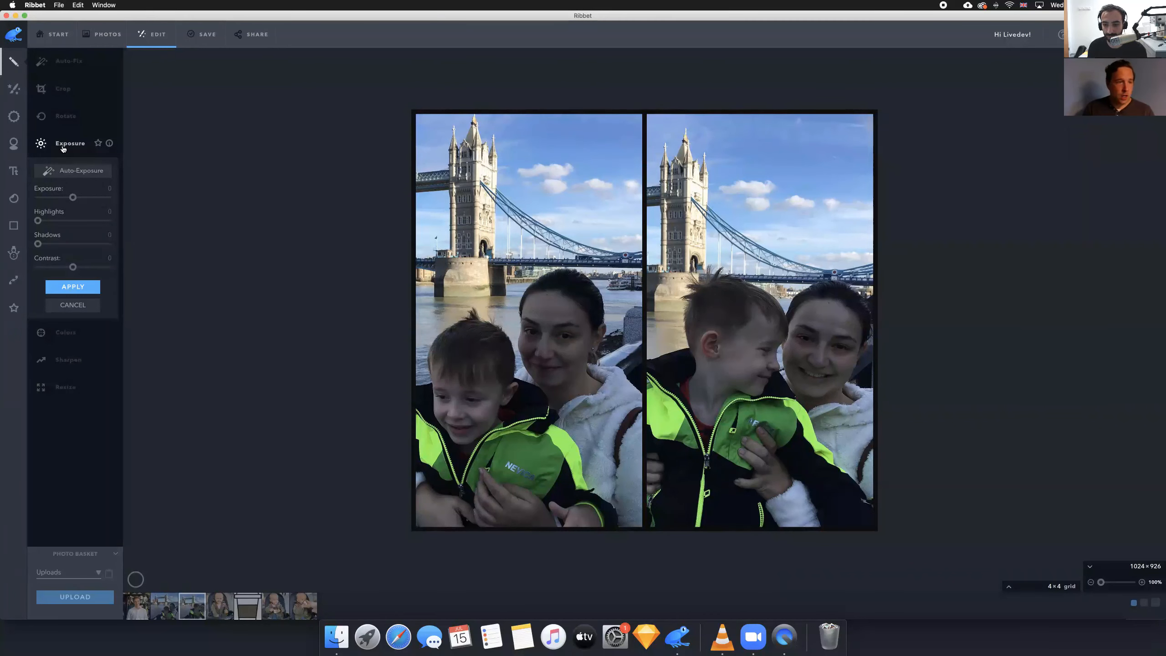
left_click(69, 172)
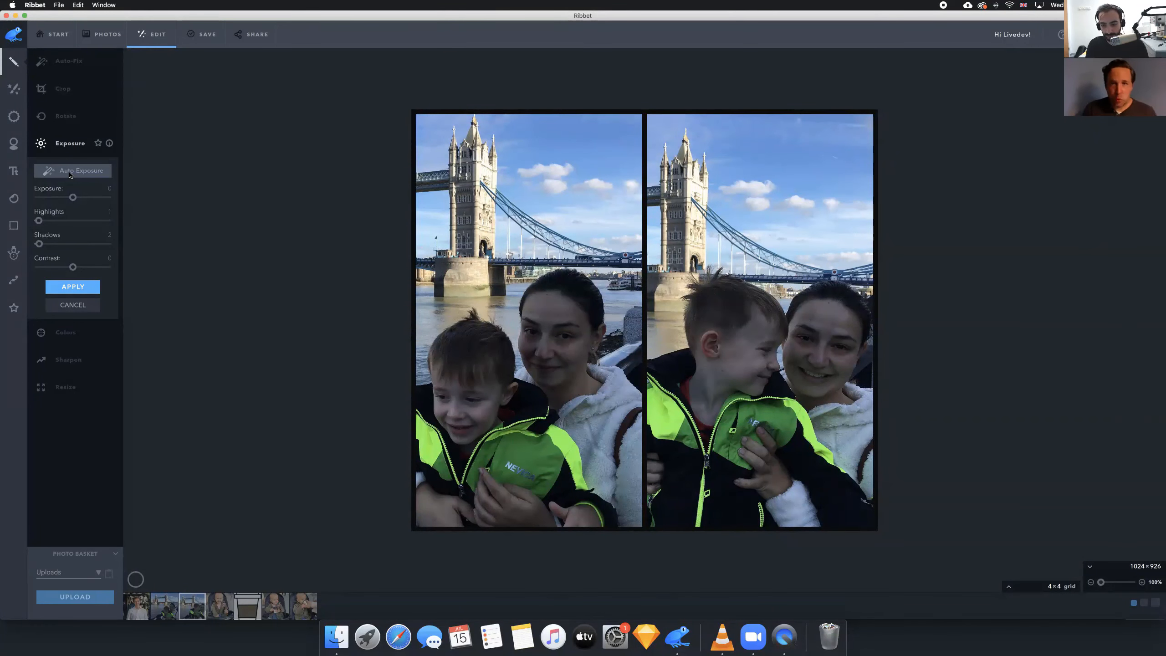
left_click(73, 287)
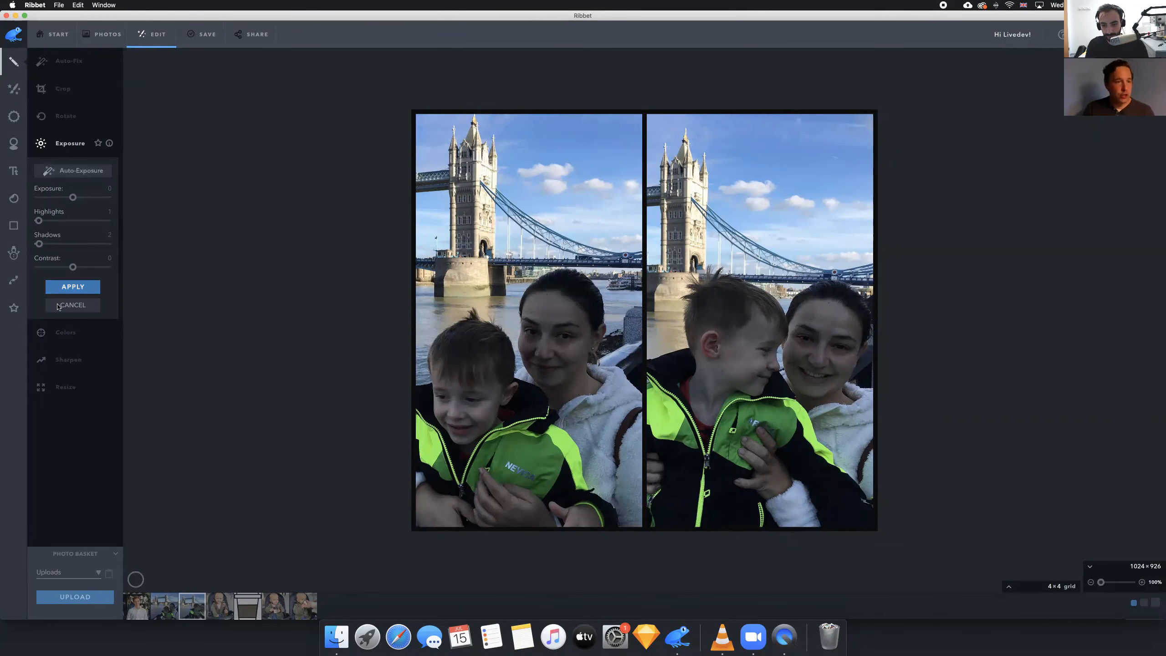
Try lowering the collage's contrast in the Exposure adjustment, and return it to 0
left_click(63, 145)
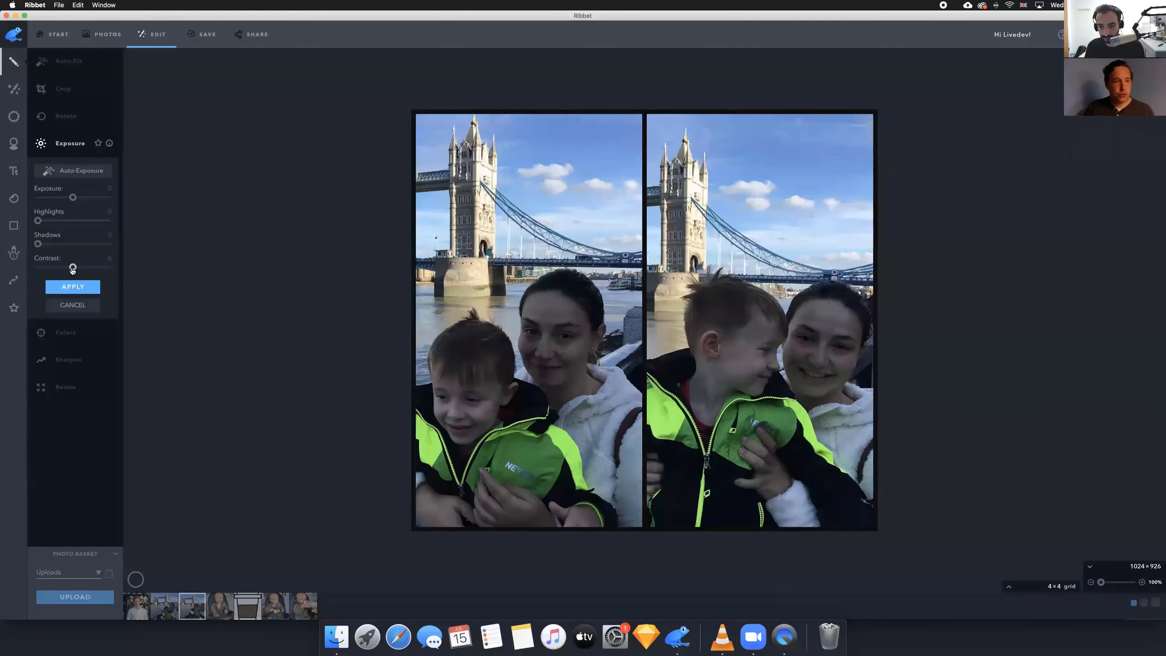
mouse_move(73, 269)
left_mouse_down()
mouse_move(90, 268)
mouse_move(54, 270)
left_mouse_up()
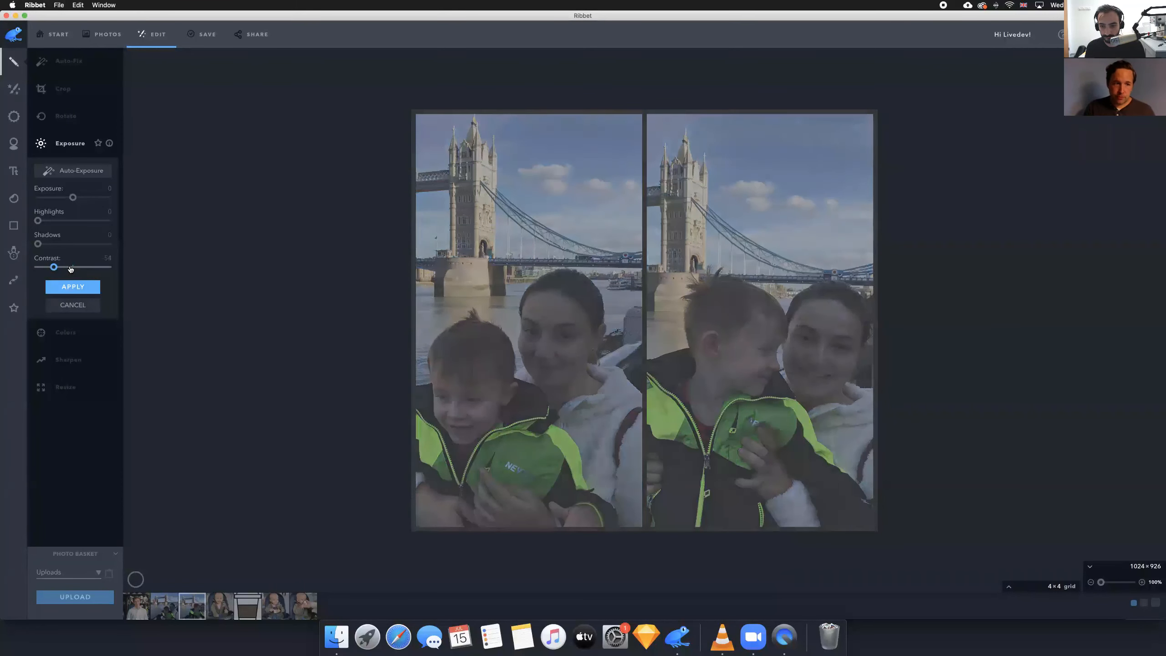
left_click(69, 268)
left_click(72, 269)
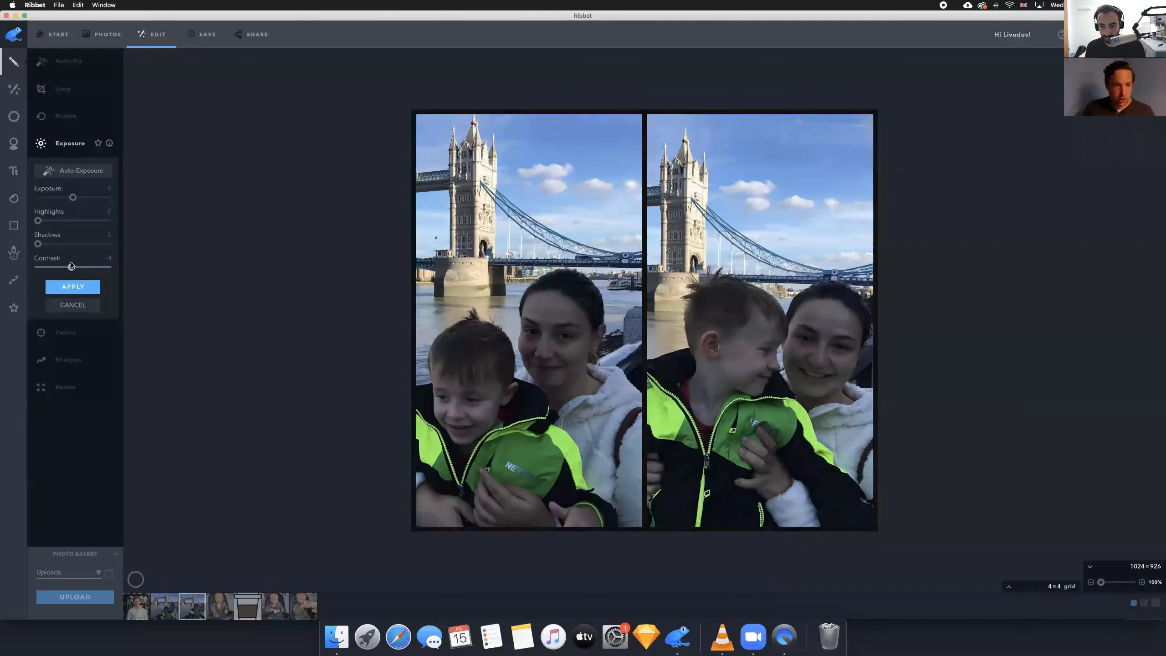
left_click(71, 266)
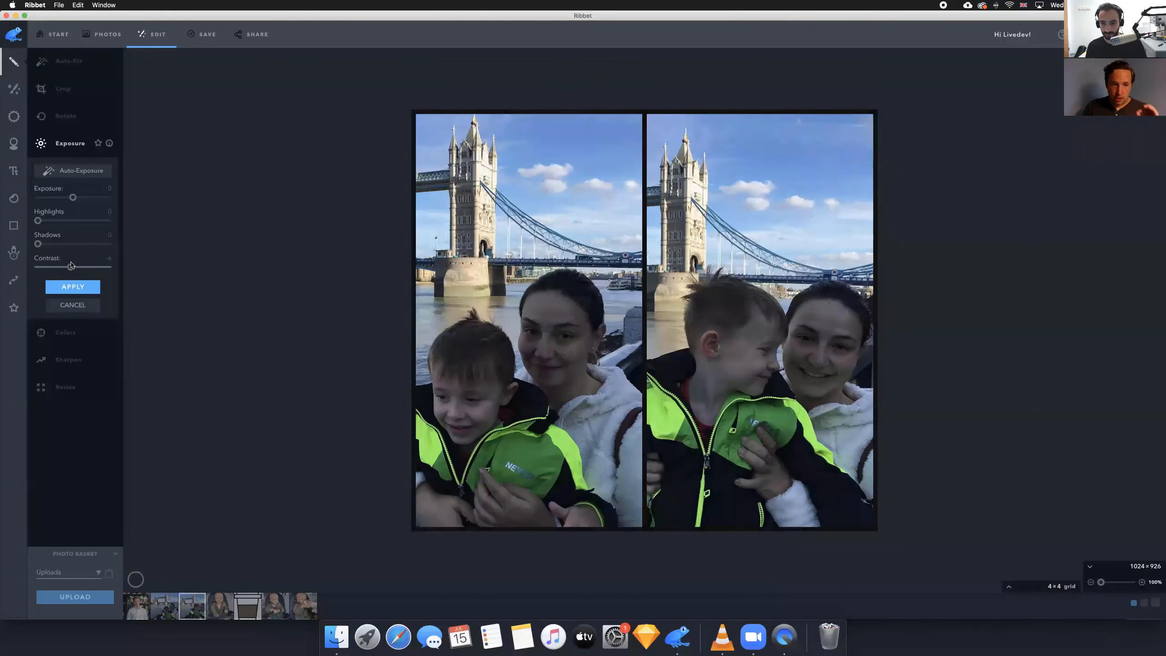
left_click(71, 267)
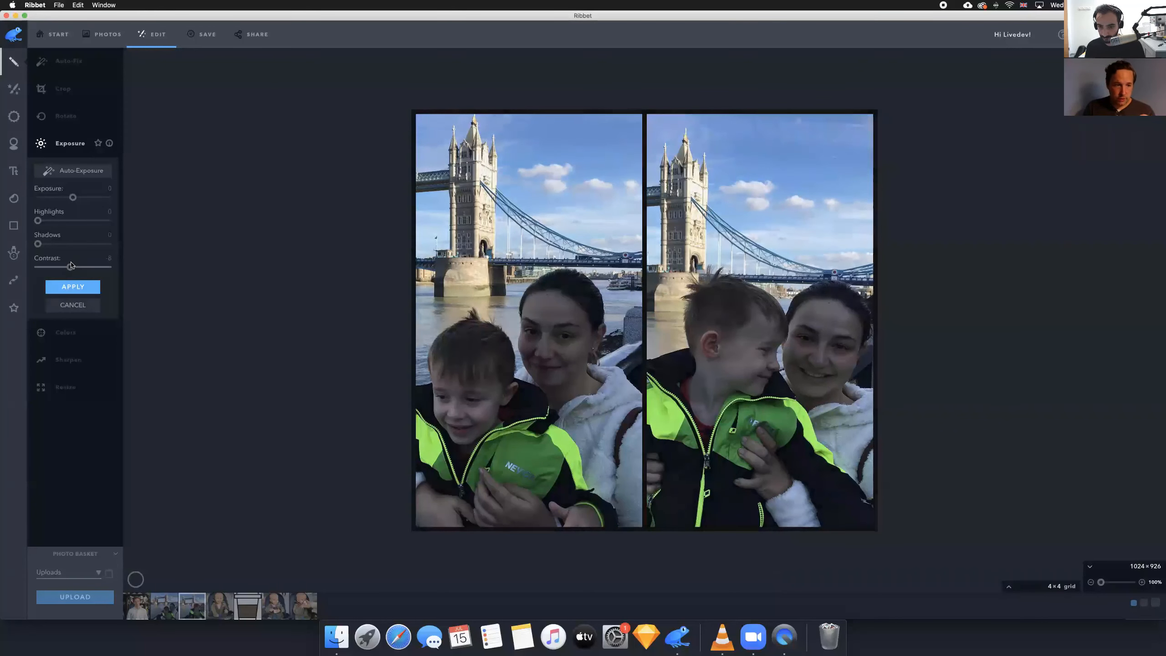
left_click(71, 266)
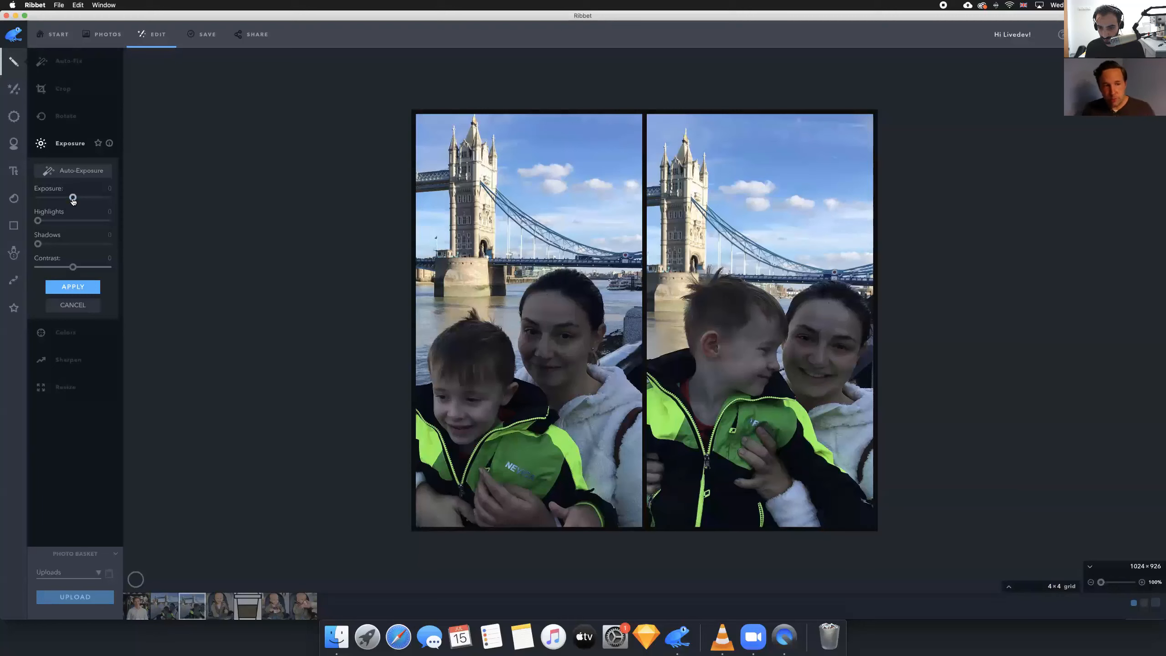
Try raising the collage's Exposure value to 48
left_click_drag(72, 199, 72, 201)
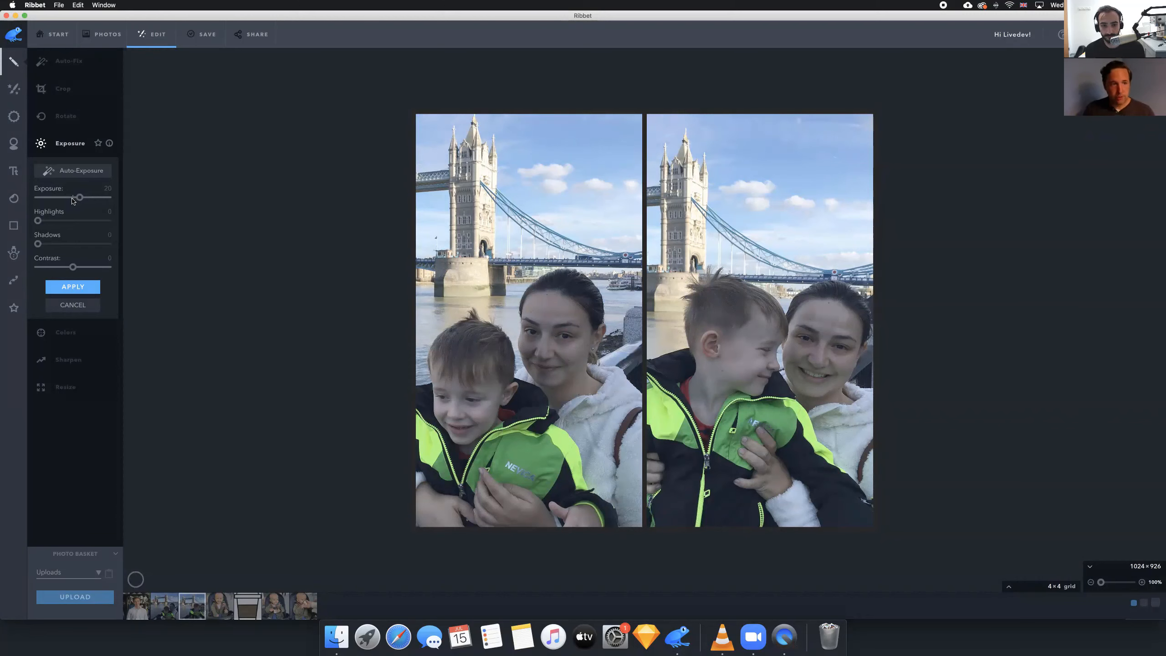
key("Right")
key("Right")
key("Right")
key("Right")
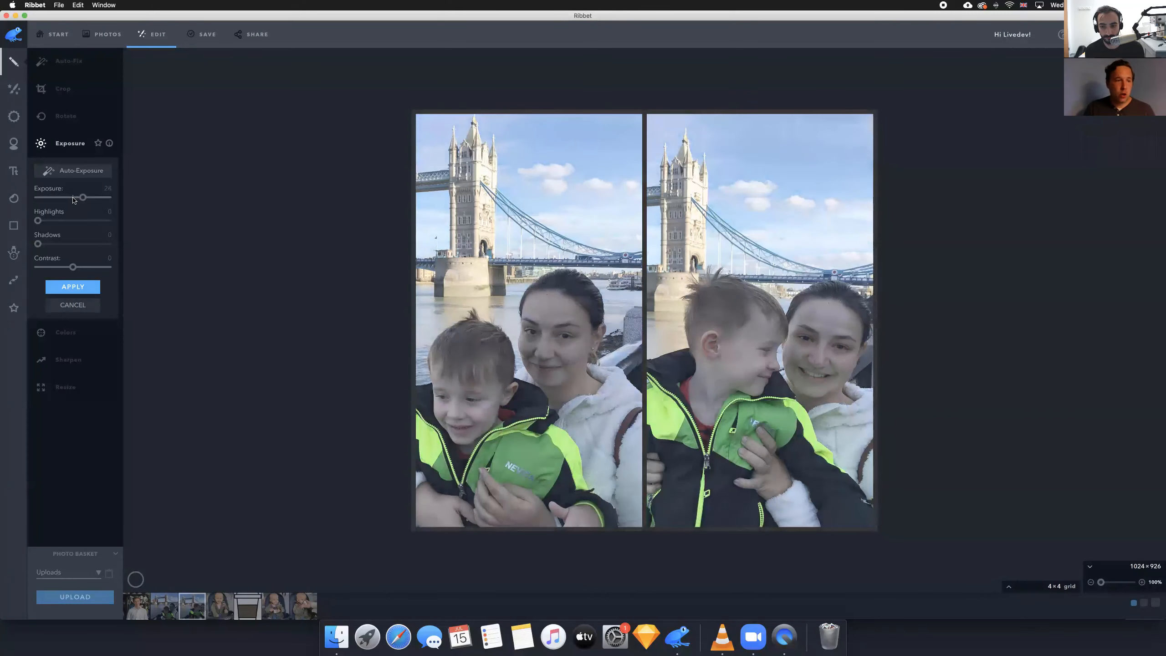
key("Right")
key("Right")
mouse_move(105, 198)
left_mouse_down()
mouse_move(117, 199)
mouse_move(88, 199)
left_mouse_up()
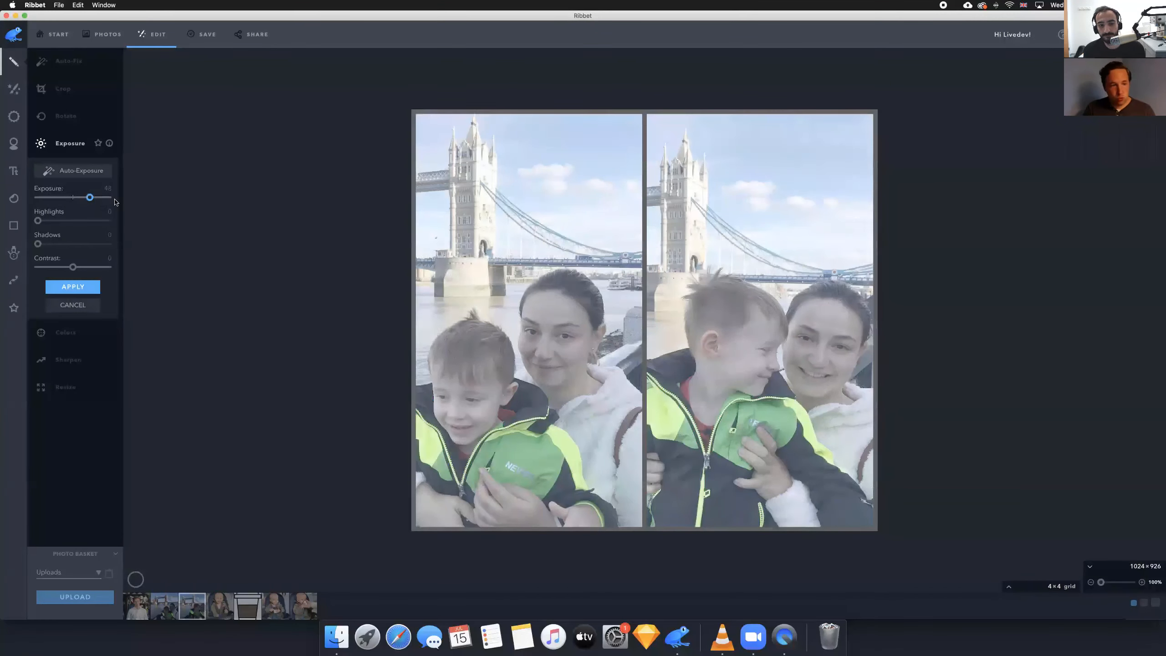
Bring the collage's Exposure value down to 18
key("Left")
key("Left")
key("Left")
key("Left")
key("Left")
key("Left")
key("Left")
key("Left")
key("Left")
key("Left")
key("Left")
key("Left")
key("Left")
key("Left")
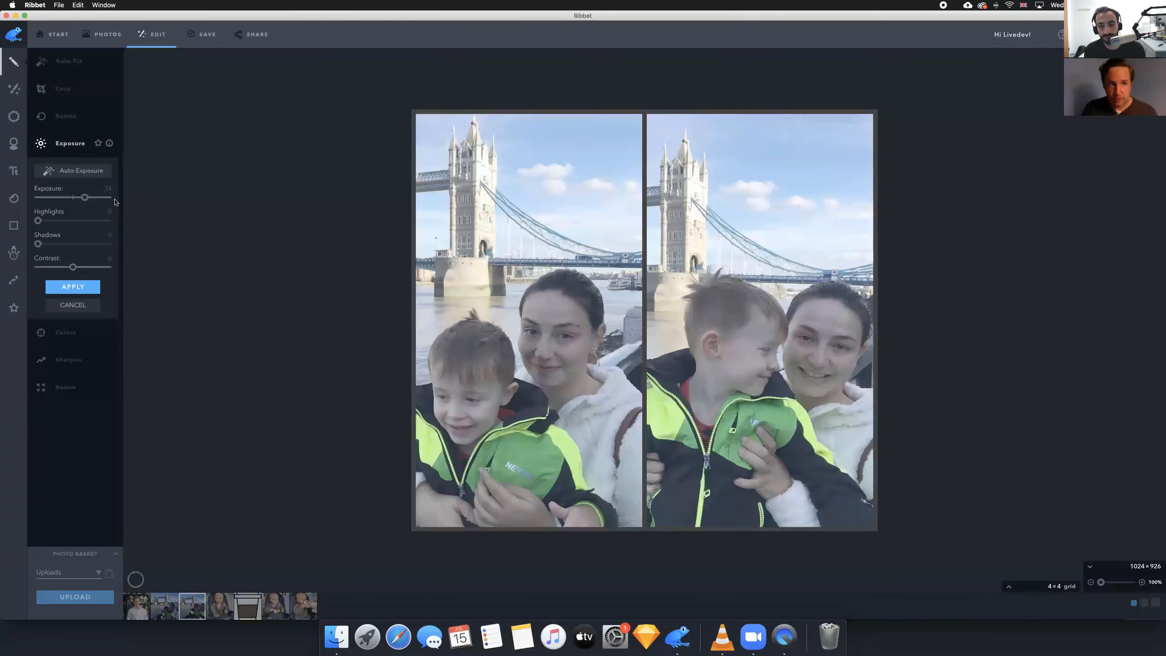
key("Left")
key("Left")
key("Left")
key("Left")
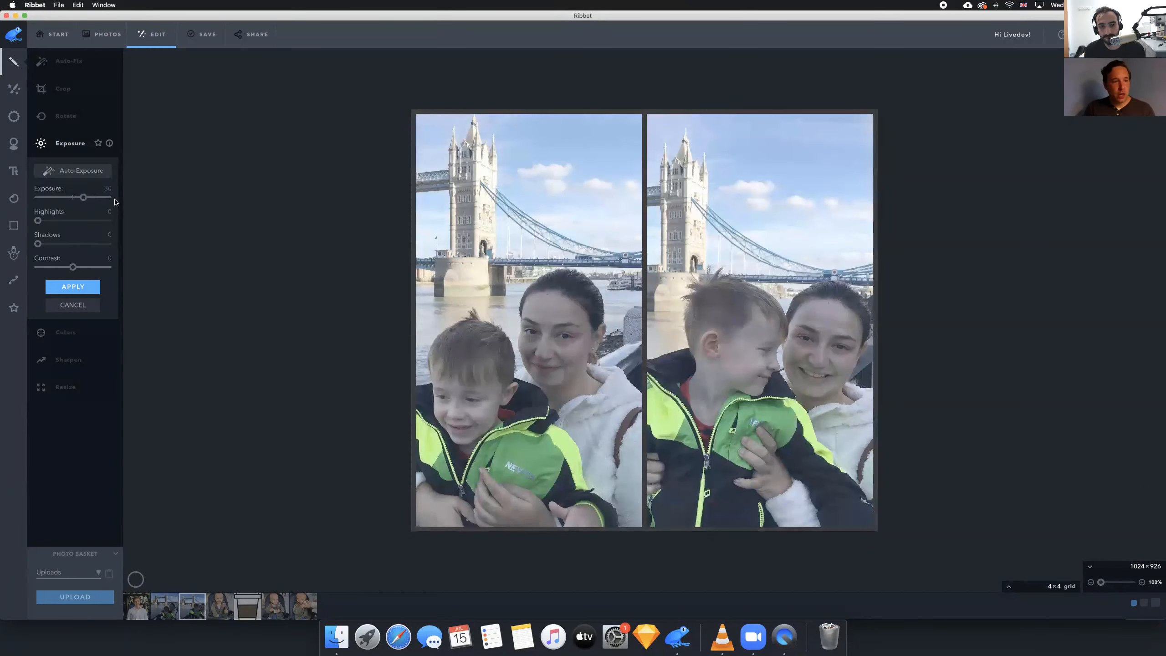
key("Left")
key("Left")
key("Left")
key("Left")
key("Left")
key("Left")
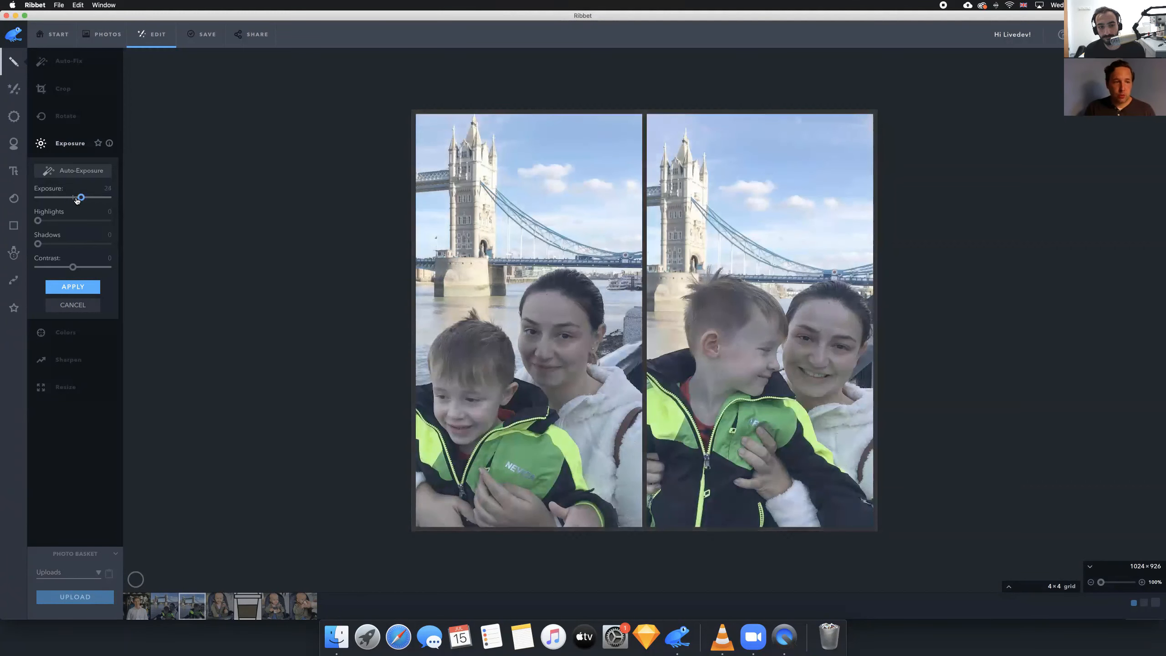
left_click_drag(77, 200, 75, 198)
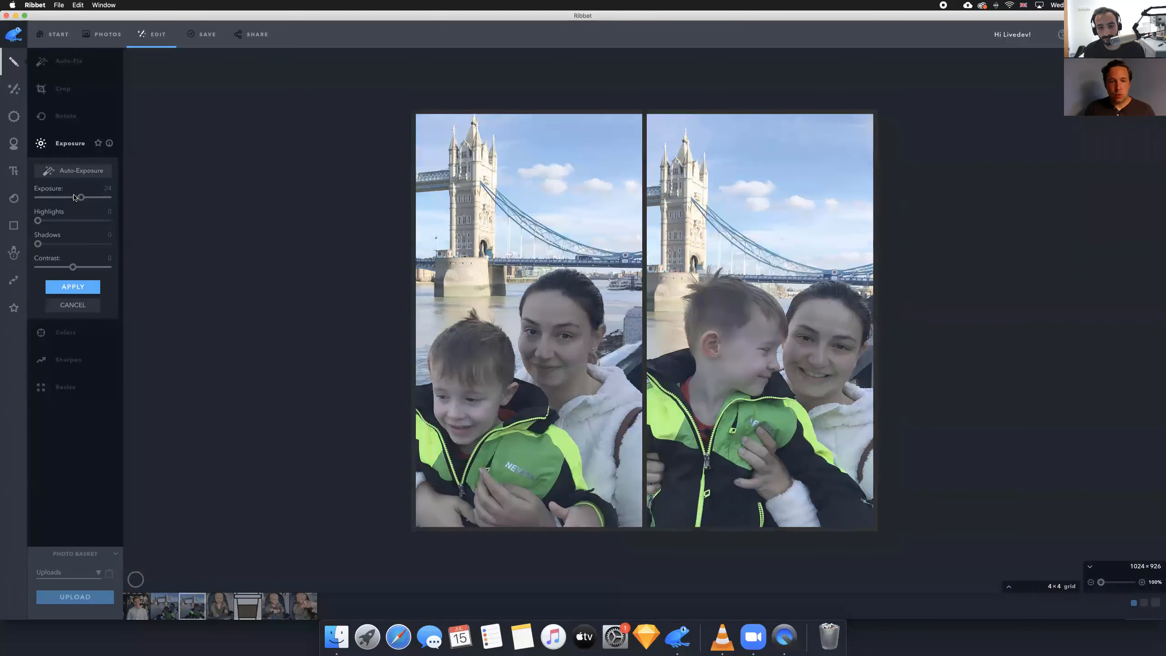
left_click_drag(75, 198, 74, 197)
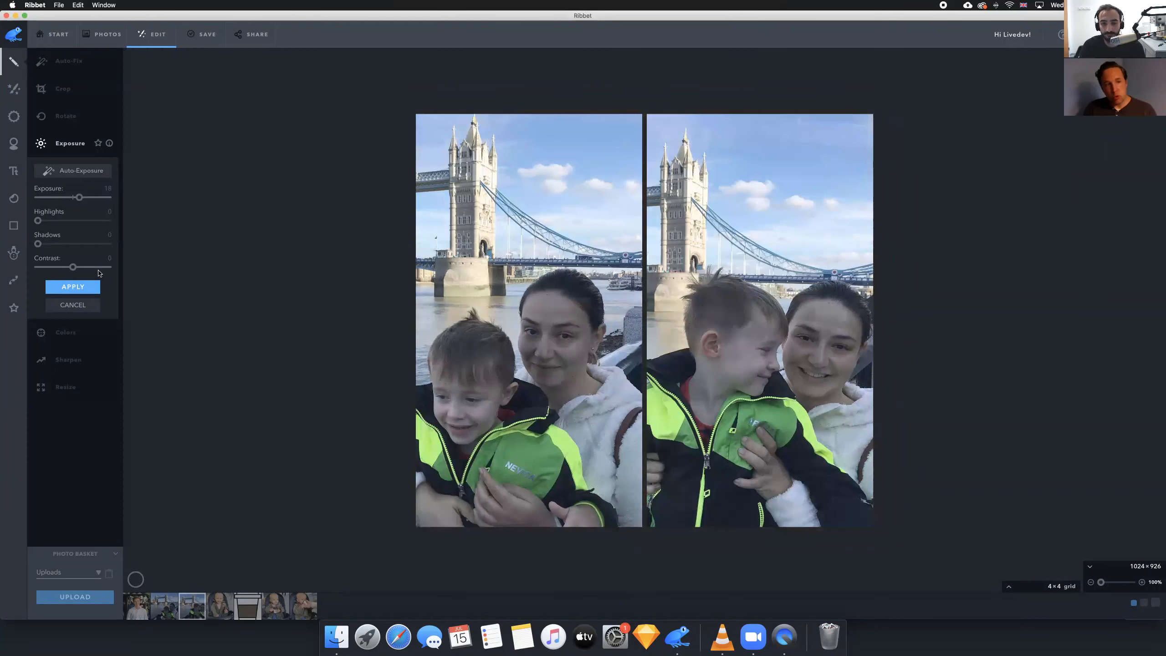
Raise the collage's Contrast value to 30
key("Right")
key("Right")
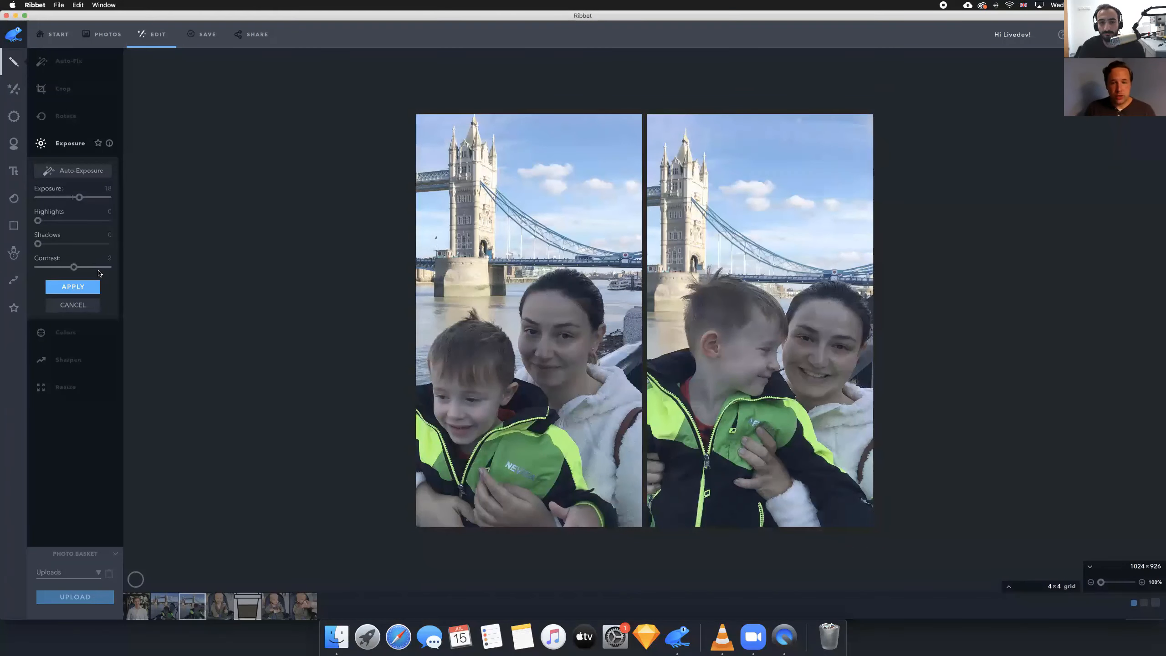
key("Right")
key("Right")
key("Right")
key("Right")
key("Right")
key("Right")
key("Right")
key("Right")
key("Right")
key("Right")
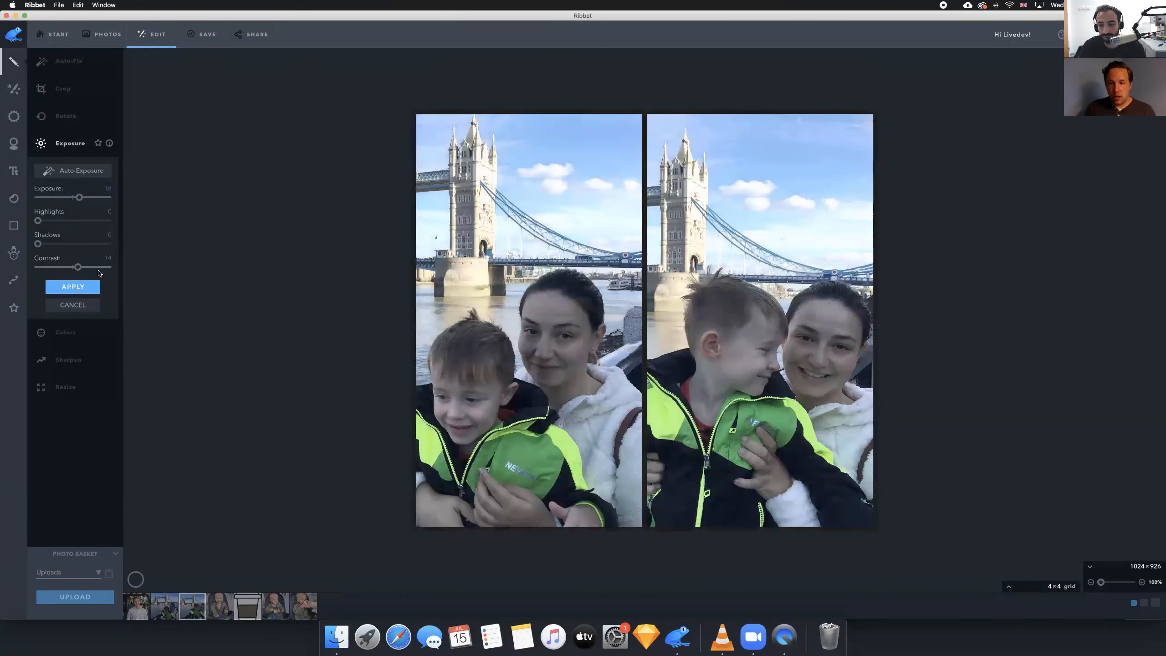
key("Right")
key("Right")
key("Right")
key("Right")
key("Right")
key("Right")
key("Right")
key("Right")
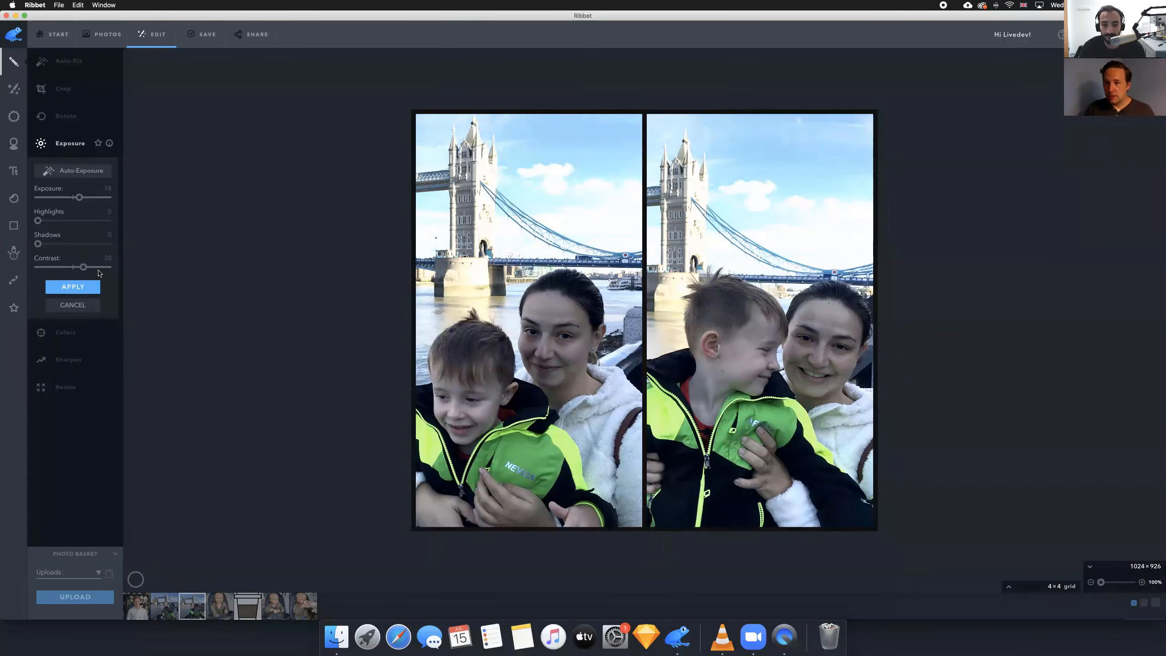
Switch to Finder, preview brightness1.JPG from the Ribbet folder on the Desktop, and move the preview window away from the file list
left_click(336, 639)
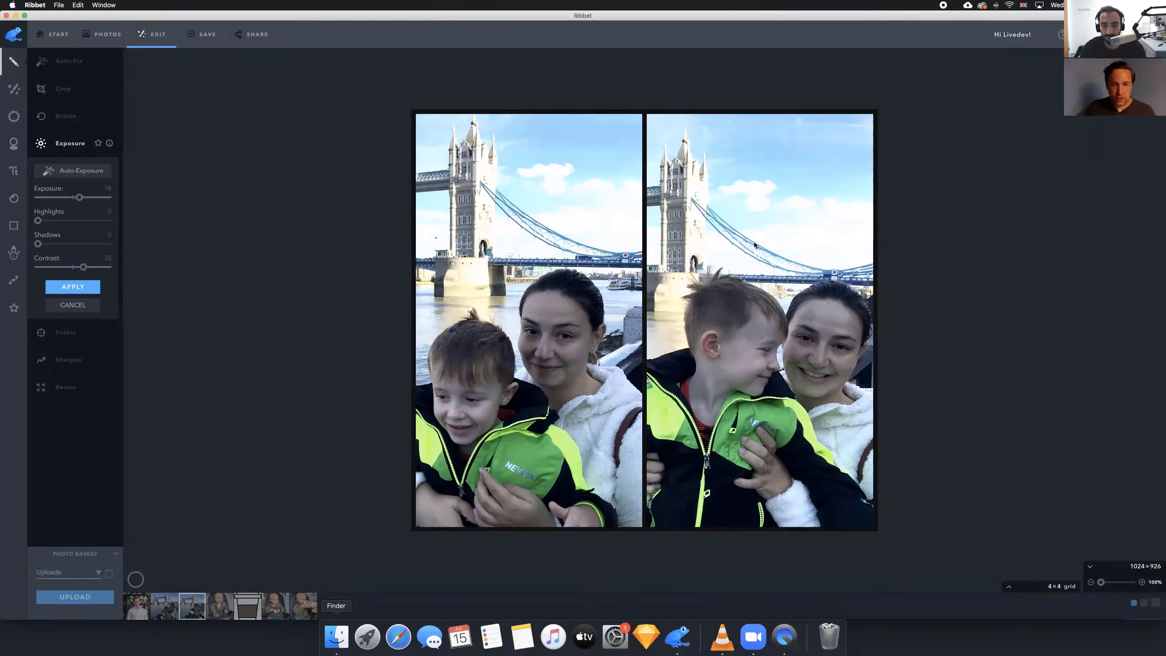
left_click(135, 197)
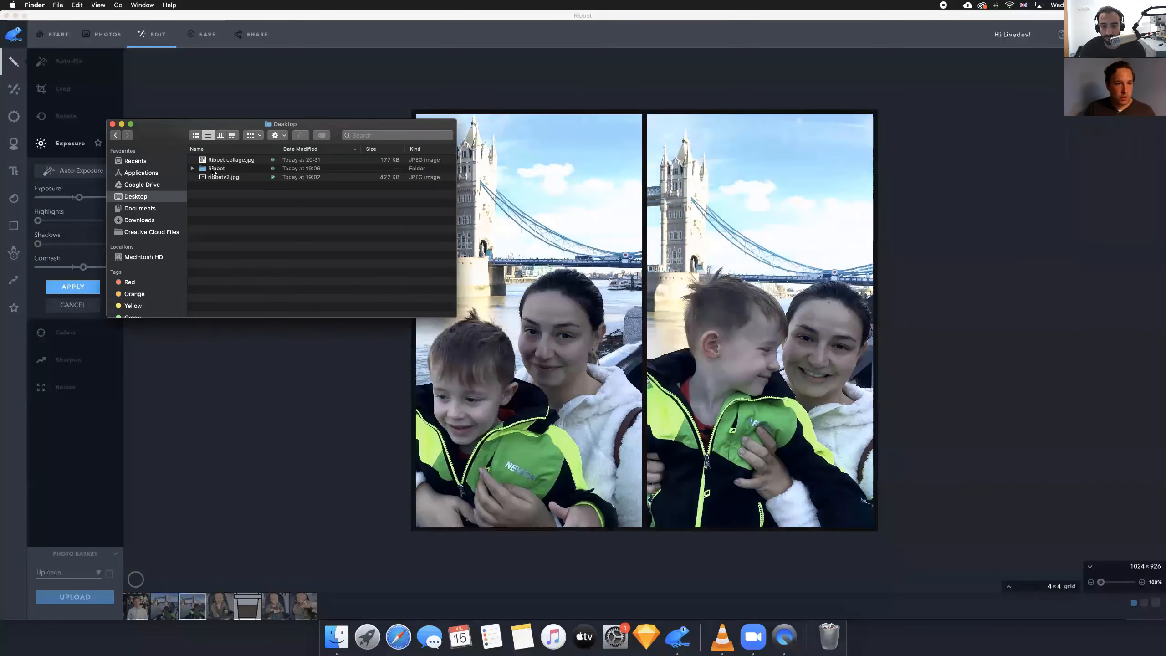
double_click(219, 169)
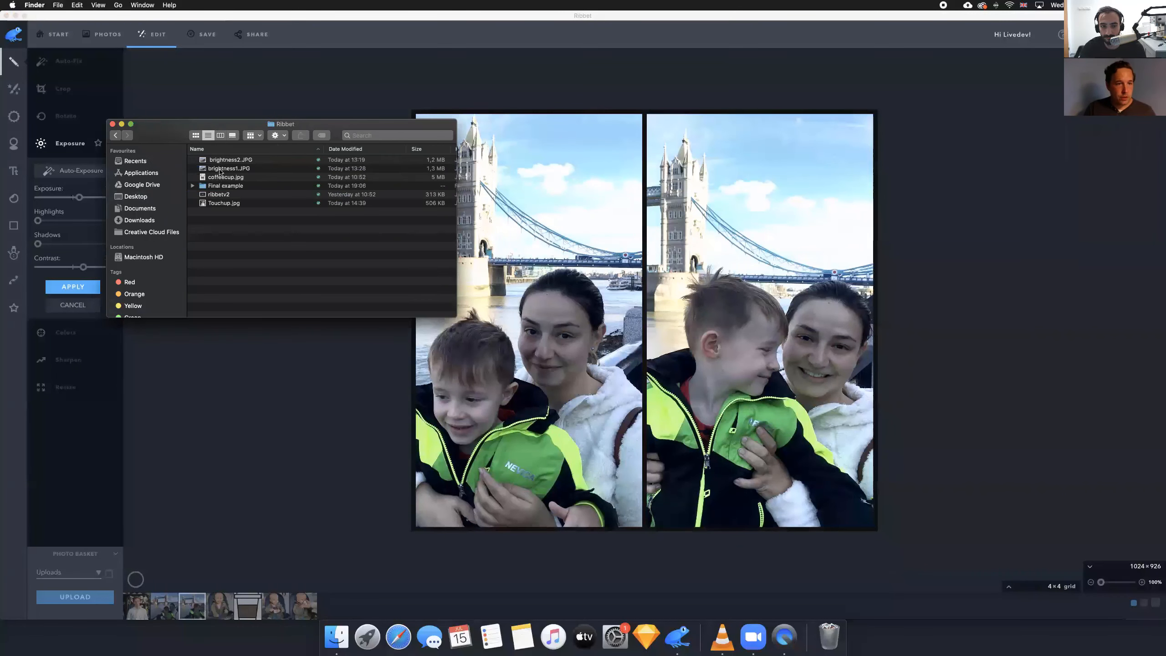
left_click(218, 160)
left_click(220, 169)
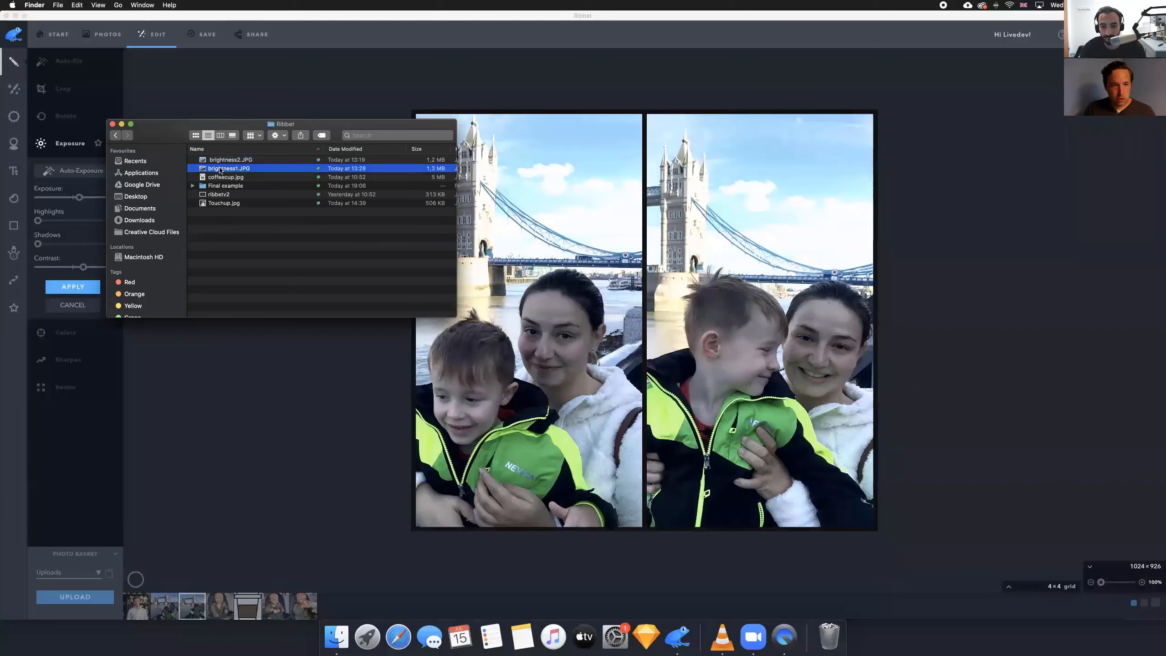
key("space")
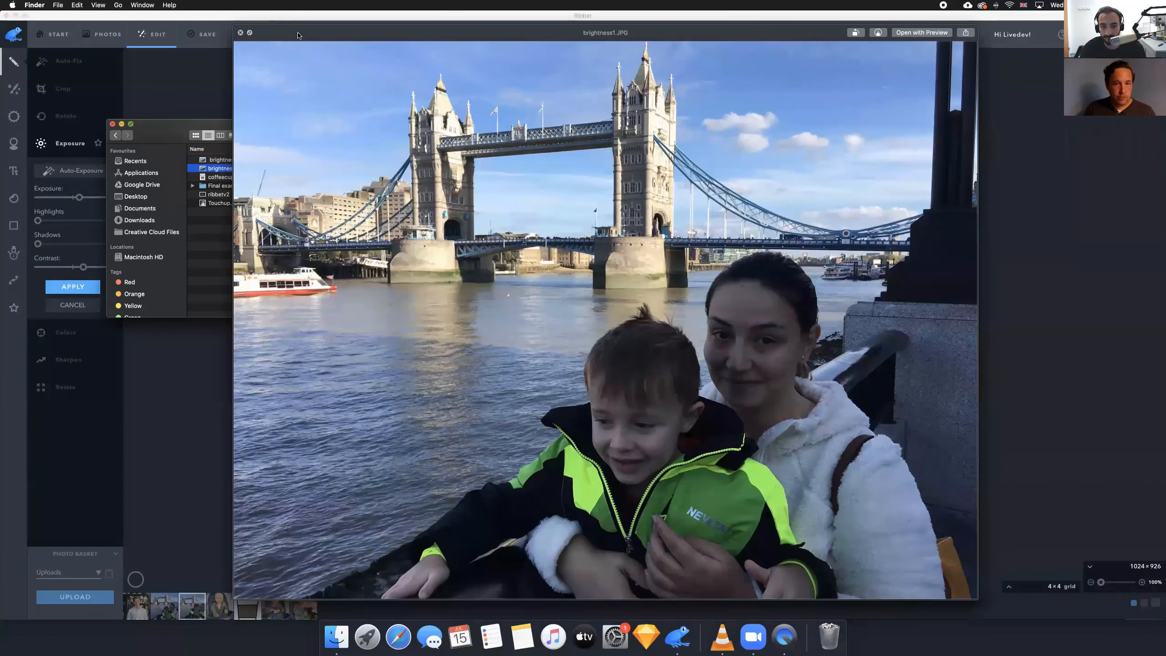
left_click_drag(253, 40, 463, 112)
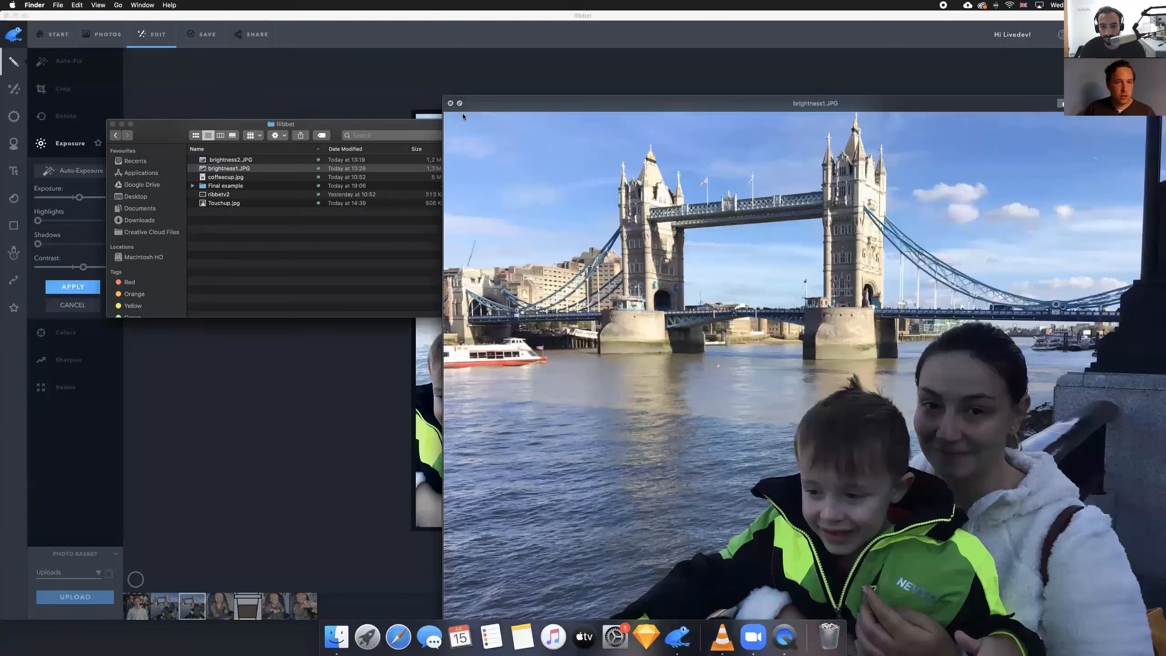
Open a new Finder window on the Desktop, expand the Ribbet folder to preview brightness1.JPG again, and minimize the window
left_click(121, 124)
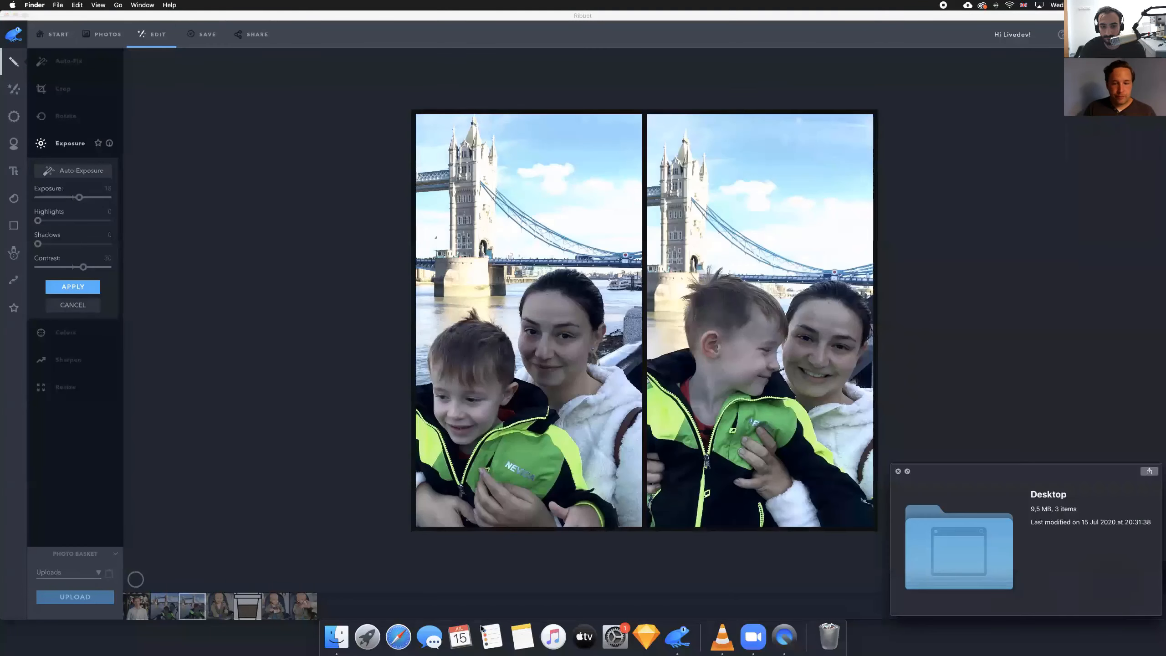
left_click(342, 640)
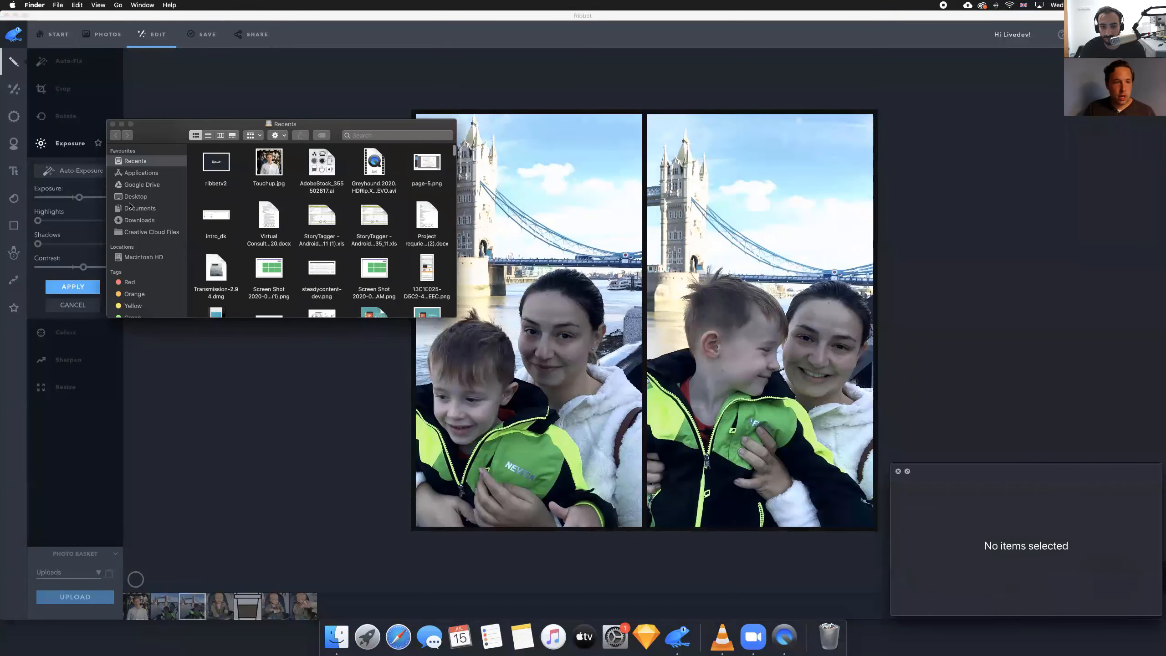
left_click(192, 180)
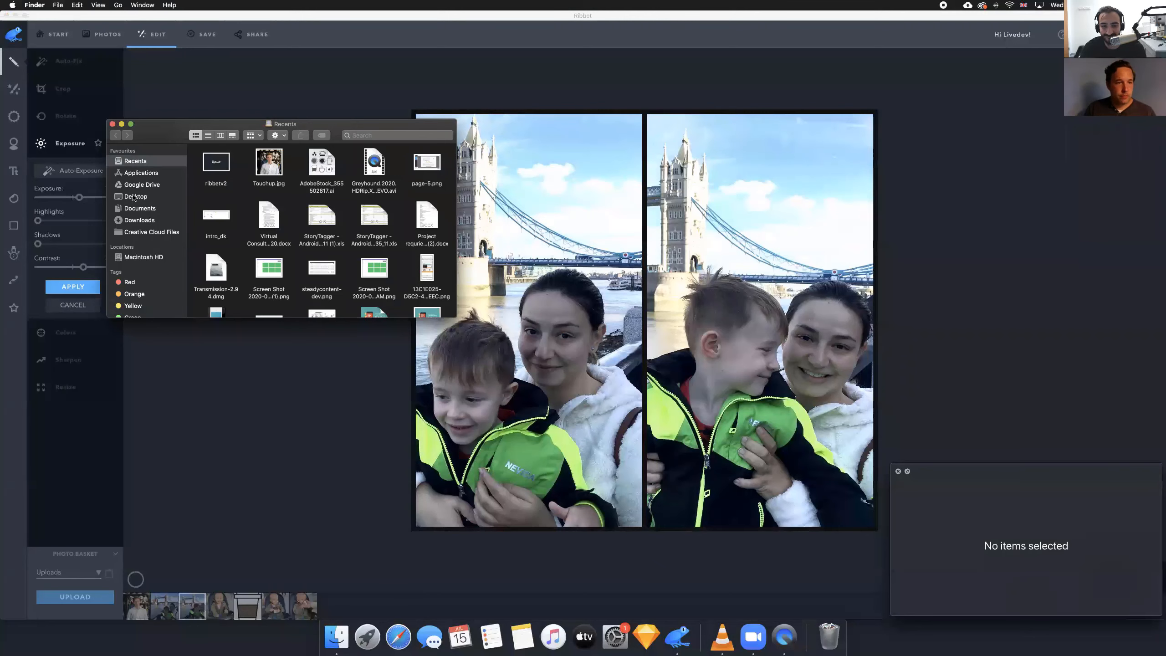
left_click(136, 196)
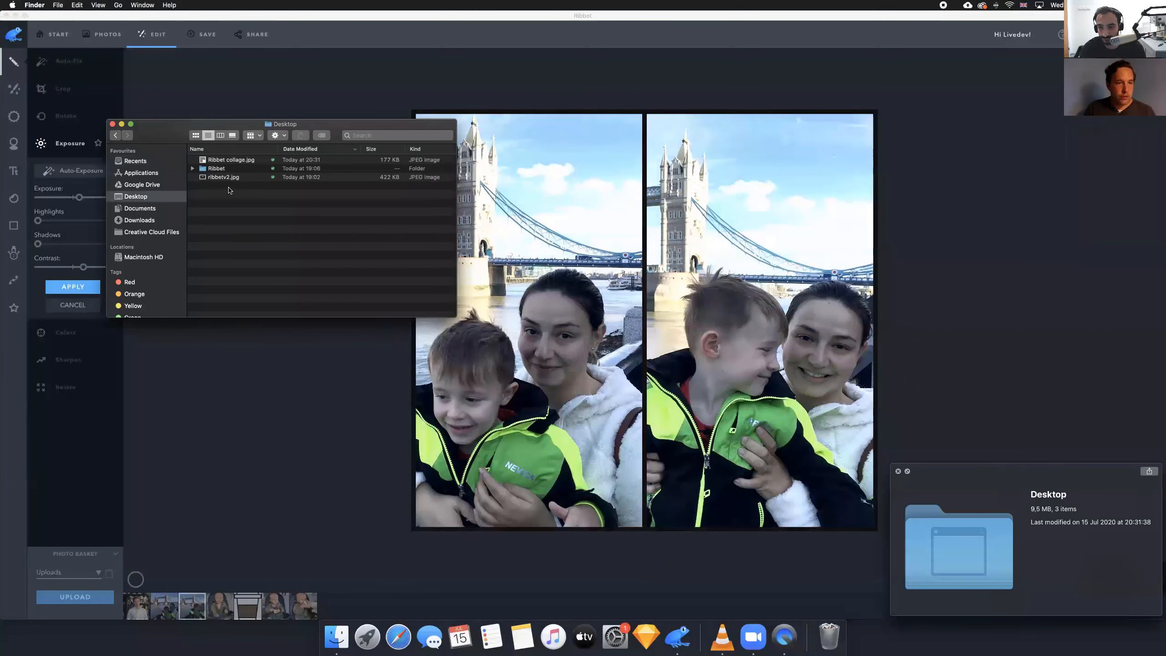
left_click(202, 169)
left_click(230, 196)
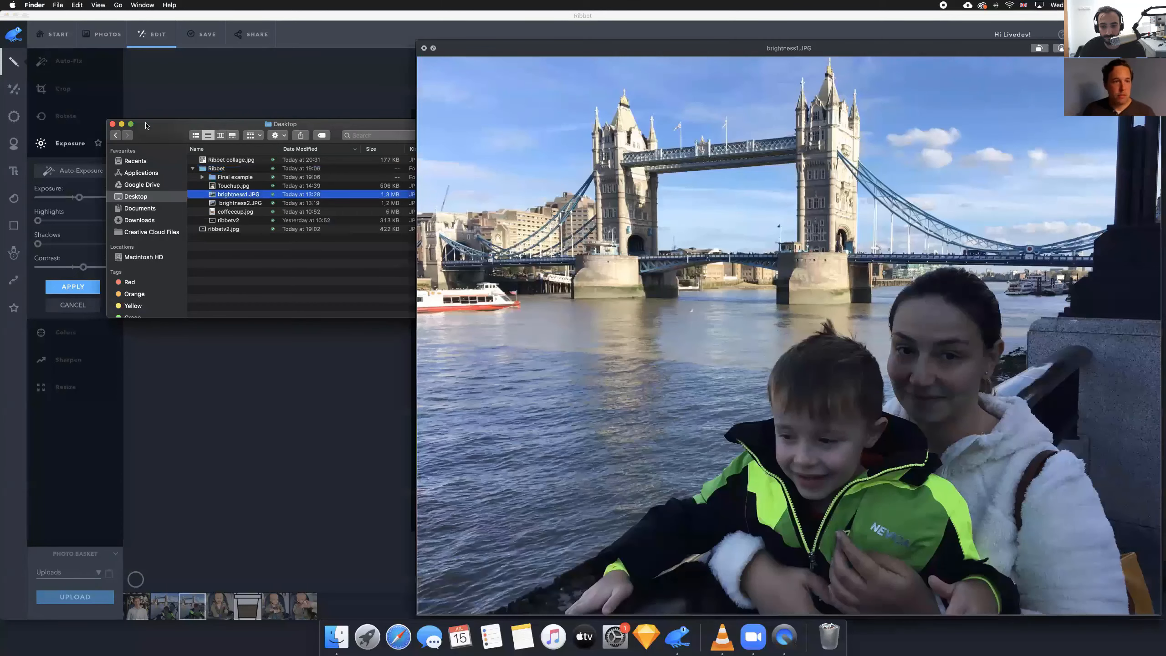
key("super+m")
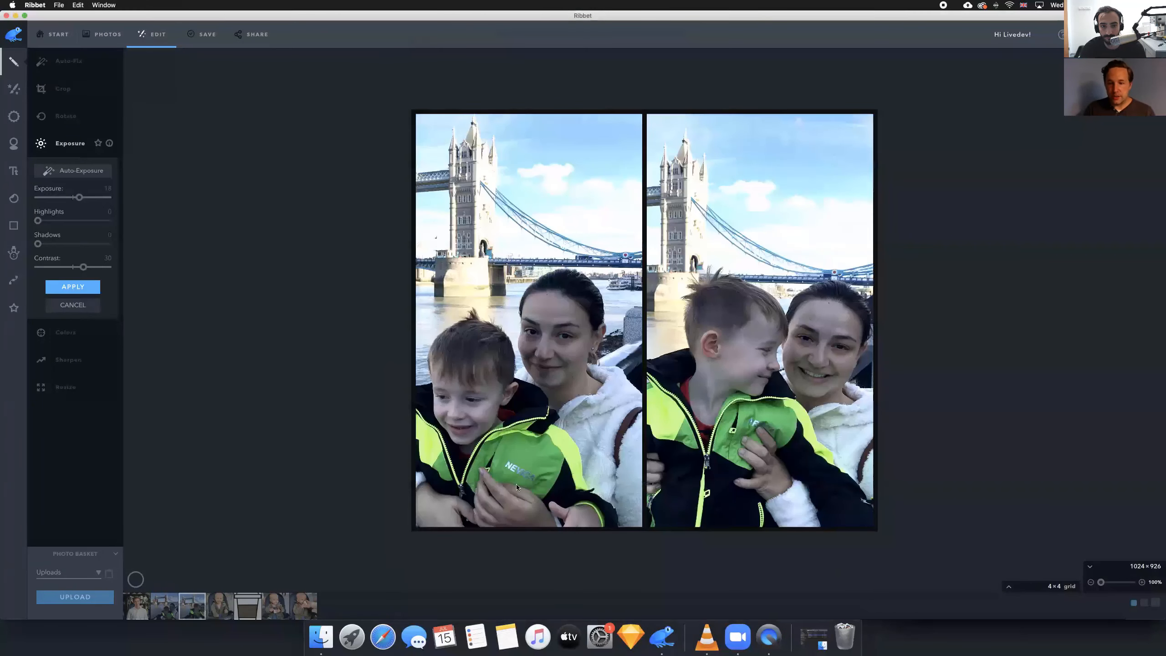
Restore the Finder window, shrink the brightness1.JPG preview and place it beside the edited collage for comparison
left_click(321, 637)
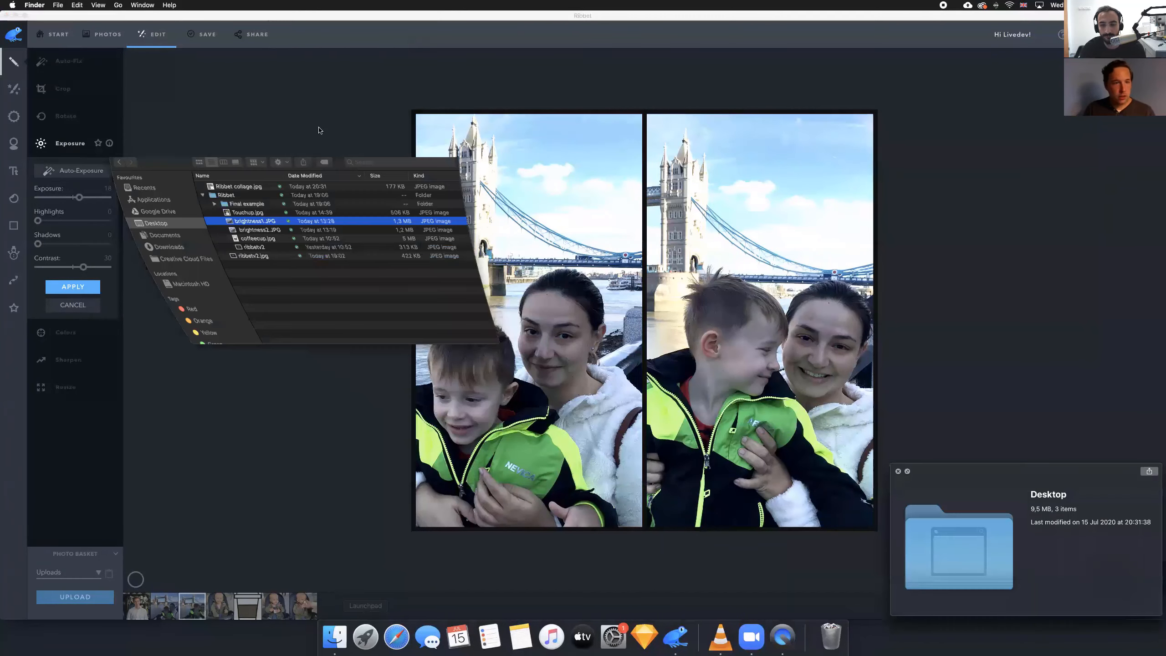
left_click_drag(689, 92, 823, 144)
left_click_drag(1133, 470, 263, 419)
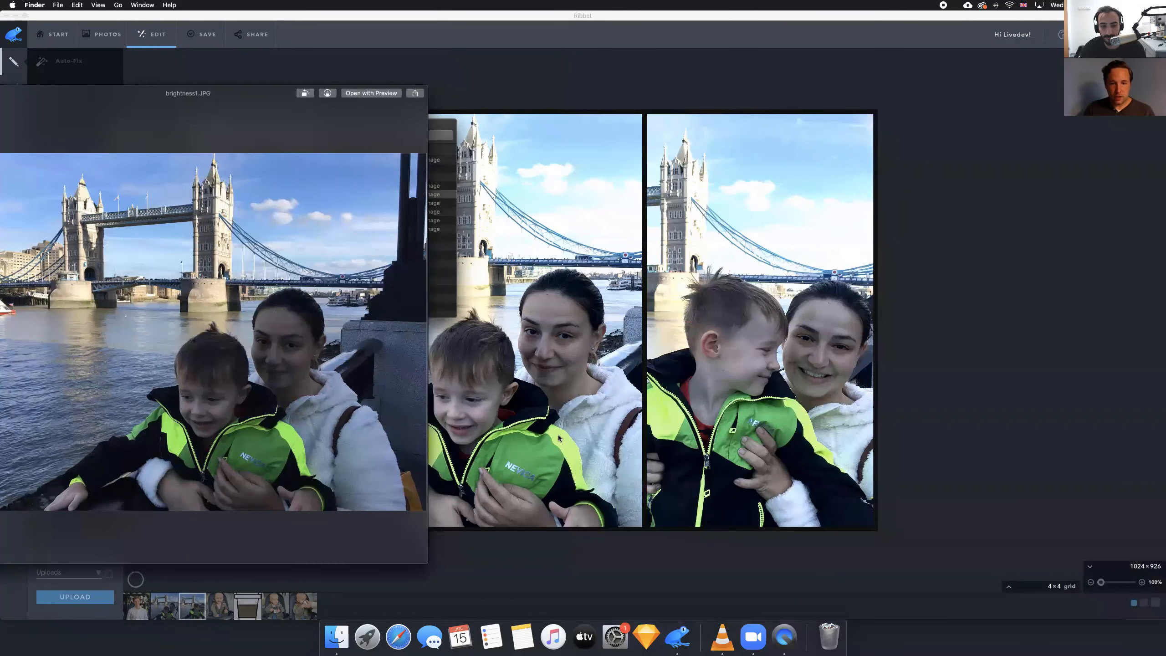
Close the brightness1.JPG preview and its Finder window, and apply the exposure and contrast changes to the collage
left_click_drag(237, 100, 253, 99)
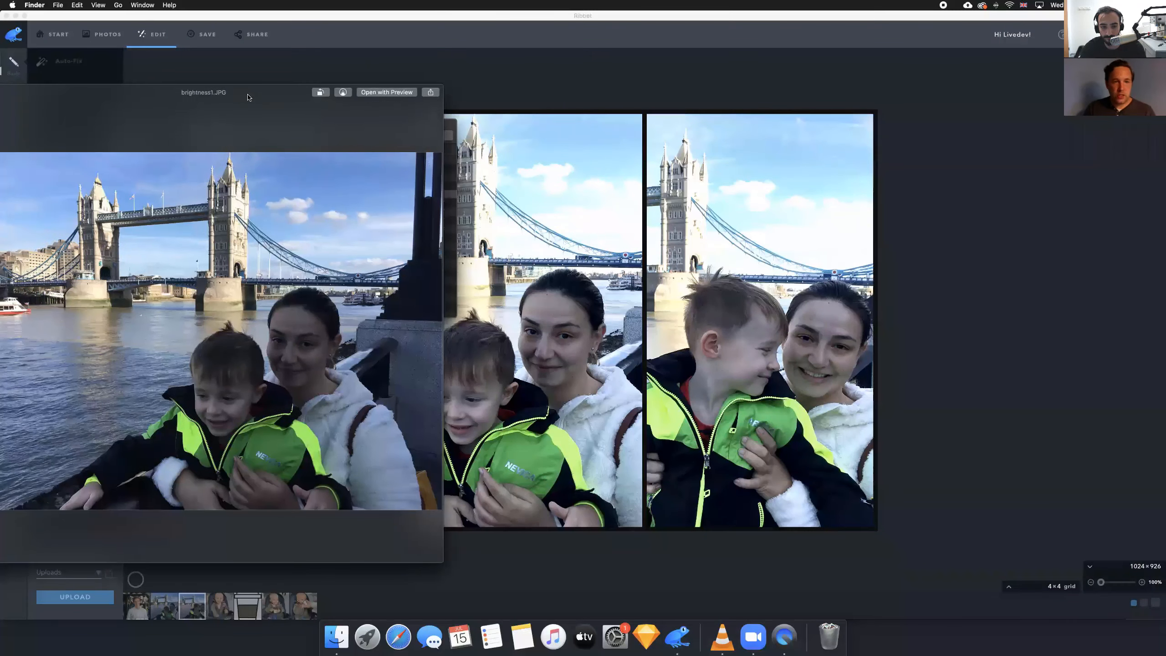
key("space")
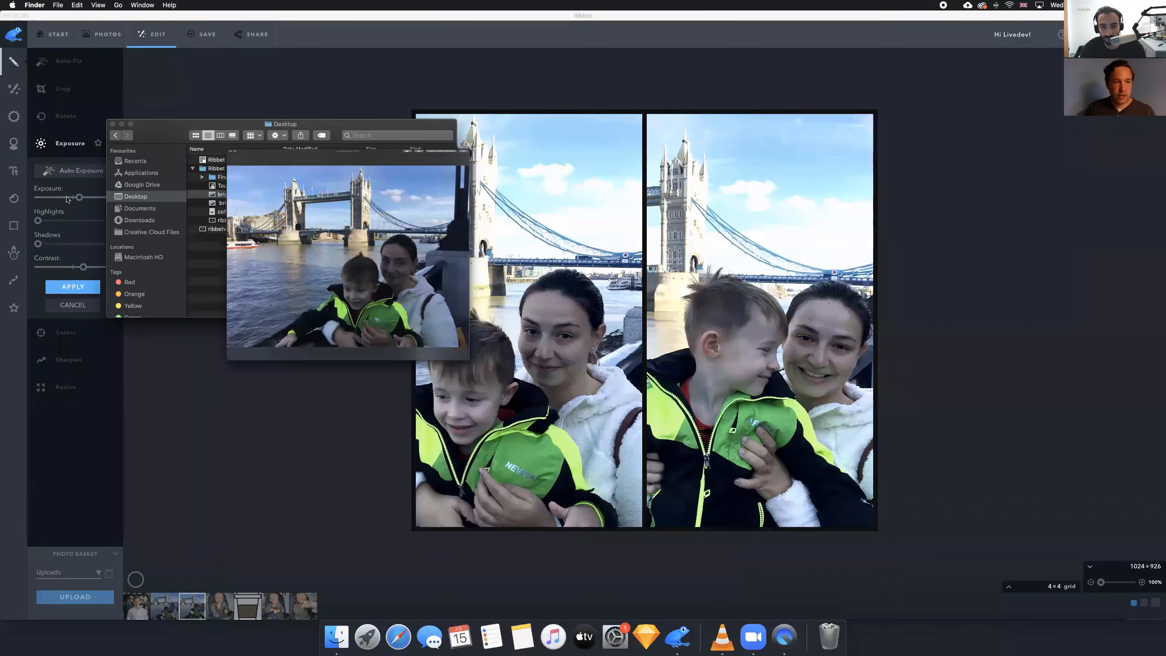
key("cmd+w")
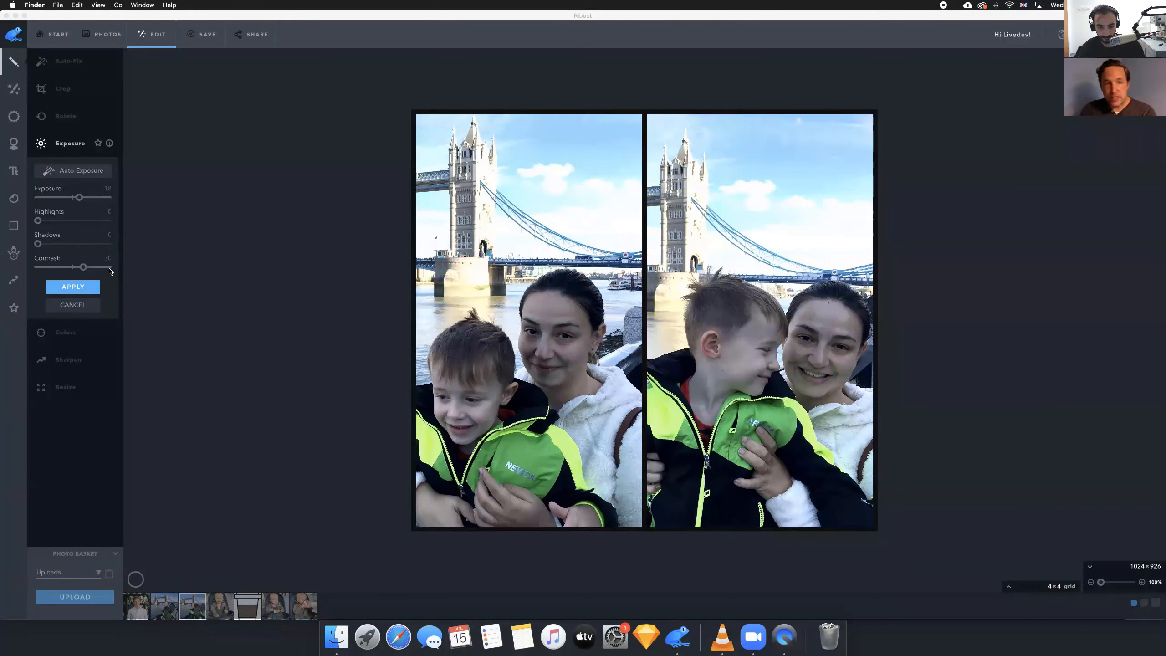
left_click(79, 285)
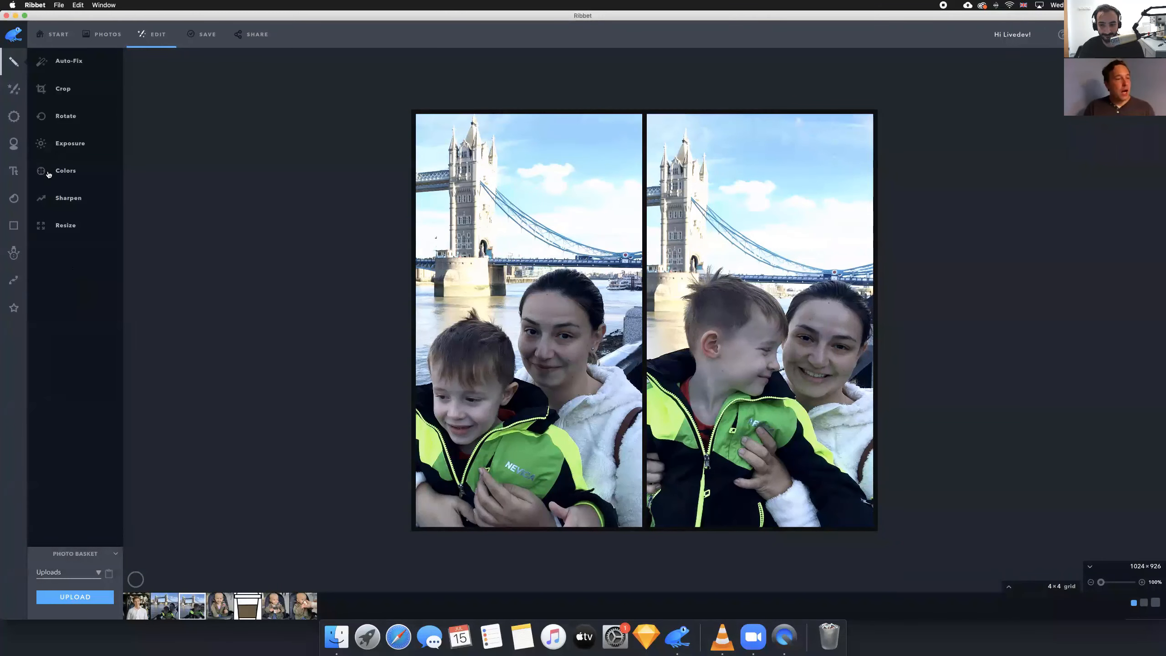
Open the Colors adjustment, try Saturation at 100 on the collage, and bring it back close to neutral
left_click(67, 175)
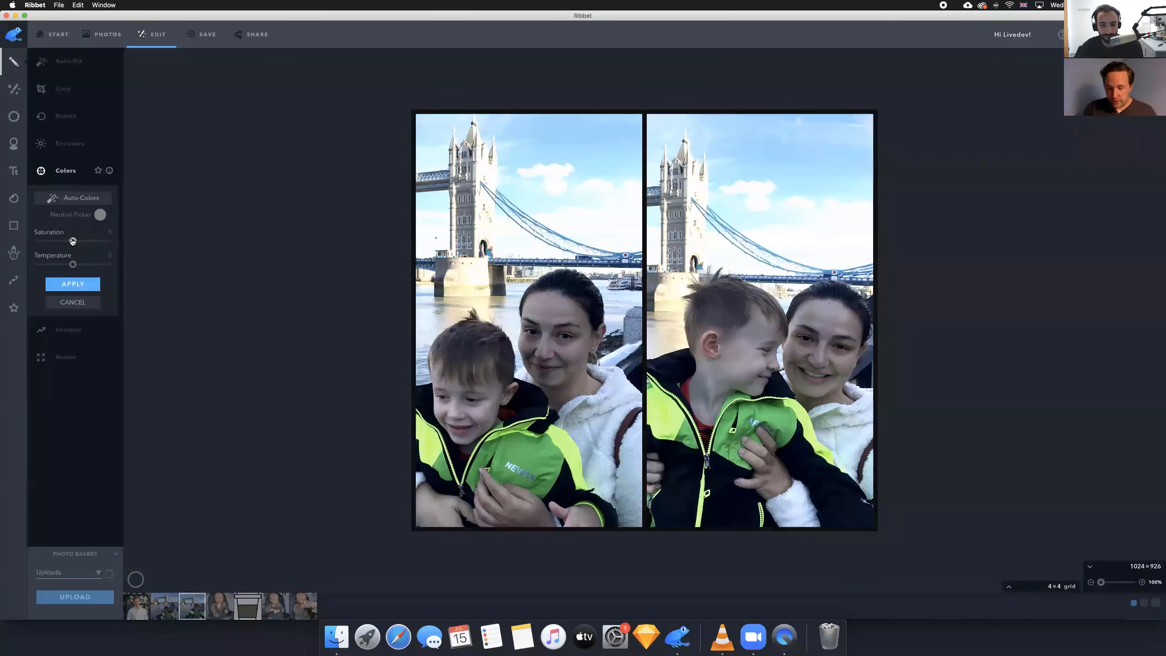
left_click_drag(72, 241, 145, 242)
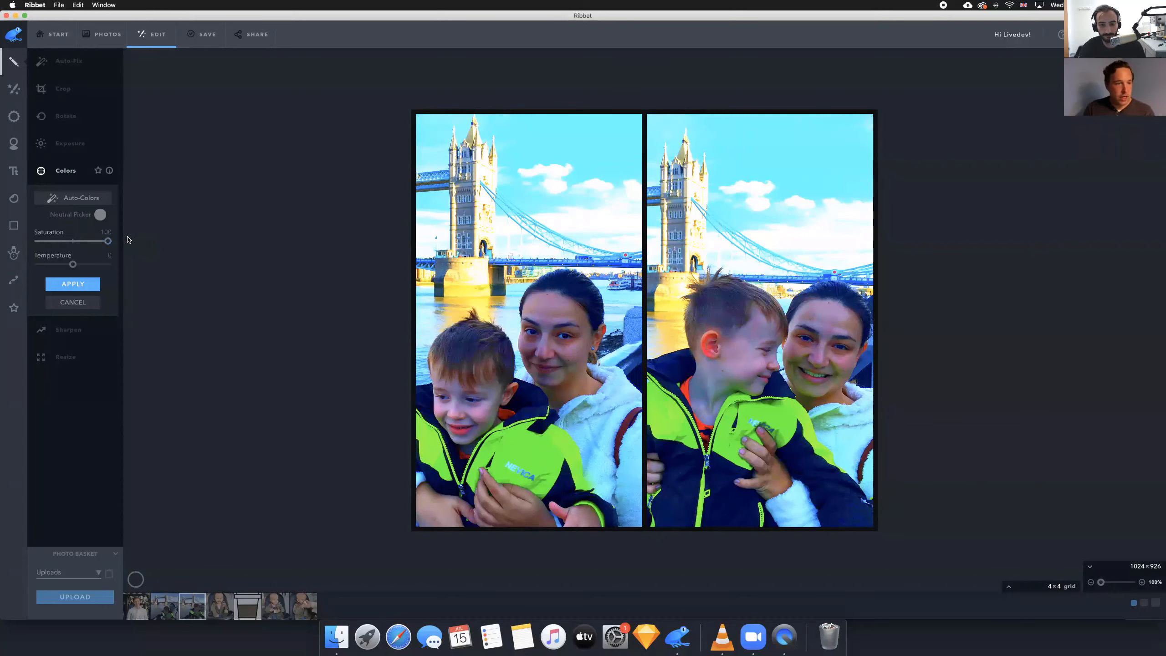
left_click(73, 245)
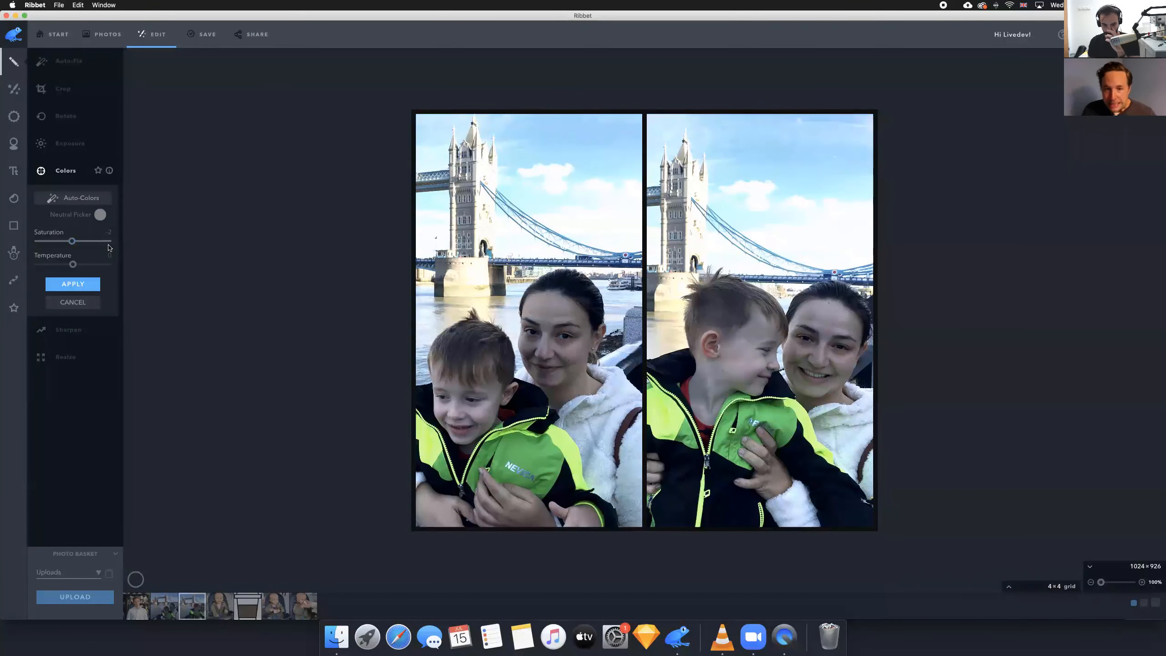
Fine-tune the collage's Saturation to about 28
key("Right")
key("Right")
key("Right")
key("Right")
key("Right")
key("Right")
key("Right")
key("Right")
key("Right")
key("Right")
key("Right")
key("Right")
key("Right")
key("Right")
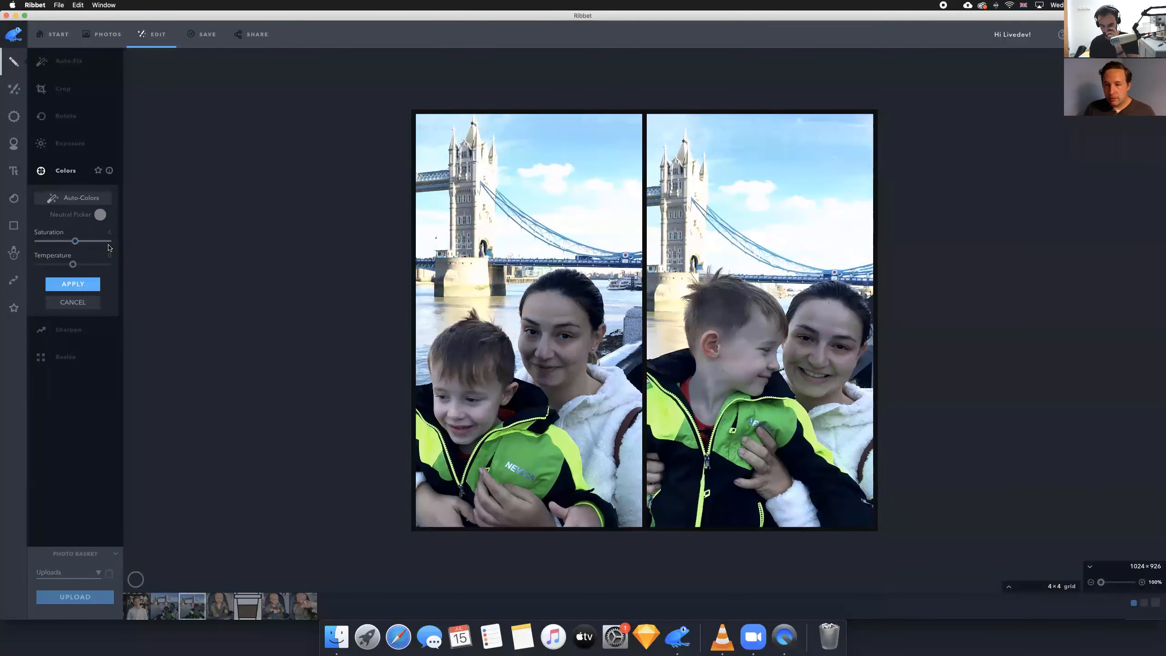
key("Right")
key("Right")
key("Right")
key("Right")
key("Right")
key("Right")
key("Right")
key("Right")
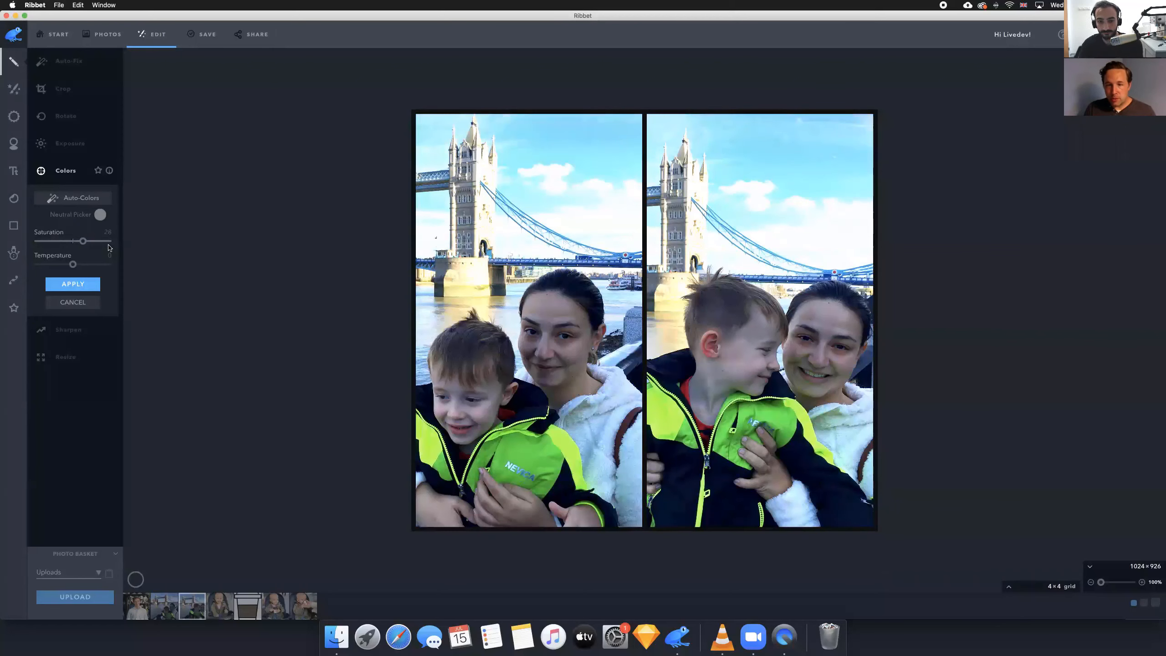
key("Right")
key("Right")
key("Right")
key("Right")
key("Right")
key("Right")
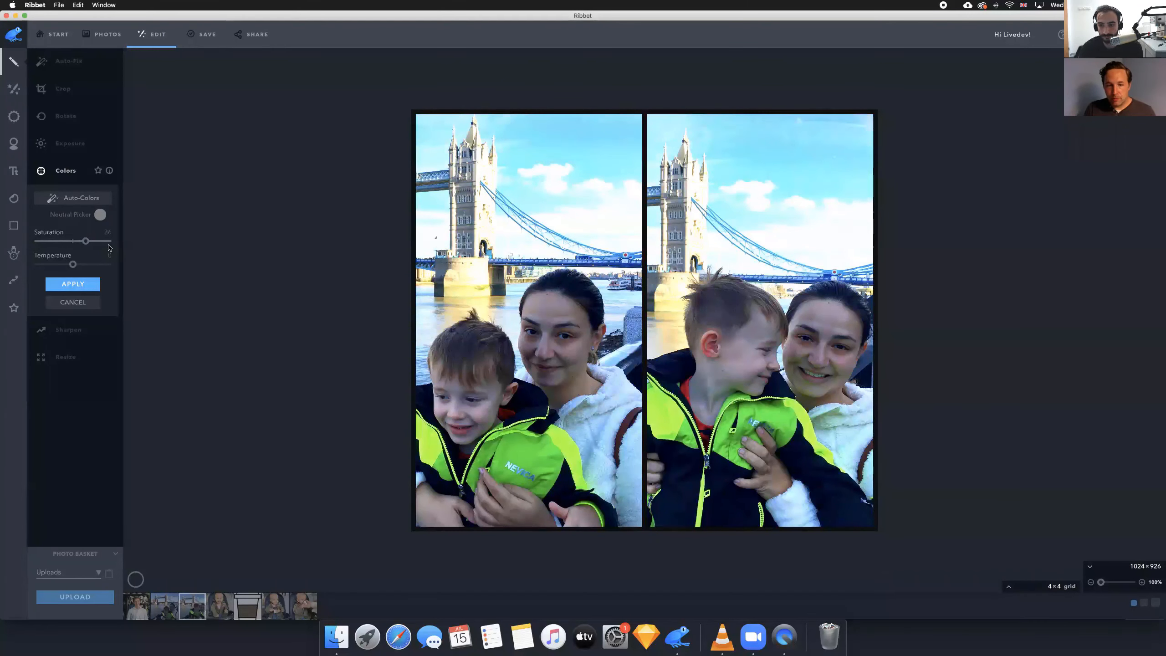
key("Left")
key("Left")
key("Left")
key("Left")
key("Left")
key("Left")
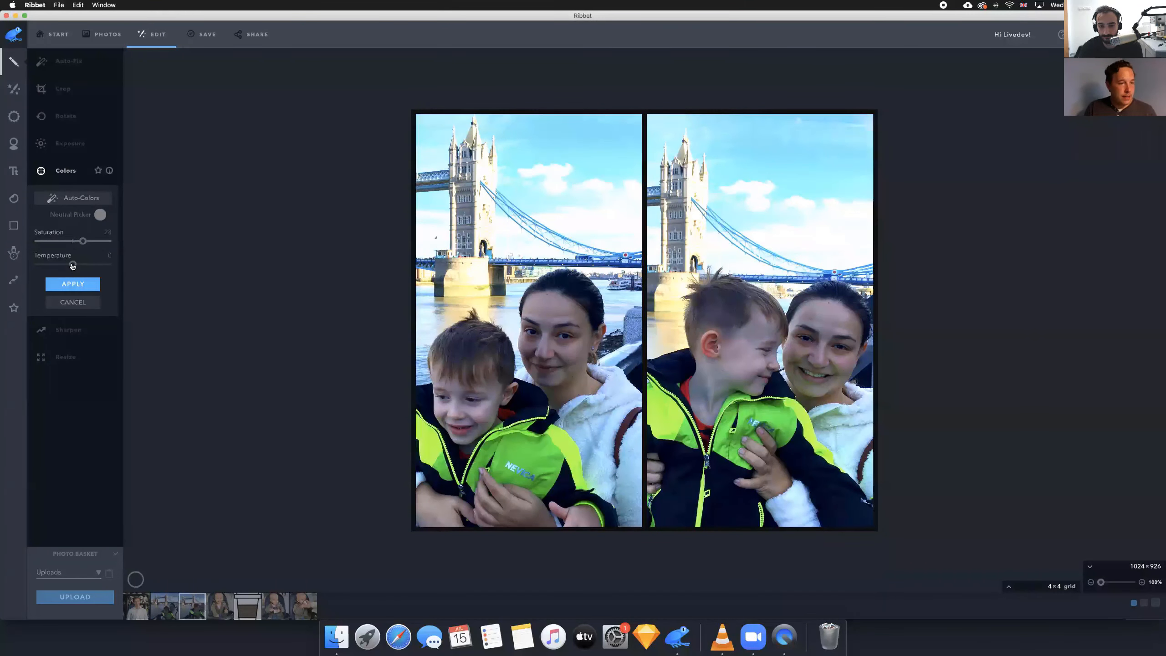
Warm the collage by setting Temperature to about 16, and apply the color changes
mouse_move(72, 267)
left_mouse_down()
mouse_move(41, 268)
mouse_move(79, 266)
left_mouse_up()
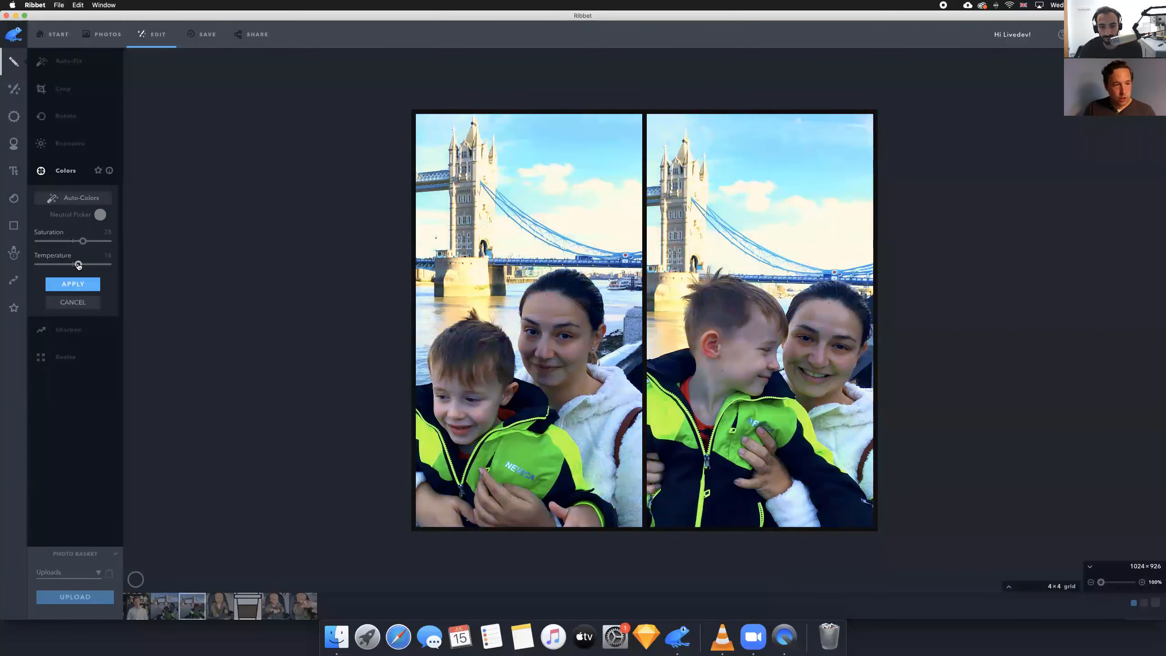
double_click(78, 266)
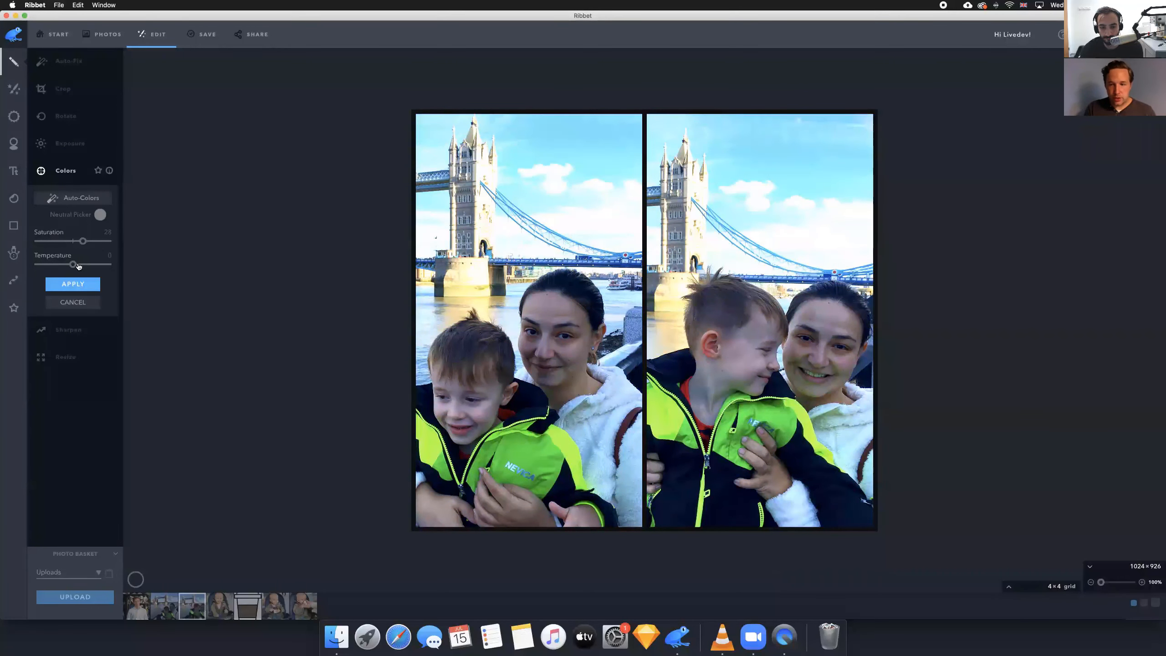
left_click_drag(73, 266, 78, 266)
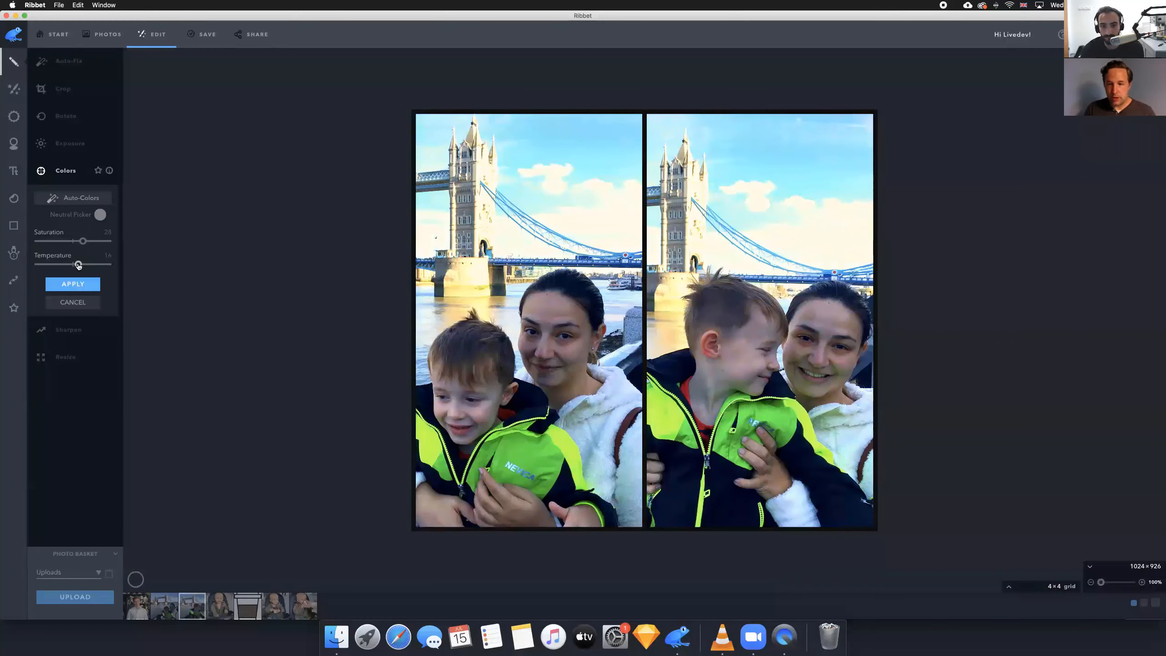
left_click_drag(78, 266, 79, 265)
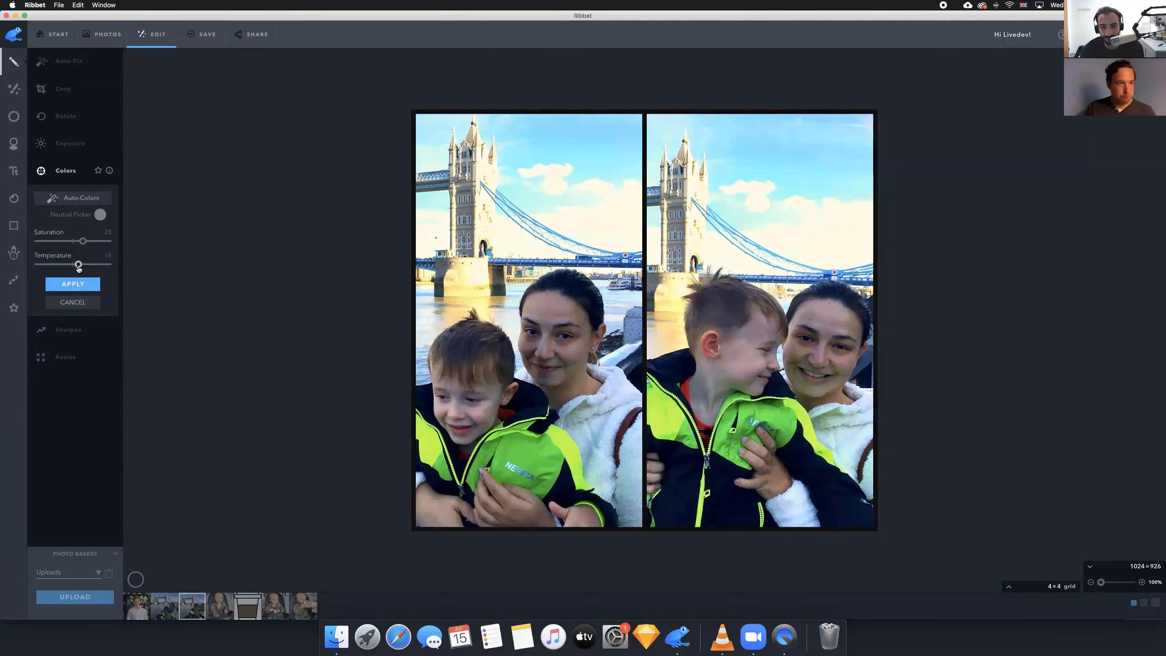
left_click(76, 284)
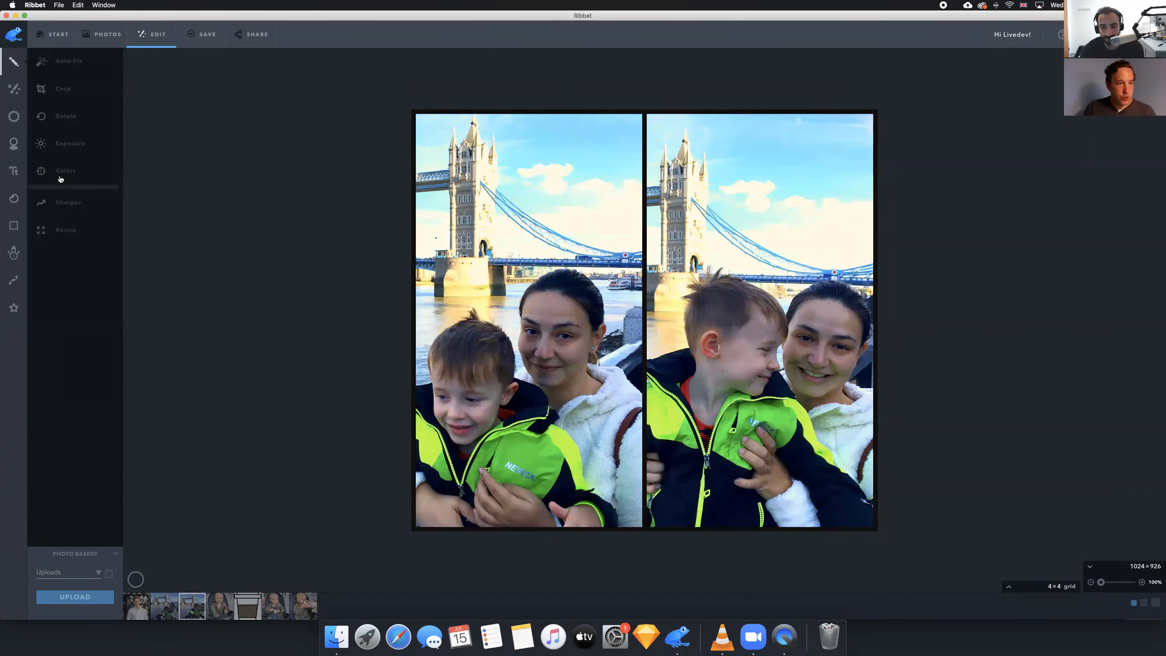
Briefly reopen the Exposure and Colors adjustments without changing them, and open the Sharpen adjustment
left_click(66, 147)
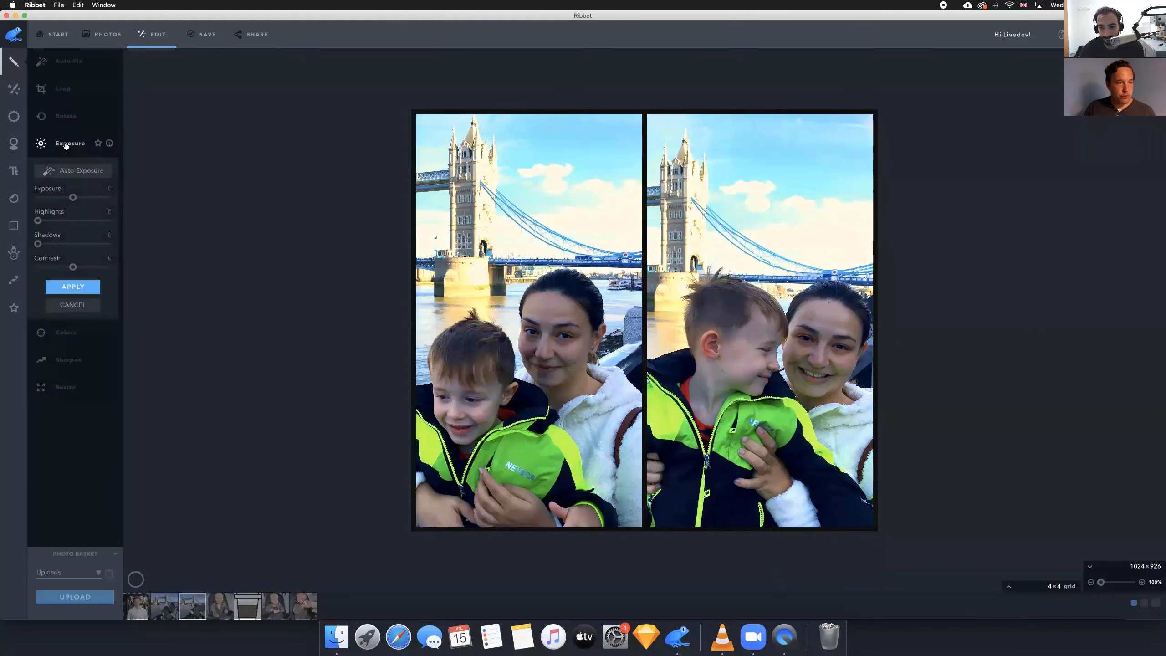
left_click(68, 189)
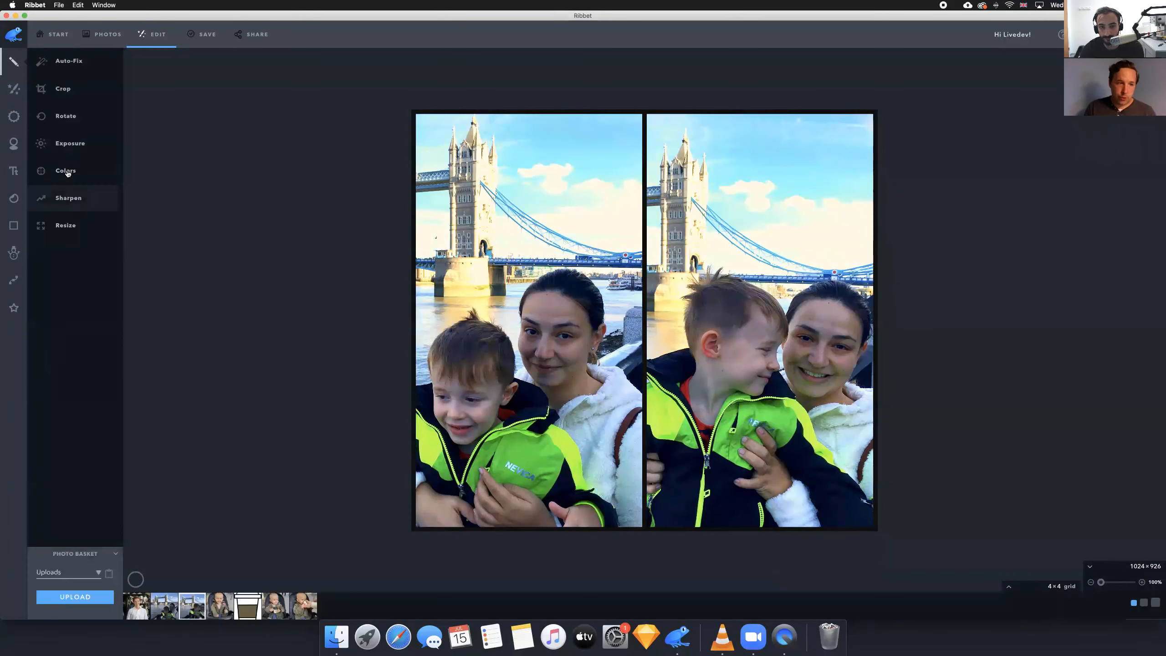
left_click(68, 172)
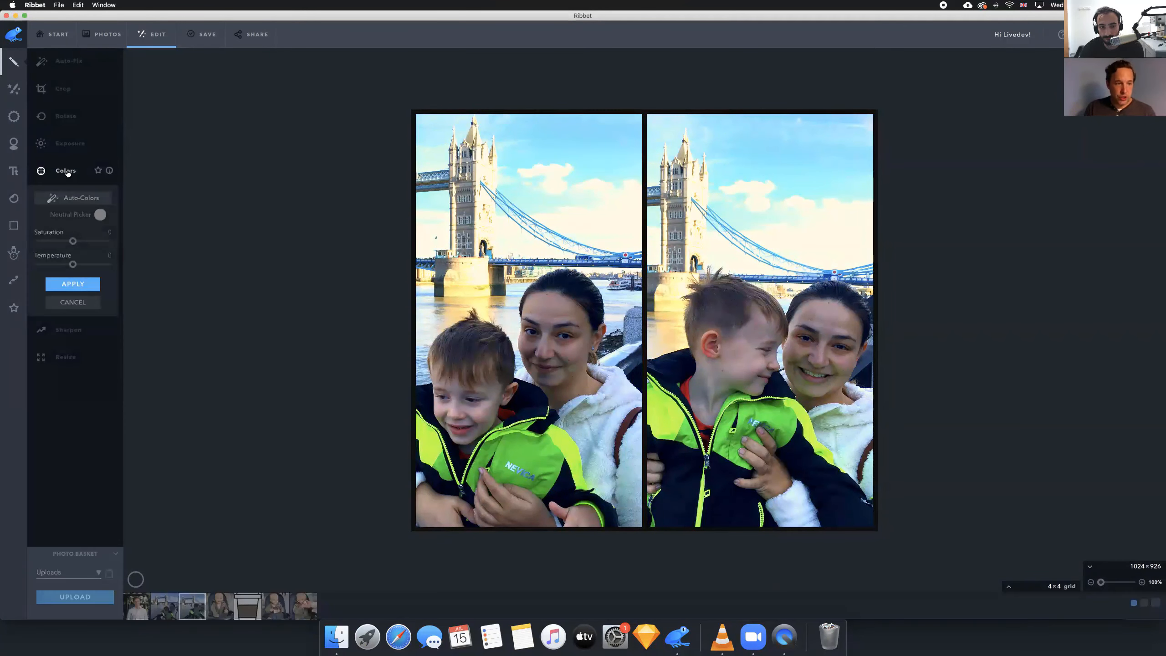
left_click(67, 172)
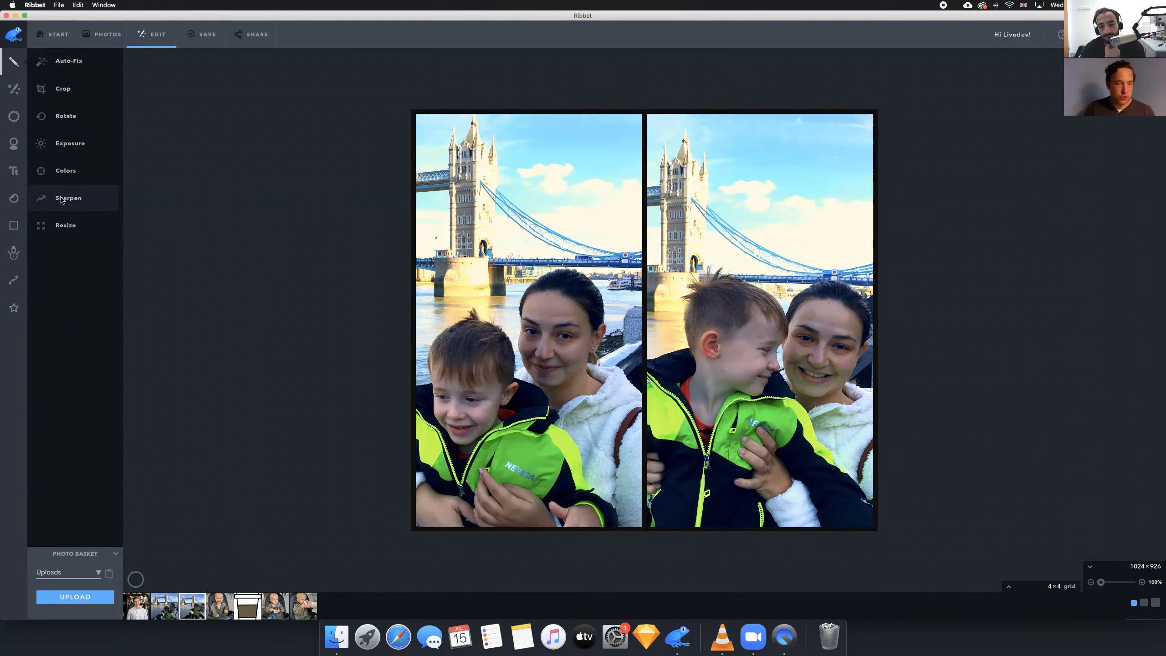
left_click(62, 200)
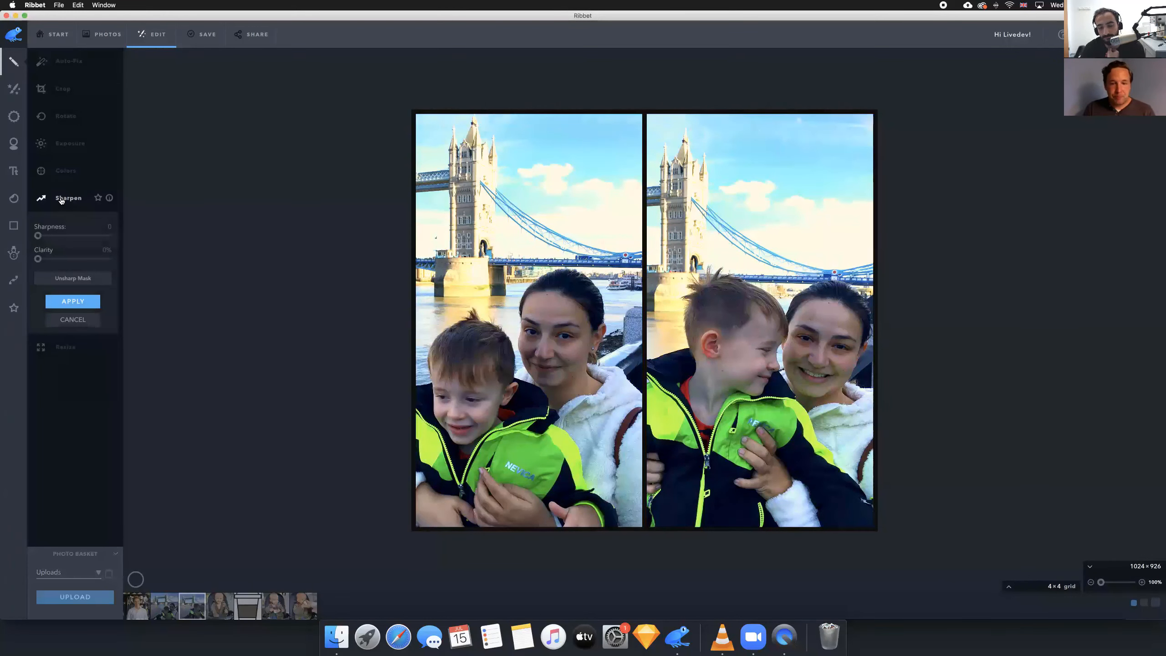
Switch to Finder, preview brightness1.JPG from the Ribbet folder on the Desktop, and close the Finder and preview windows
left_click(333, 643)
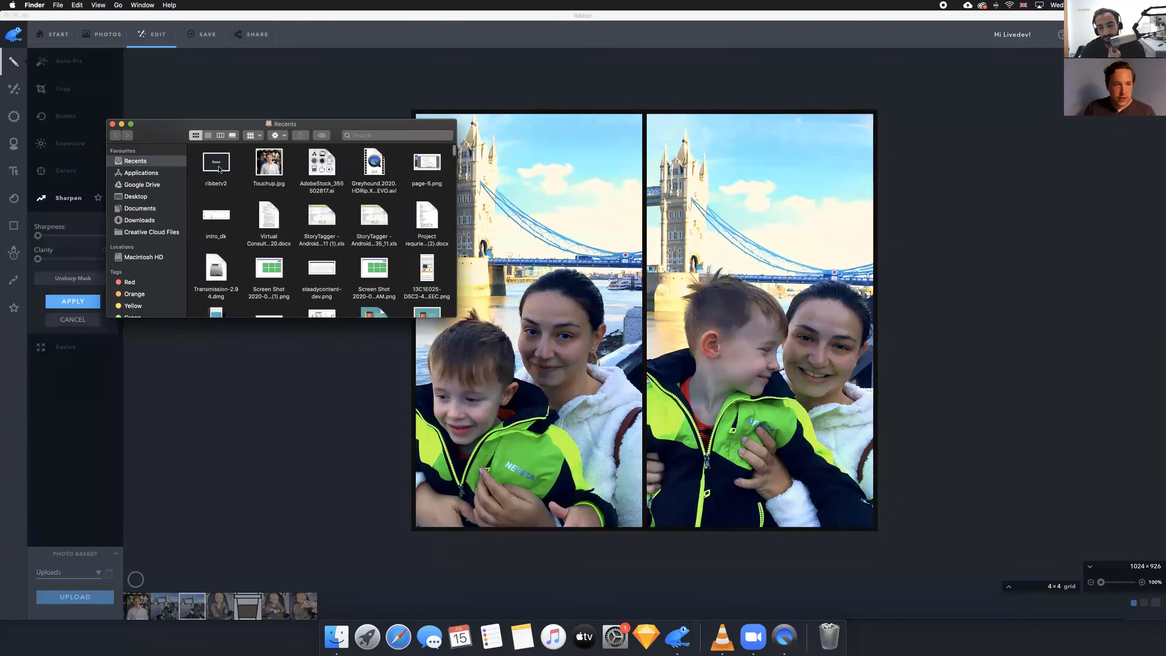
key("super+shift+d")
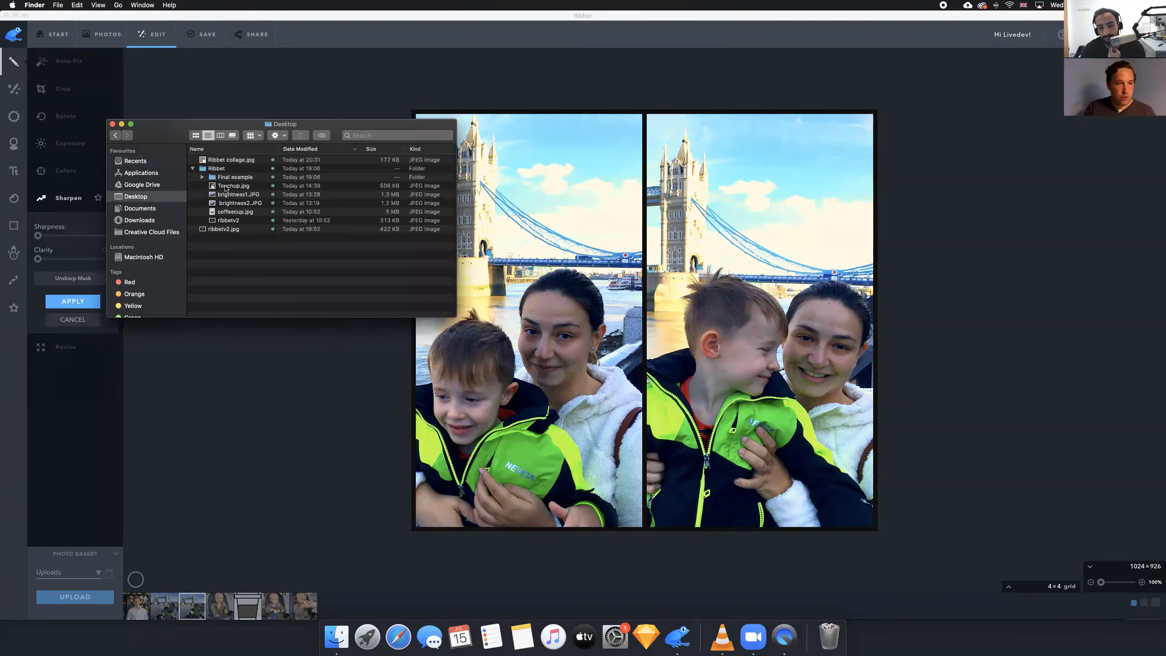
left_click(228, 186)
left_click(226, 203)
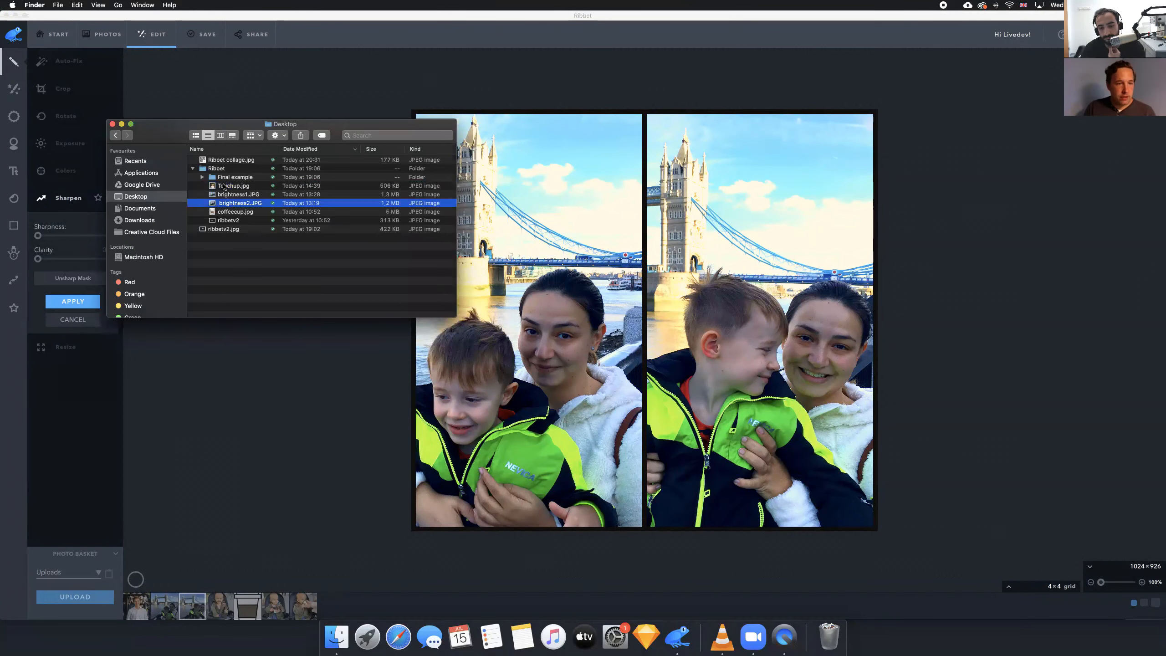
key("Up")
key("Up")
left_click(229, 196)
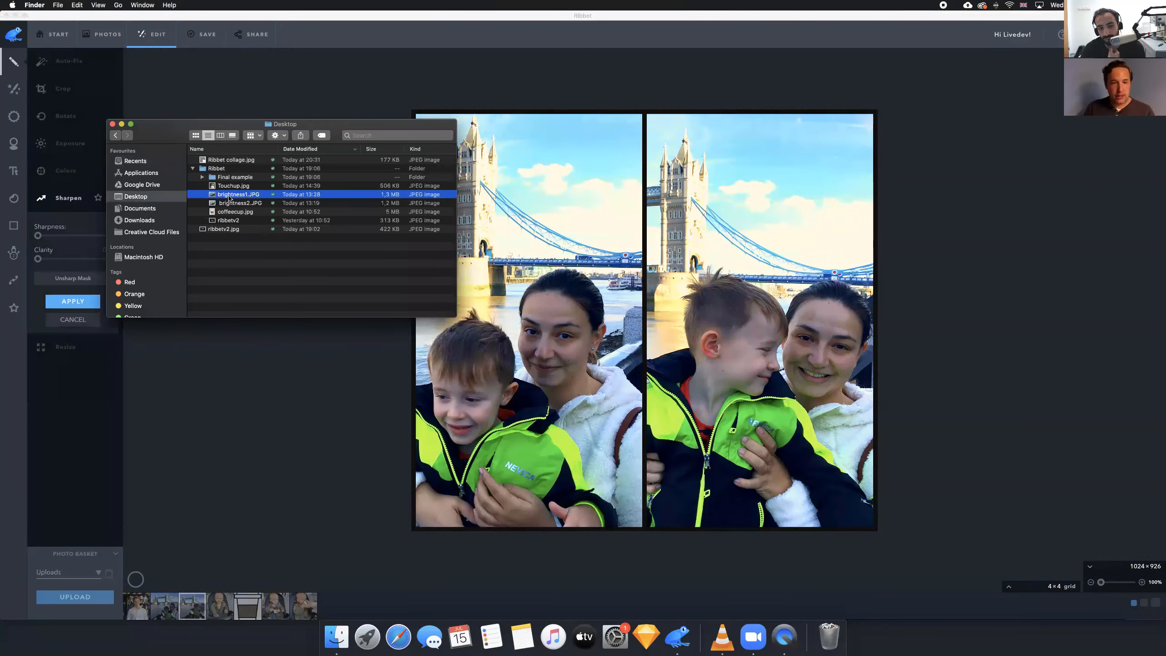
key("space")
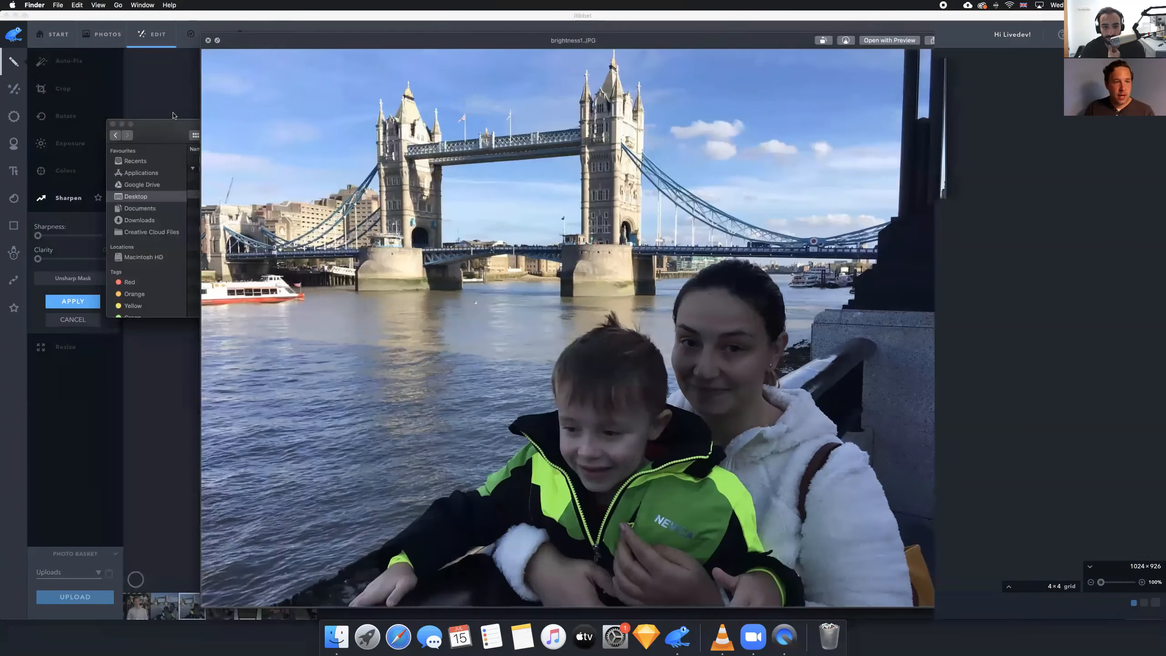
key("super+w")
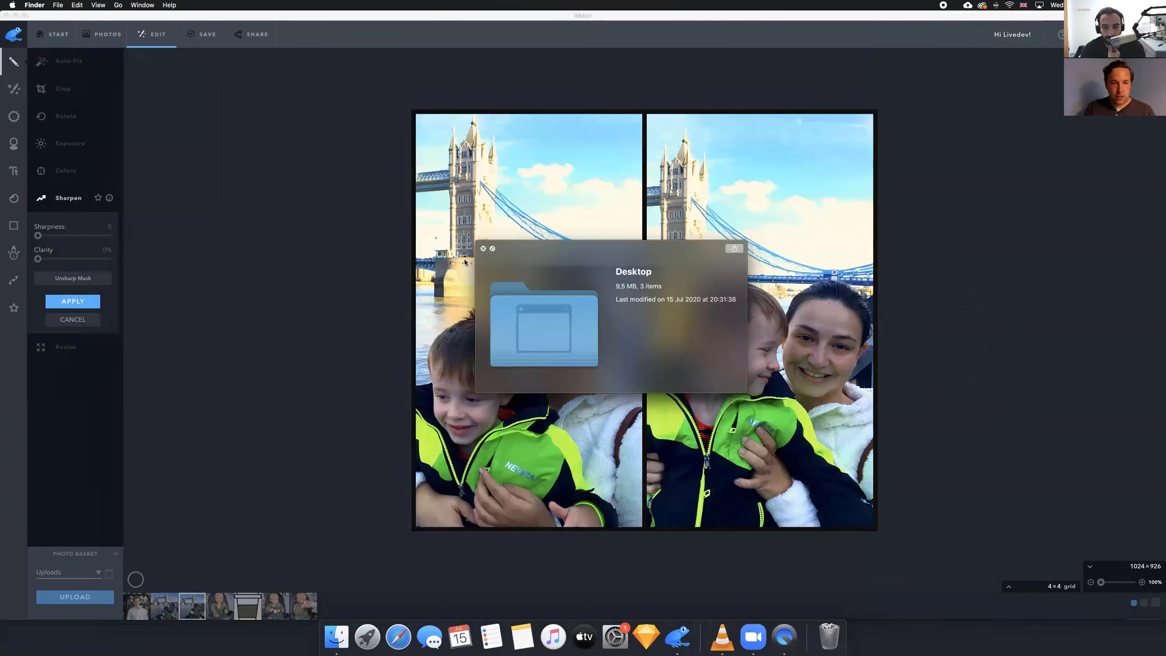
left_click(484, 249)
Open a new Finder window on the Desktop, preview the original brightness1.JPG for comparison with the collage, and close both windows
left_click(337, 637)
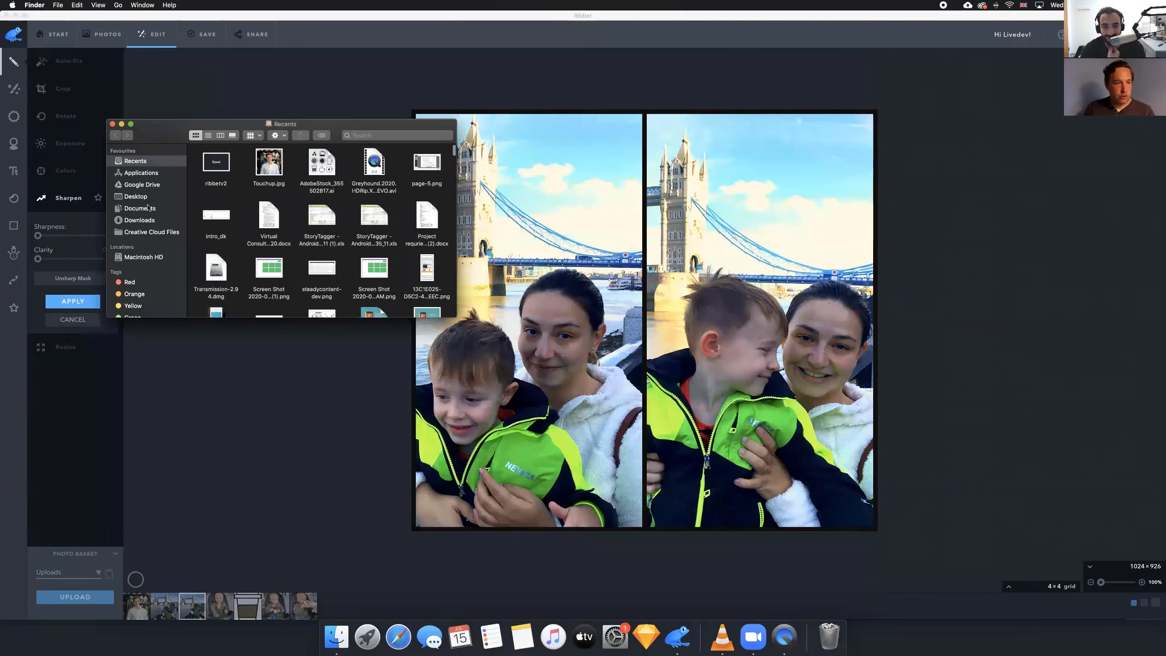
left_click(133, 209)
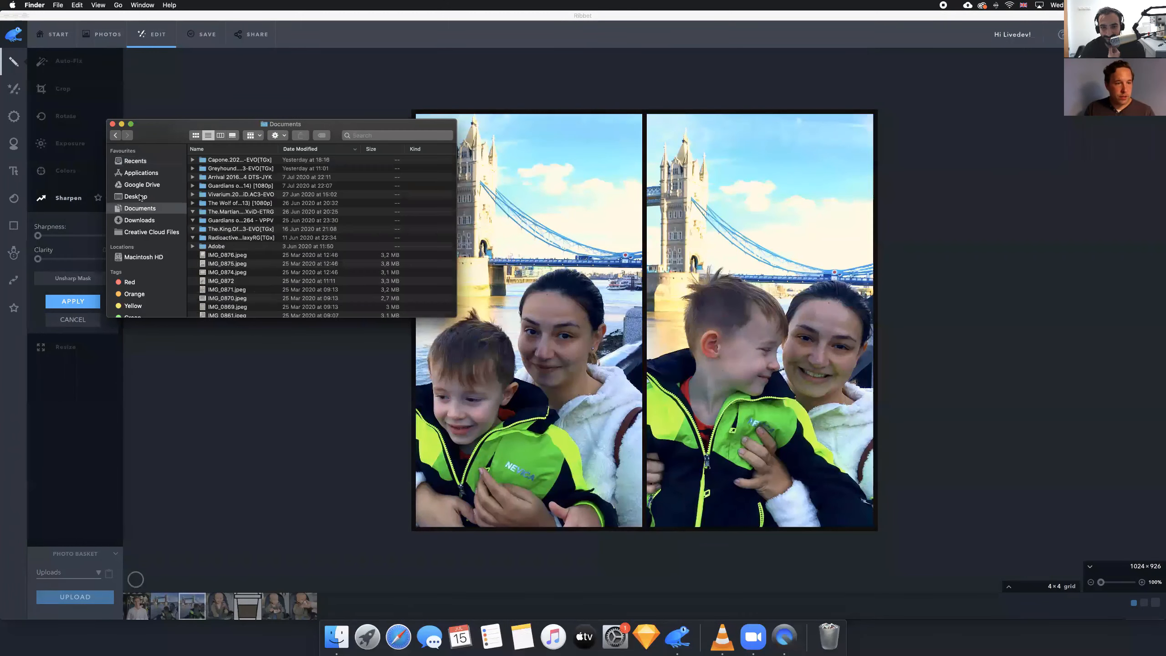
left_click(135, 196)
left_click(225, 185)
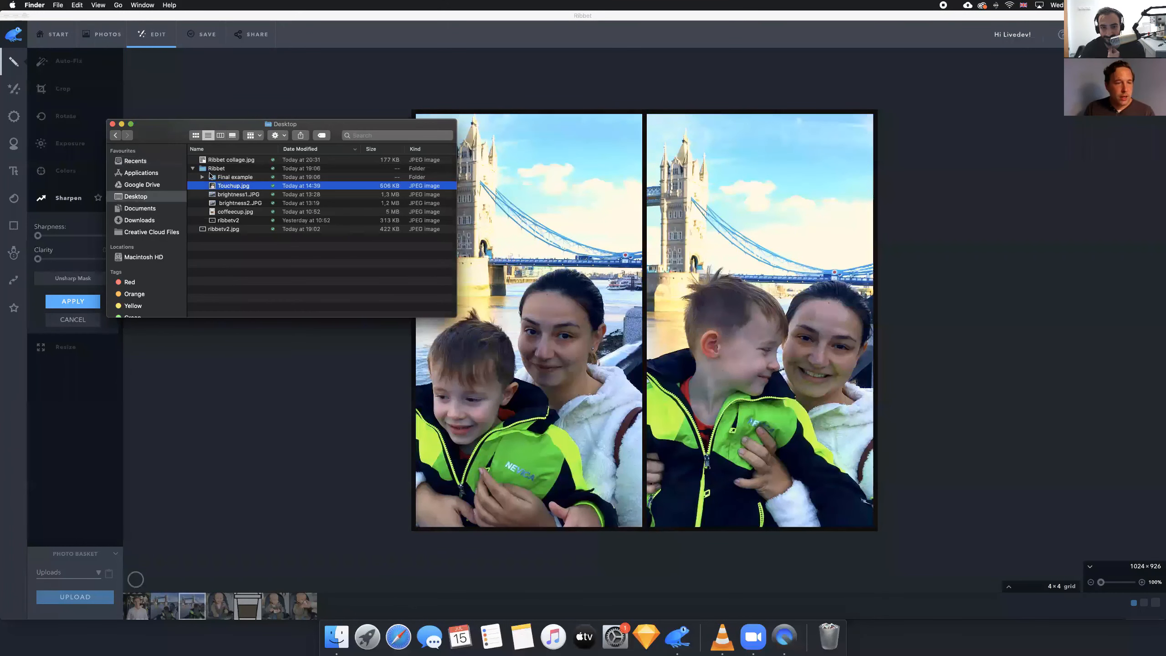
left_click(223, 195)
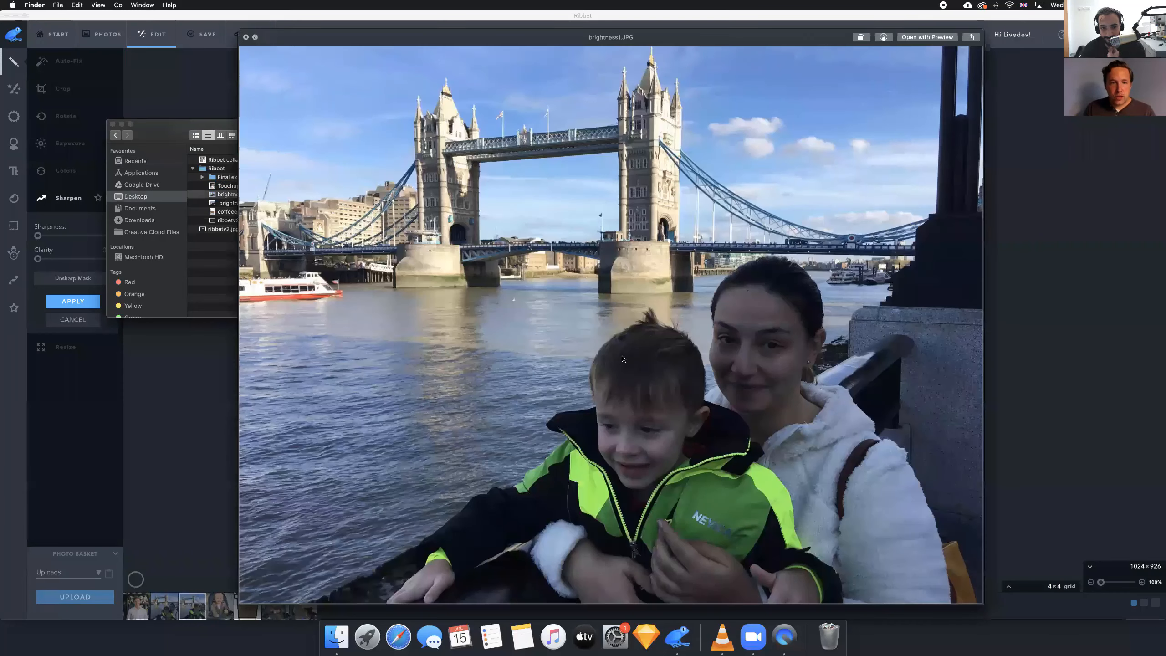
scroll(530, 307, "right", 3)
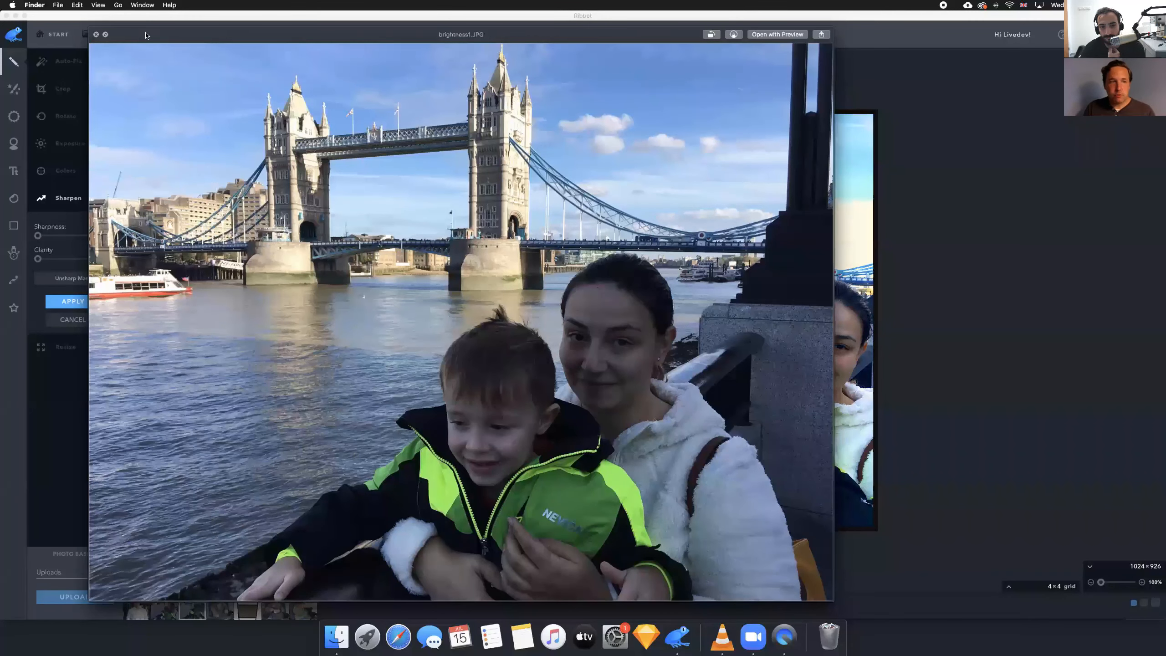
left_click(96, 35)
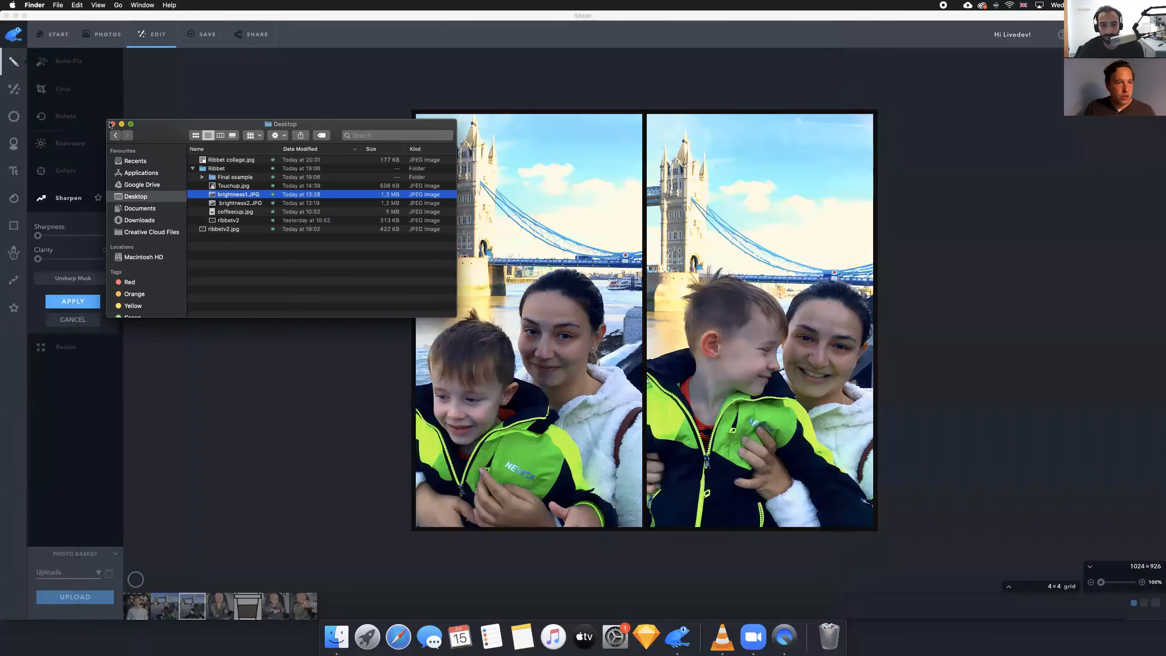
left_click(112, 124)
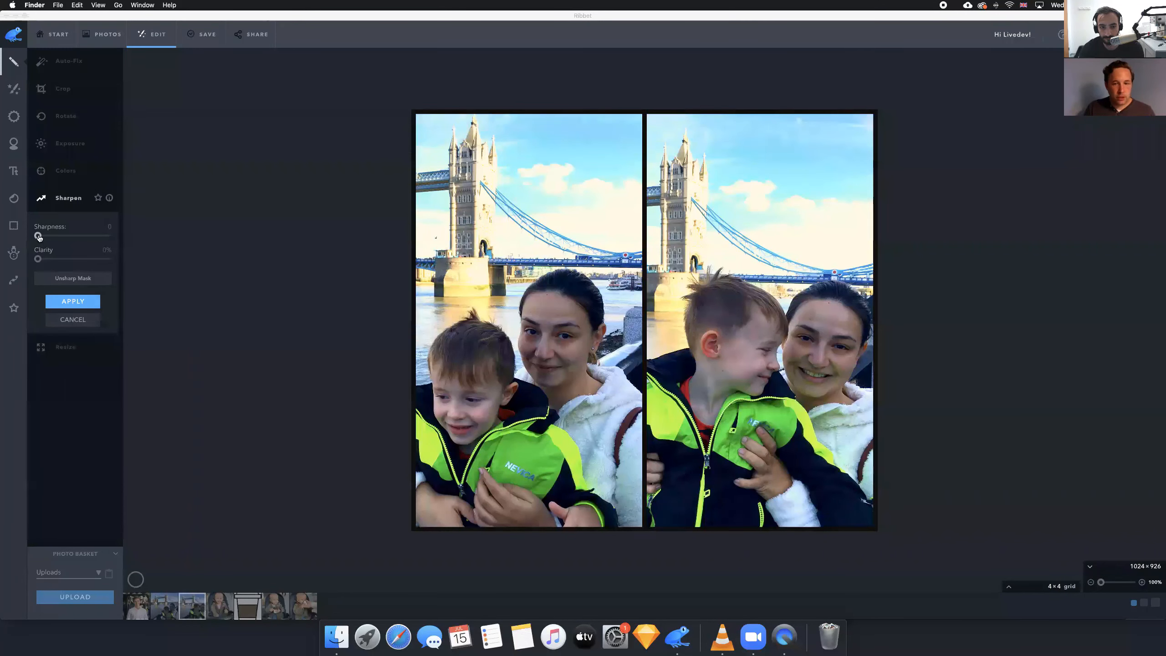
Sharpen the collage with Sharpness at about 6 and a low Clarity value, and apply the changes
left_click_drag(38, 237, 64, 238)
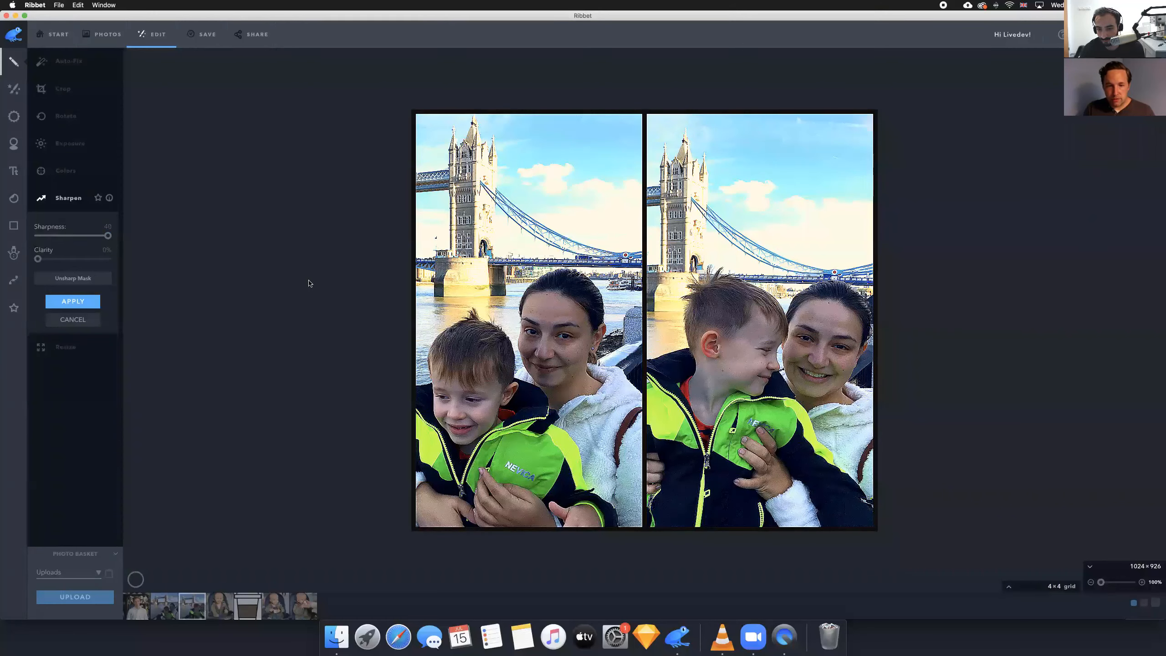
left_click_drag(78, 236, 47, 236)
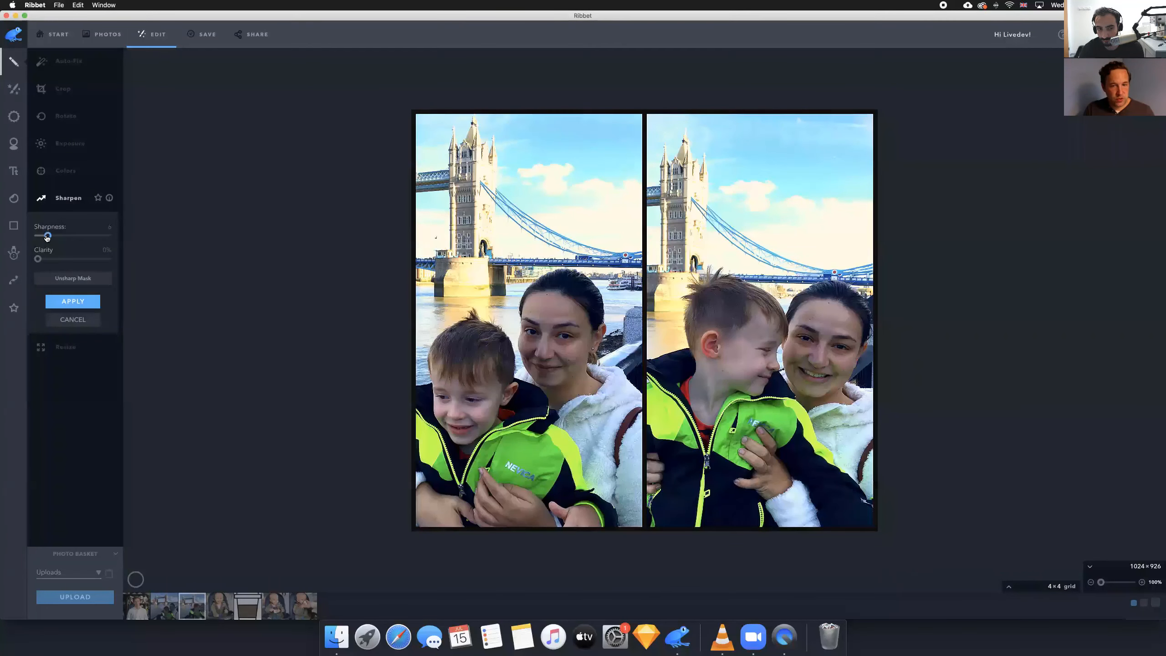
left_click(56, 259)
left_click(35, 260)
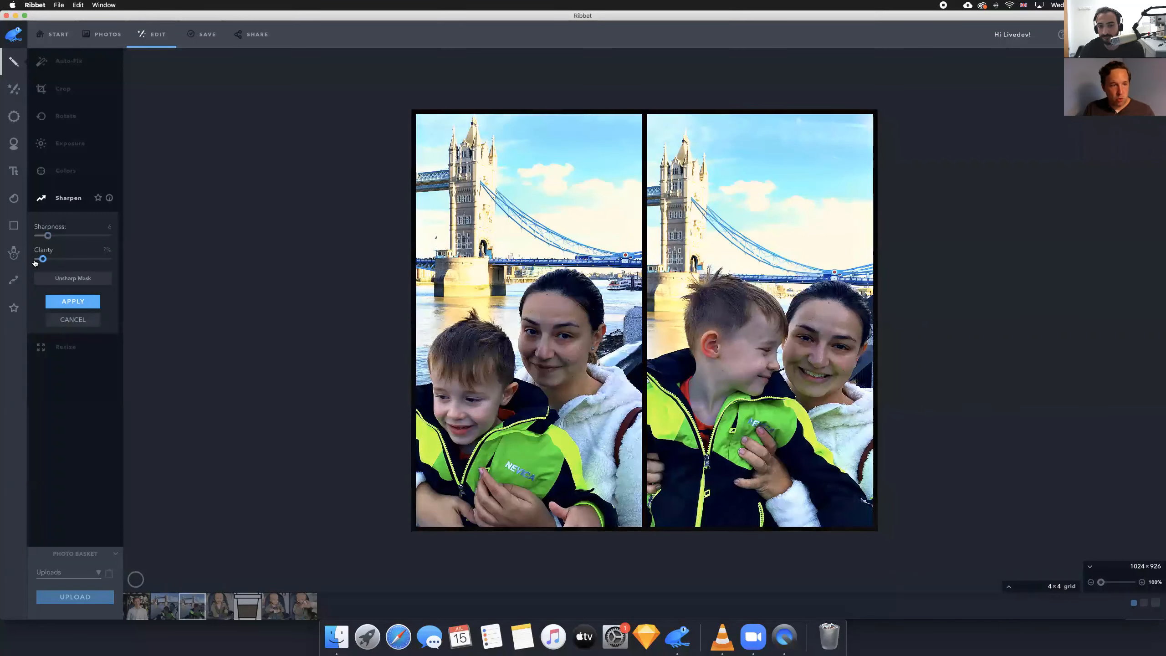
left_click(73, 302)
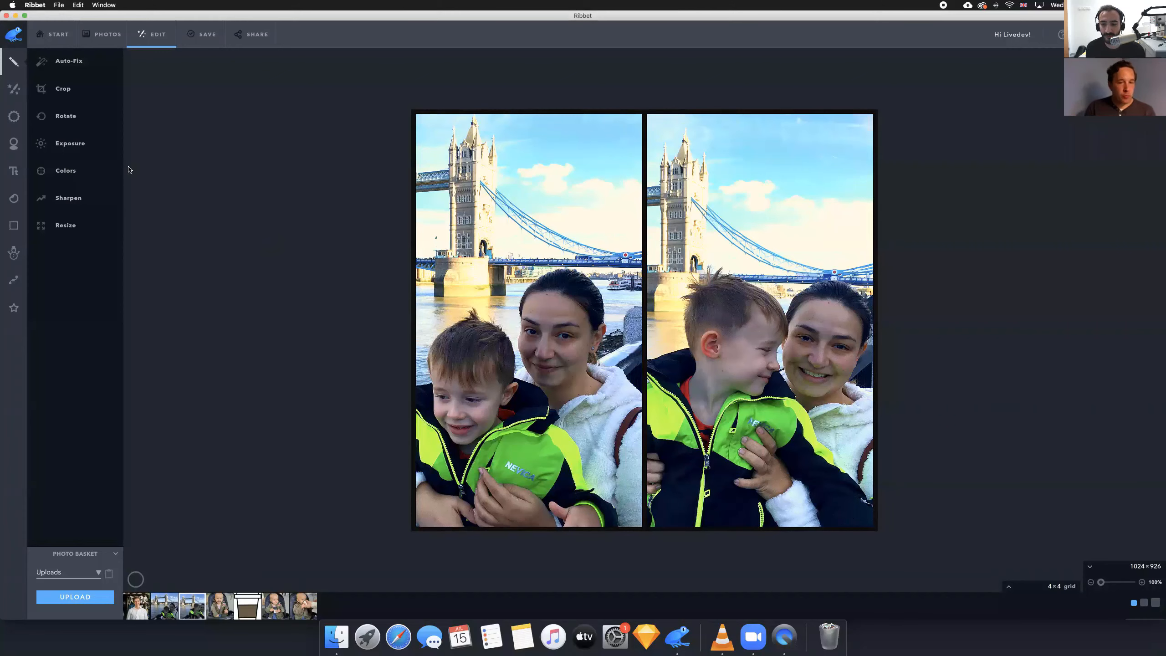
Briefly open the Exposure adjustment, and browse the Touch Up tools for skin, eyes and mouth
left_click(69, 147)
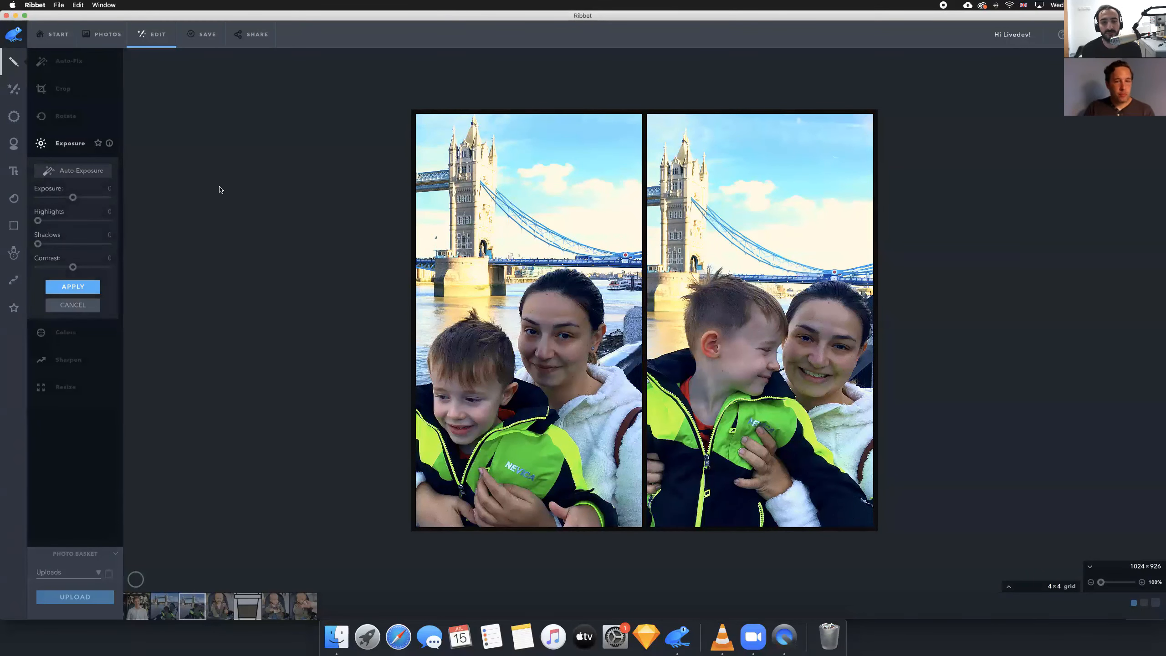
key("Escape")
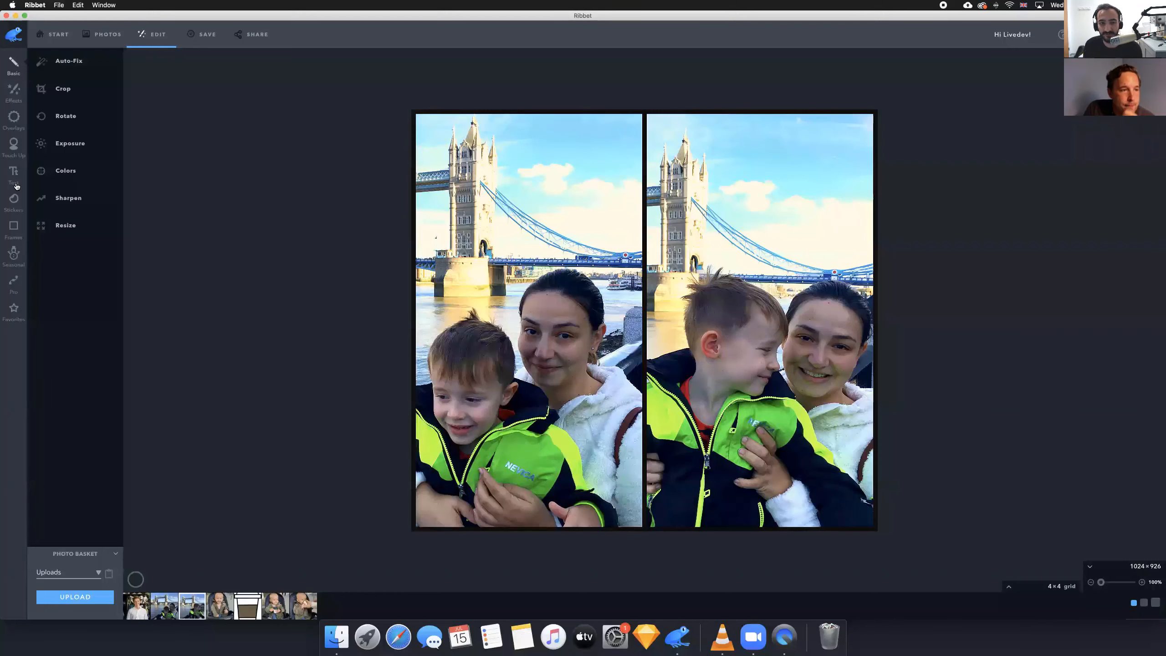
left_click(13, 146)
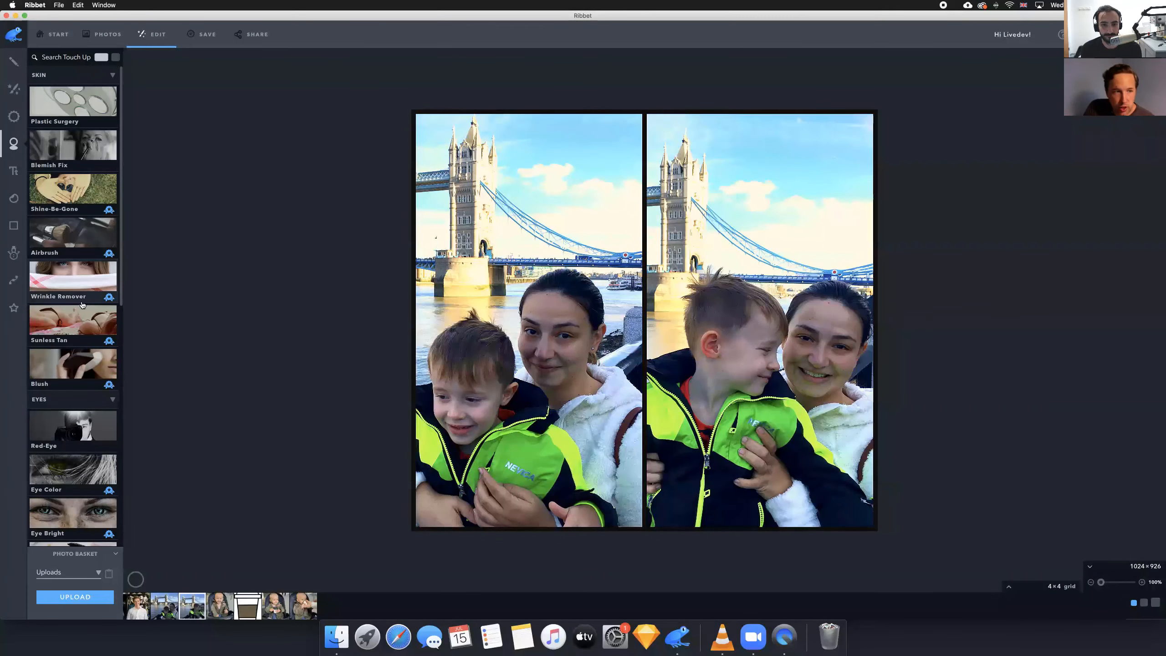
scroll(78, 352, "down", 10)
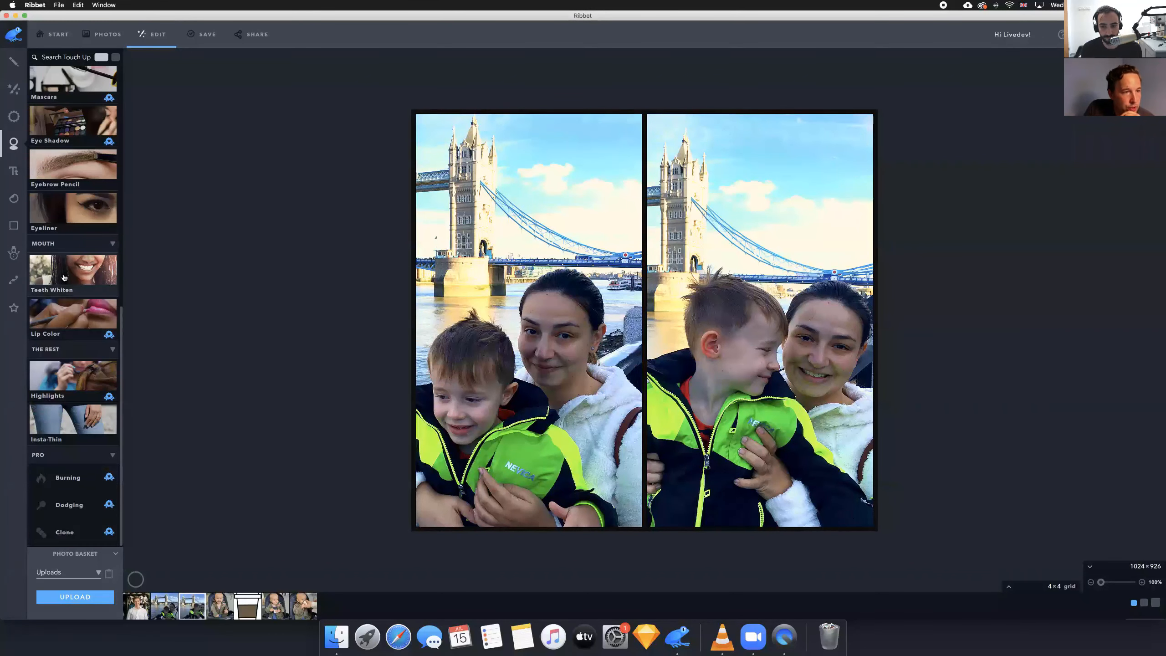
scroll(65, 277, "up", 5)
scroll(65, 277, "up", 5)
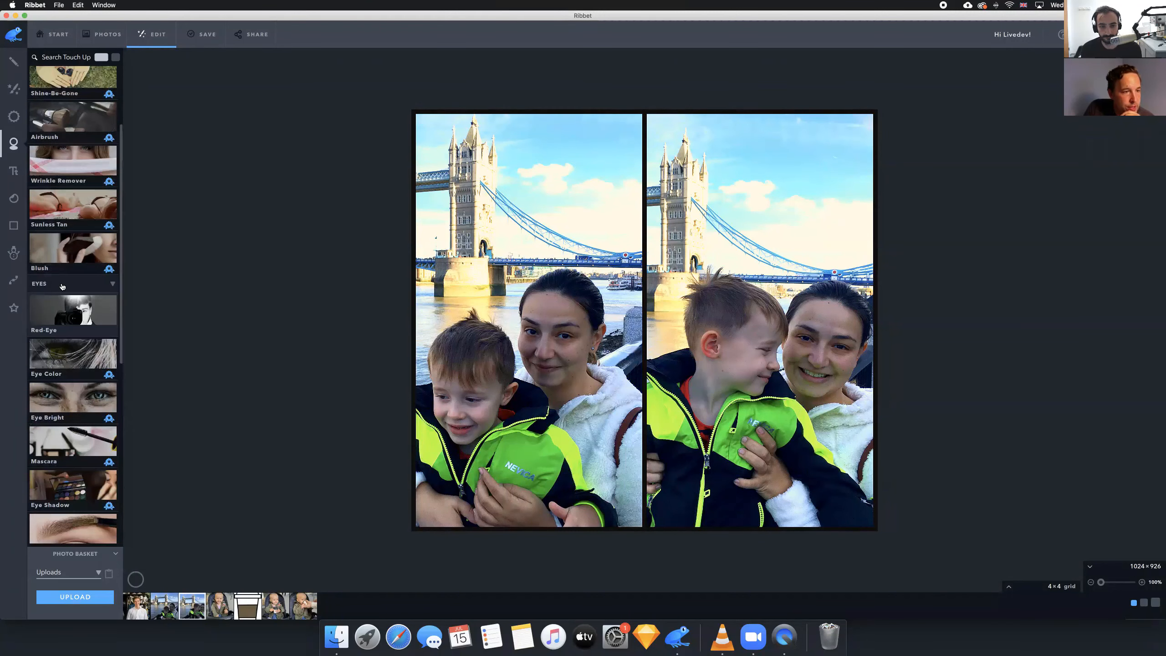
scroll(62, 281, "up", 2)
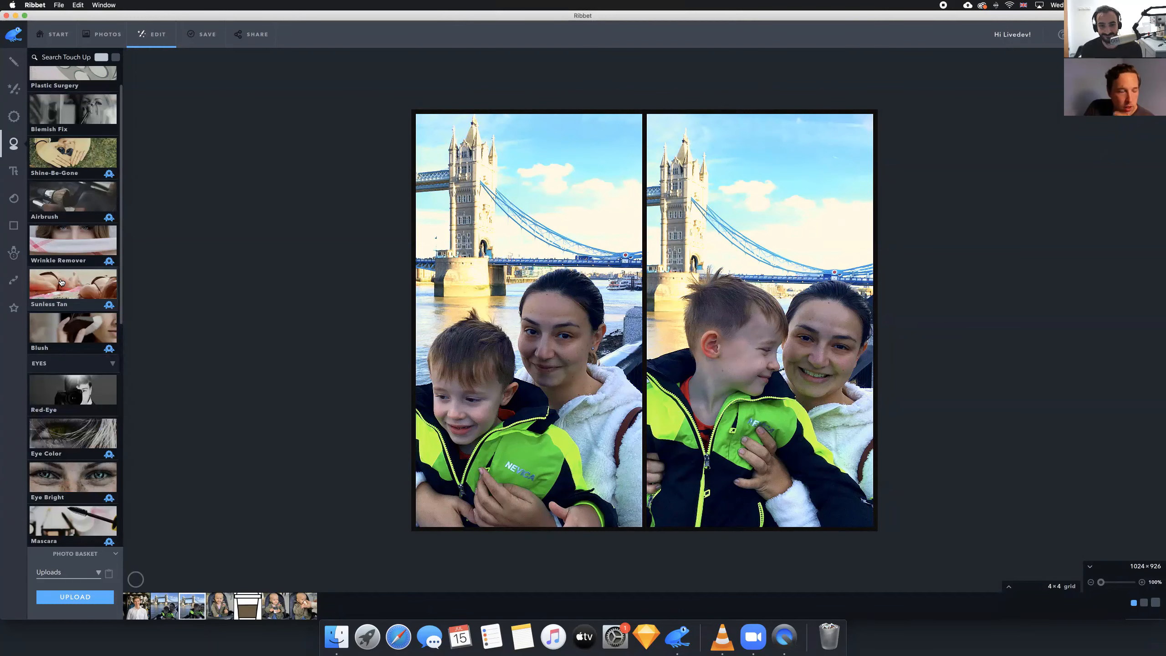
Open the Sunless Tan touch-up and try out several of its tan colors
left_click(61, 282)
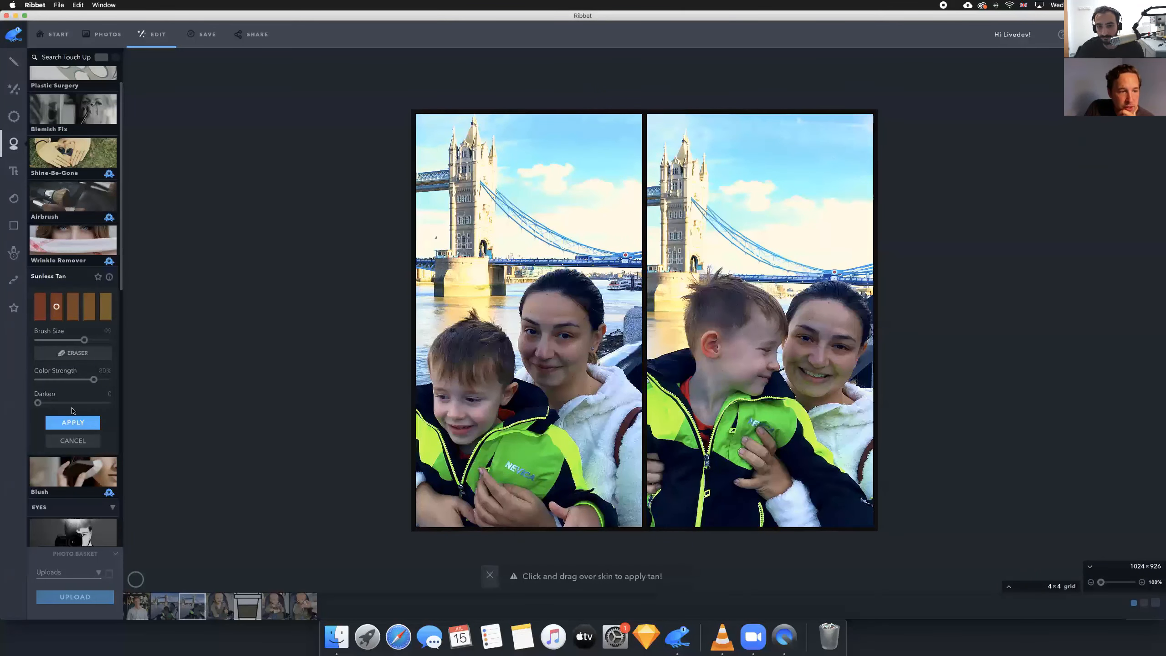
left_click(72, 307)
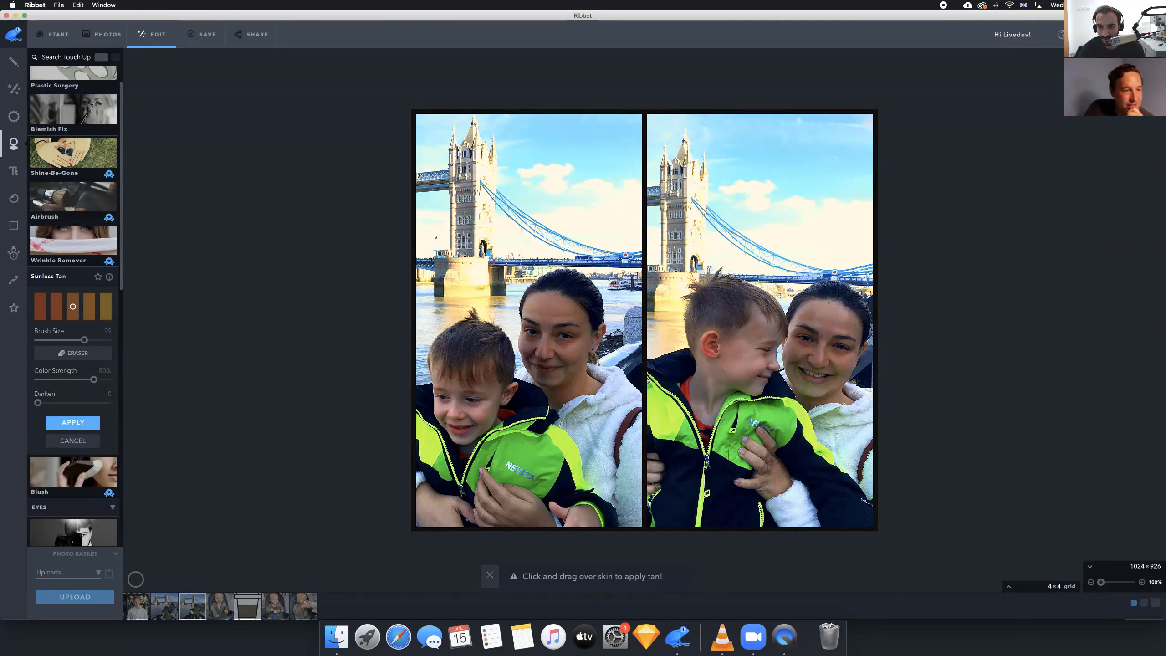
left_click(102, 311)
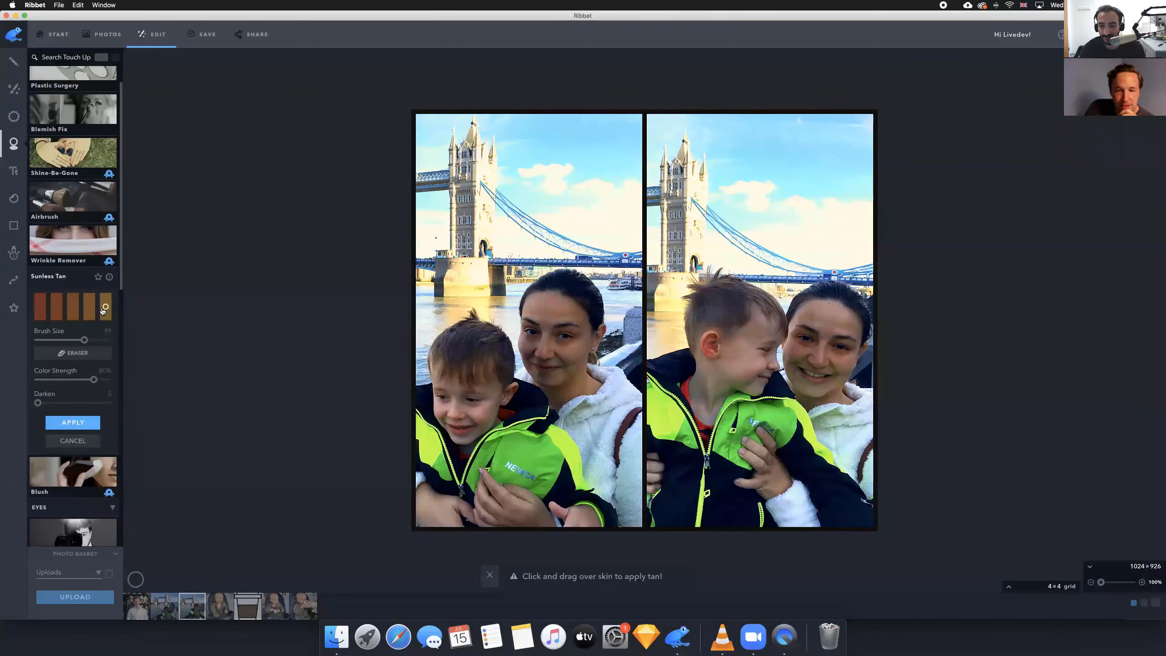
left_click(41, 307)
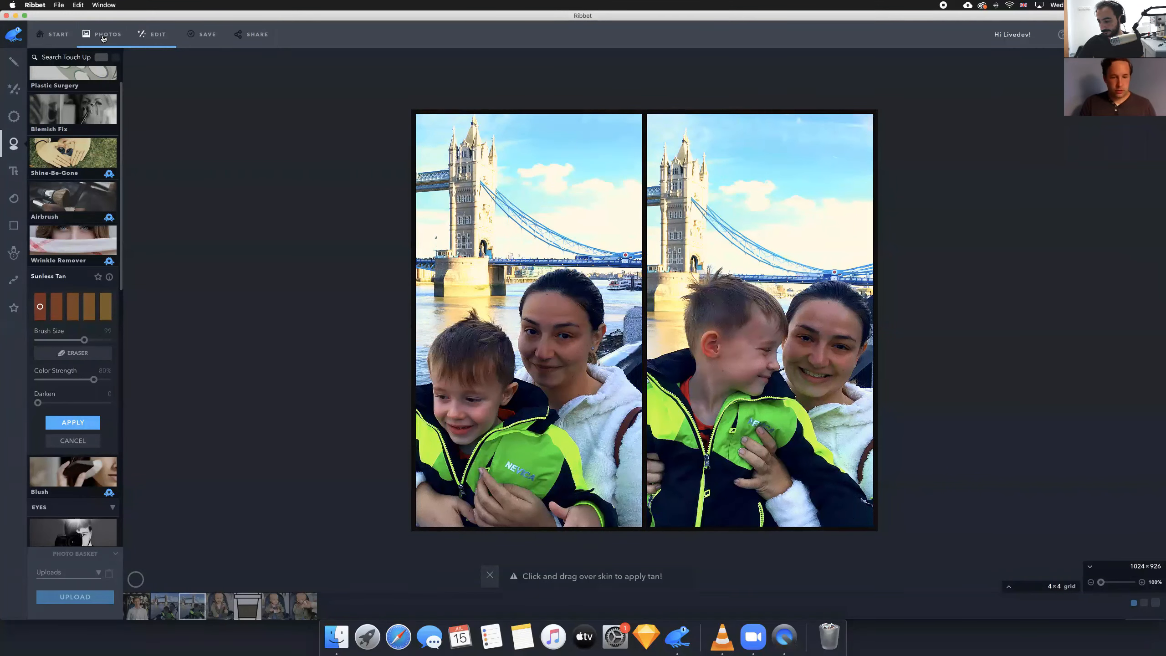
Return to the start page and close the Ribbet collage that is being edited
left_click(51, 36)
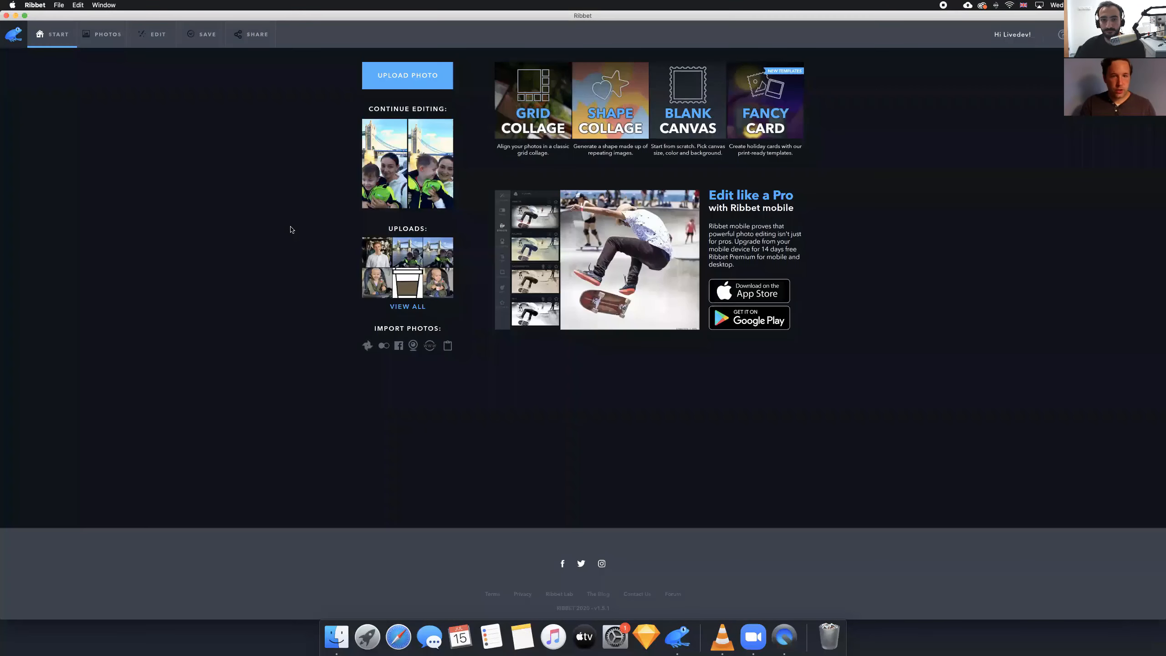
mouse_move(379, 198)
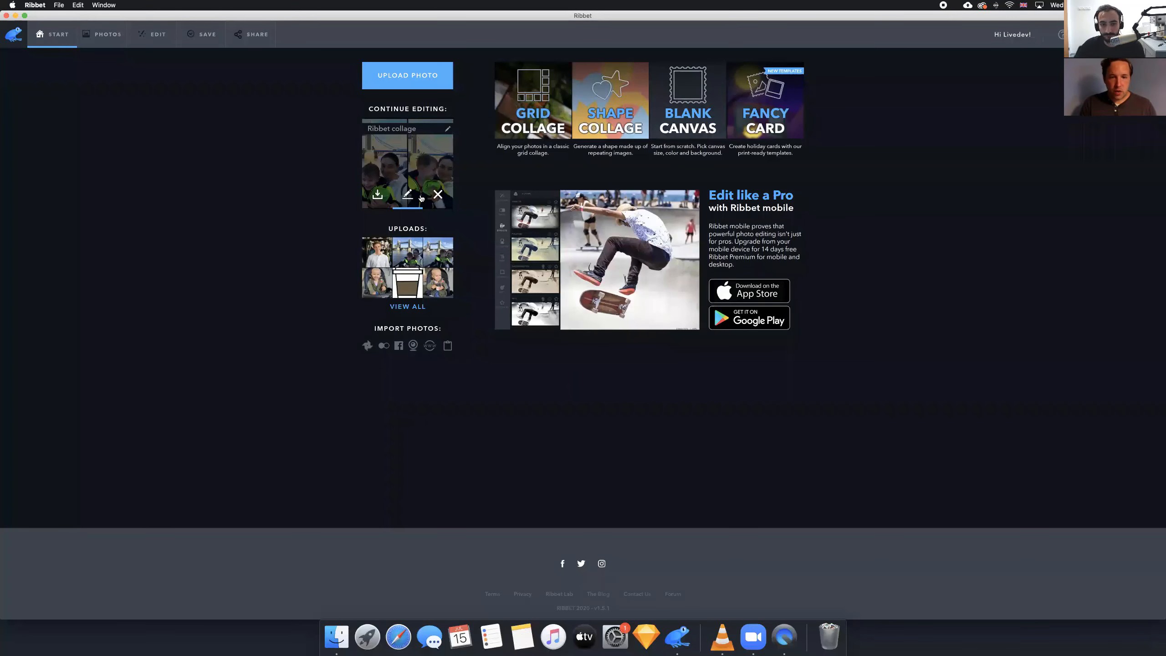
left_click(437, 195)
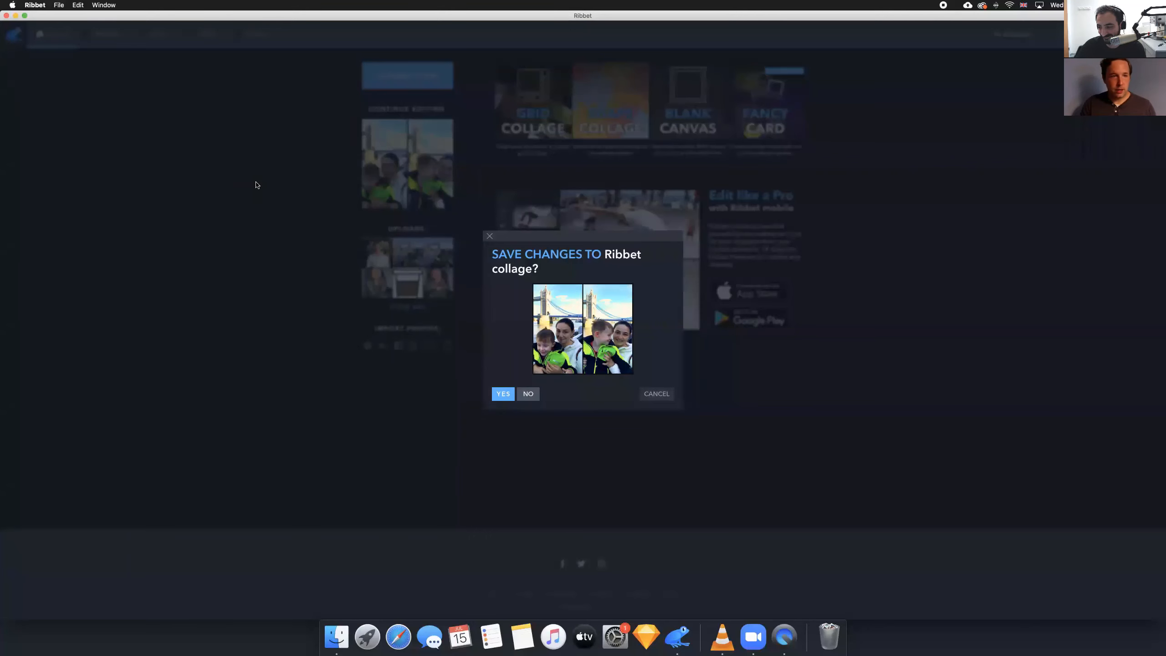
key("Return")
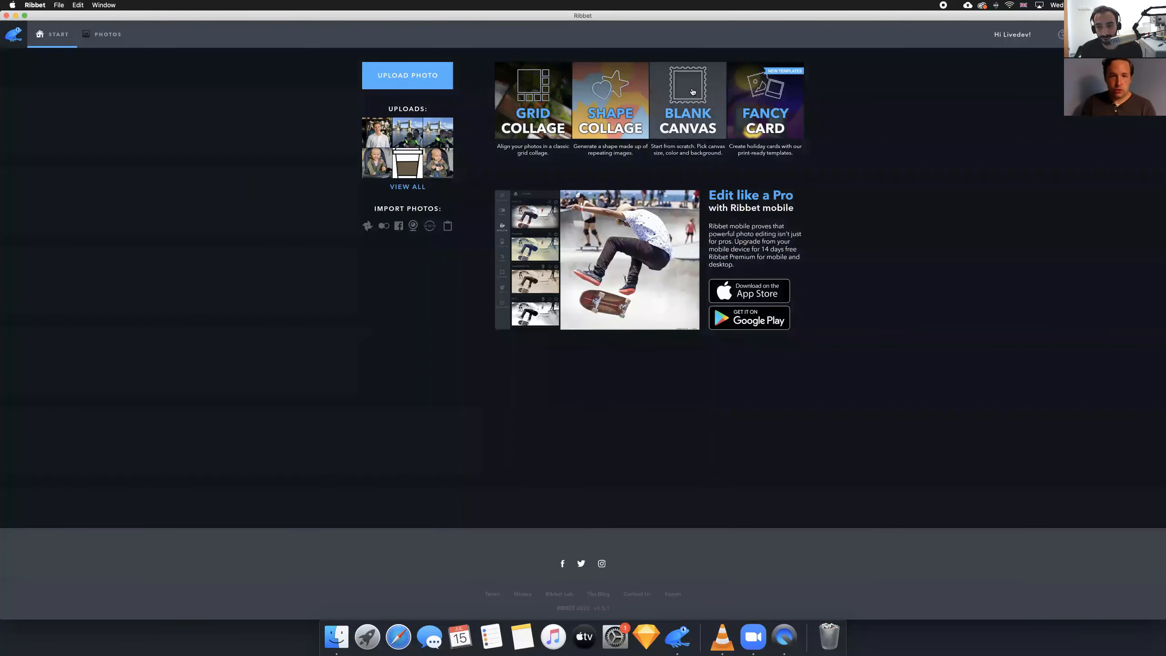
Open the uploaded portrait of the man in the white dress shirt for editing
left_click(423, 75)
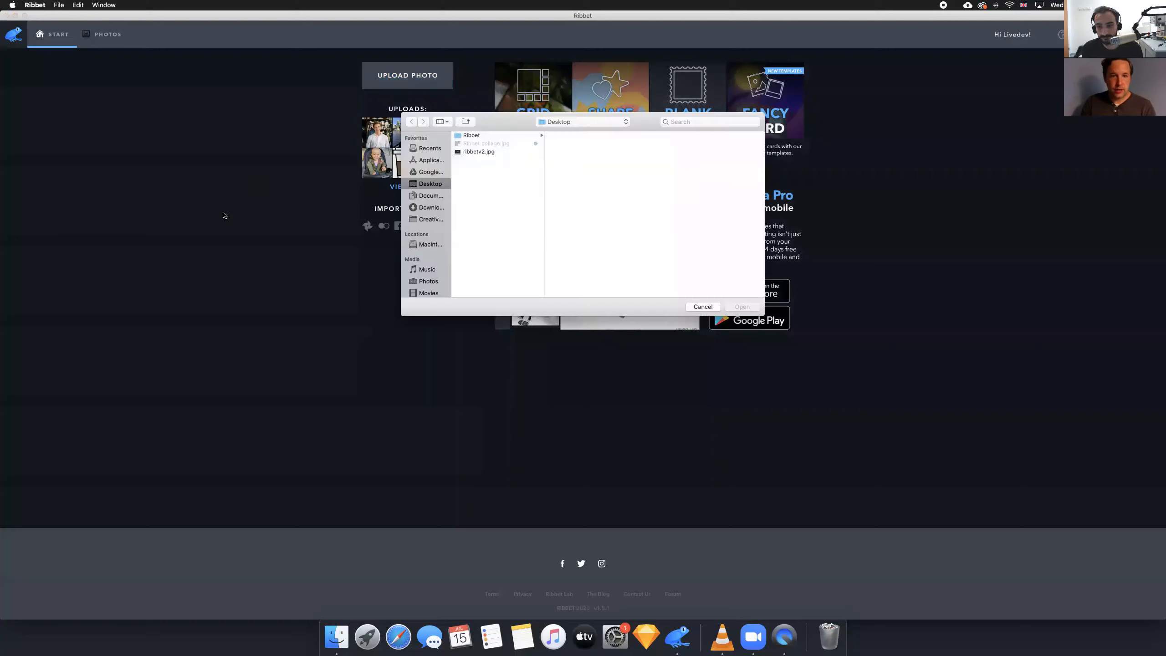
left_click(702, 306)
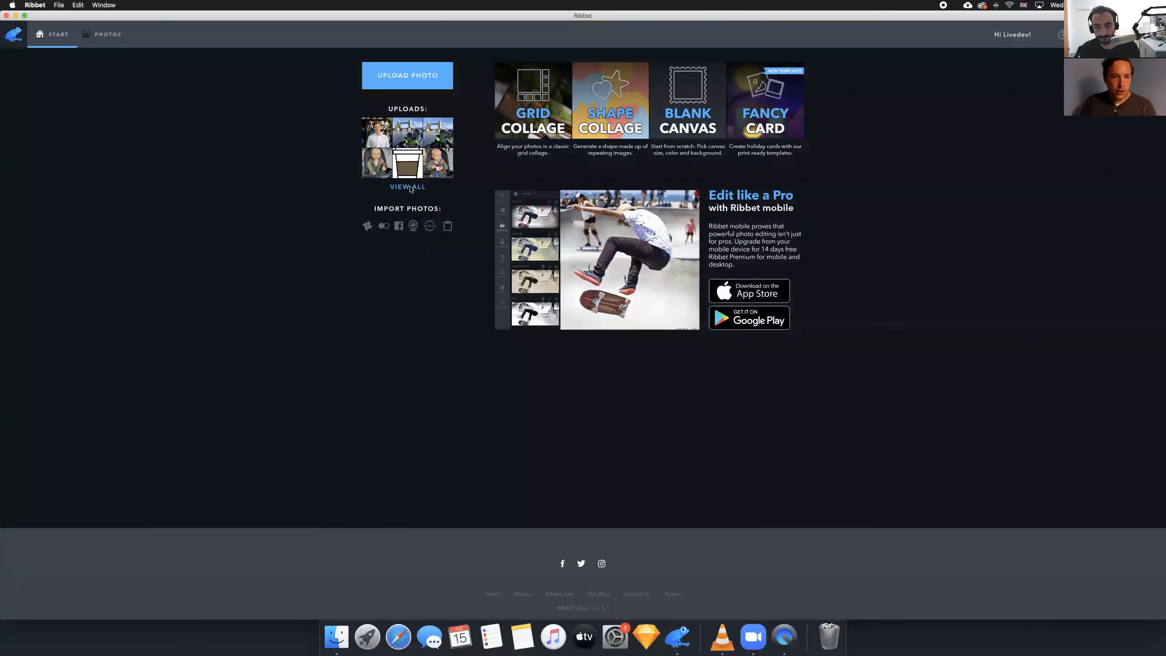
left_click(409, 187)
mouse_move(163, 110)
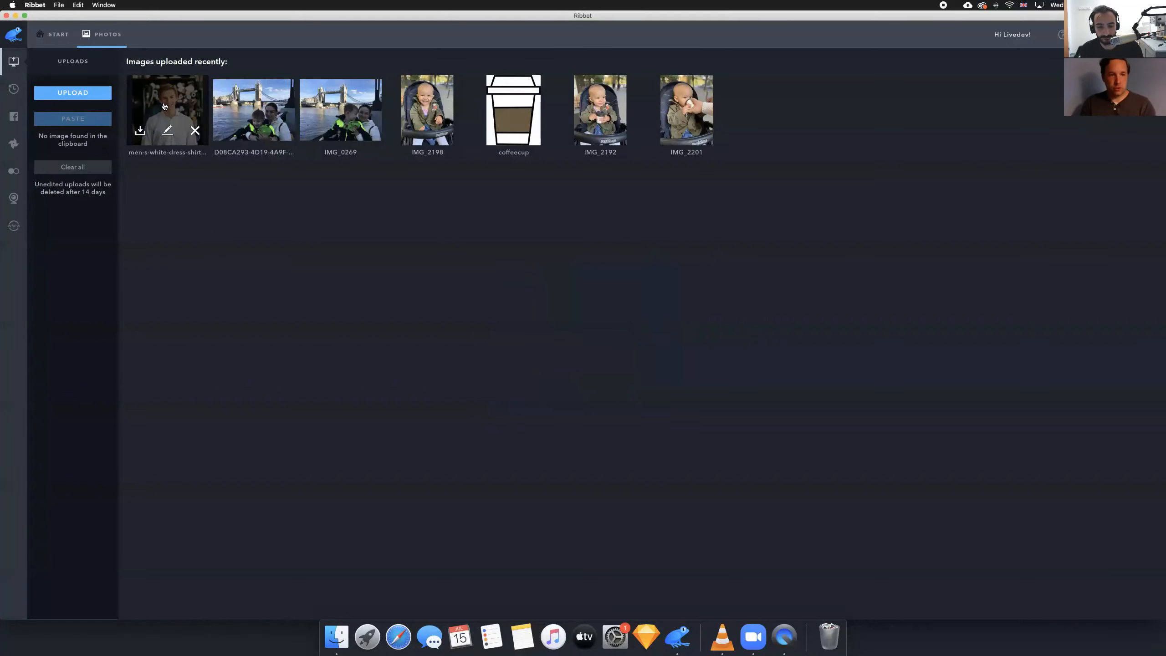
left_click(164, 107)
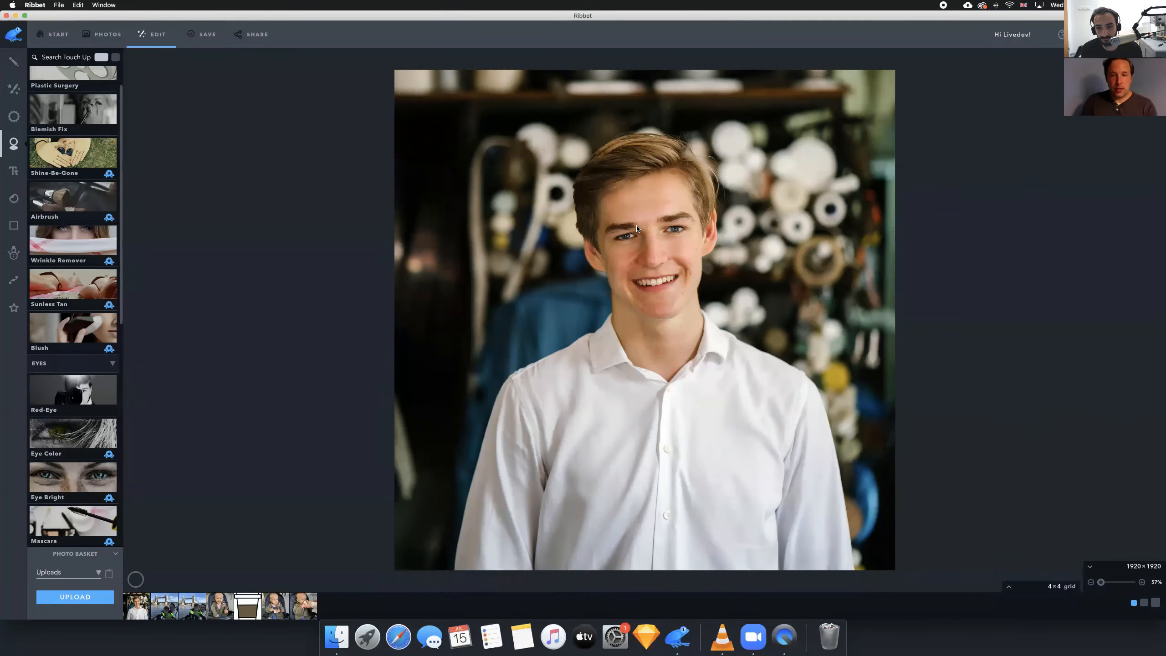
Set up the Teeth Whiten touch-up for the man's smile in Natural mode, with Brush Size about 23 and Fade about 19%
scroll(643, 227, "up", 5)
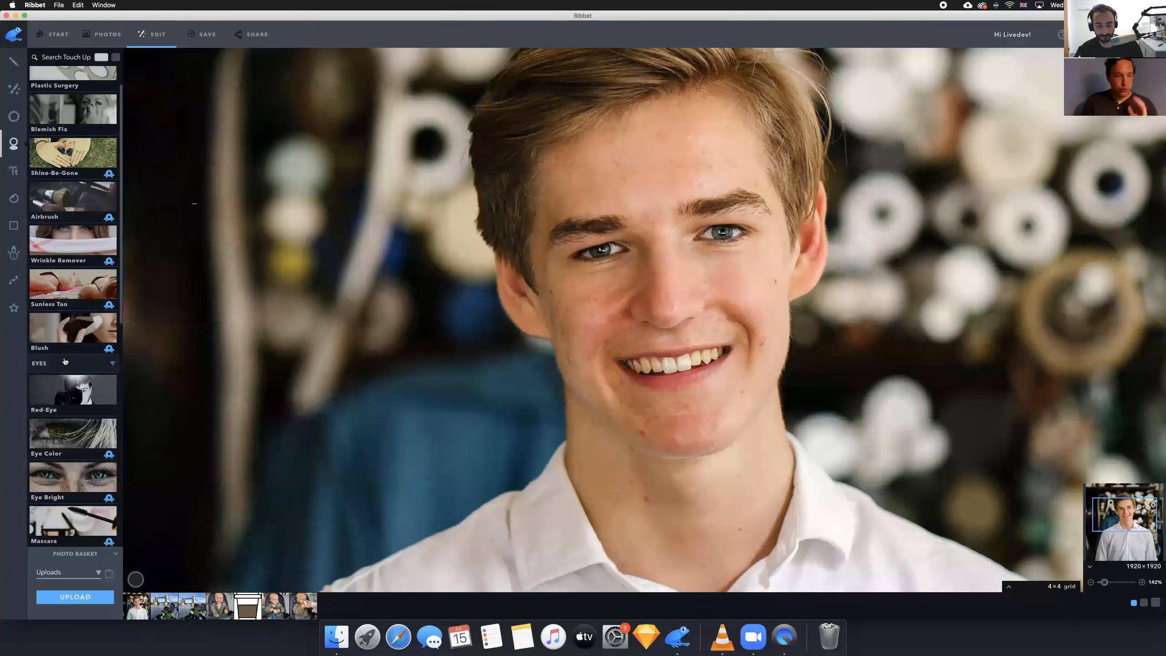
scroll(65, 362, "down", 4)
scroll(66, 362, "down", 8)
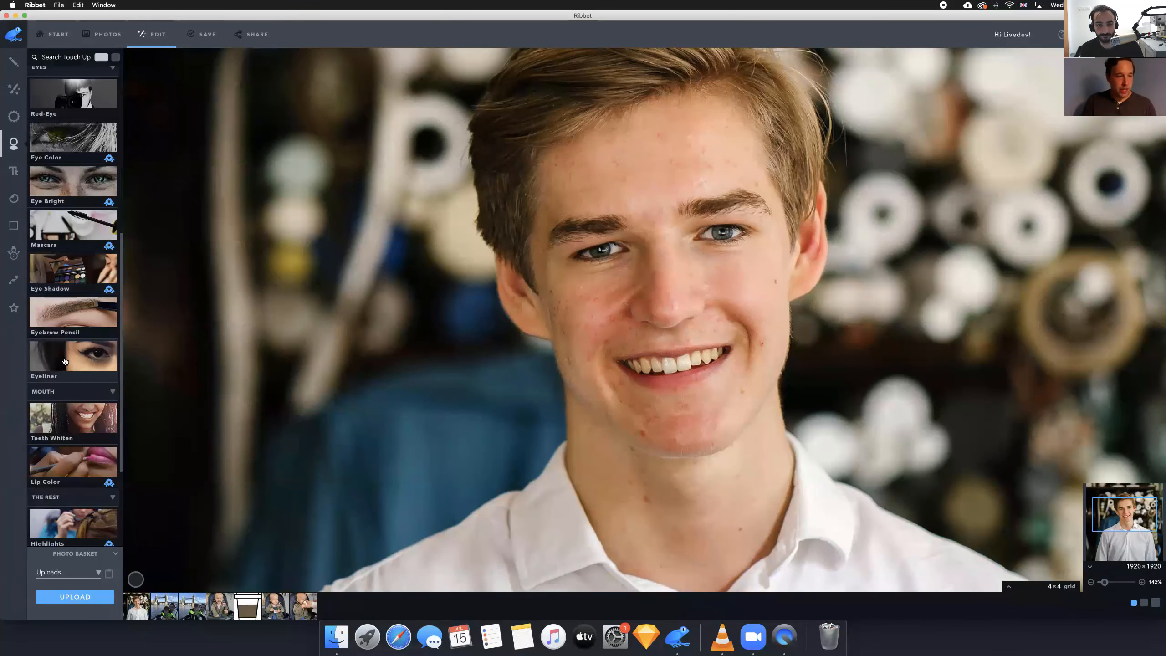
scroll(66, 362, "down", 5)
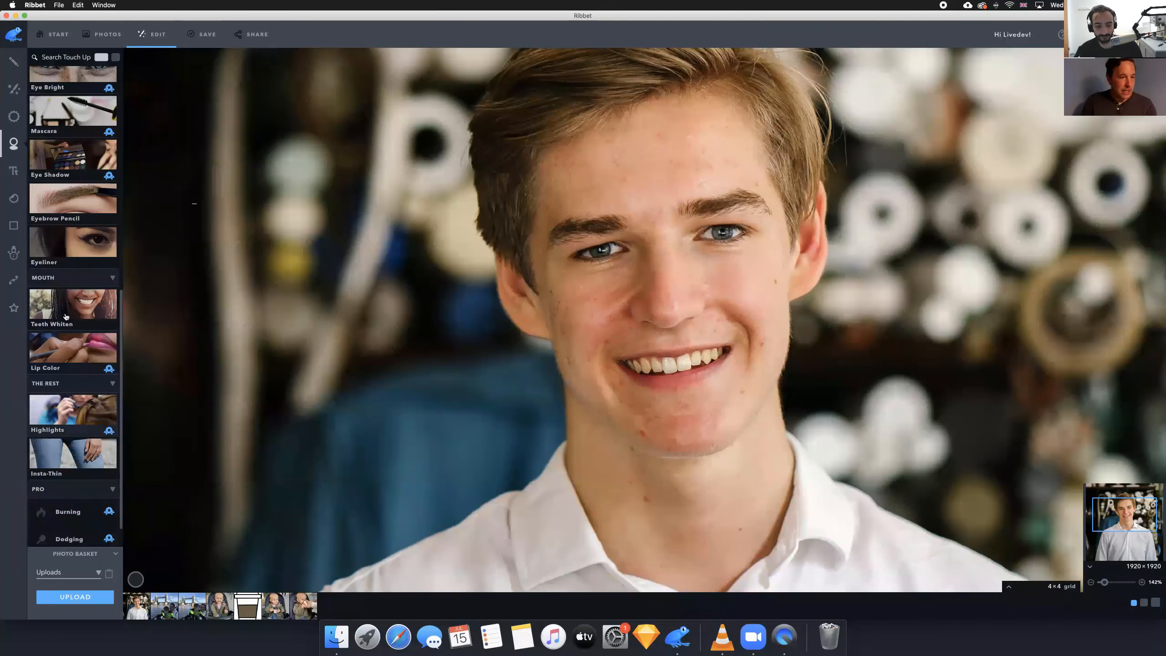
left_click(79, 311)
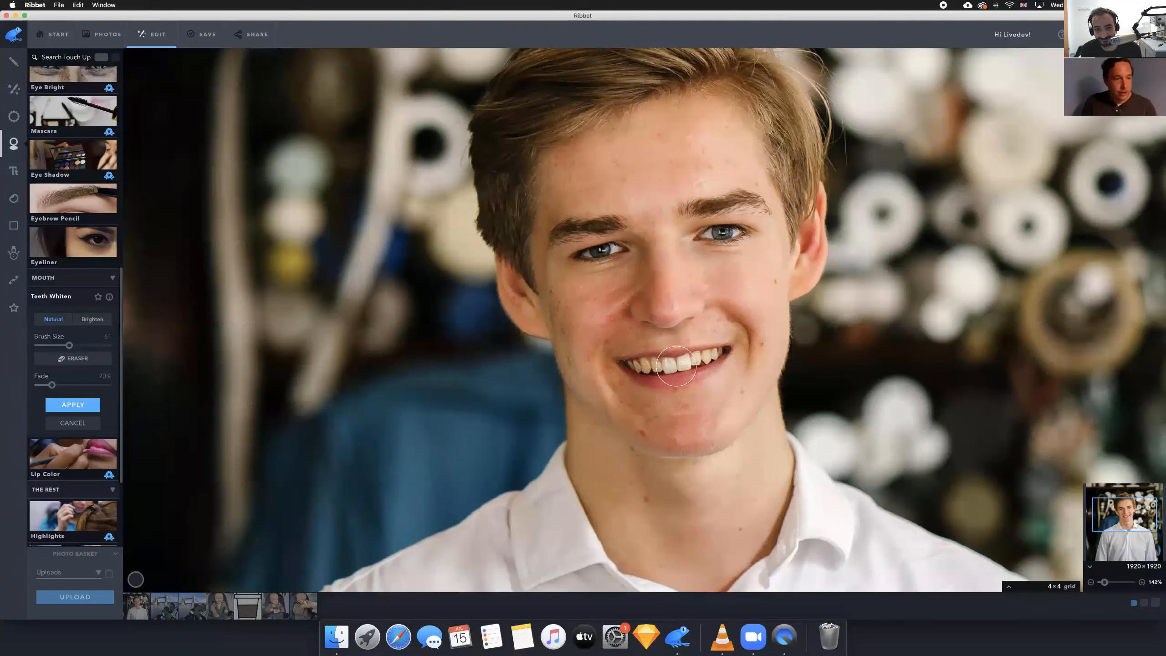
left_click(55, 346)
left_click(54, 386)
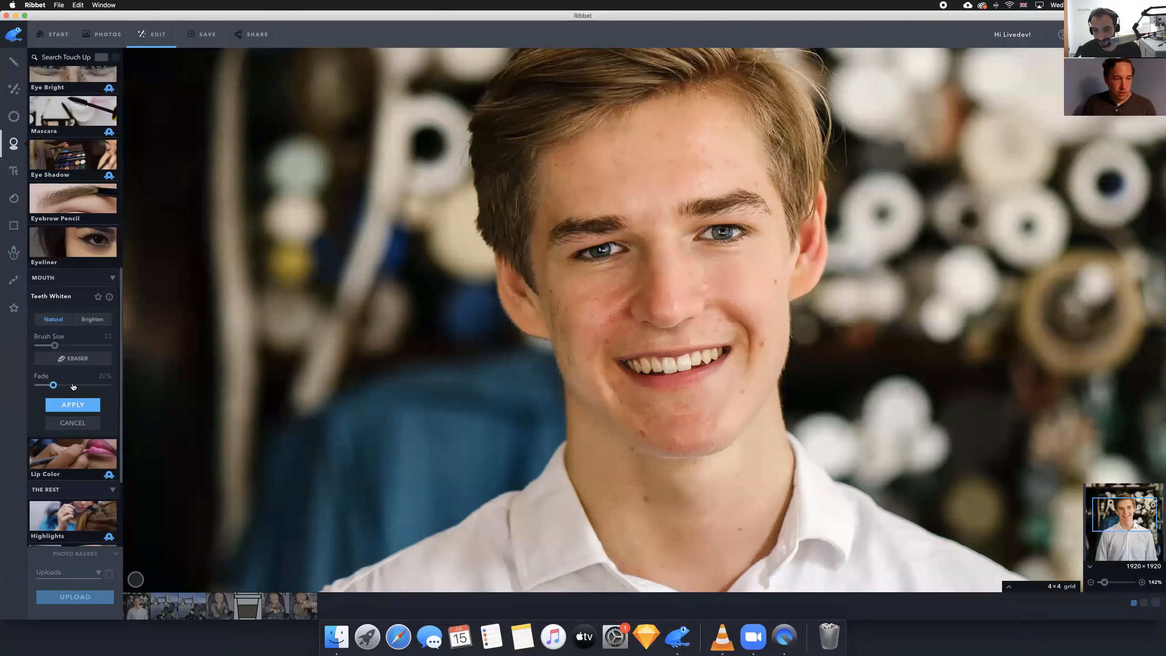
left_click_drag(73, 386, 92, 385)
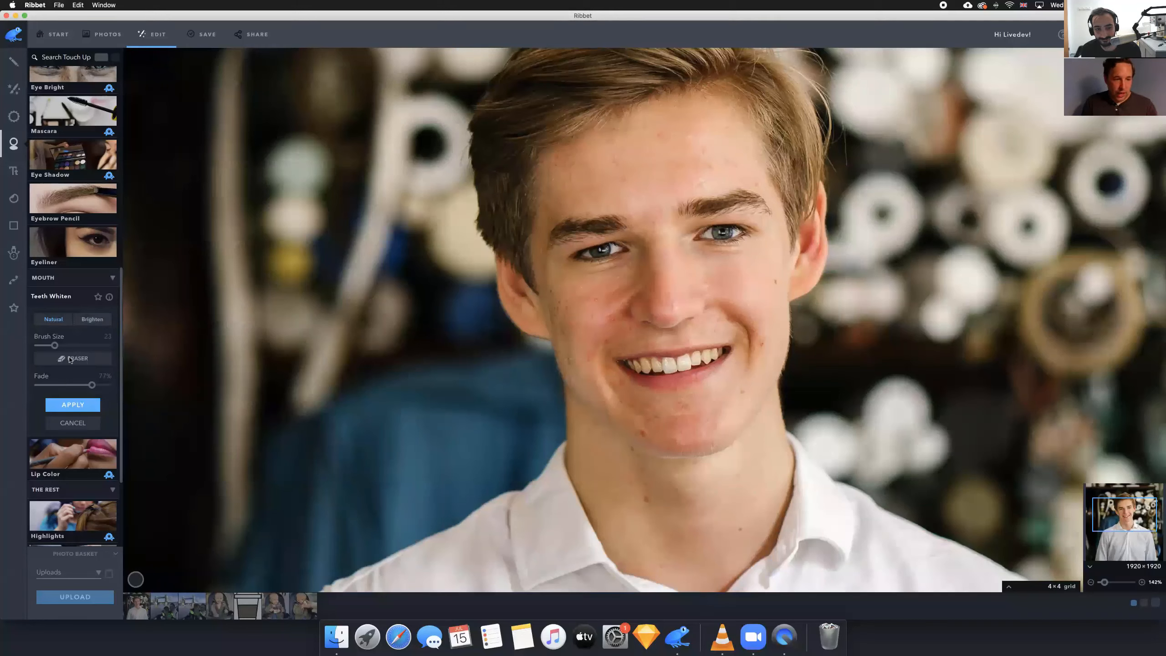
left_click(53, 386)
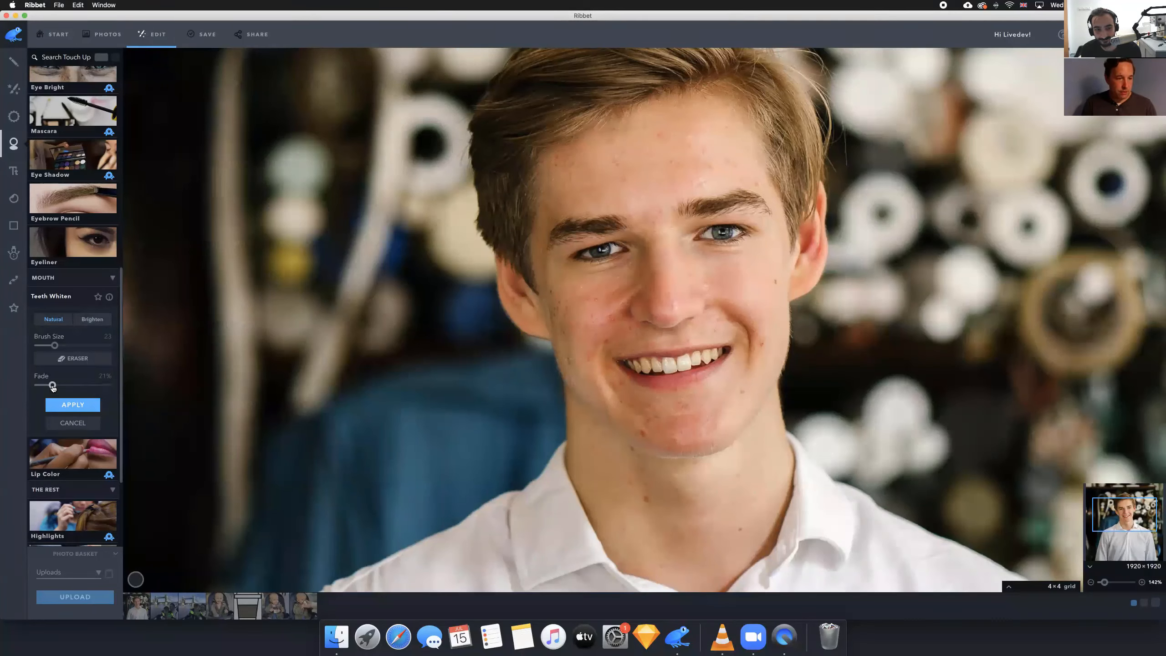
left_click_drag(53, 387, 51, 386)
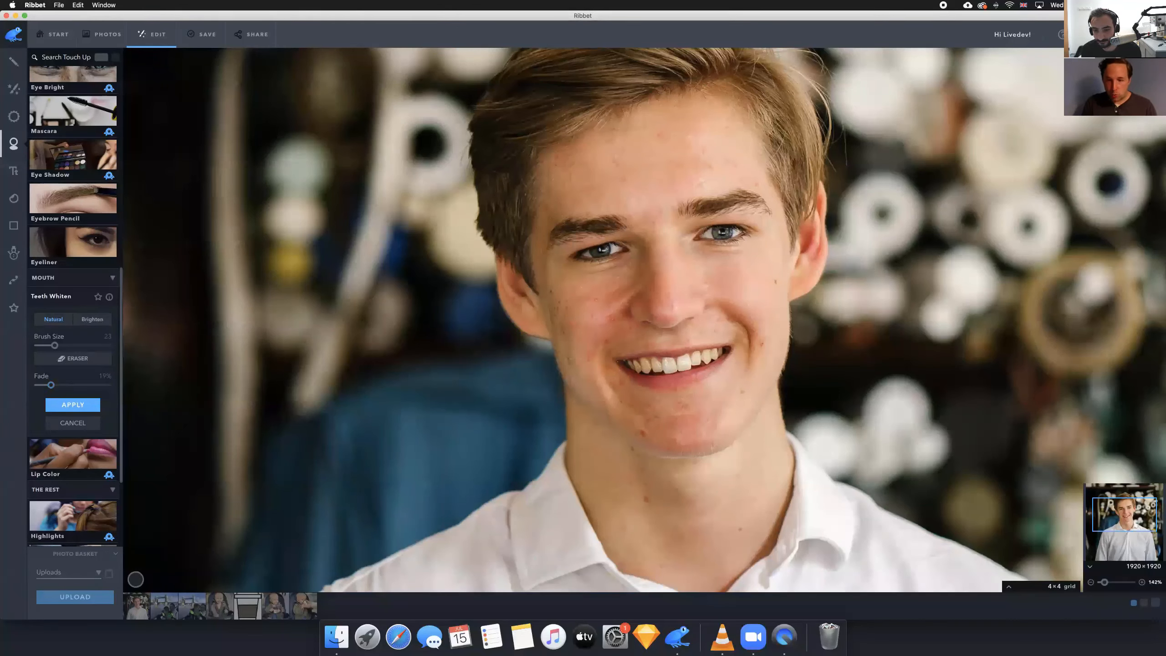
Paint over the man's teeth with the Teeth Whiten brush and apply the whitening
mouse_move(643, 379)
left_mouse_down()
mouse_move(633, 365)
mouse_move(719, 354)
left_mouse_up()
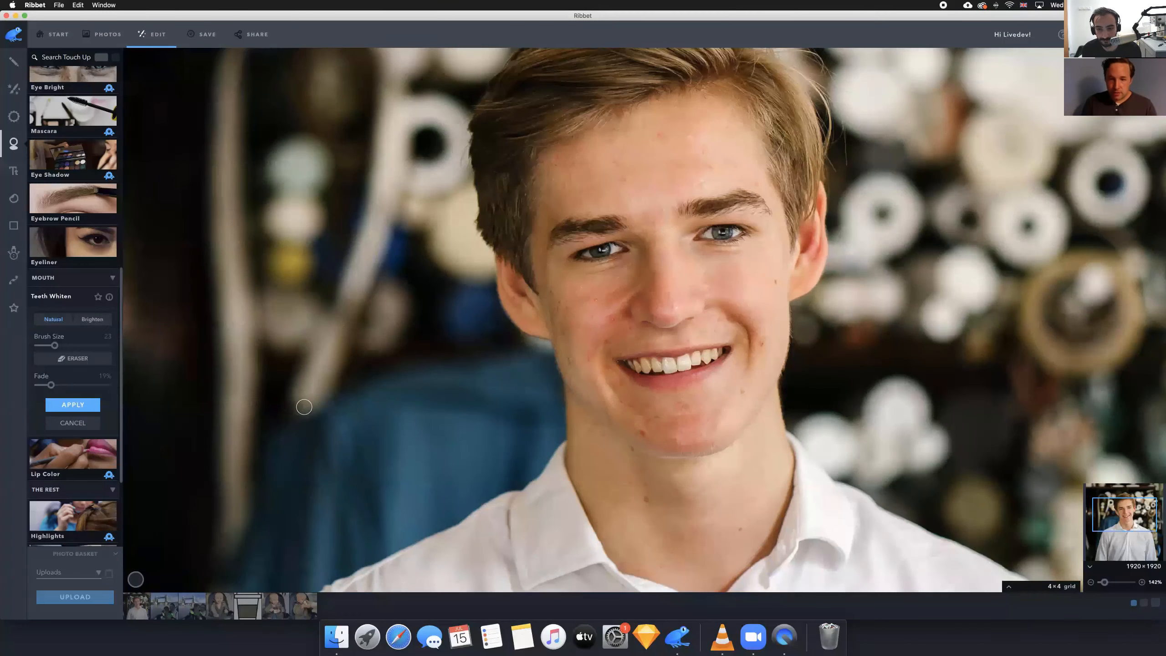
left_click_drag(631, 366, 720, 352)
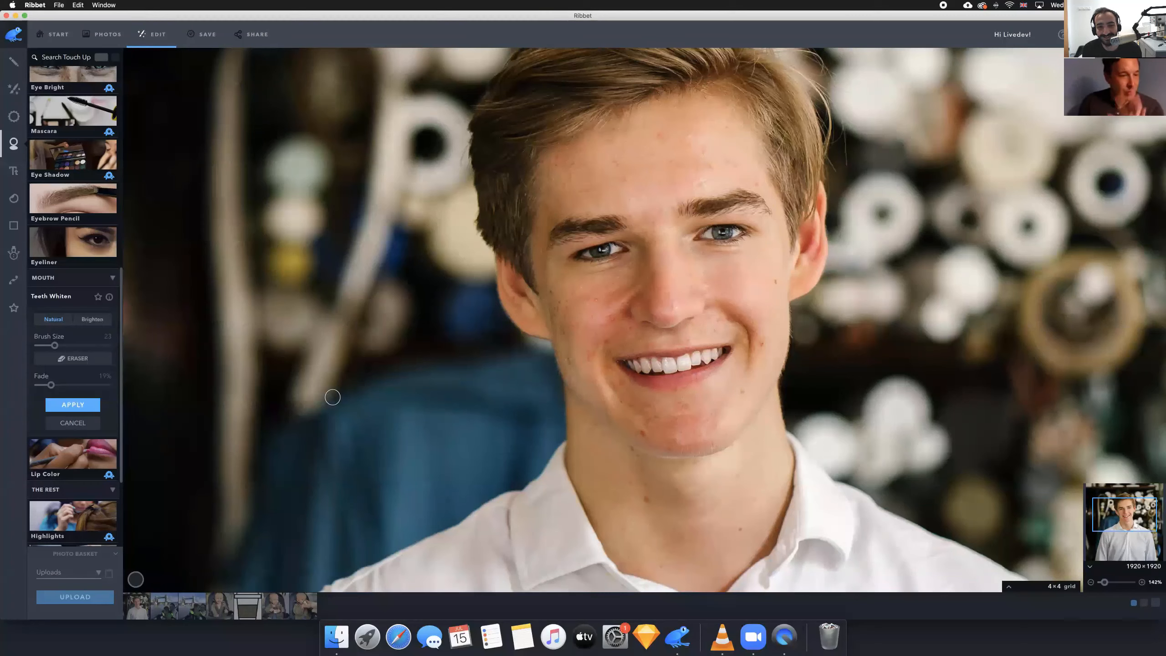
left_click(67, 404)
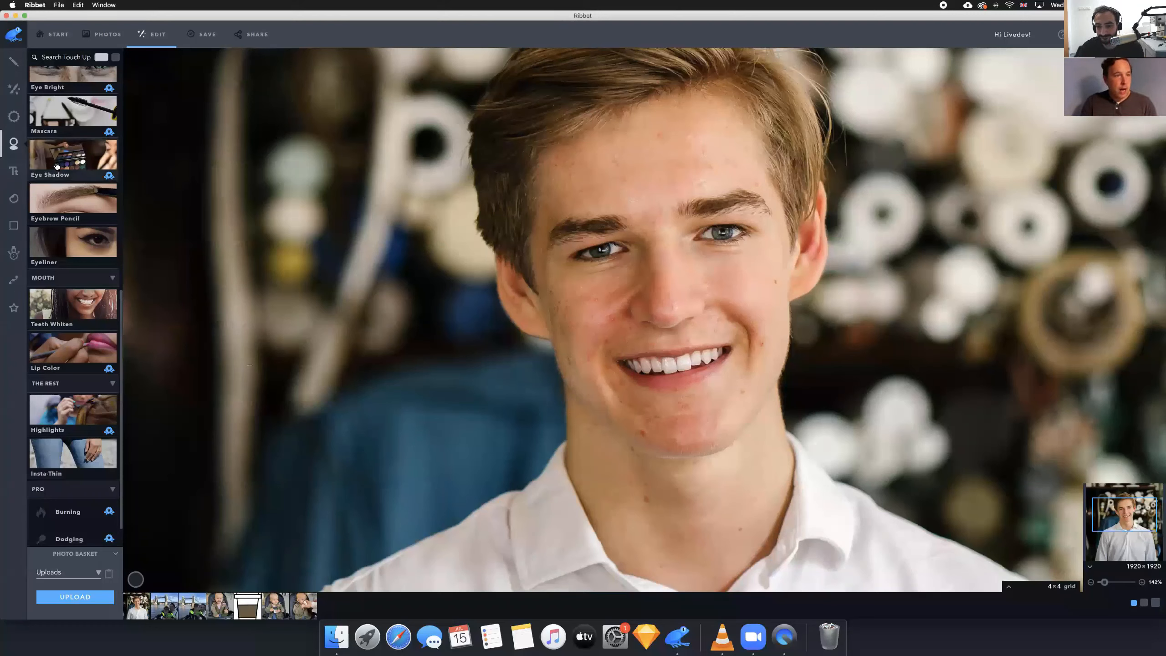
Start the Blemish Fix touch-up on the portrait and enlarge its brush slightly
scroll(56, 166, "up", 10)
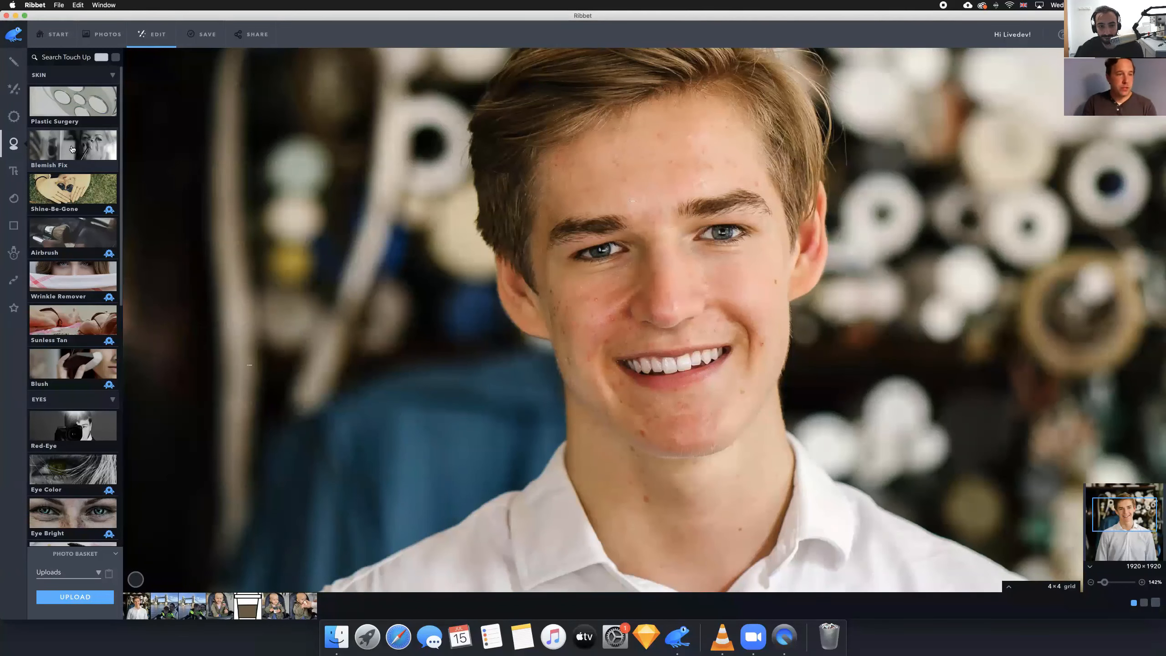
left_click(72, 148)
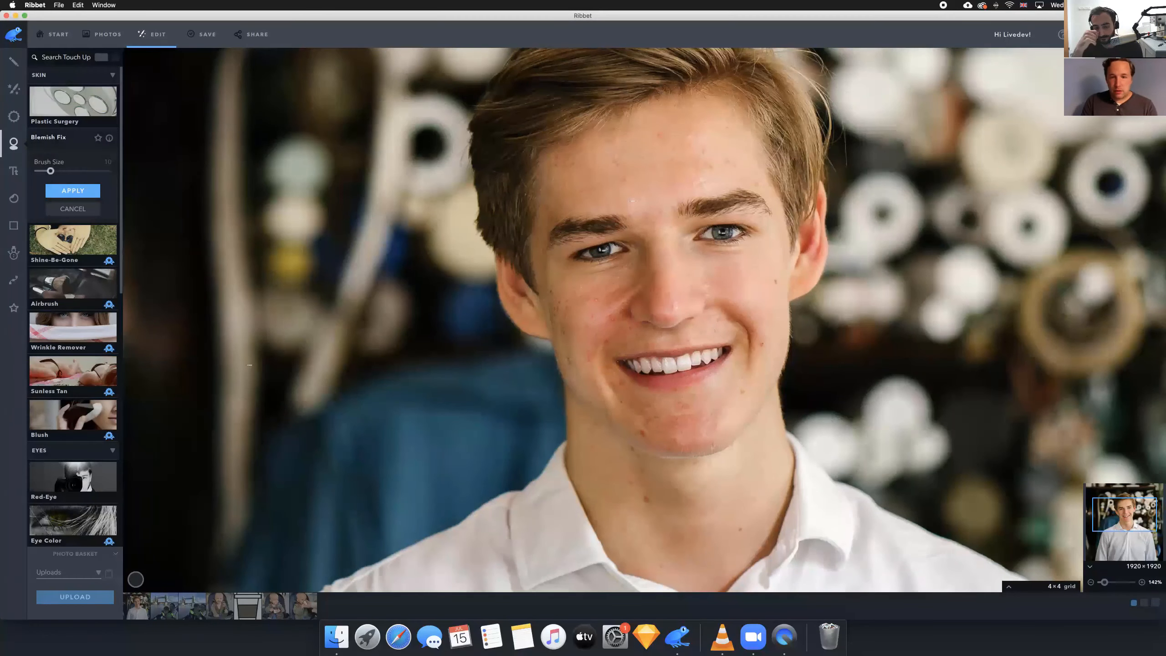
left_click_drag(51, 171, 56, 172)
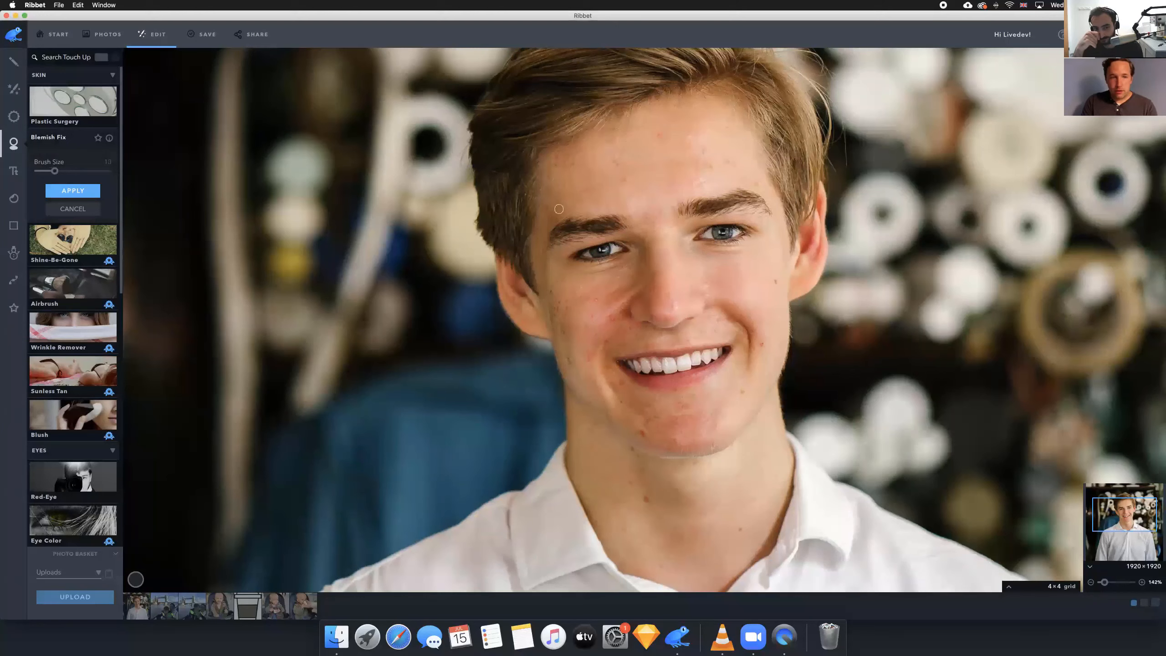
left_click(65, 172)
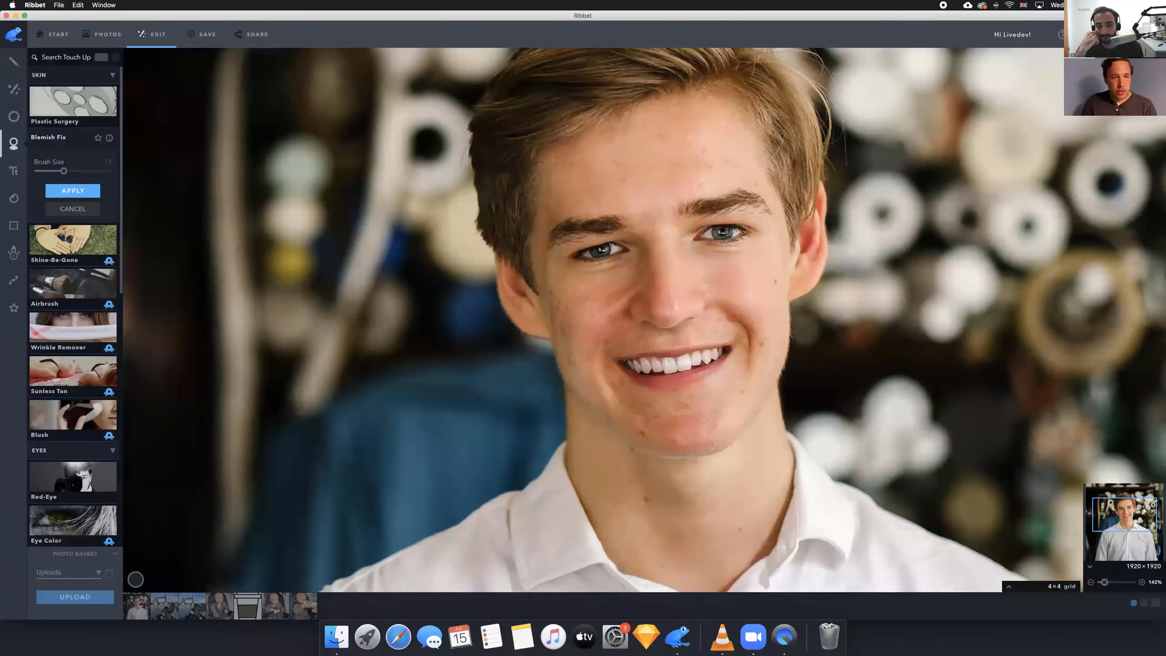
Remove the blemishes and moles on the man's face and neck with the Blemish Fix brush, and apply the retouch
scroll(709, 255, "up", 3)
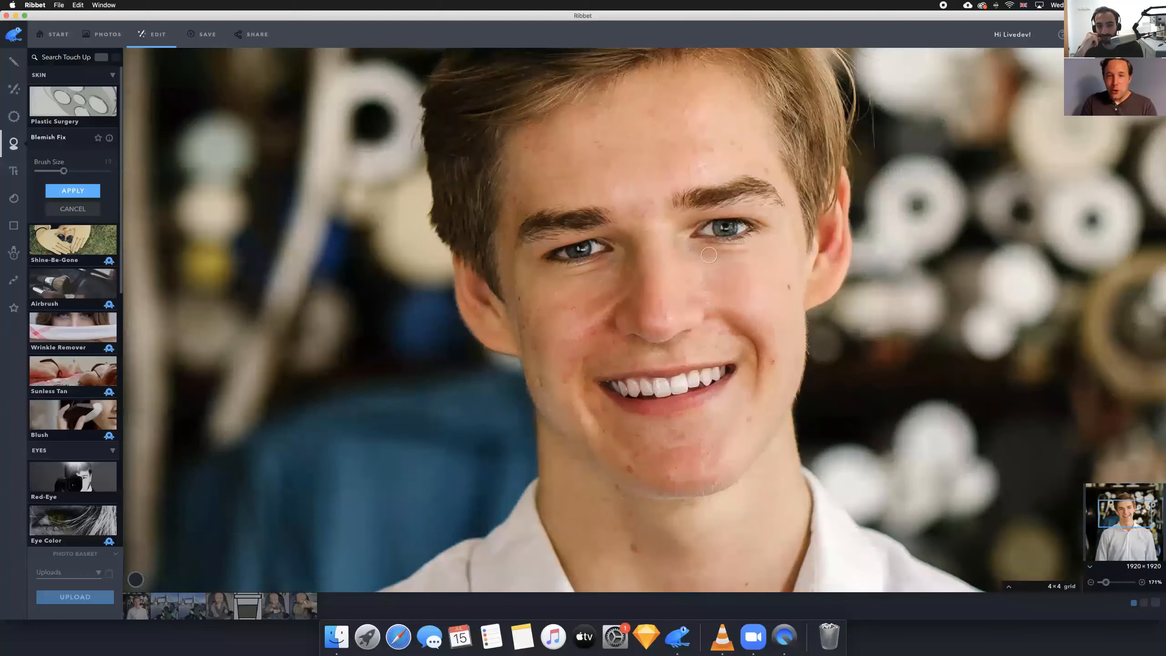
scroll(709, 255, "up", 3)
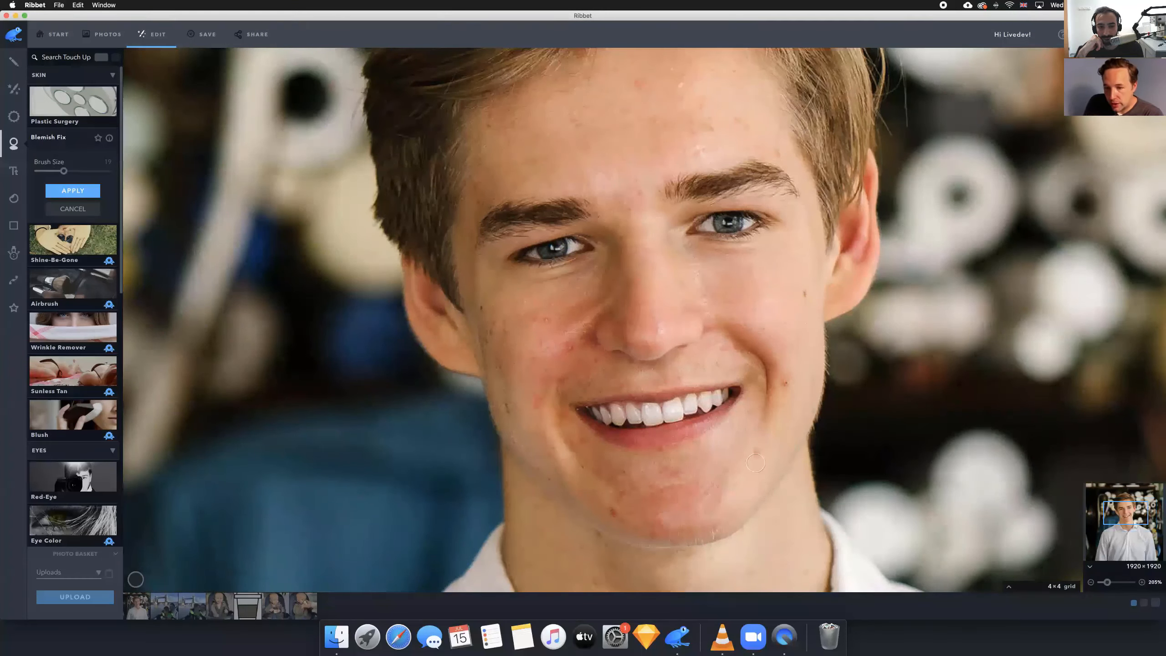
key("super+0")
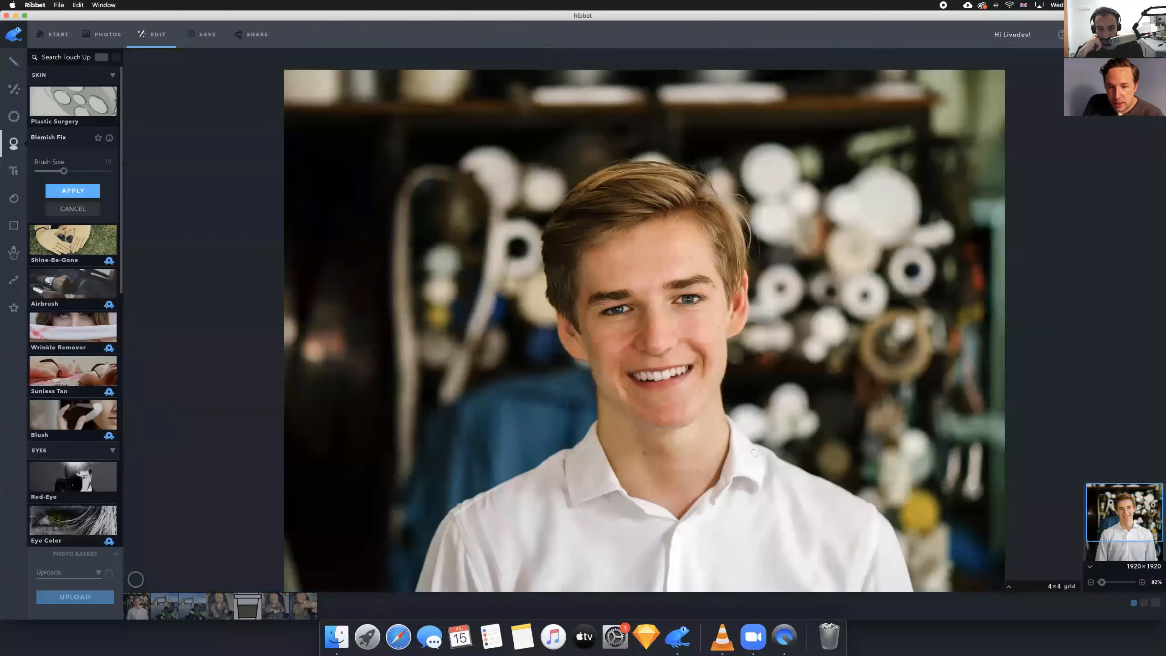
scroll(656, 451, "up", 3)
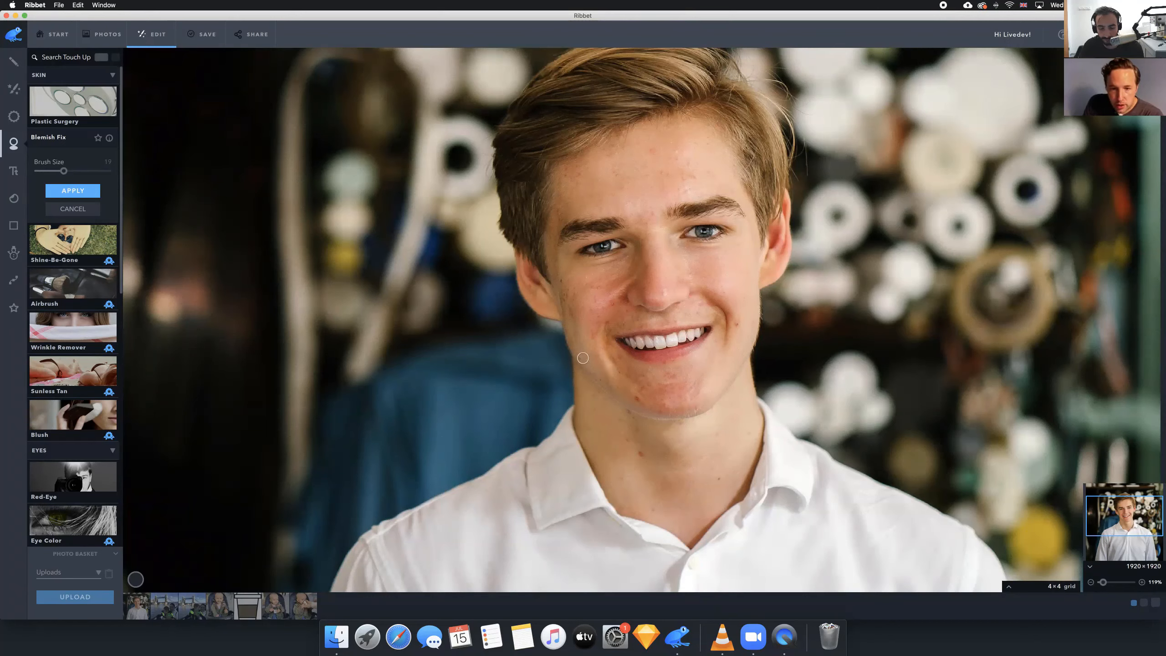
left_click(641, 454)
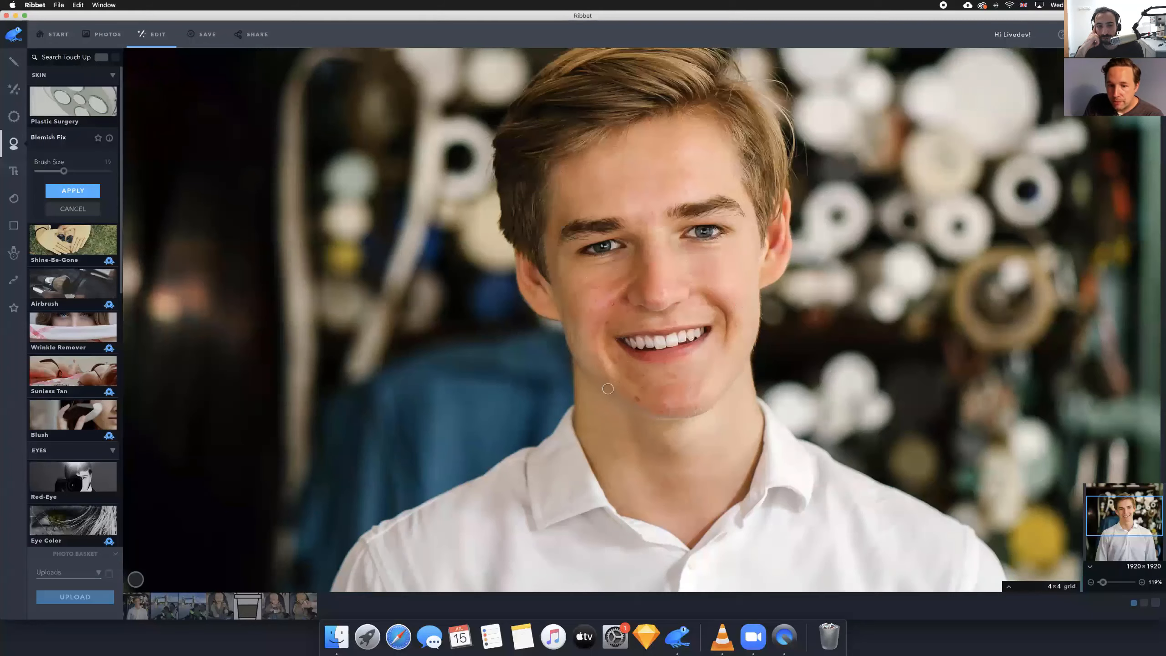
scroll(624, 382, "up", 5)
scroll(624, 382, "down", 10)
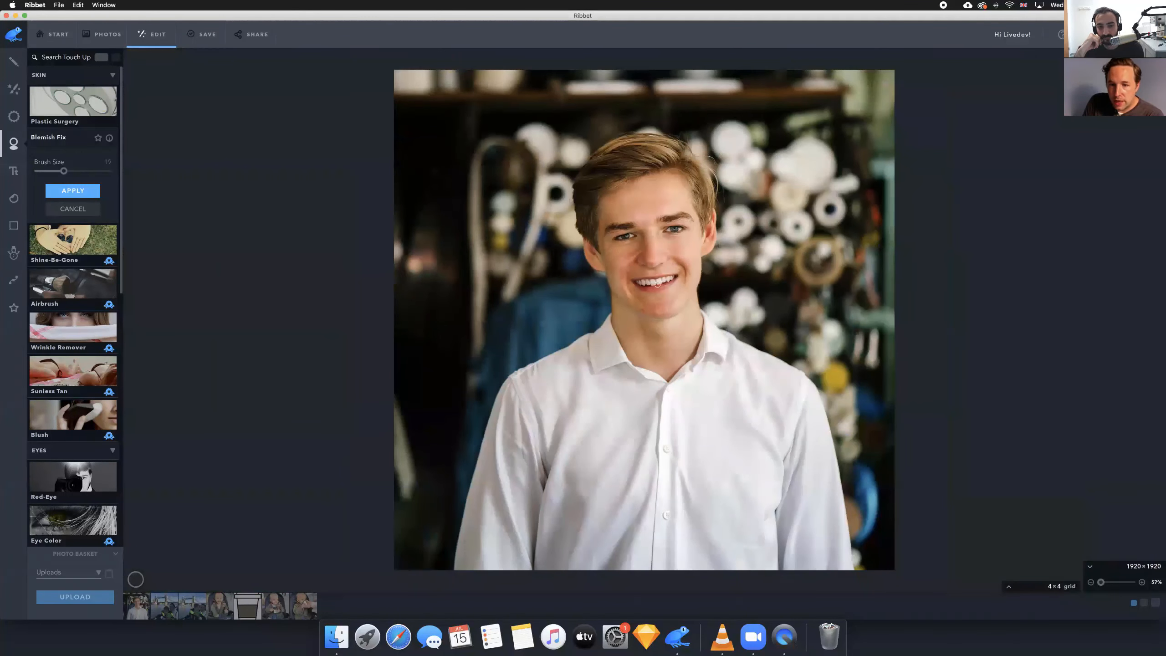
scroll(658, 284, "up", 5)
scroll(633, 273, "up", 3)
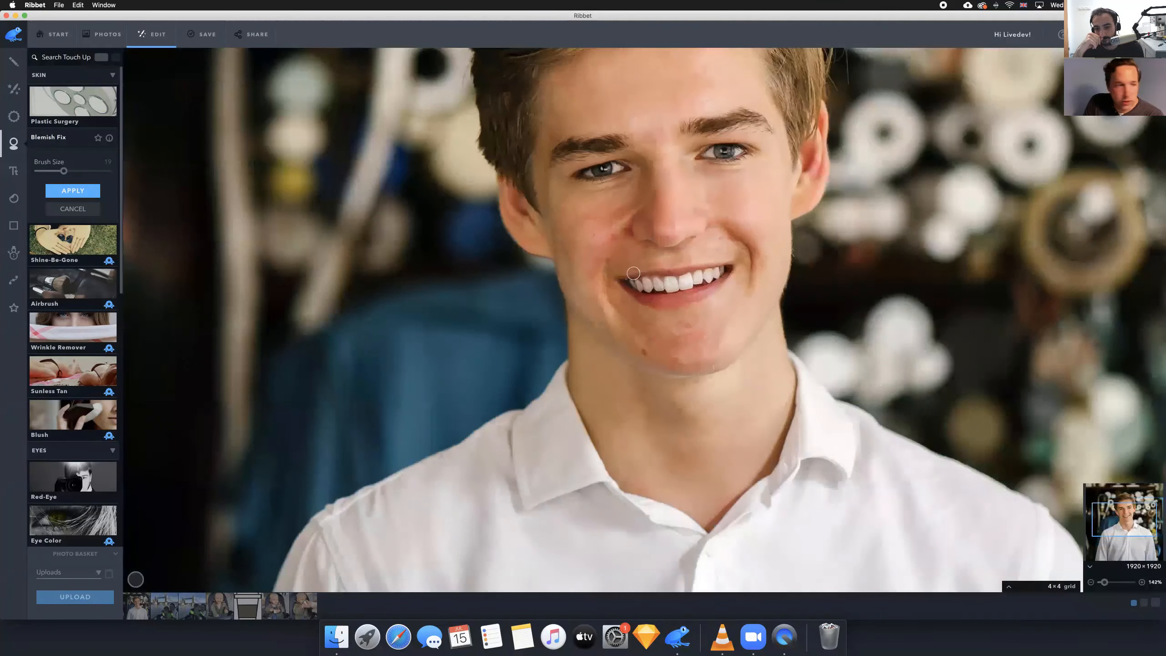
scroll(634, 273, "up", 1)
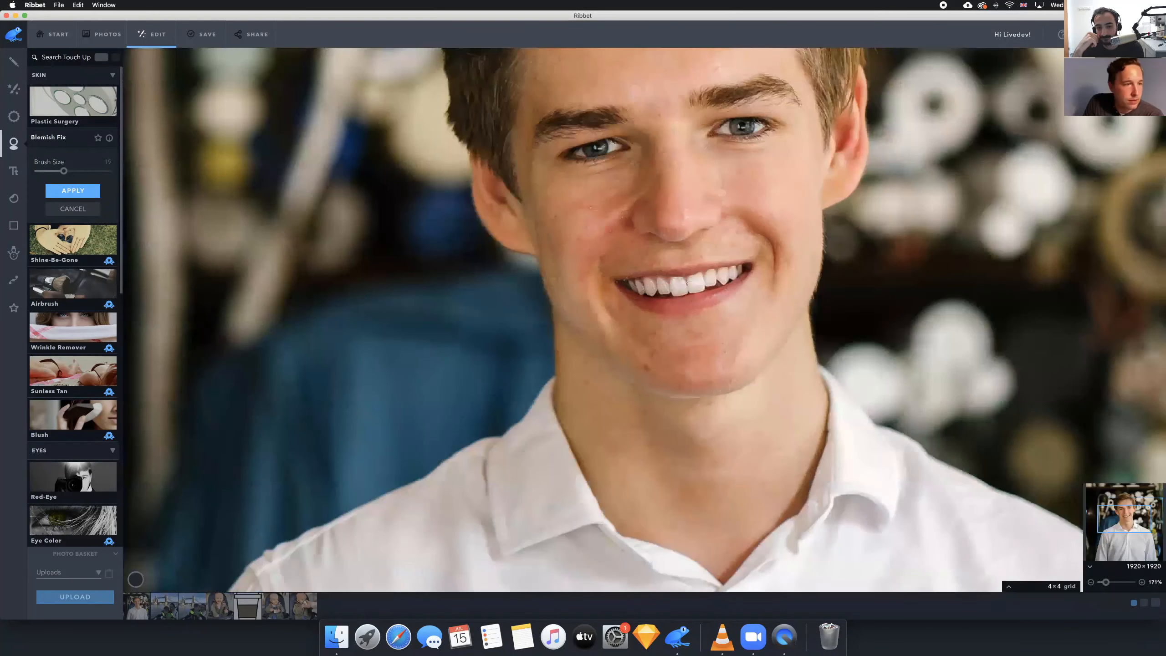
left_click(72, 190)
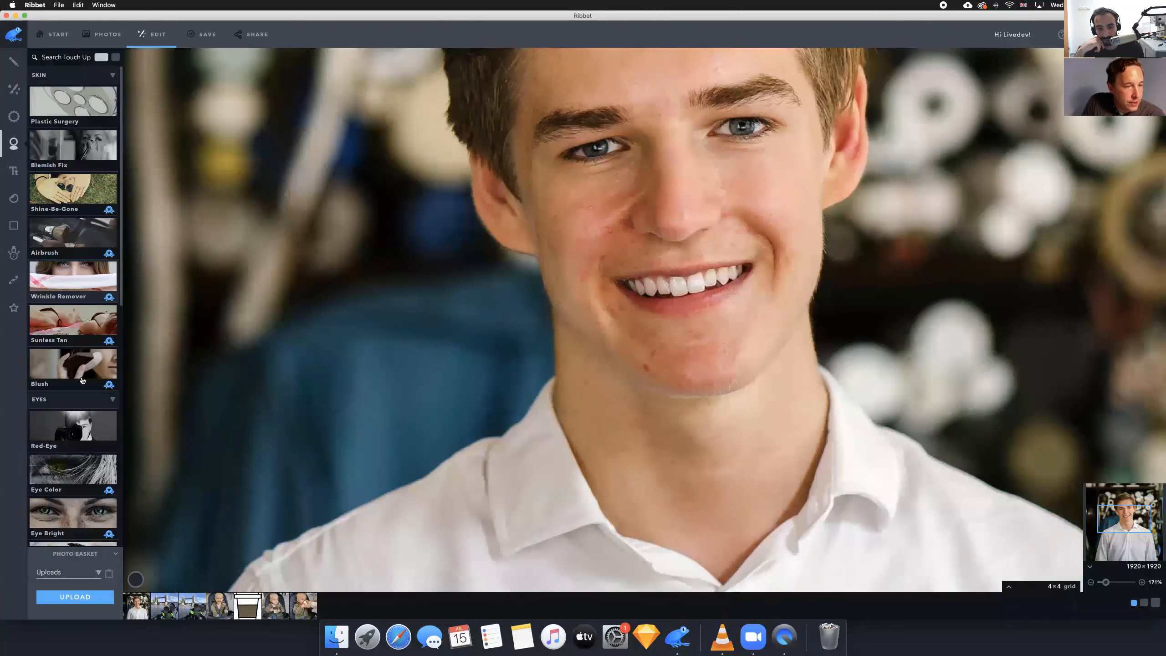
Clone skin from the man's cheek over the eye above it, using the Clone tool at Brush Size 44
scroll(64, 352, "down", 3)
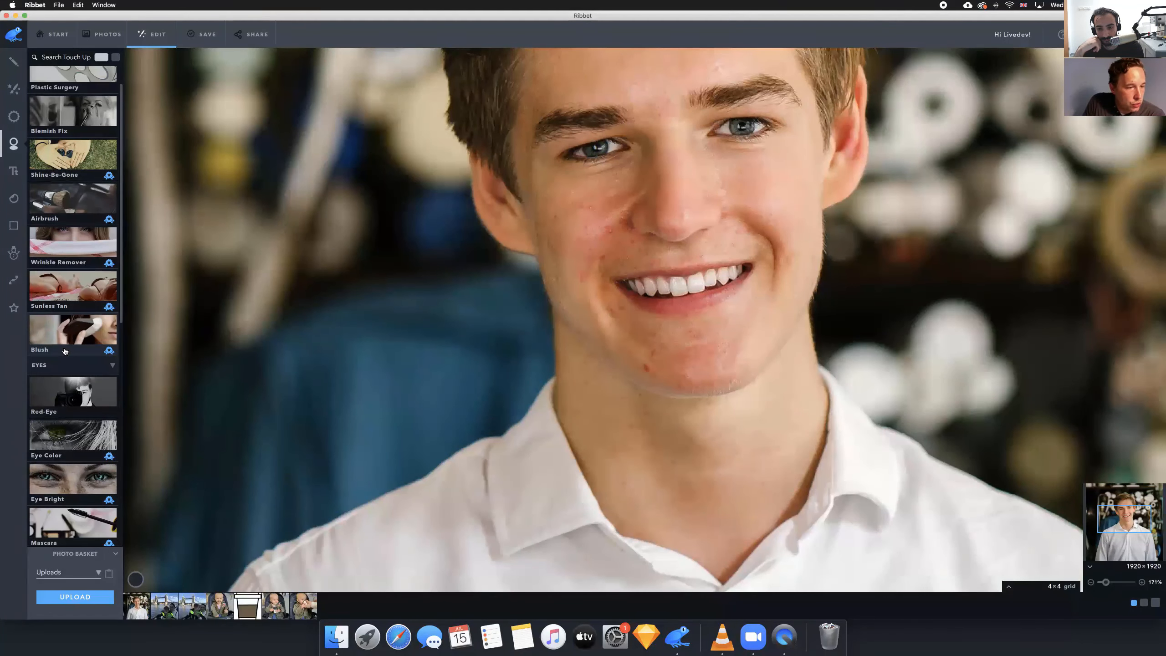
scroll(65, 351, "down", 12)
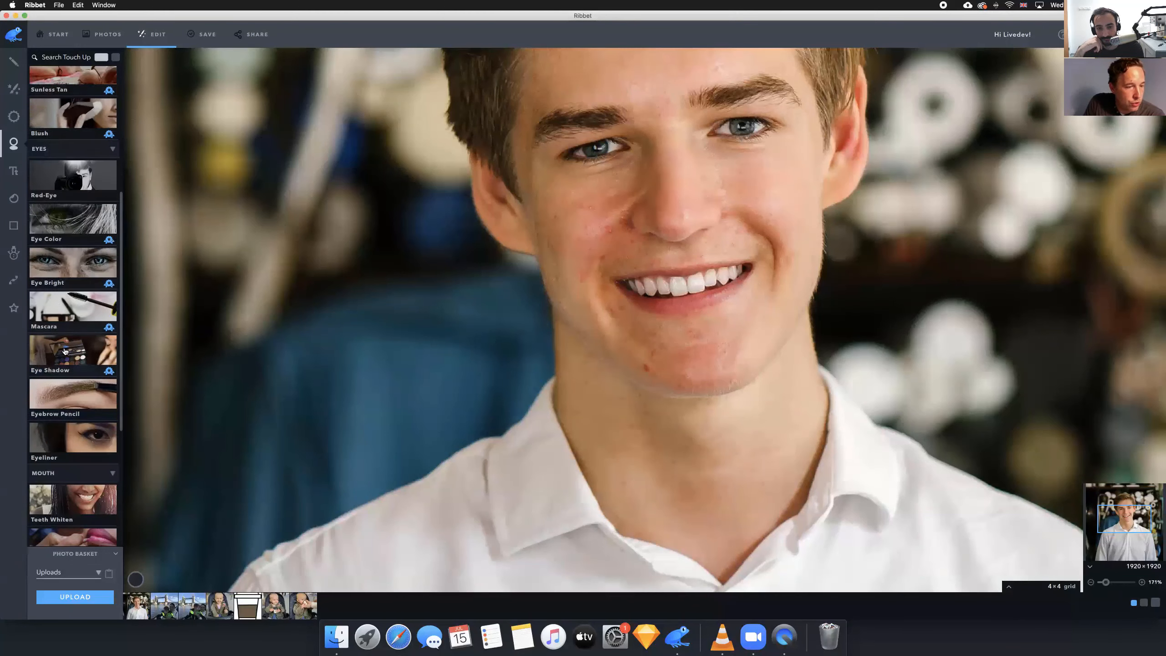
scroll(65, 352, "down", 2)
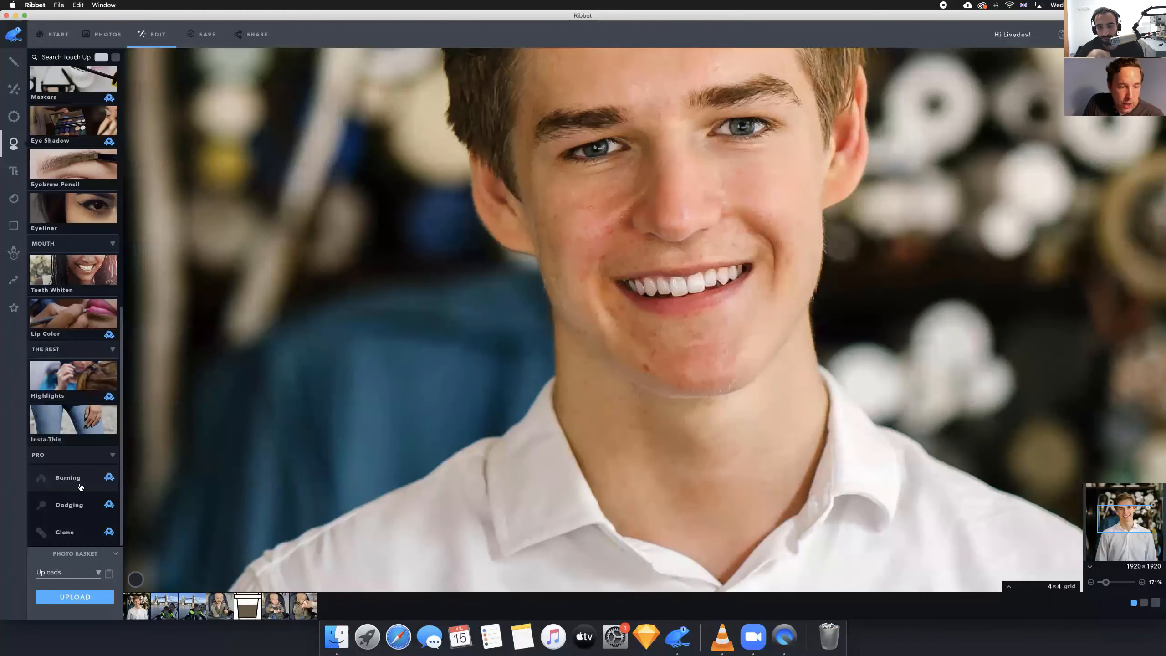
left_click(80, 534)
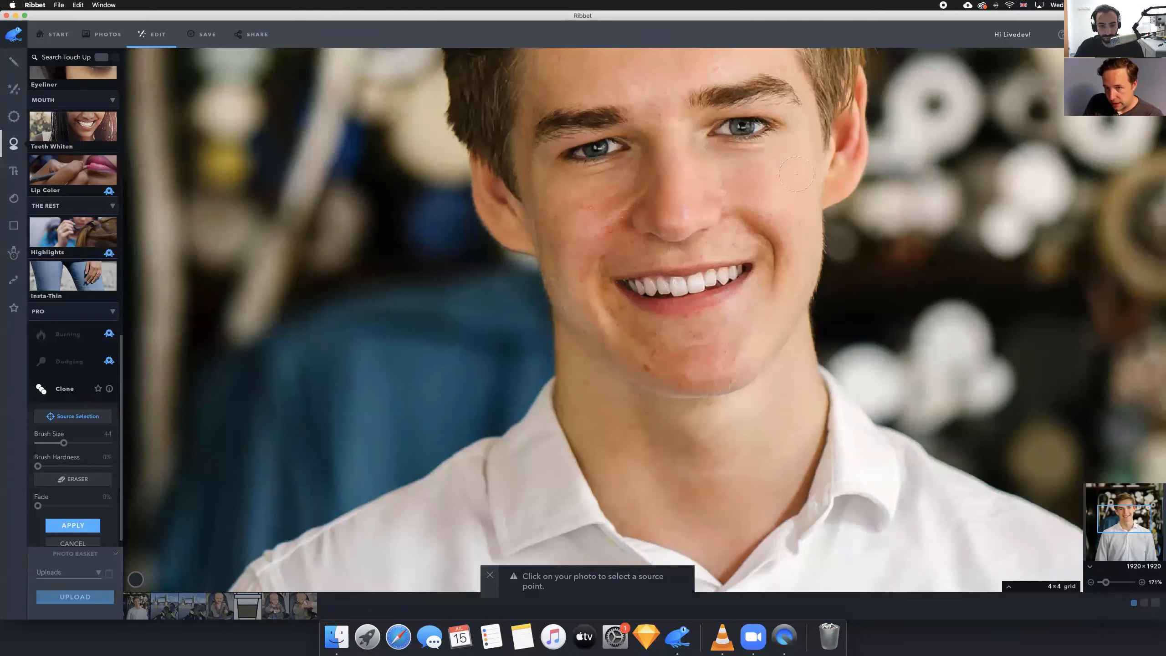
left_click(797, 174)
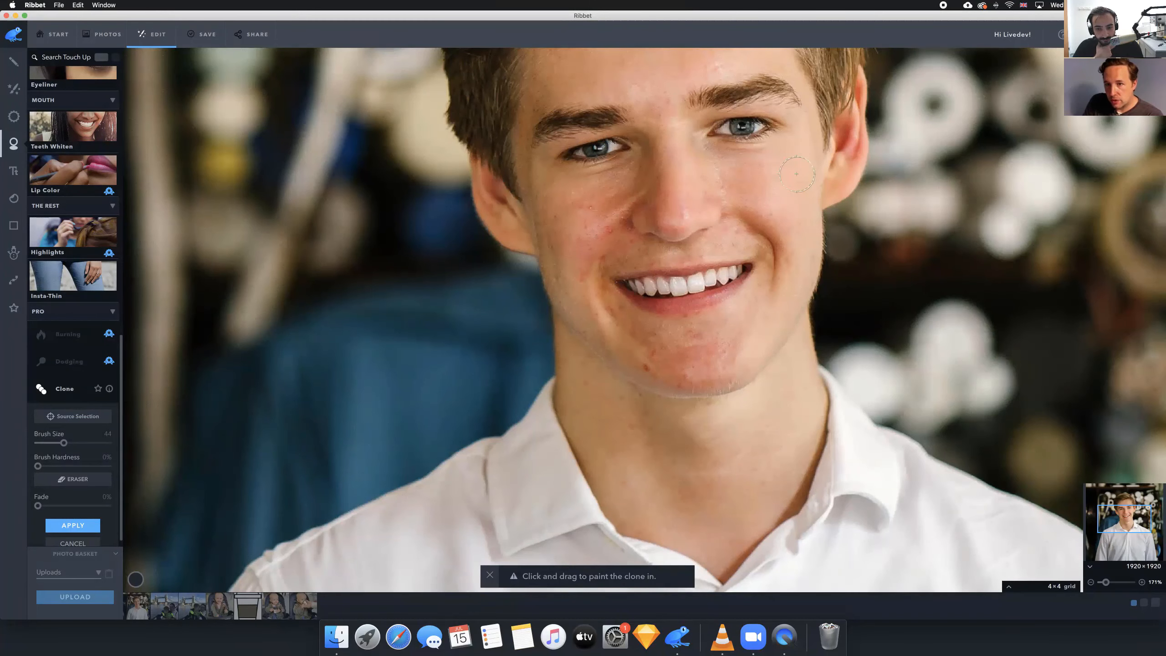
mouse_move(777, 125)
left_mouse_down()
mouse_move(712, 131)
mouse_move(735, 124)
mouse_move(767, 138)
mouse_move(716, 148)
mouse_move(730, 150)
left_mouse_up()
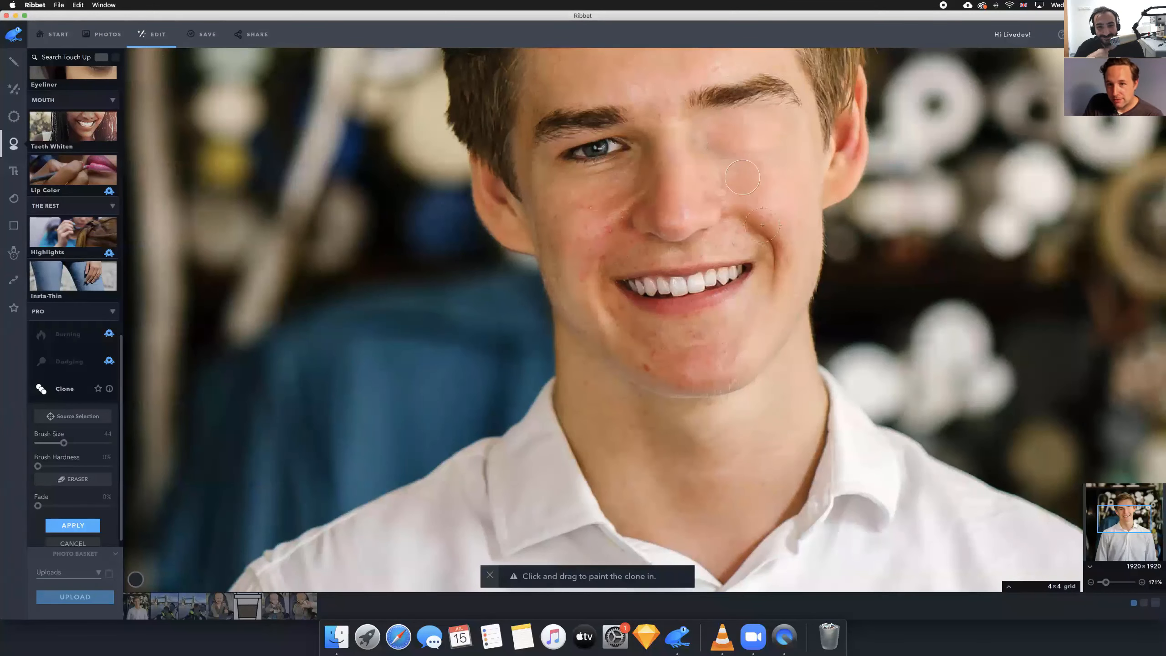
Examine the cloned eye area in the whole portrait and close up, and undo the clone stroke
scroll(743, 177, "down", 5)
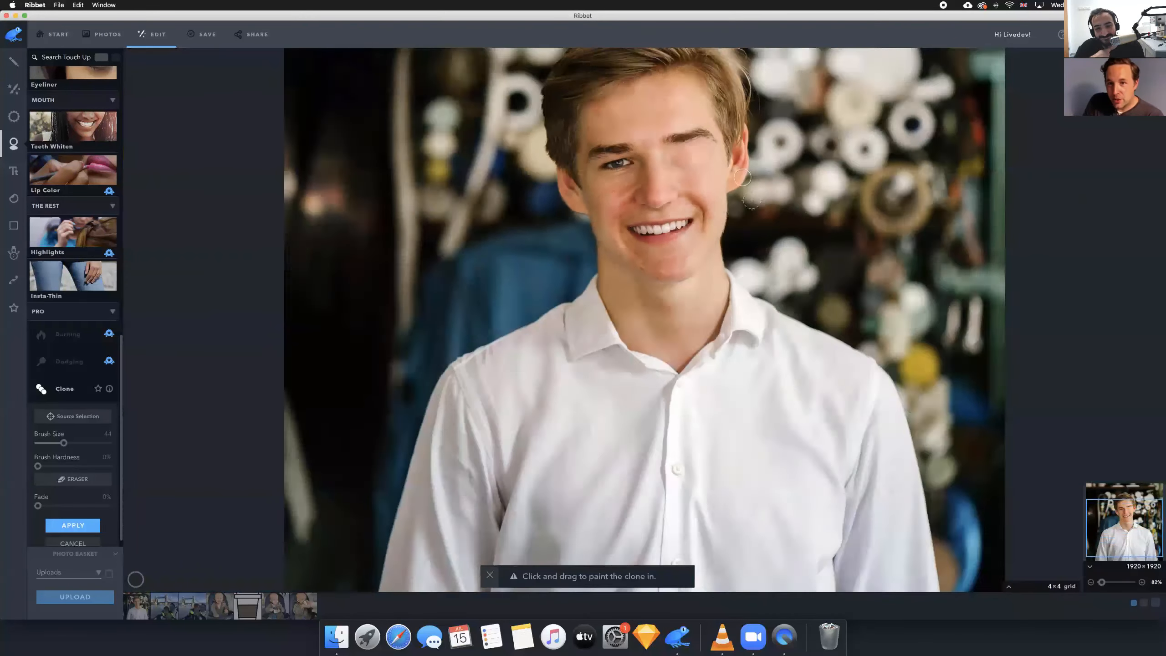
scroll(743, 177, "down", 3)
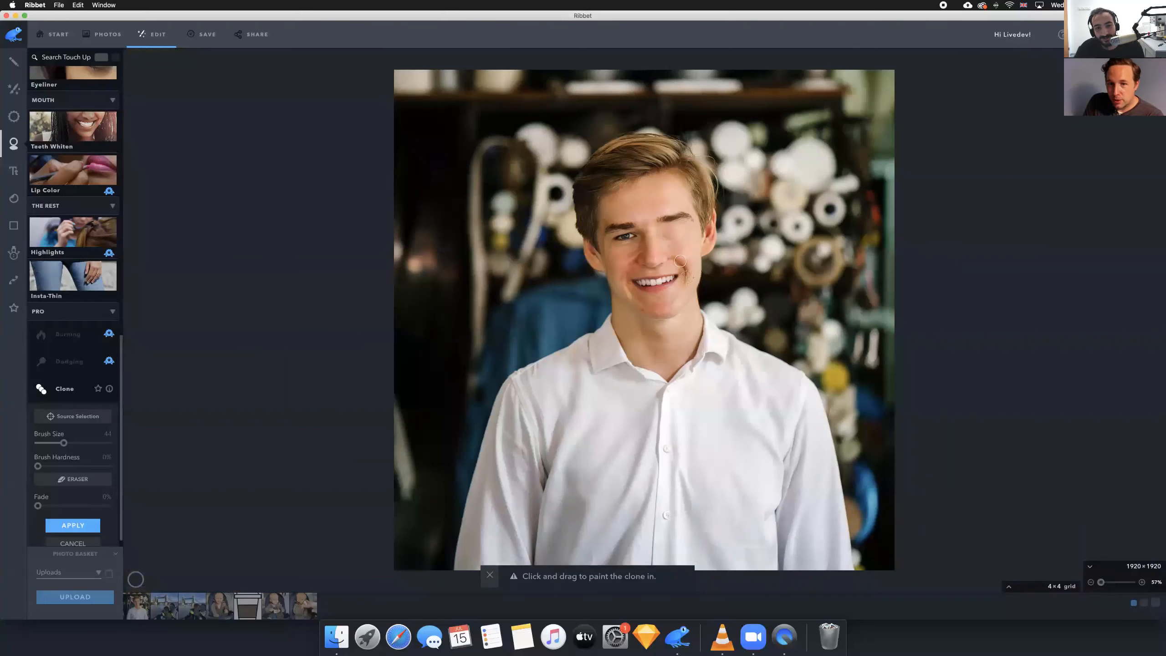
scroll(680, 261, "up", 2)
scroll(681, 261, "down", 2)
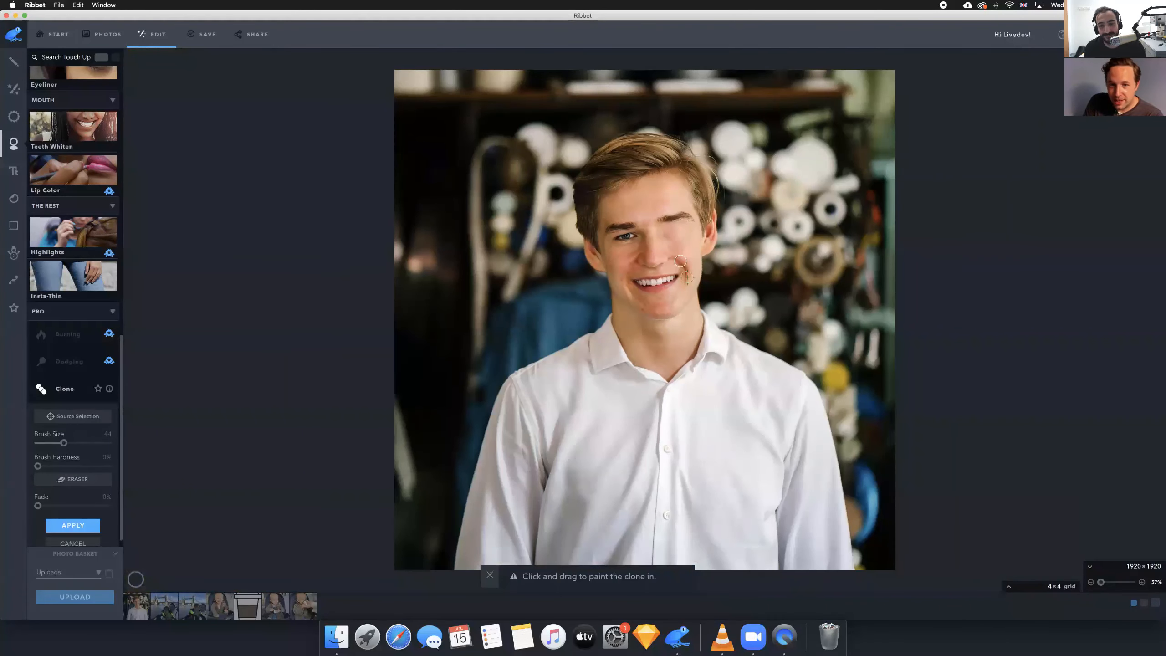
scroll(679, 251, "up", 6)
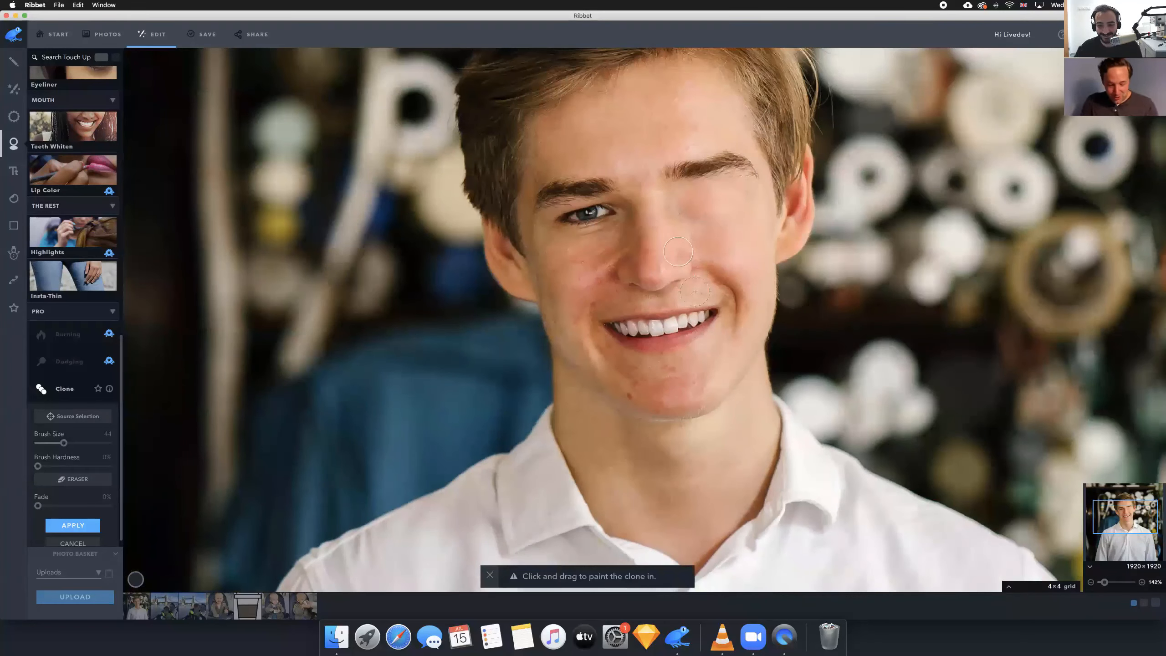
key("super+z")
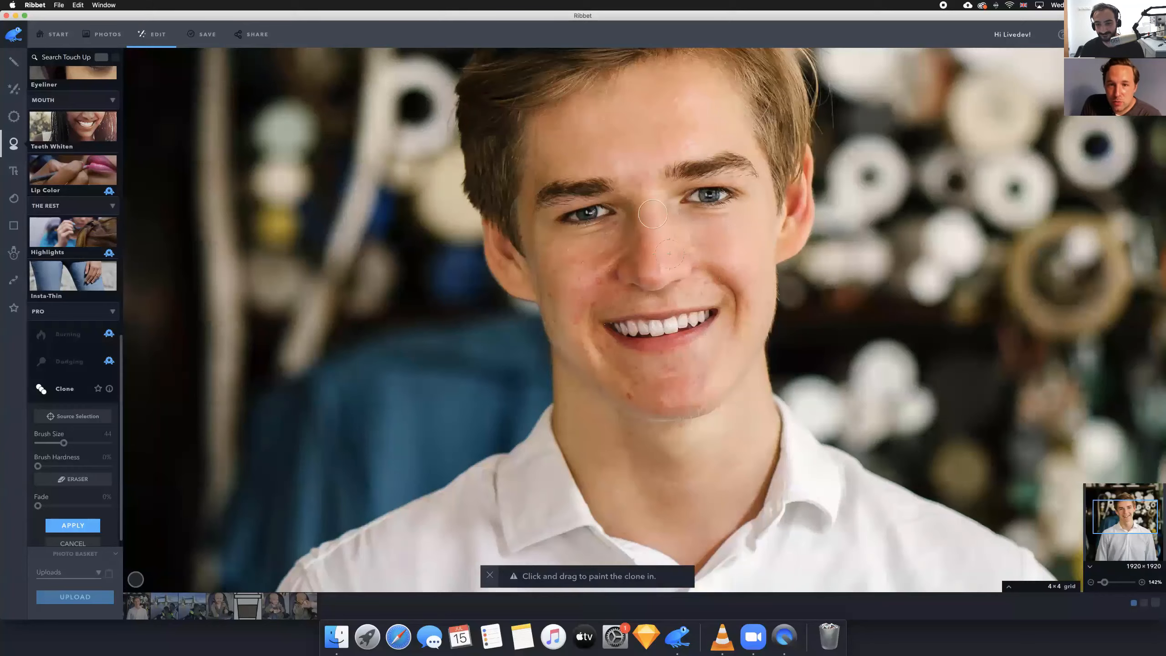
Try to remove the red blemish beside the man's nose with Blemish Fix, and cancel the touch-up
scroll(652, 214, "up", 5)
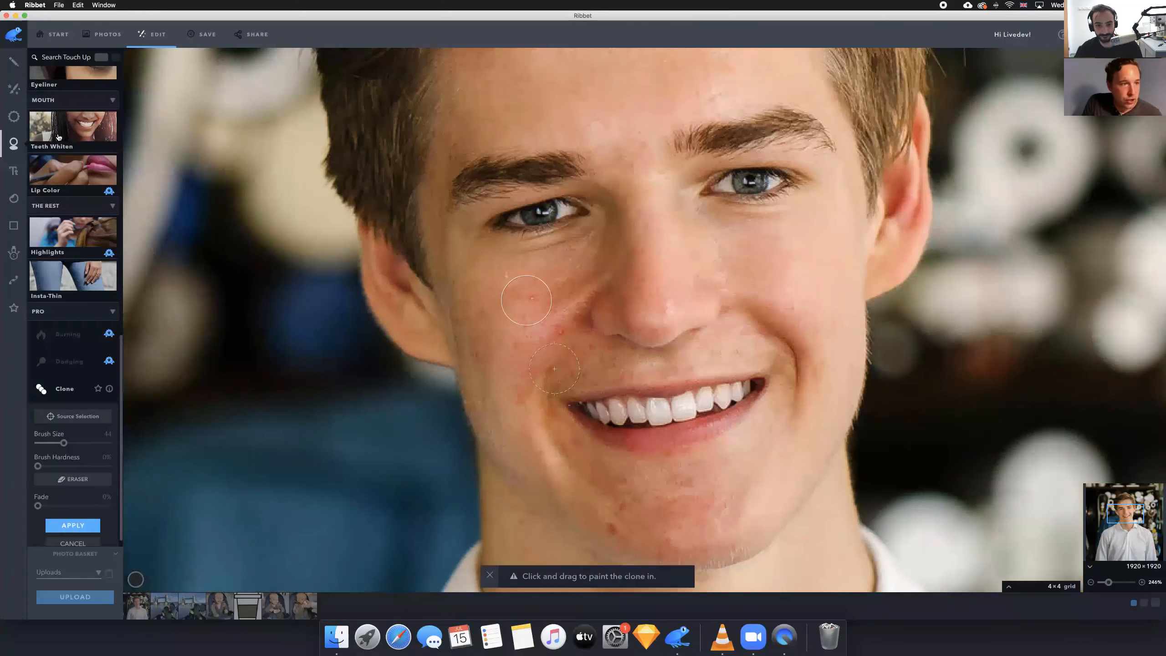
scroll(59, 137, "up", 5)
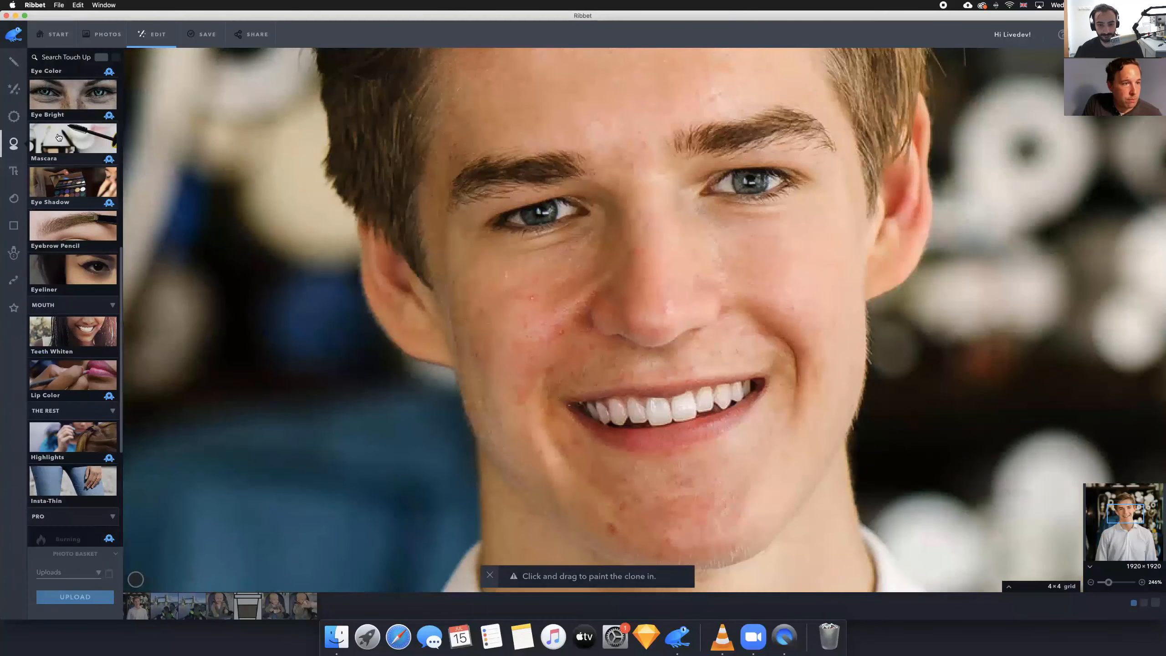
scroll(58, 137, "up", 3)
left_click(53, 124)
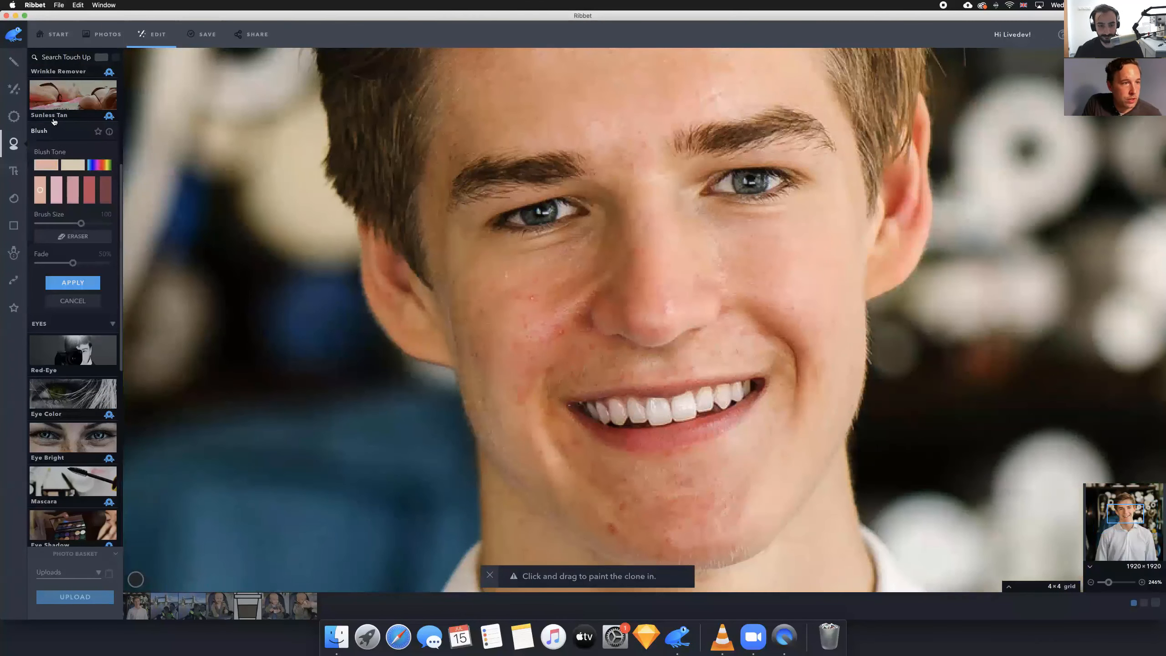
scroll(56, 115, "up", 5)
left_click(73, 159)
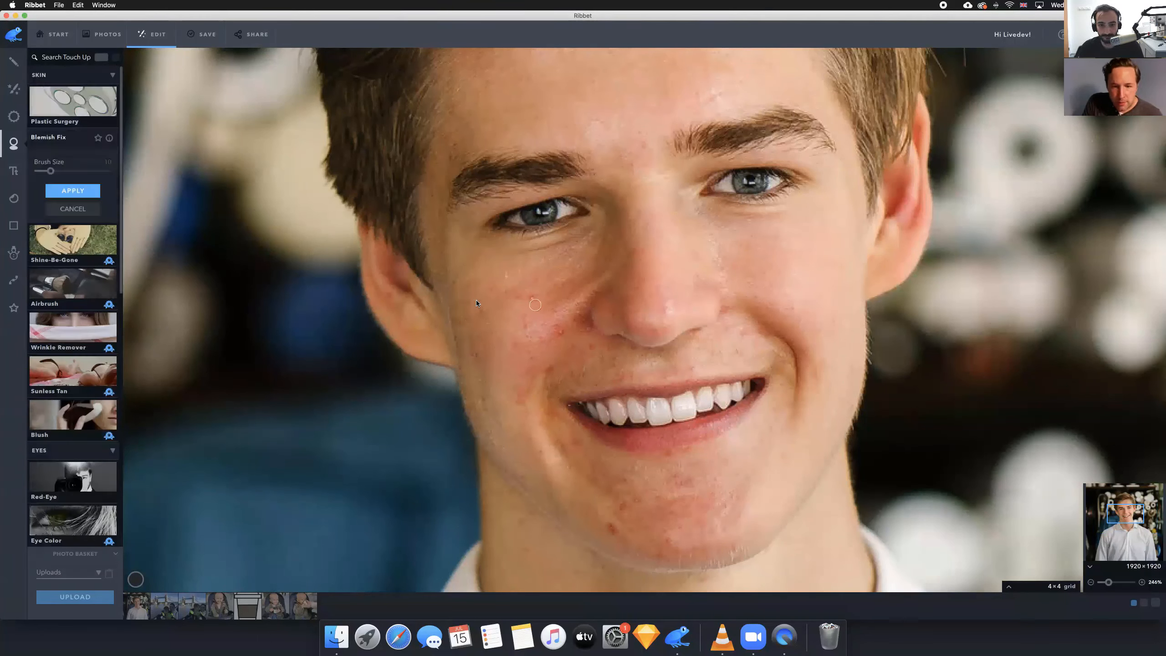
left_click(560, 332)
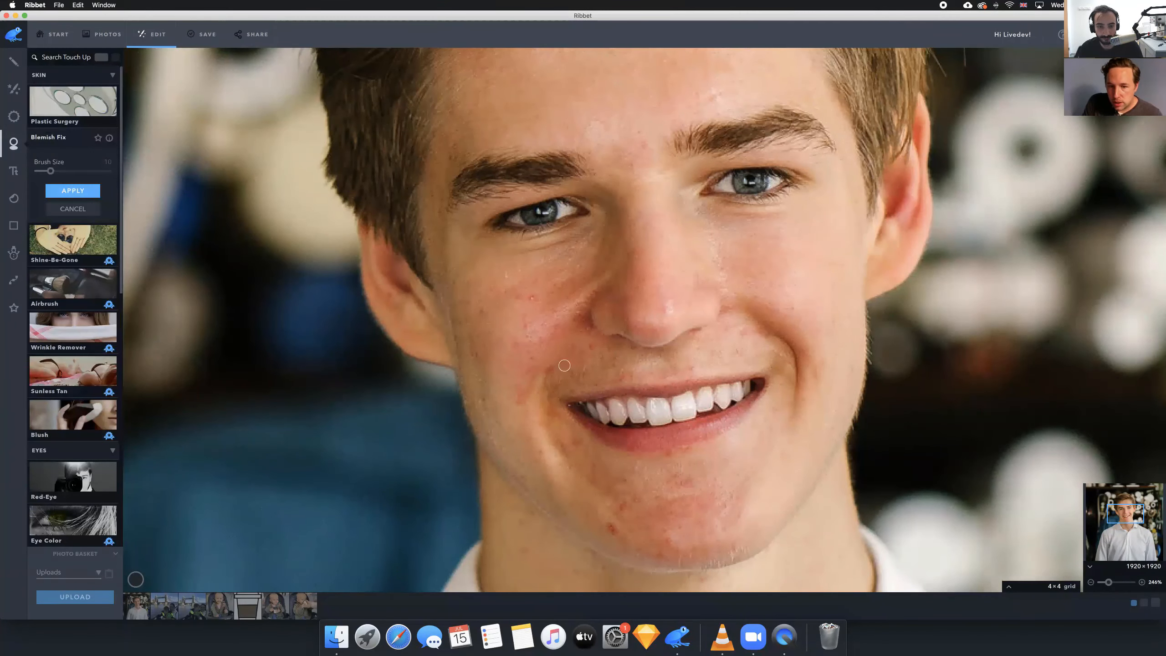
scroll(565, 365, "down", 5)
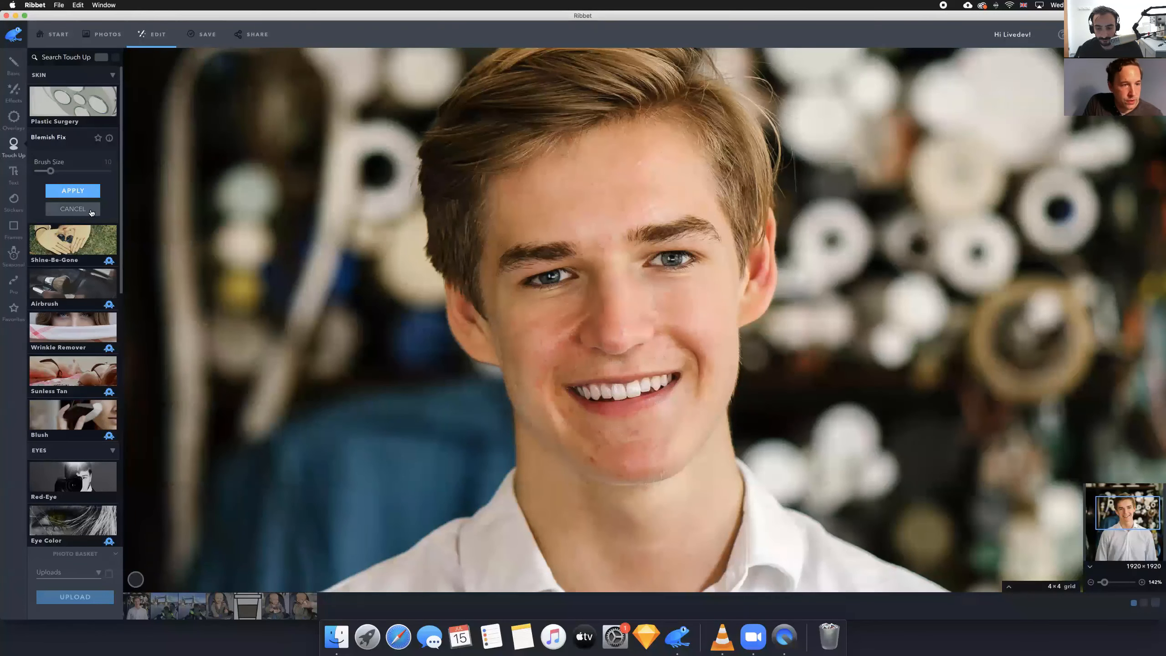
left_click(72, 209)
Set up the Clone tool with a small, spot-sized brush for the blemishes on the man's cheek
scroll(80, 490, "down", 10)
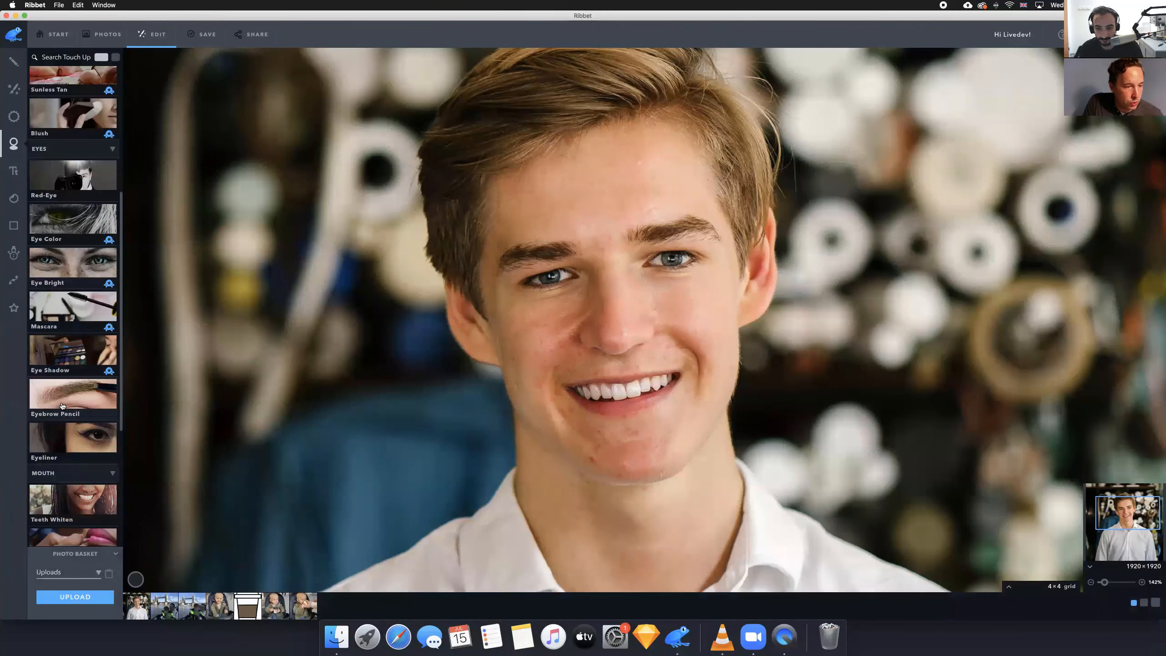
left_click(69, 532)
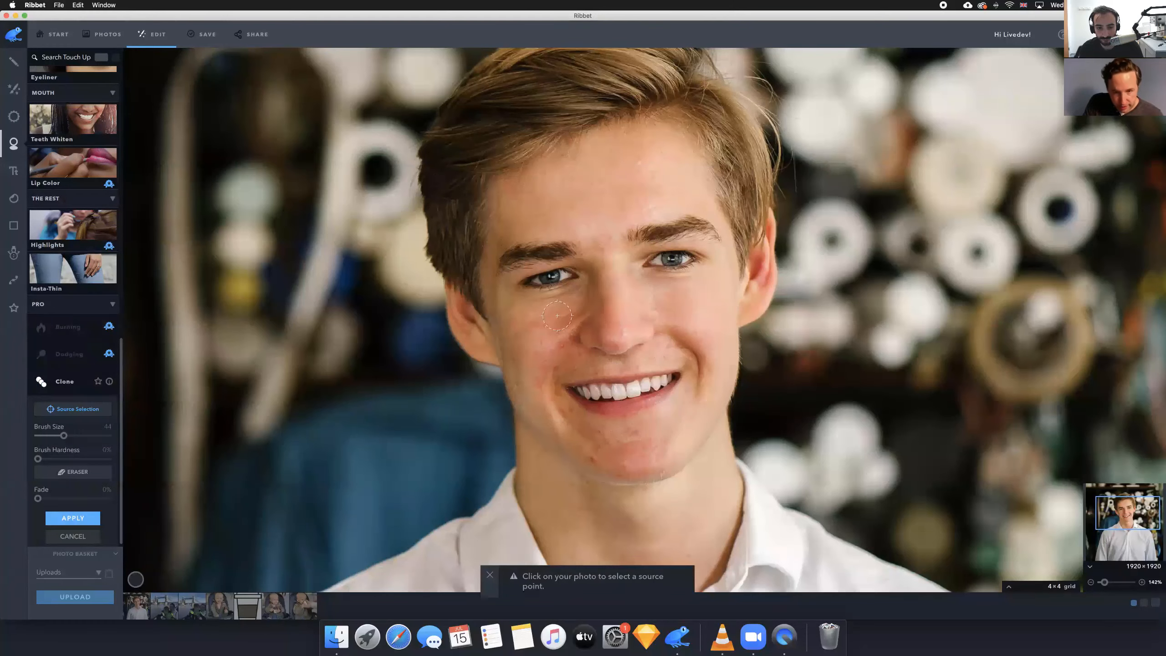
scroll(557, 316, "up", 5)
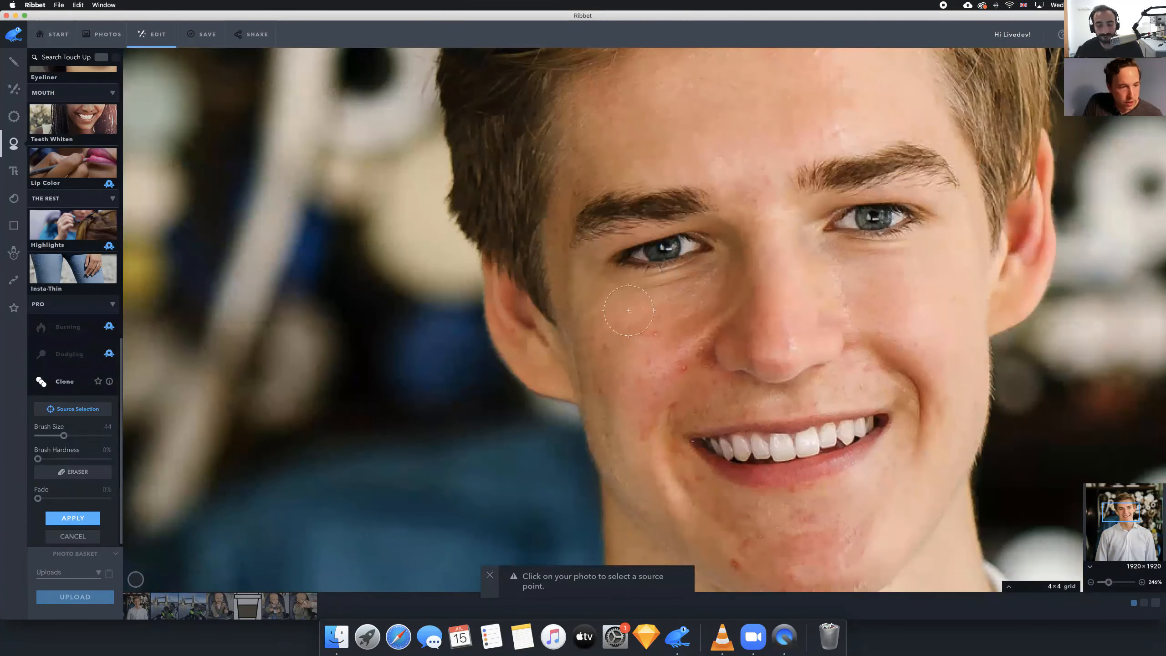
left_click(48, 436)
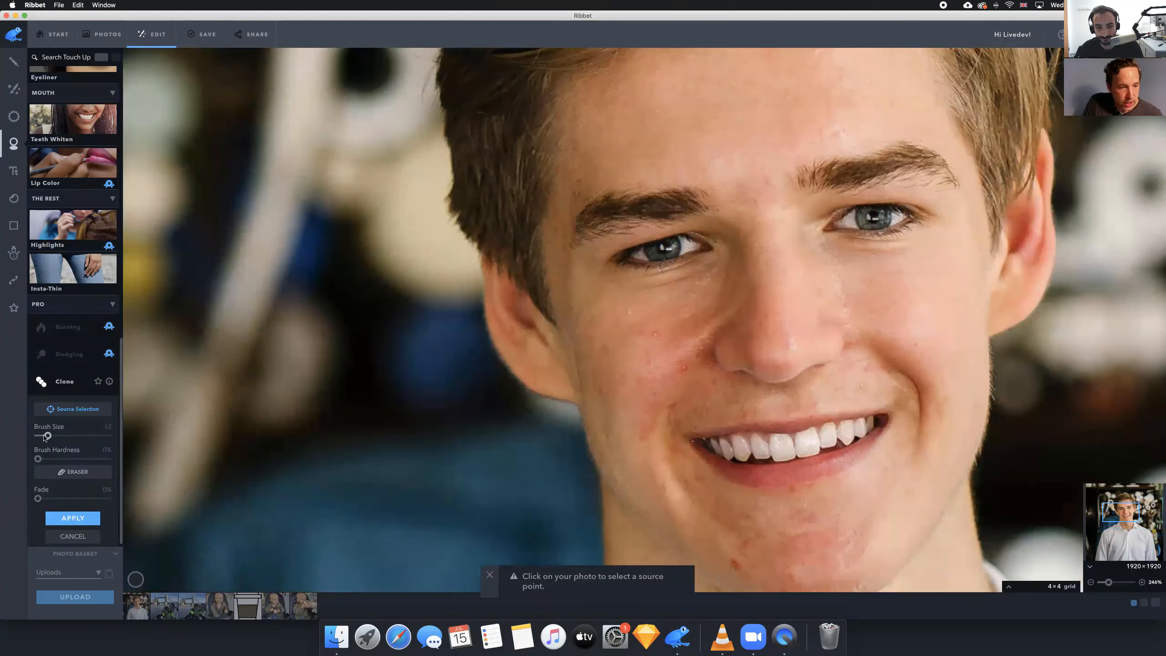
left_click(44, 436)
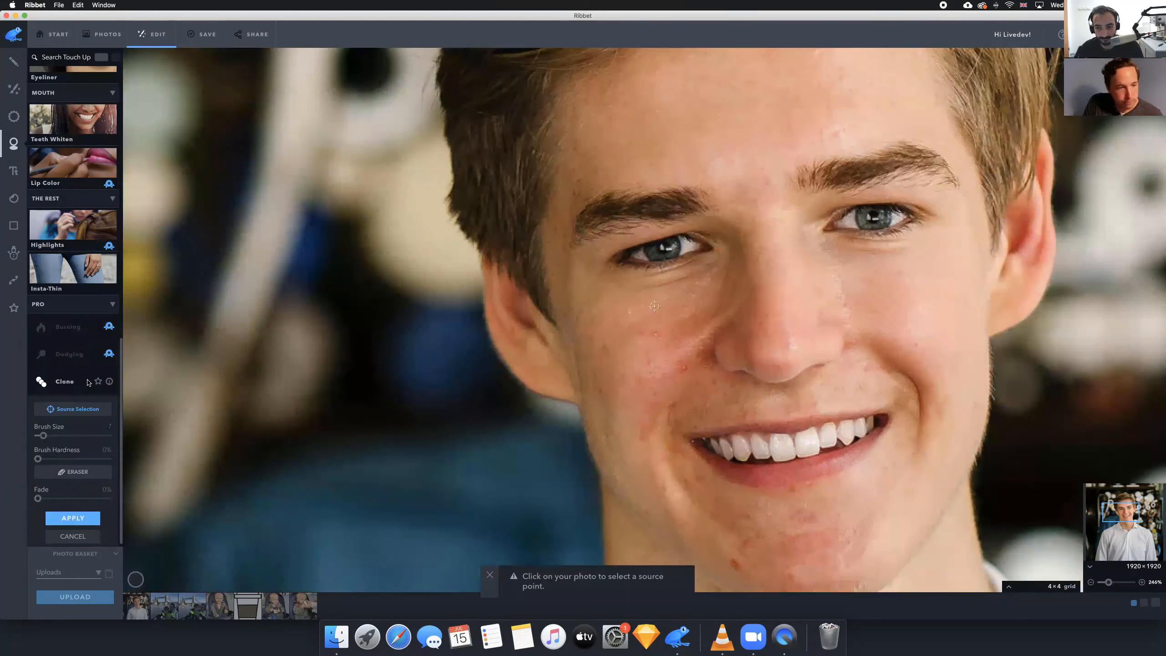
Set the Clone tool's Brush Size to 20 and sample a patch of skin on the man's cheek
left_click(80, 436)
left_click_drag(63, 438, 57, 438)
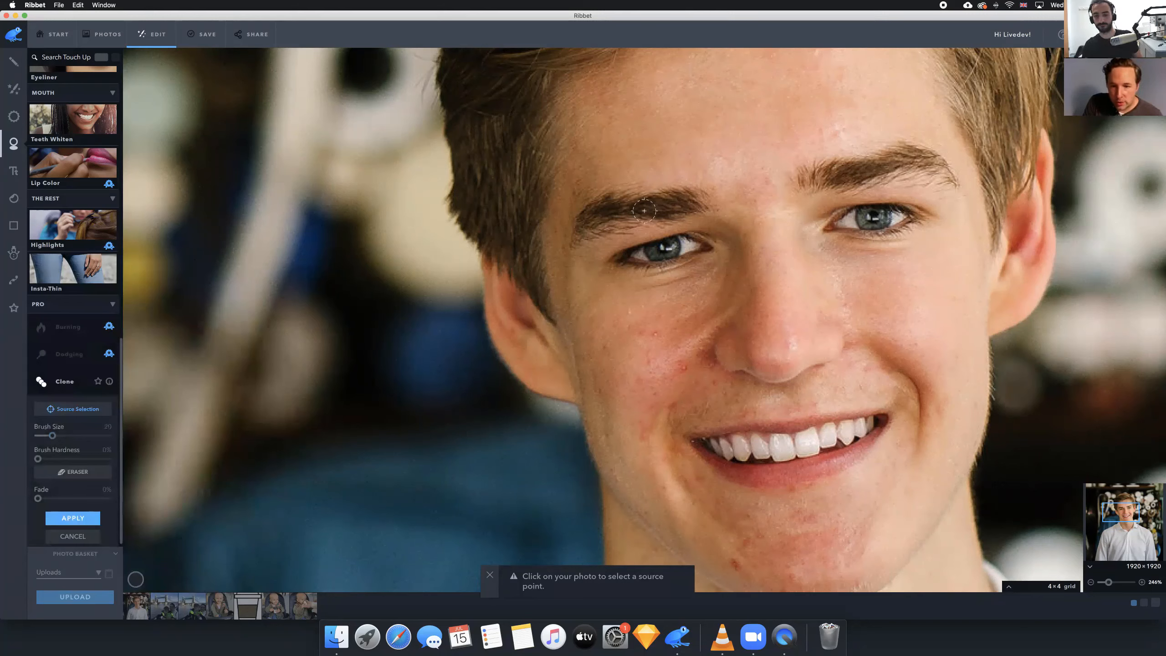
left_click(632, 349)
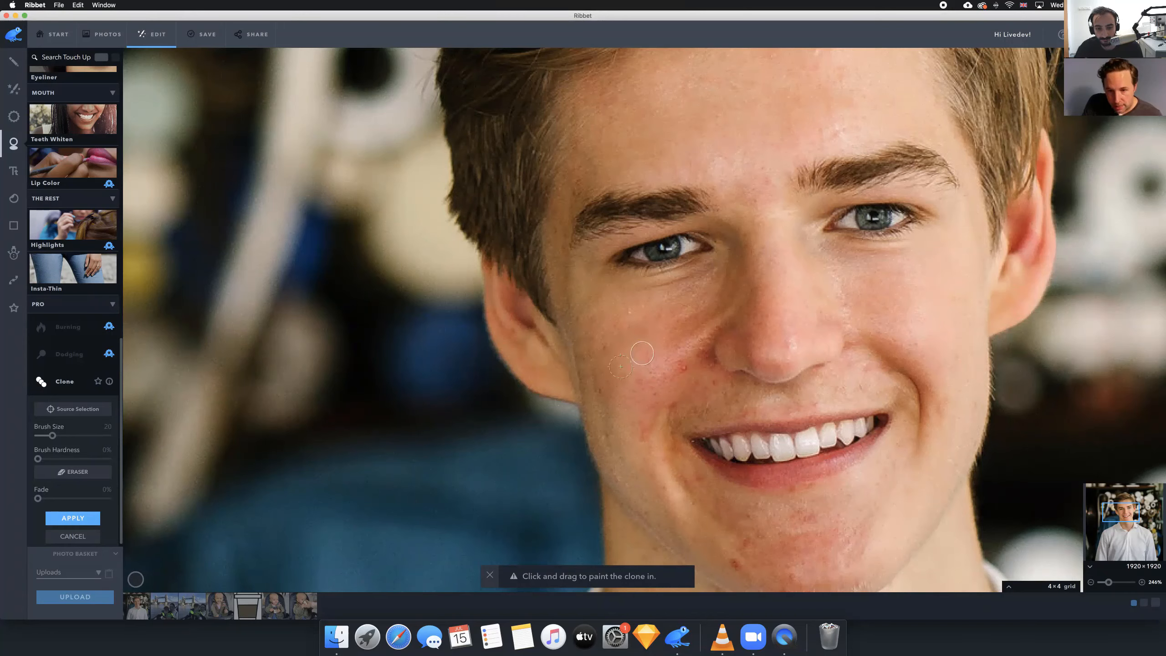
scroll(642, 353, "up", 5)
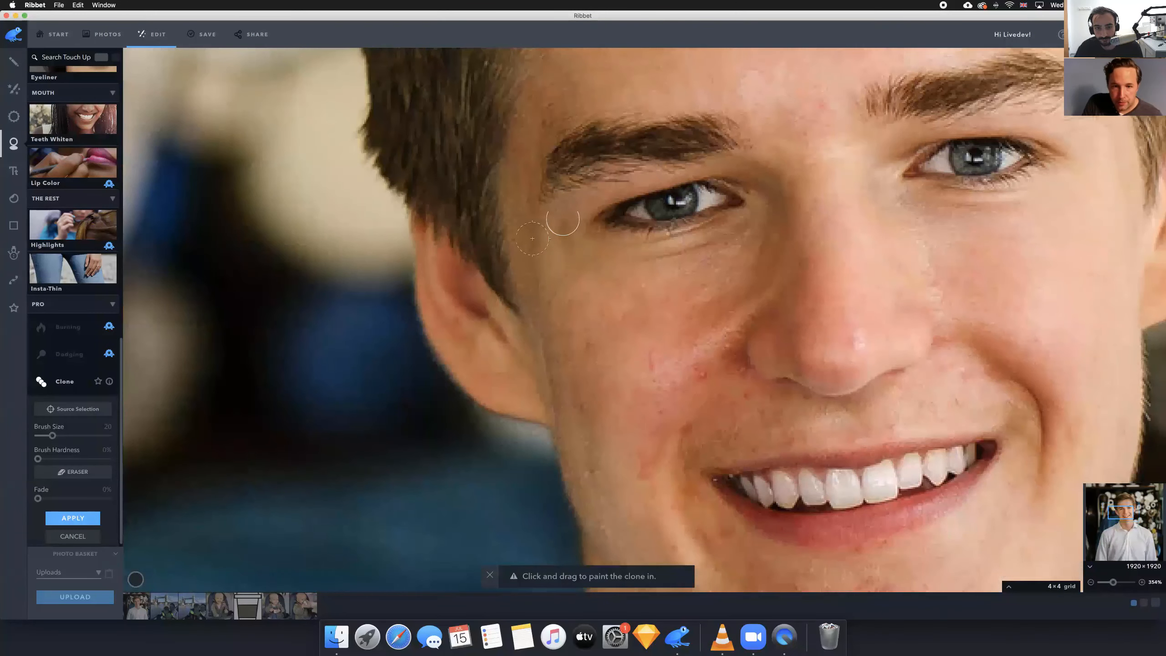
scroll(621, 357, "up", 7)
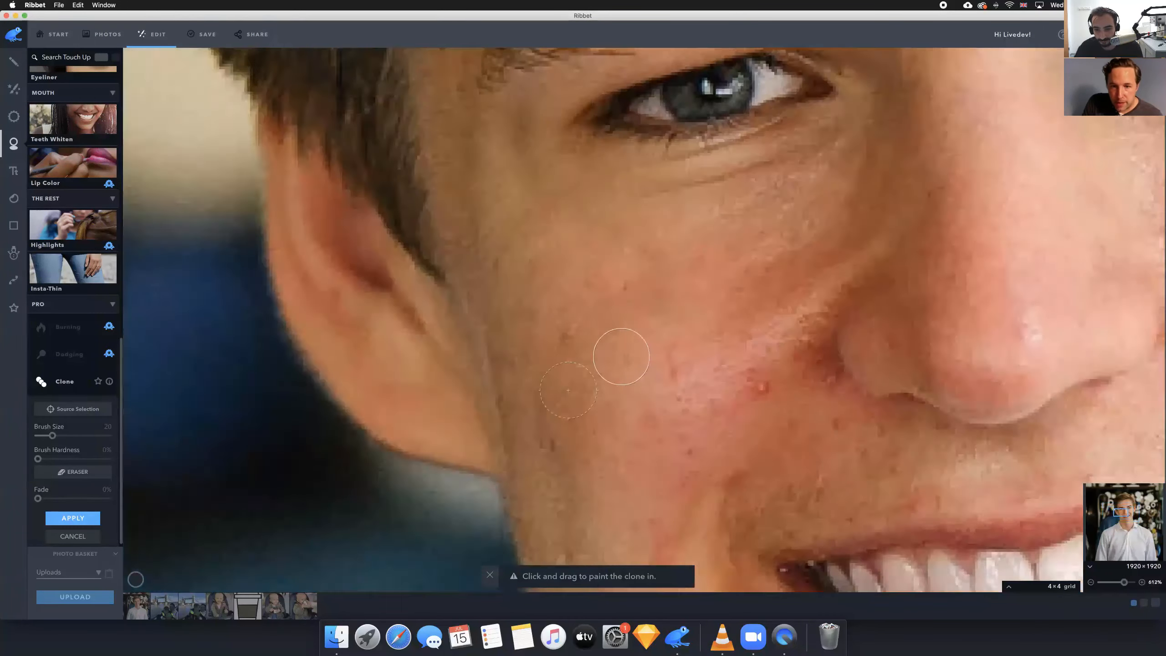
scroll(621, 356, "down", 15)
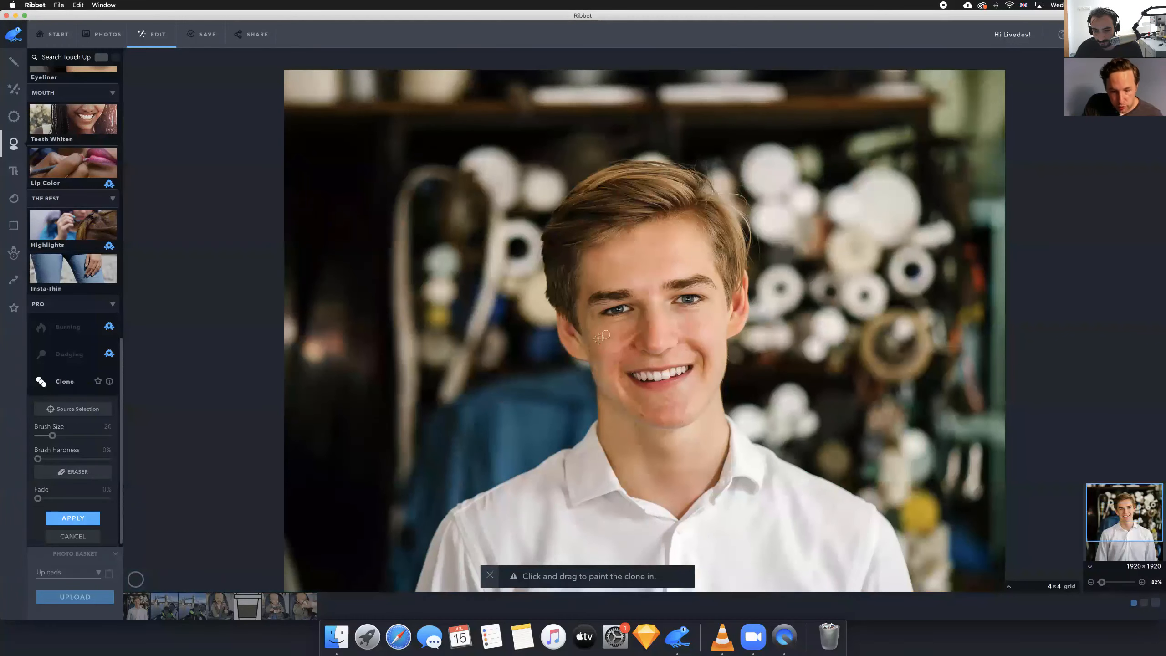
Sample a new clone source between the man's nose and mouth, and bring the blemished cheek into close view
key("alt")
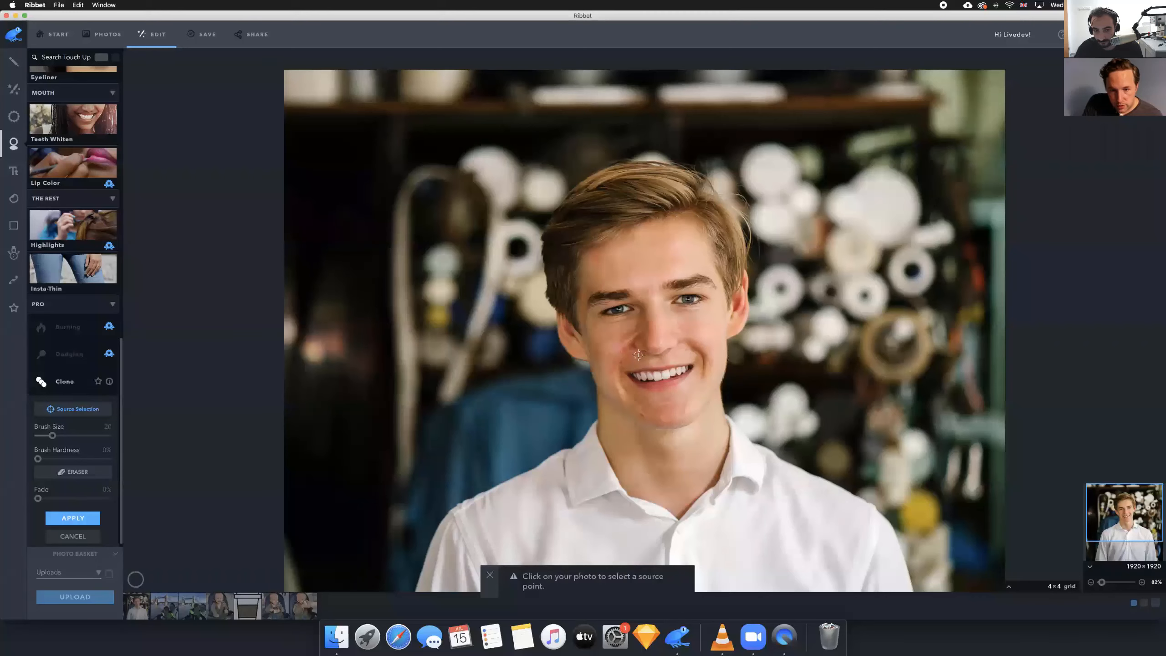
left_click(639, 355)
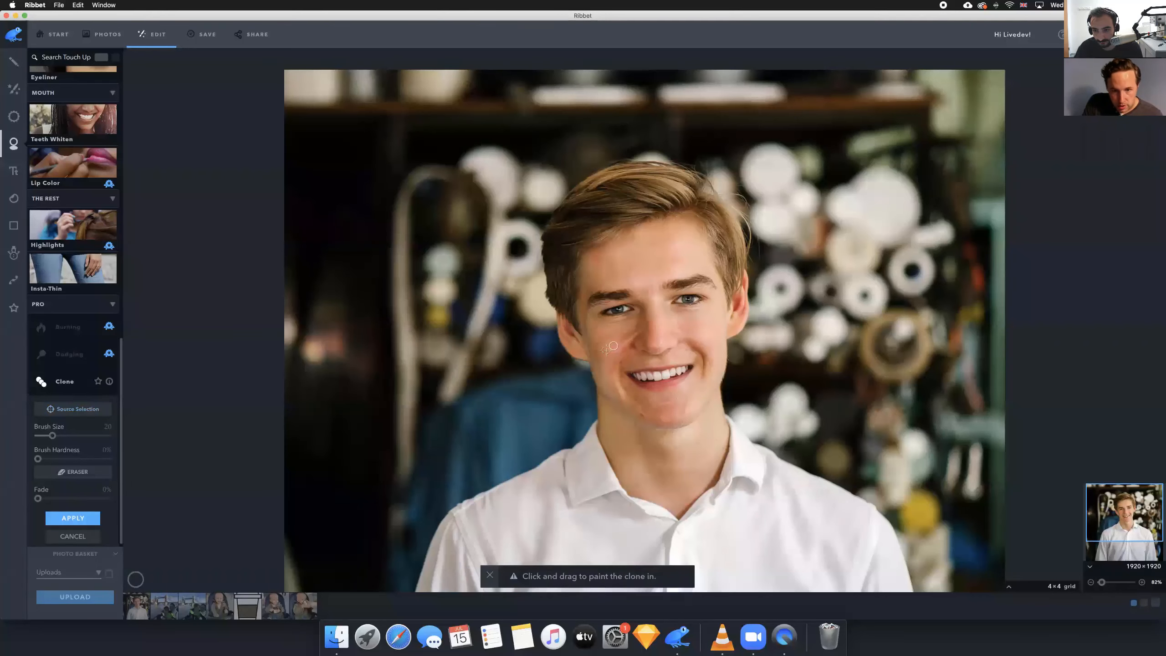
scroll(616, 349, "down", 3)
scroll(611, 348, "up", 2)
scroll(610, 348, "up", 10)
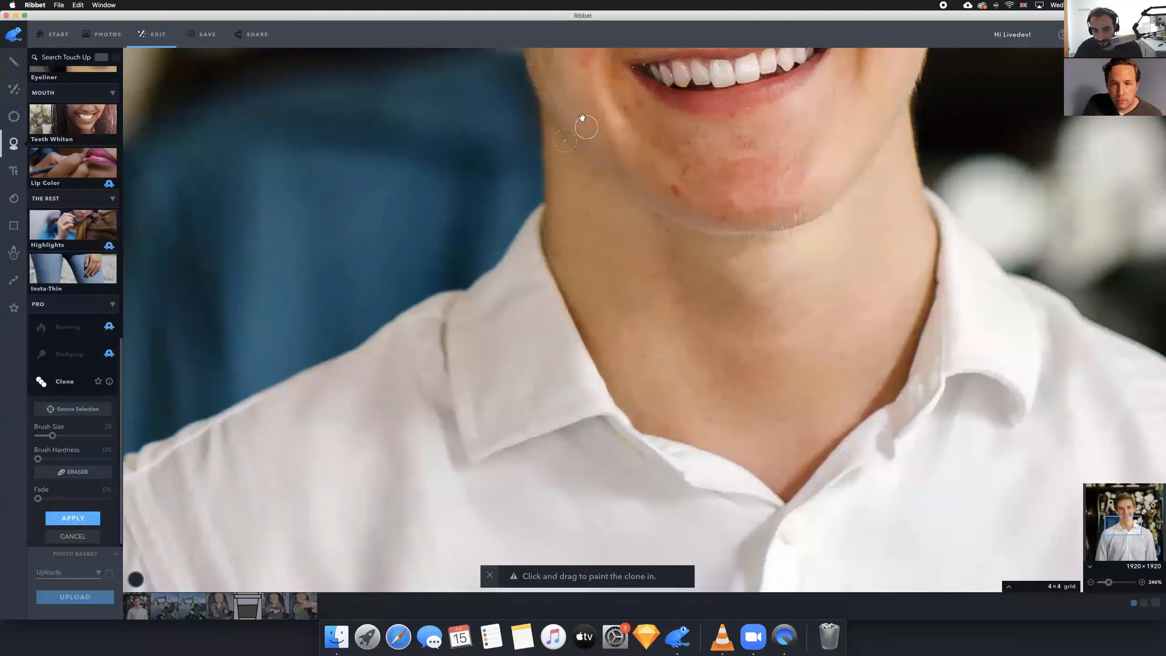
left_click_drag(582, 117, 594, 448)
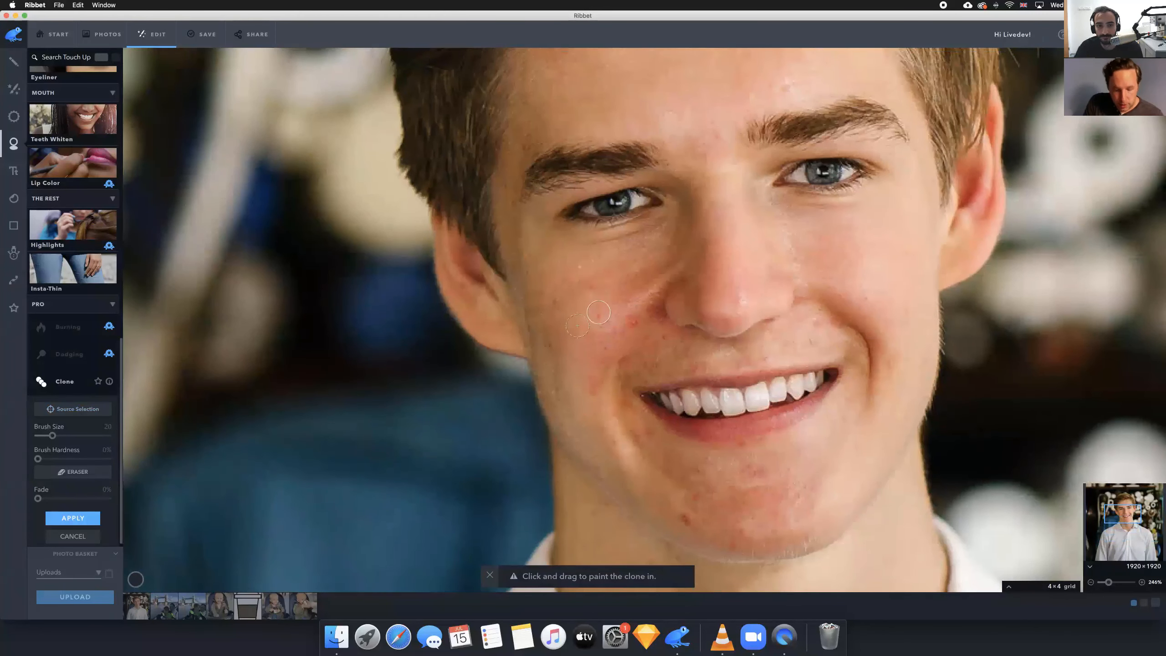
Set the Clone Brush Size to 9 and clone nearby clean skin over the small blemishes on the man's cheek
left_click(44, 435)
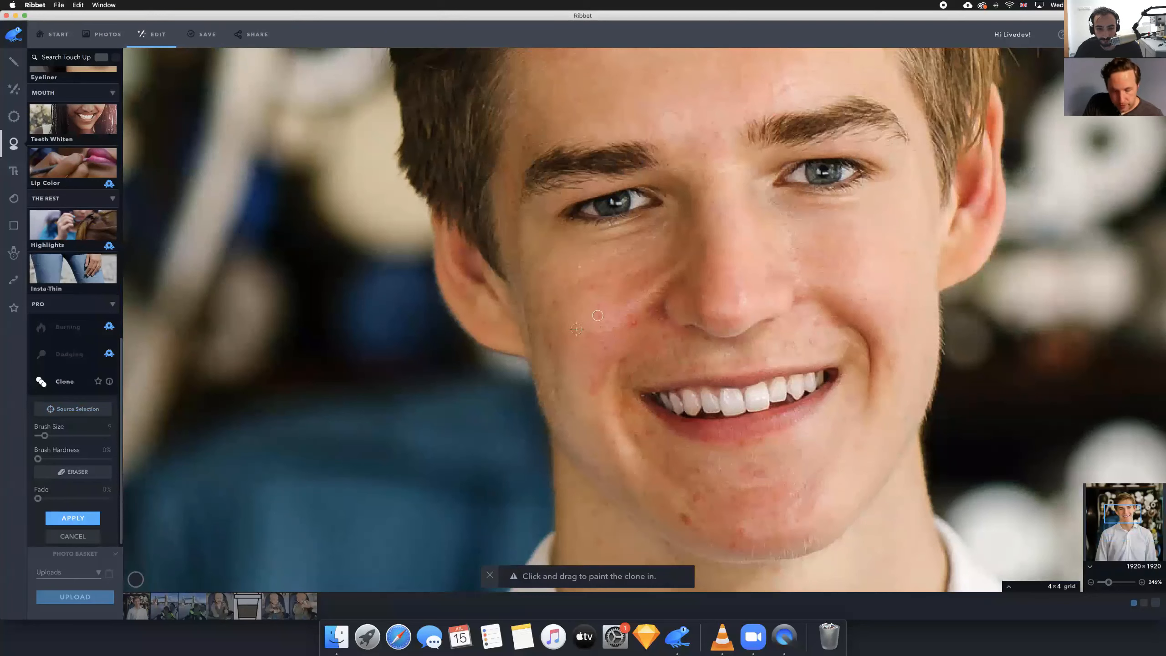
key("alt")
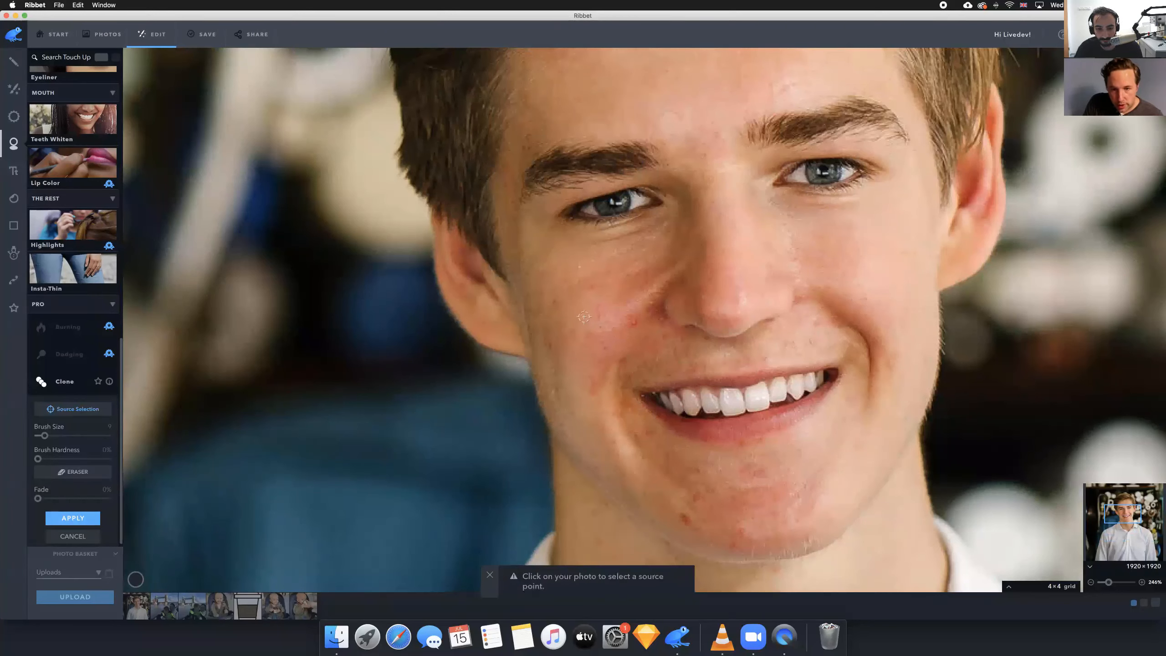
left_click(584, 317)
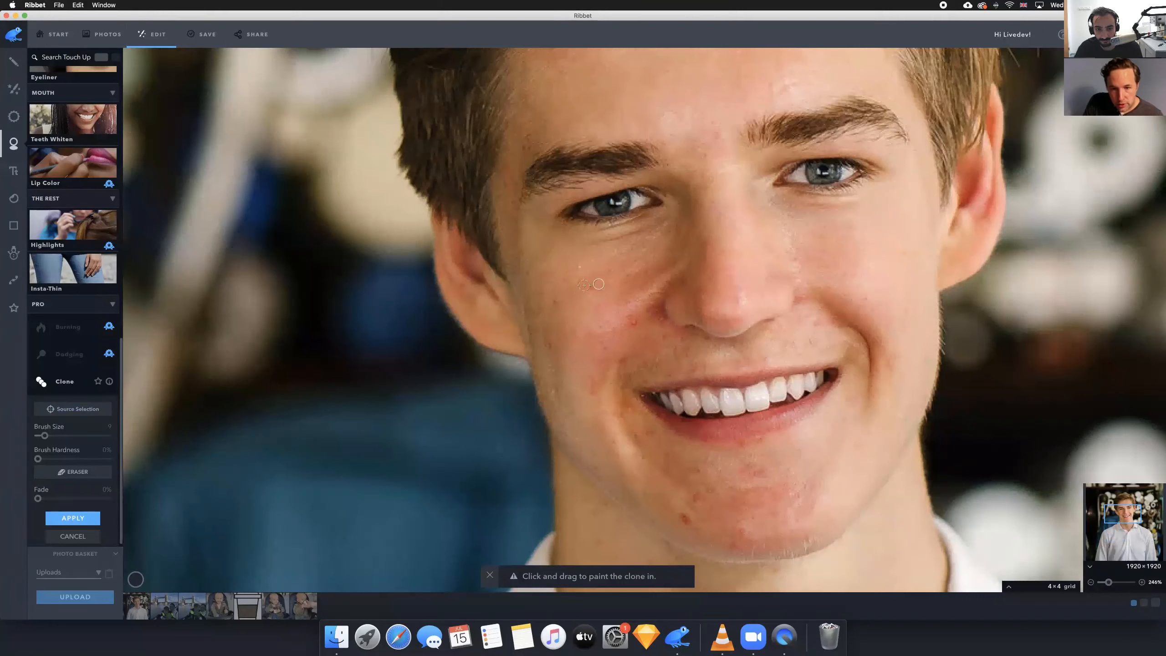
key("alt")
left_click(590, 287)
key("alt")
left_click(604, 285)
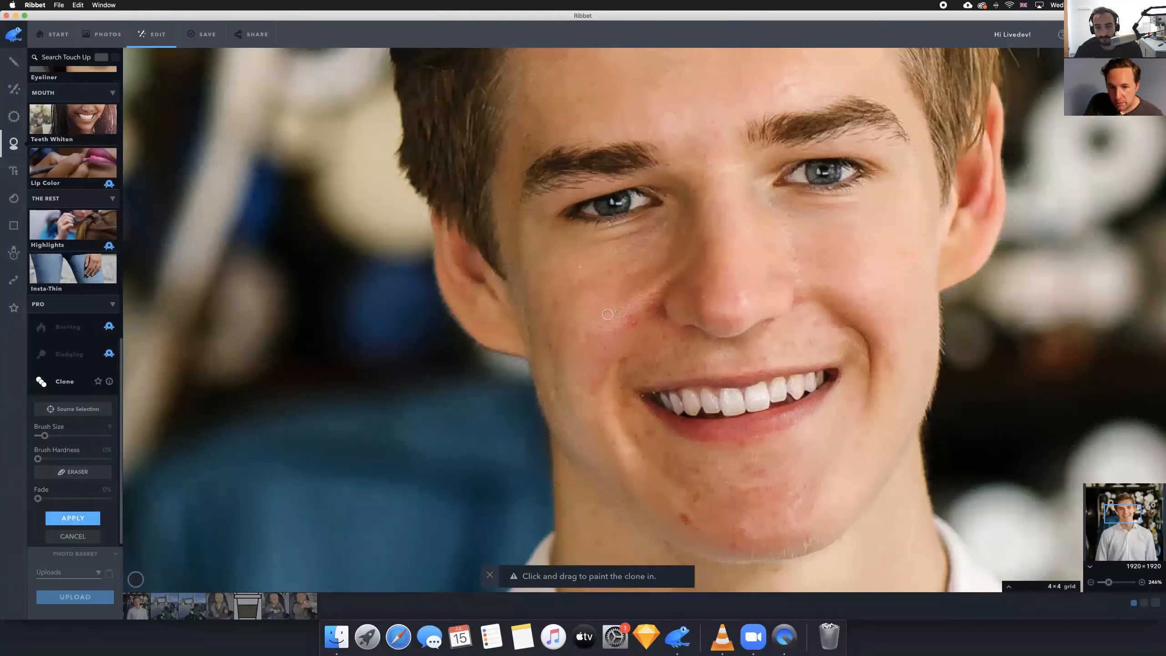
Clone clean skin from just below over the red blemish beside the man's nose, and apply the Clone edits
left_click(633, 338, "alt")
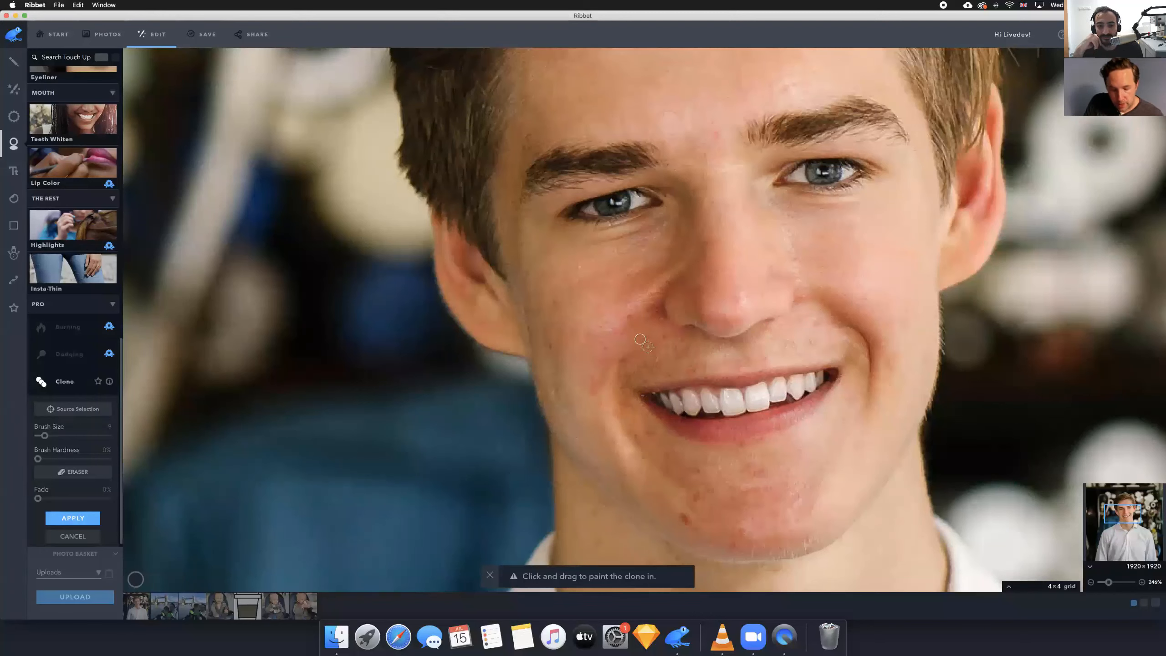
key("alt")
left_click(640, 339)
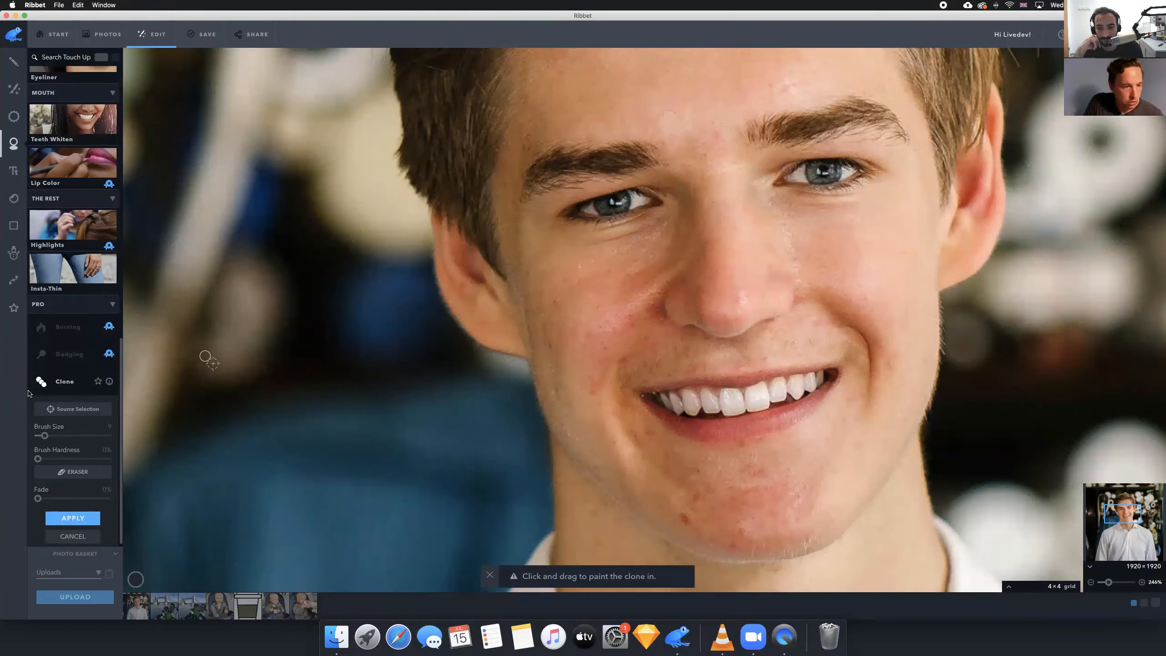
left_click(73, 518)
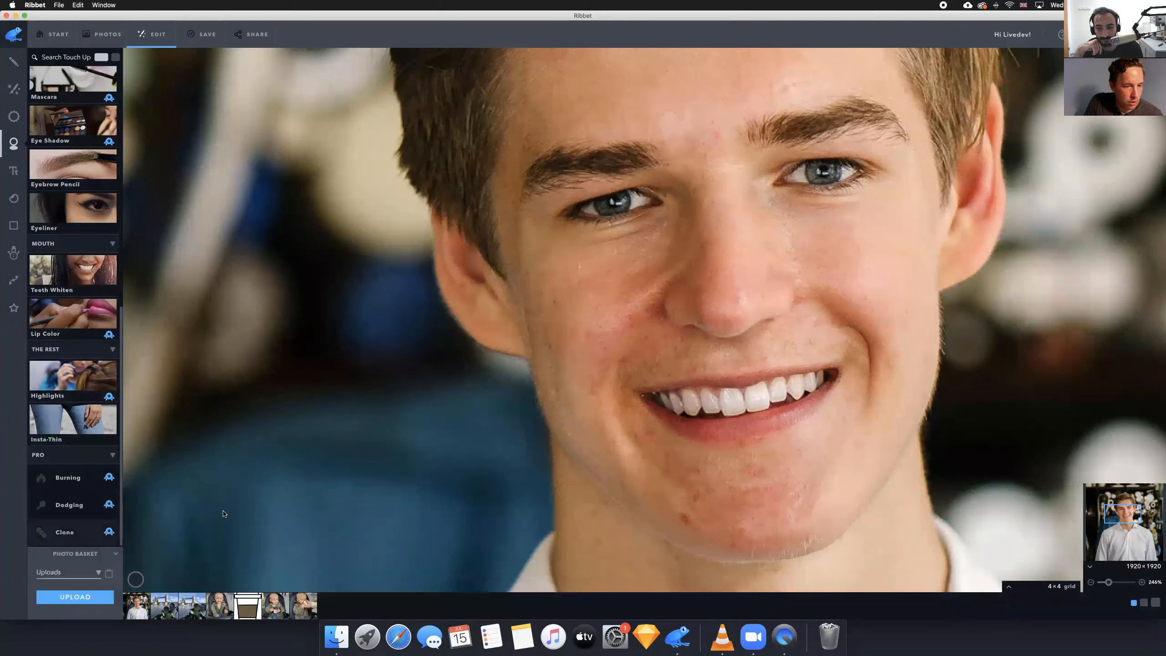
Try cloning skin from the outer cheek over the reddish inner cheek with the Clone tool at Brush Size 44, and undo the stroke
left_click(69, 532)
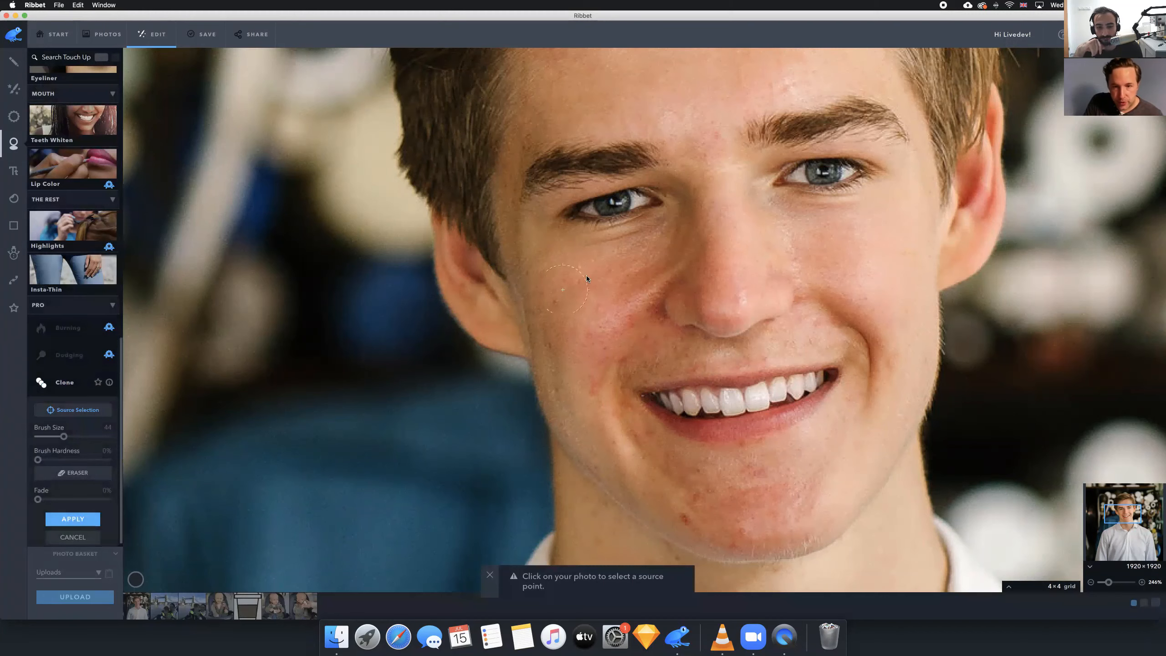
left_click(559, 274)
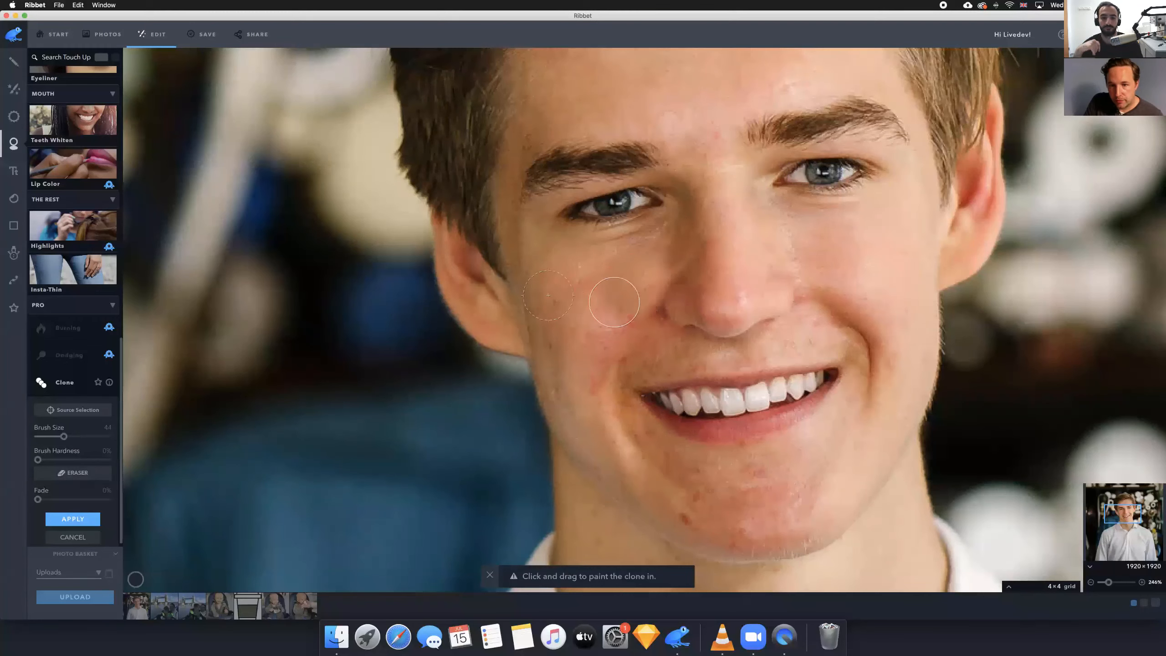
left_click_drag(622, 299, 609, 326)
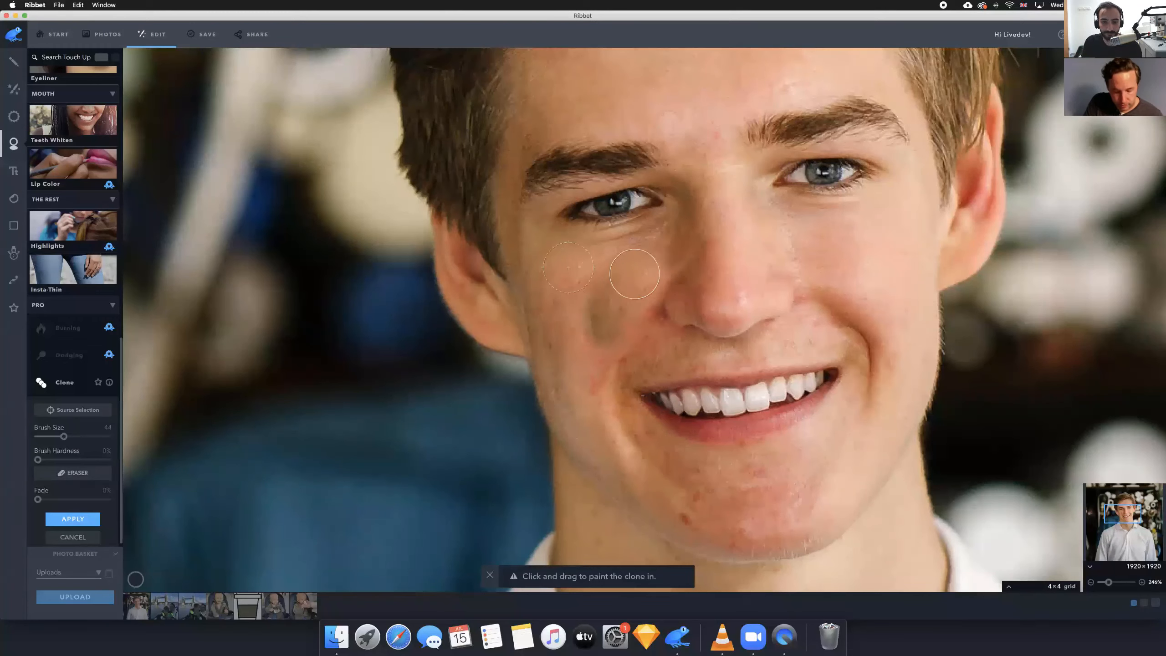
key("super+z")
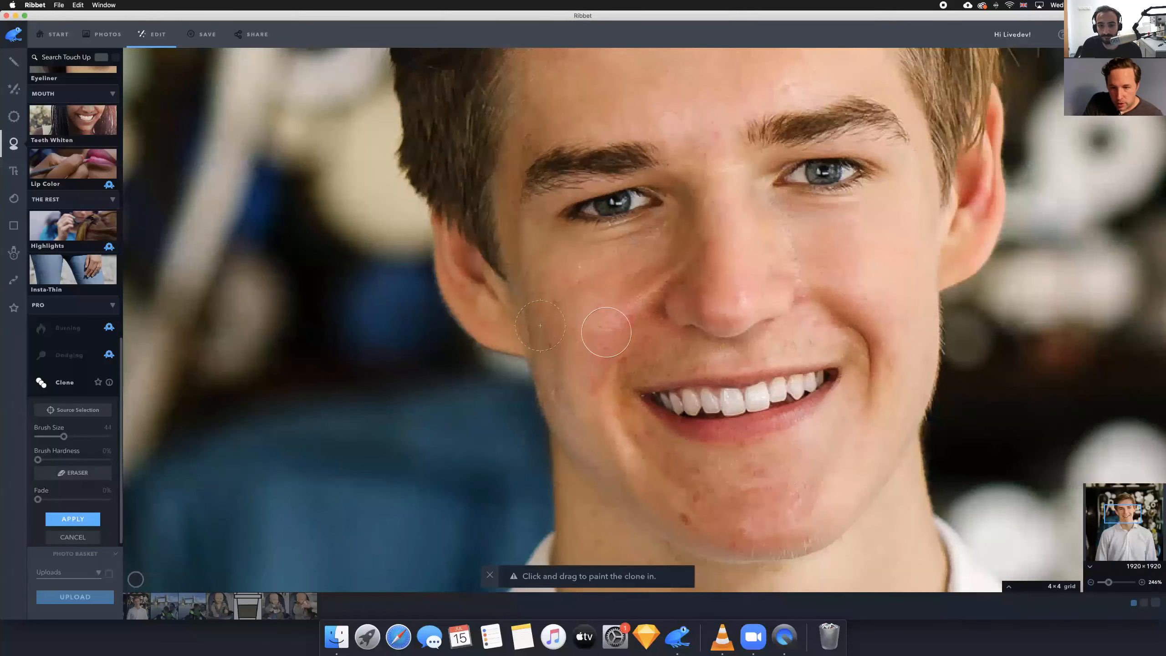
Set the Clone brush to size 16 with Brush Hardness near its minimum for the red spot on the man's chin
scroll(601, 333, "down", 3)
scroll(606, 333, "down", 8)
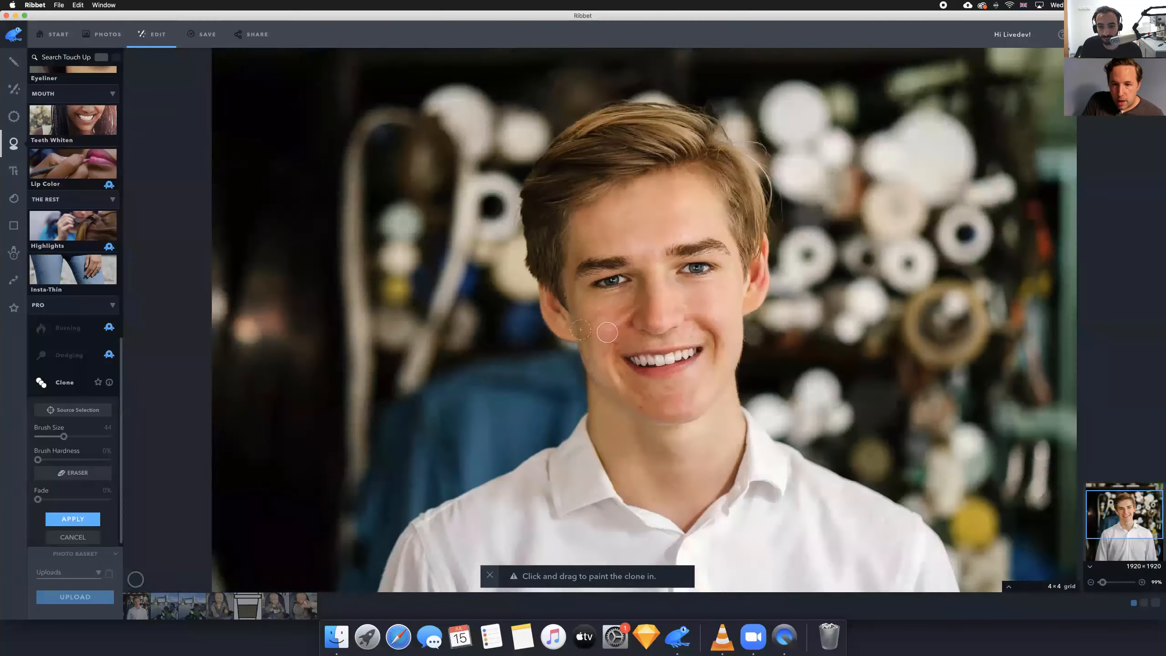
scroll(652, 330, "up", 10)
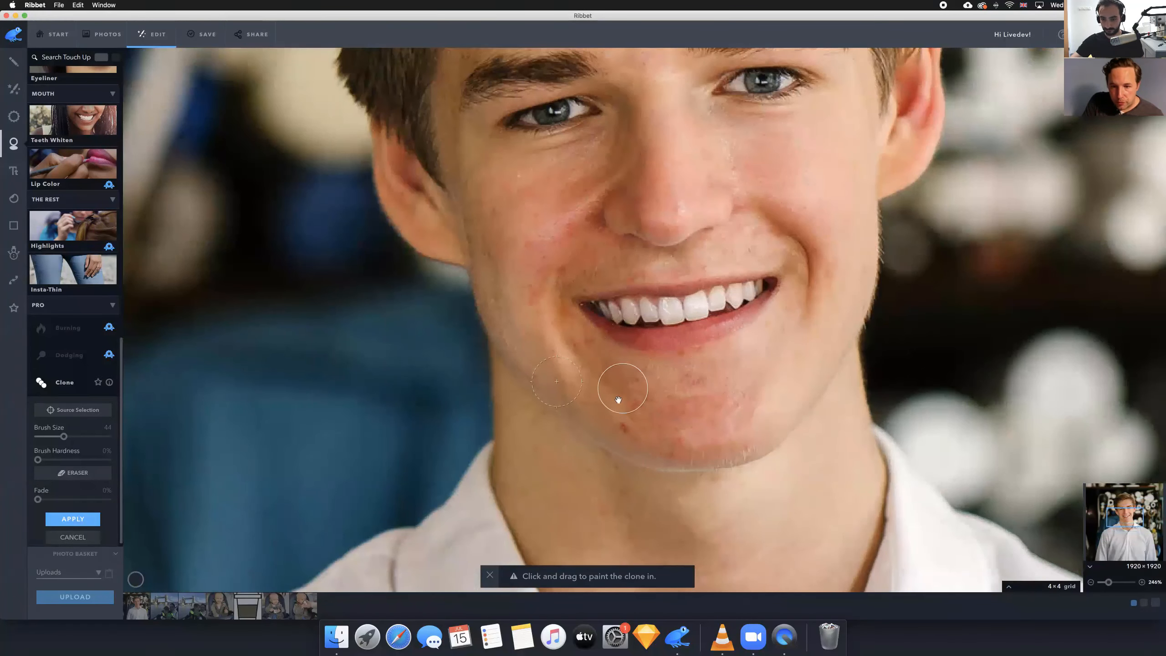
left_click_drag(619, 398, 632, 351)
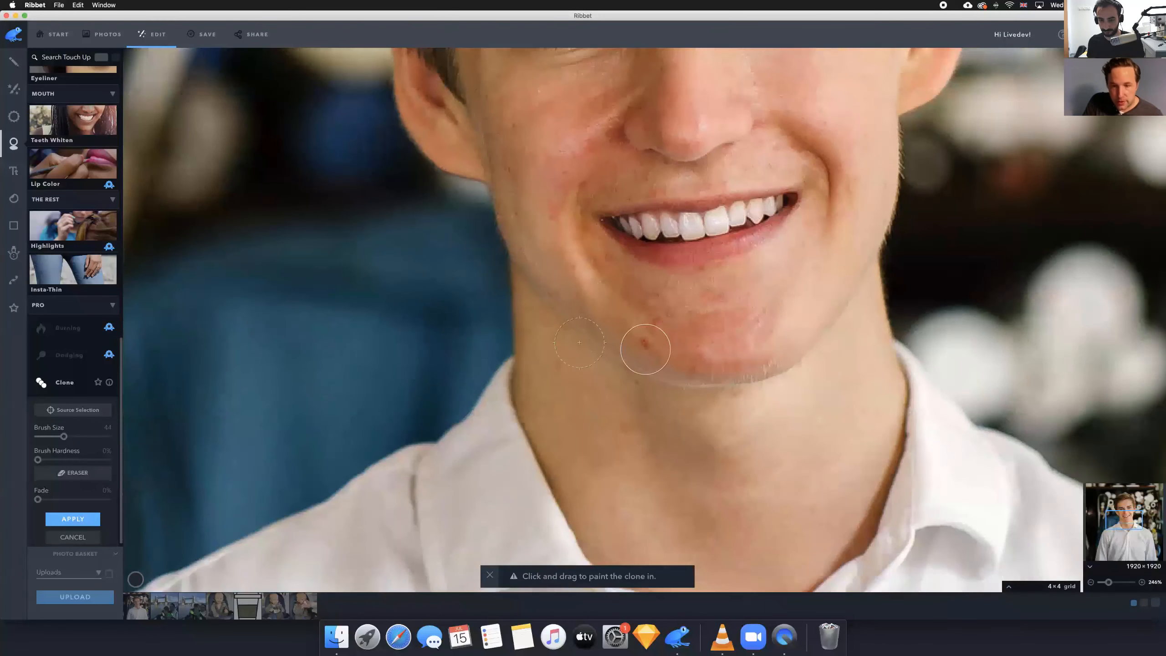
scroll(645, 349, "up", 3)
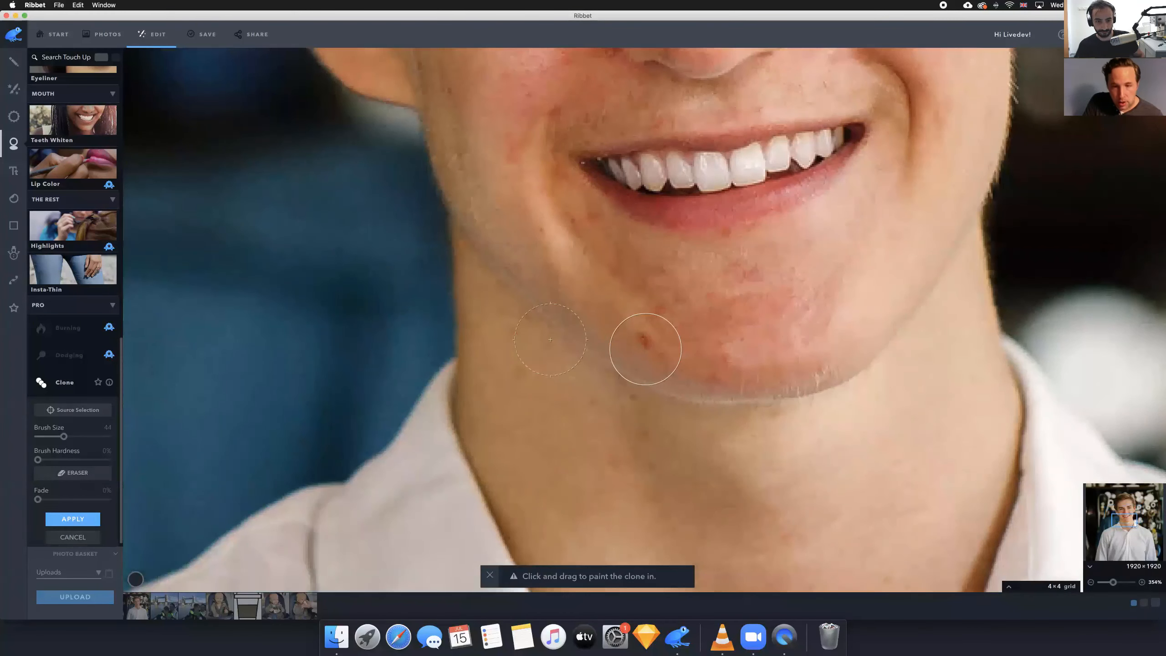
left_click(44, 437)
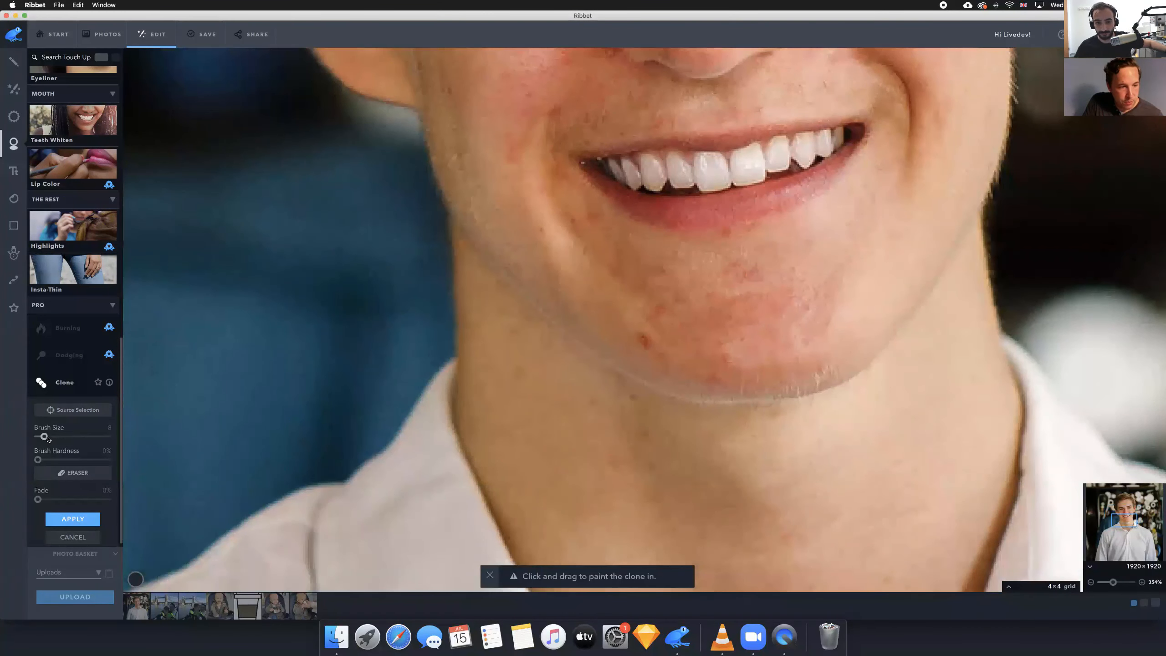
left_click(51, 437)
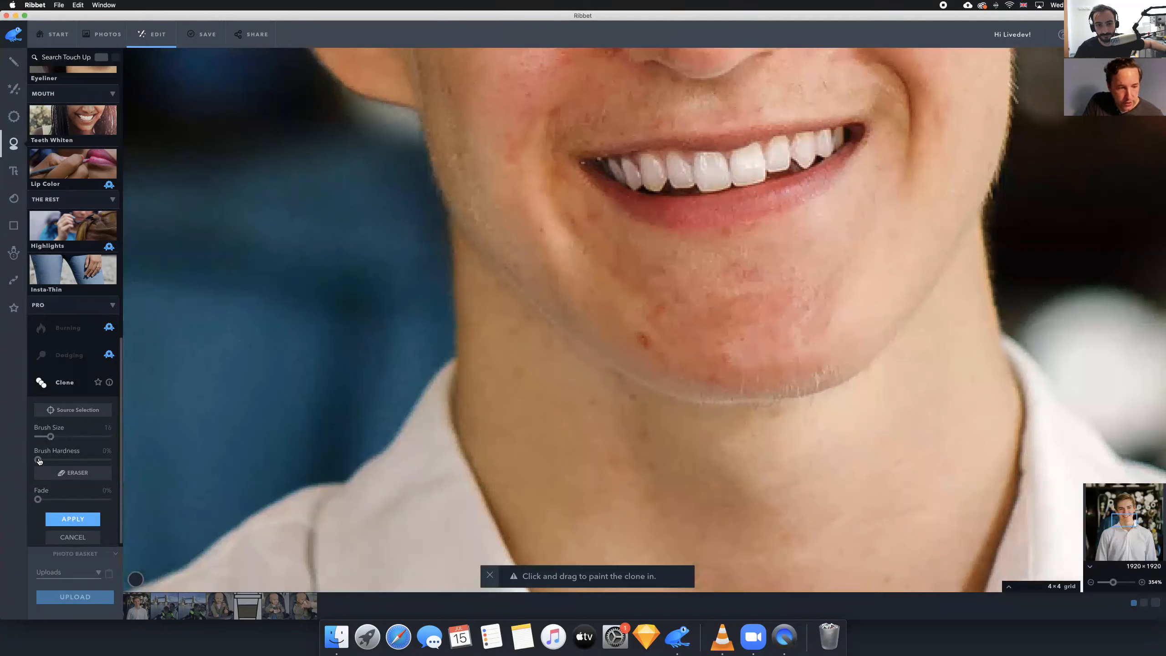
left_click_drag(38, 459, 115, 462)
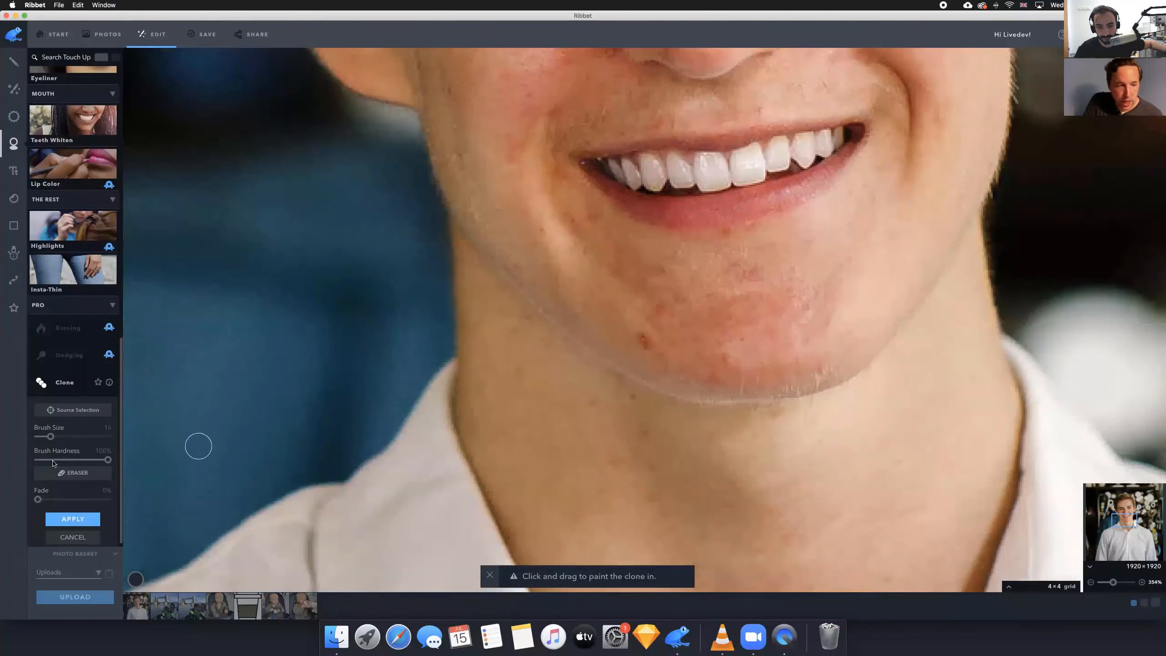
left_click_drag(54, 461, 42, 462)
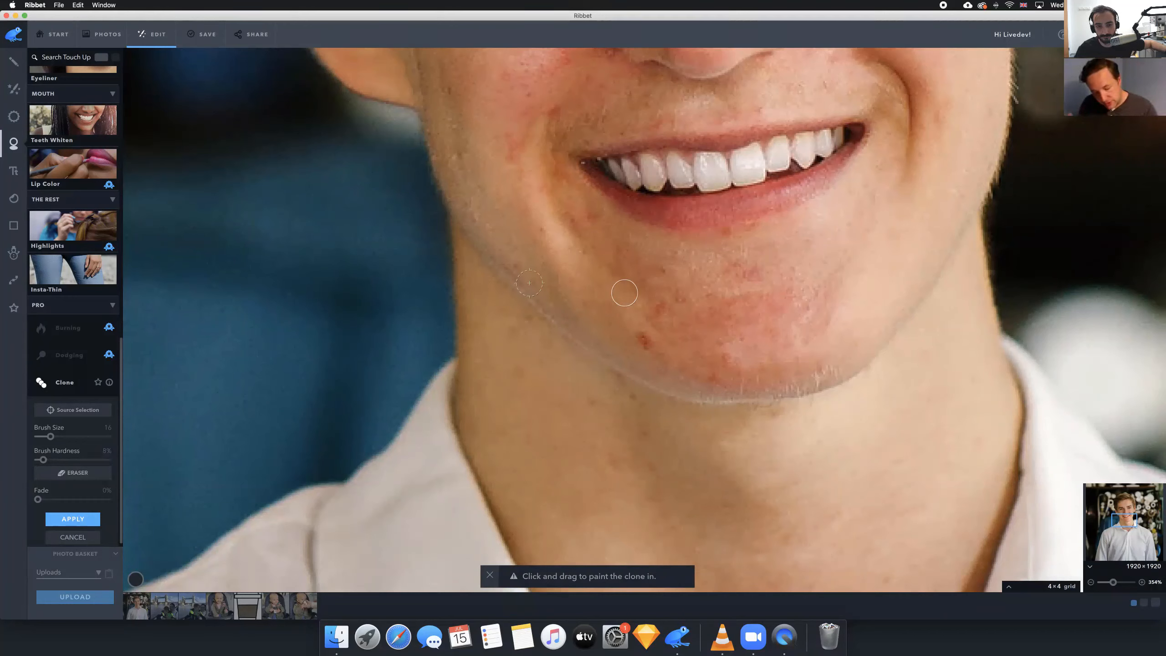
Clone clean skin from beside the red chin spot over it, and check the retouch in the whole portrait
key("alt")
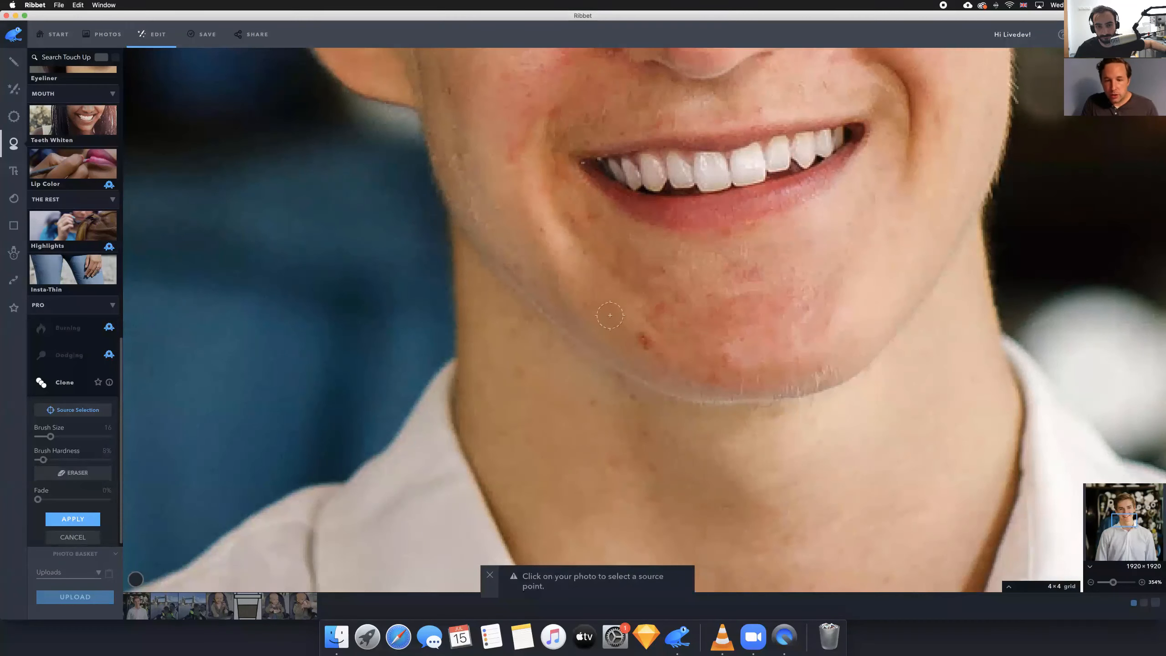
left_click(615, 315)
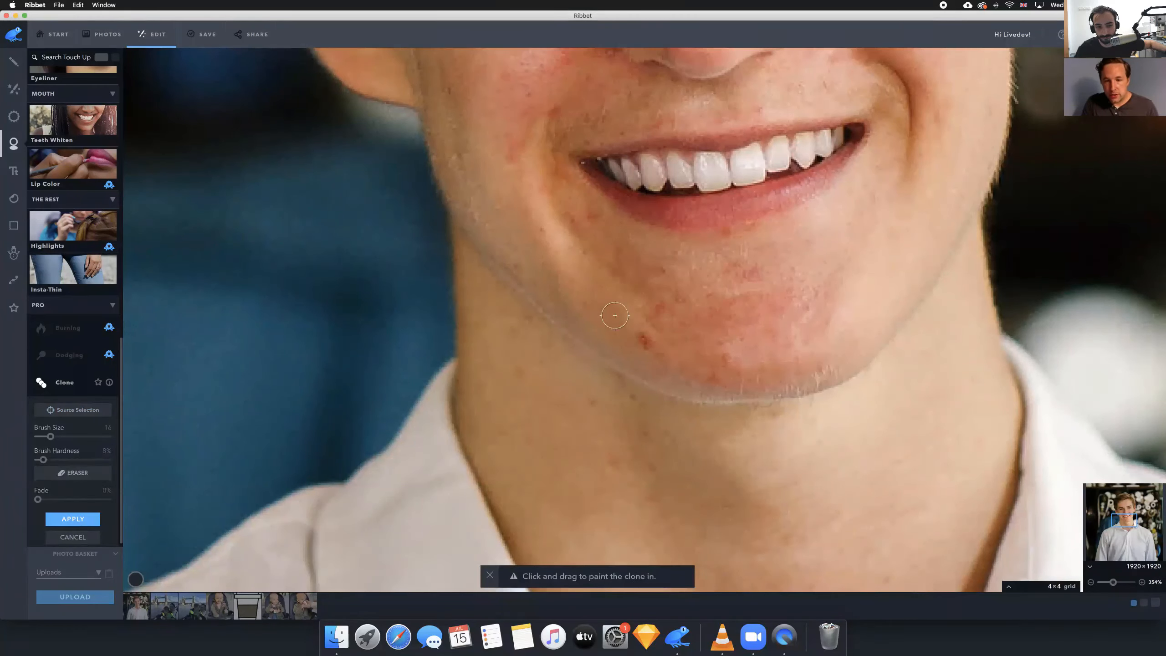
left_click(643, 339)
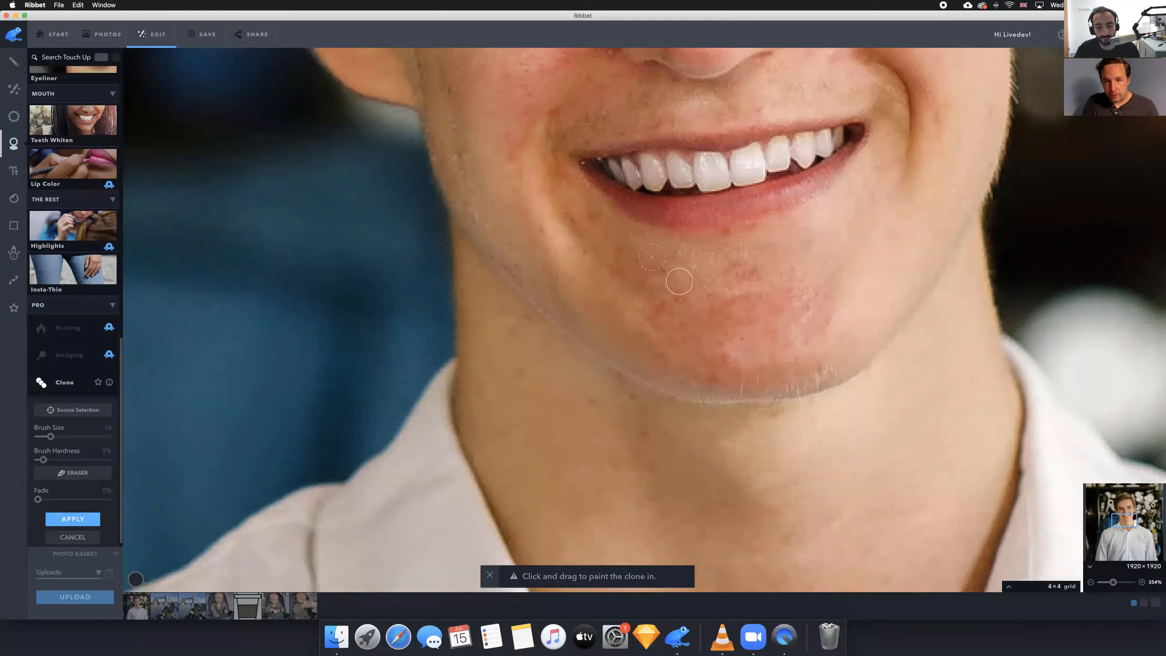
scroll(680, 276, "down", 5)
scroll(679, 281, "down", 6)
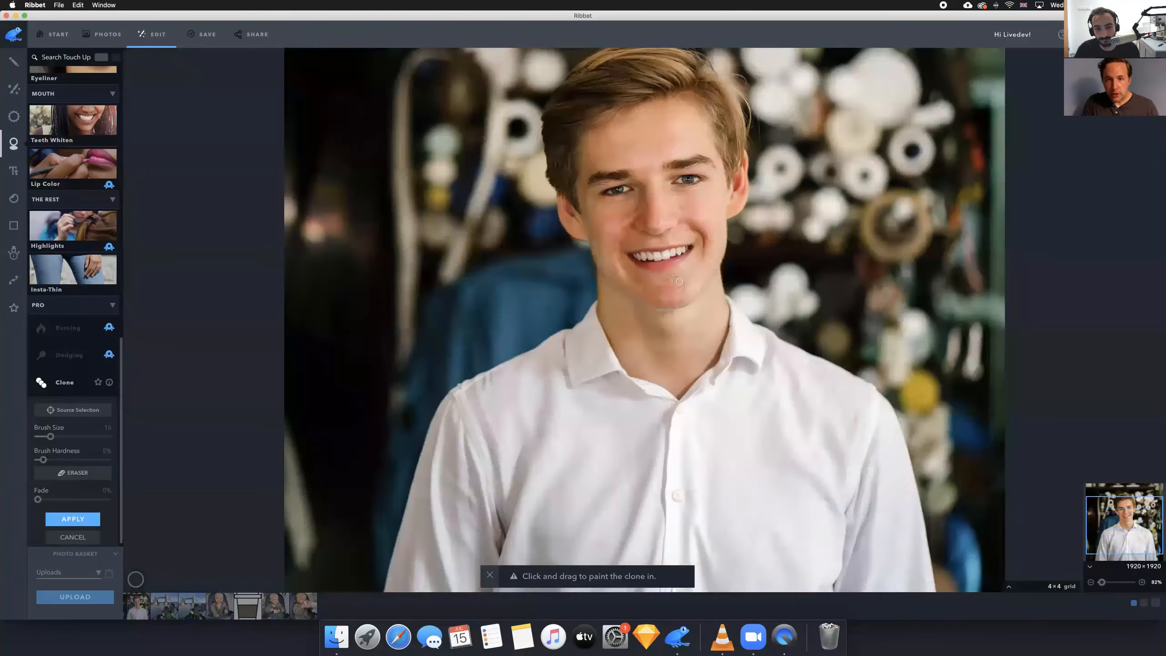
scroll(598, 272, "up", 2)
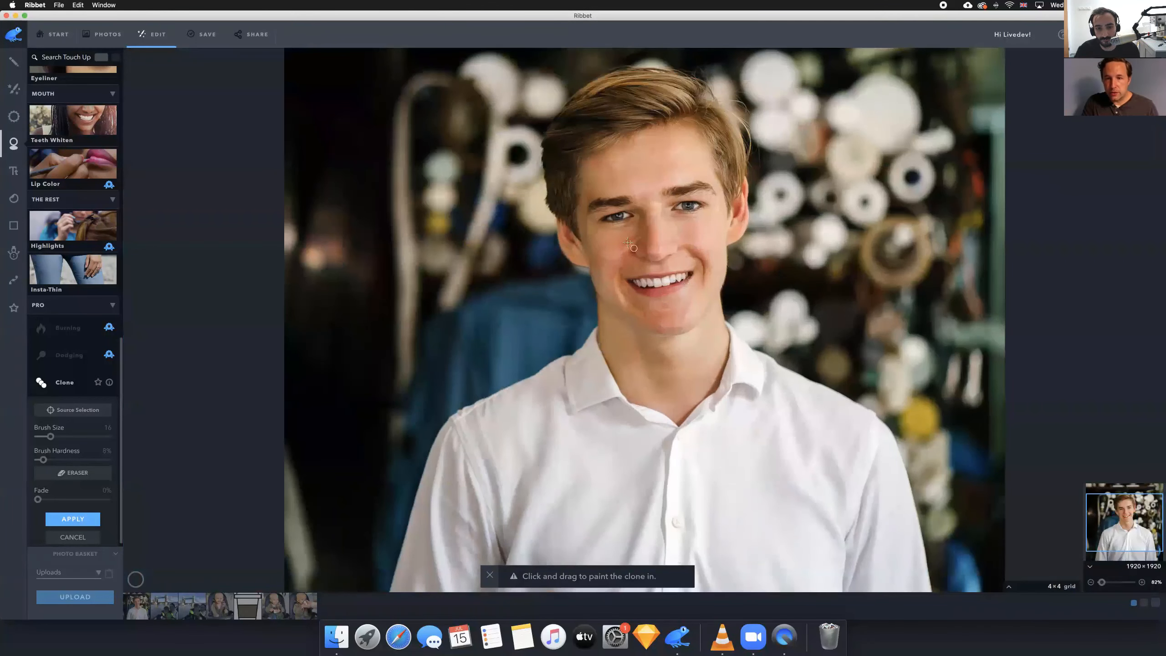
scroll(625, 261, "up", 1)
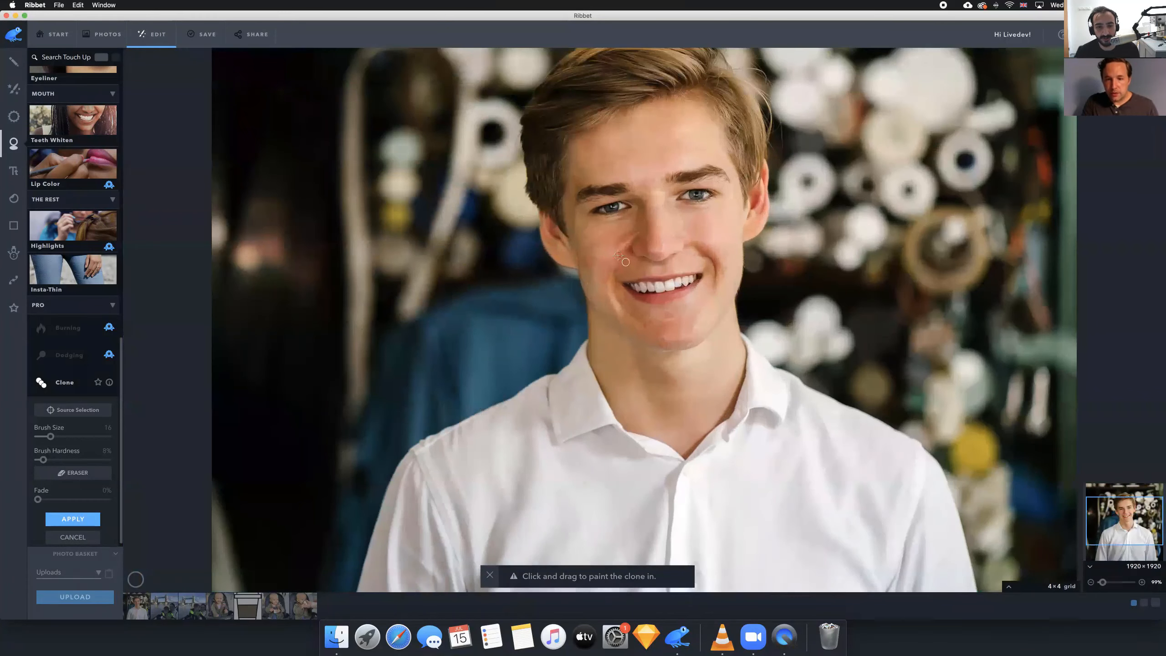
Switch to Finder, preview the original Touchup.jpg beside the retouched portrait, and examine the original facial blemishes up close
left_click(337, 636)
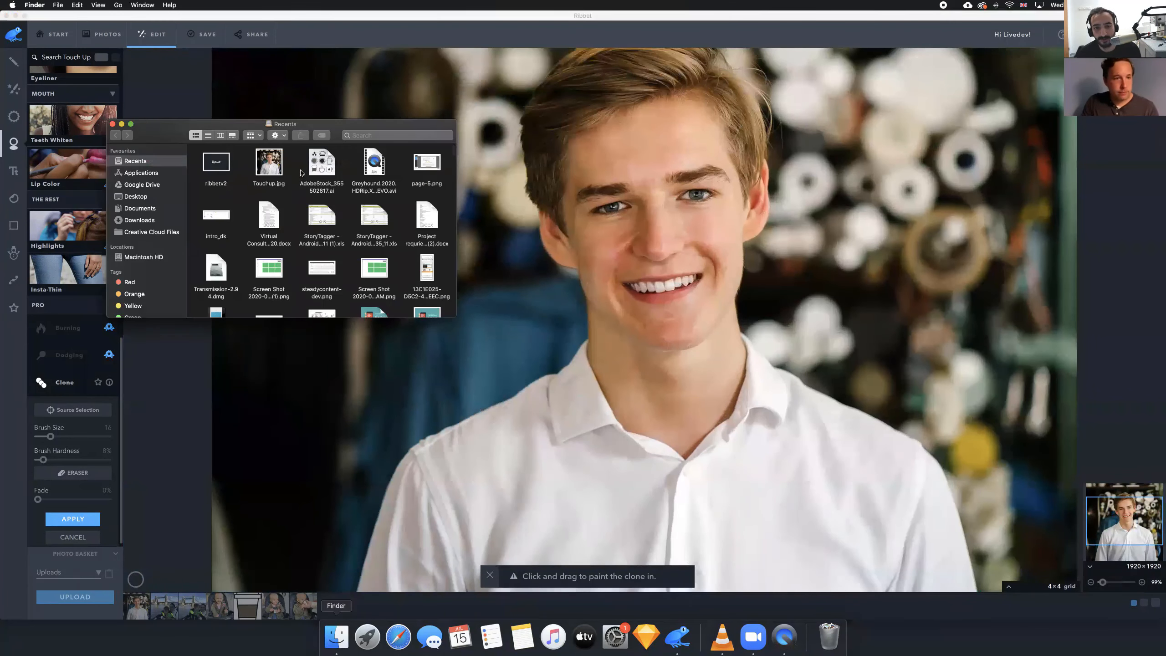
left_click(277, 167)
key("space")
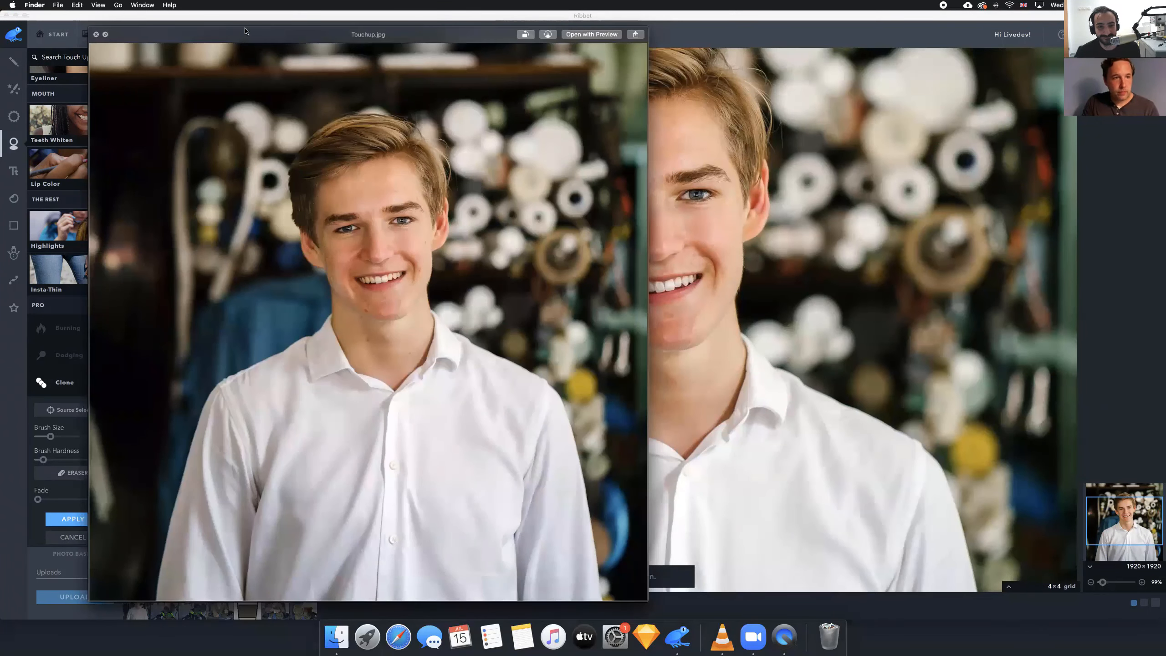
left_click_drag(272, 38, 179, 37)
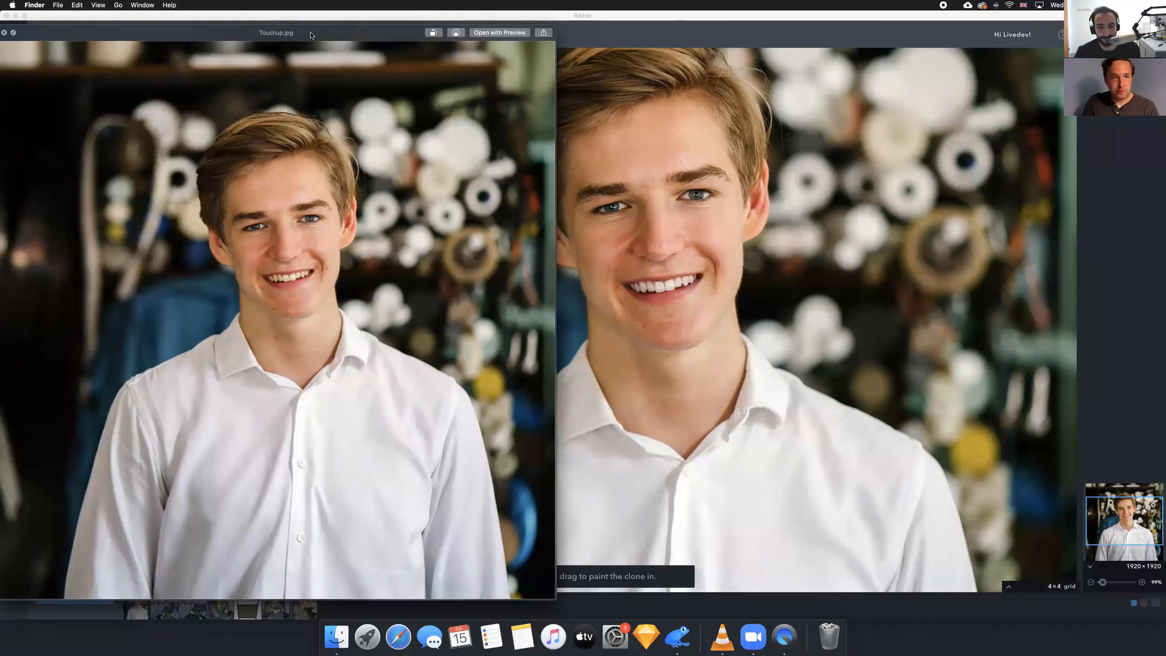
left_click_drag(311, 35, 311, 31)
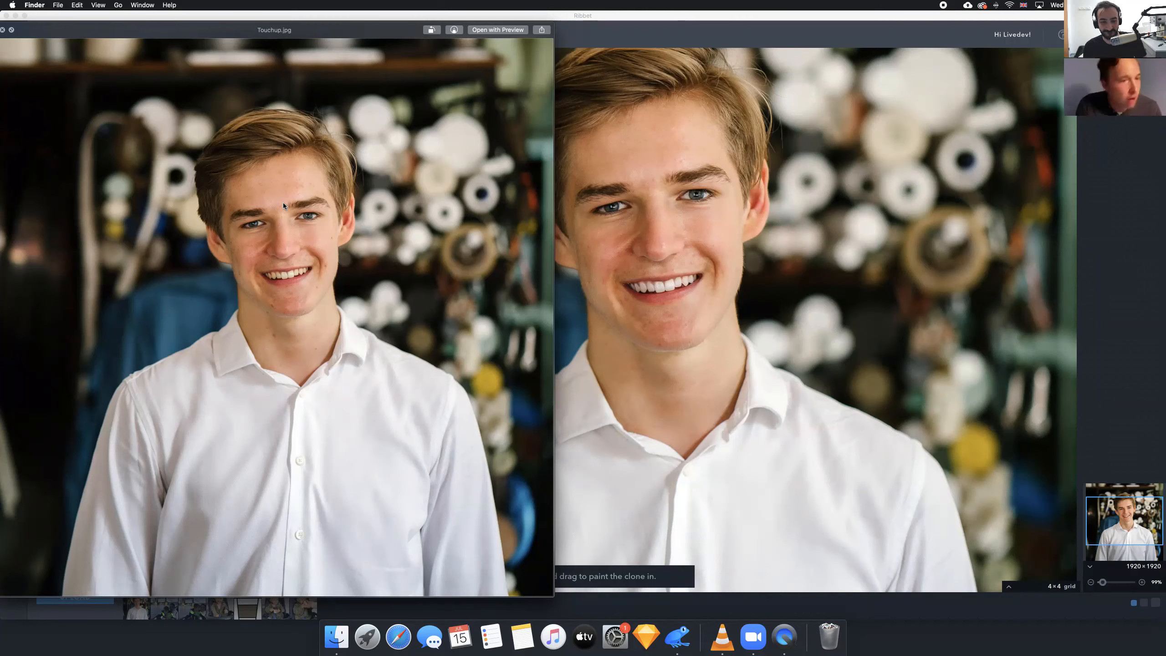
scroll(283, 203, "up", 5)
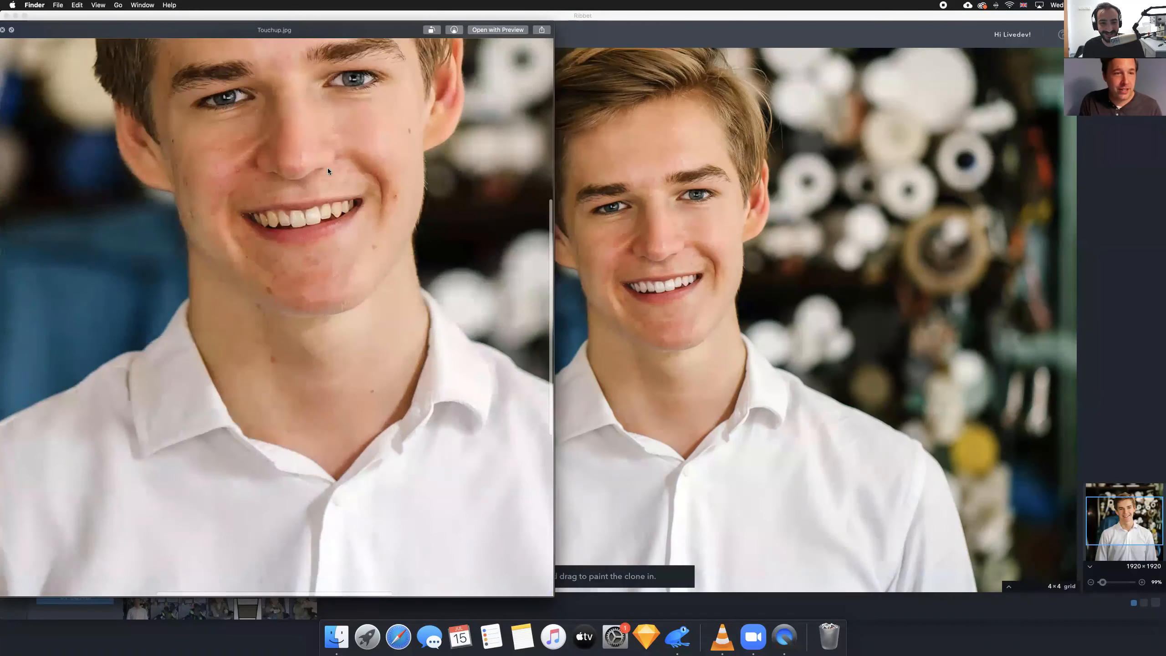
scroll(328, 171, "down", 5)
Reopen the Touchup.jpg preview and enlarge it to match the retouched portrait's scale for a side-by-side face comparison
key("space")
key("Right")
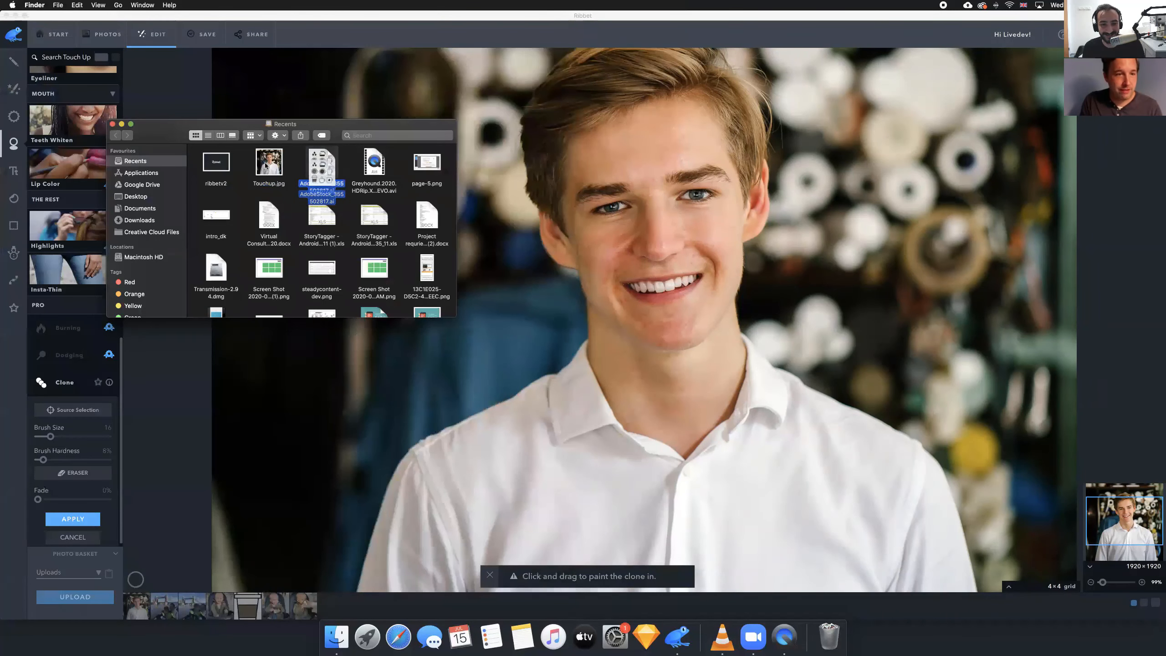
key("Left")
key("space")
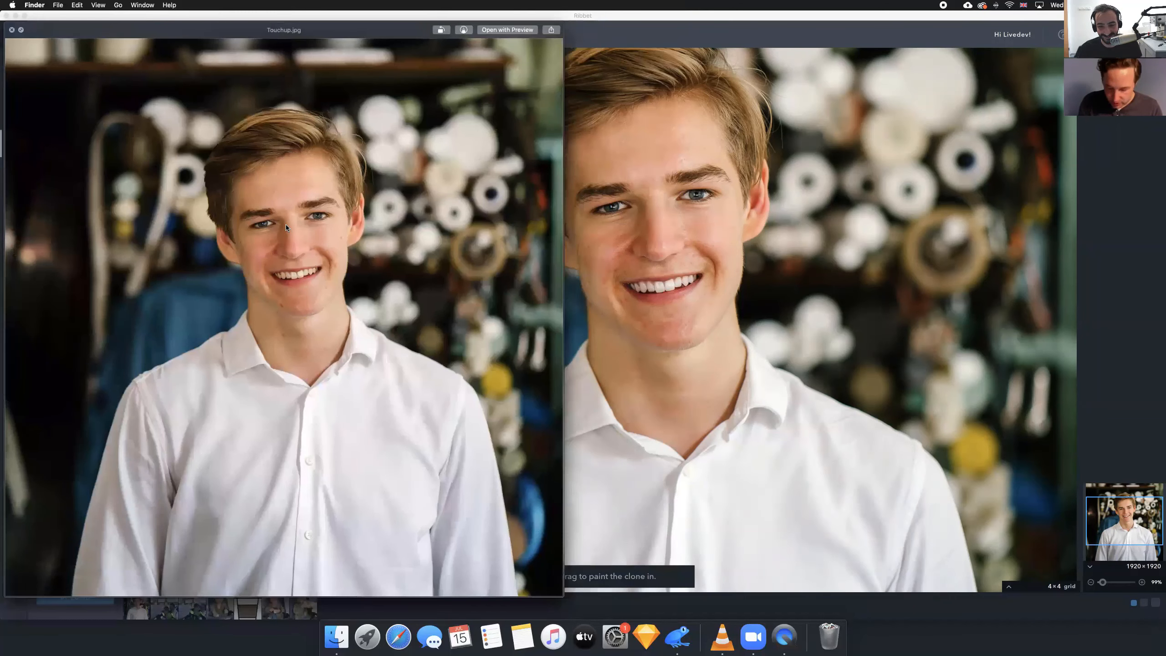
scroll(286, 224, "up", 5)
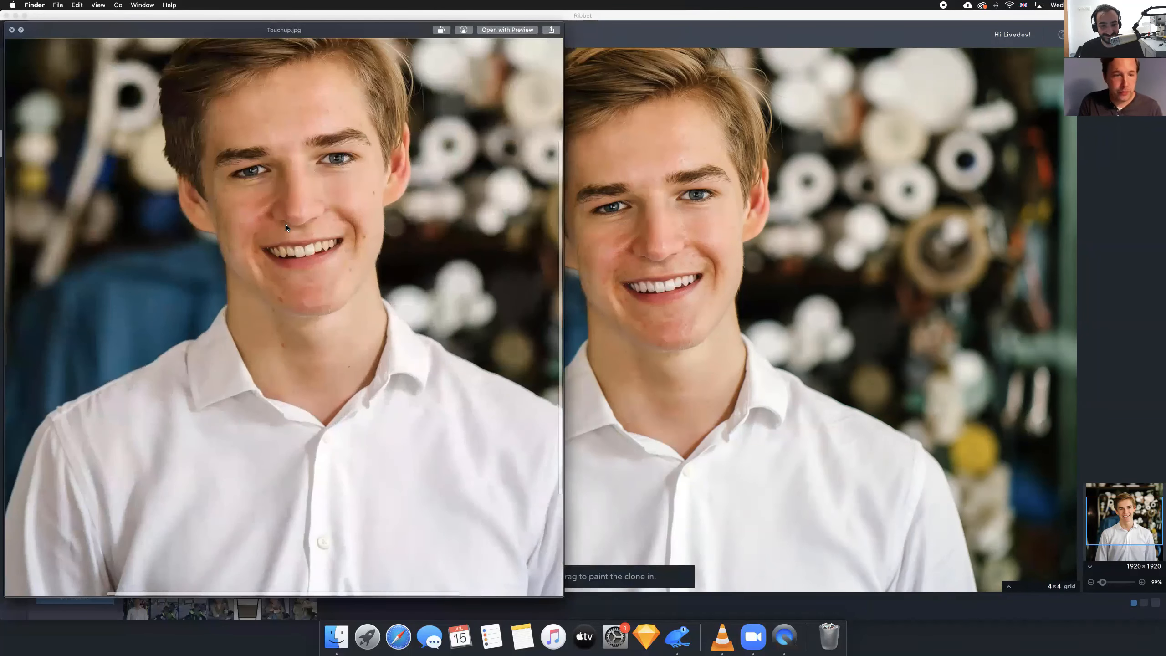
left_click_drag(349, 30, 357, 51)
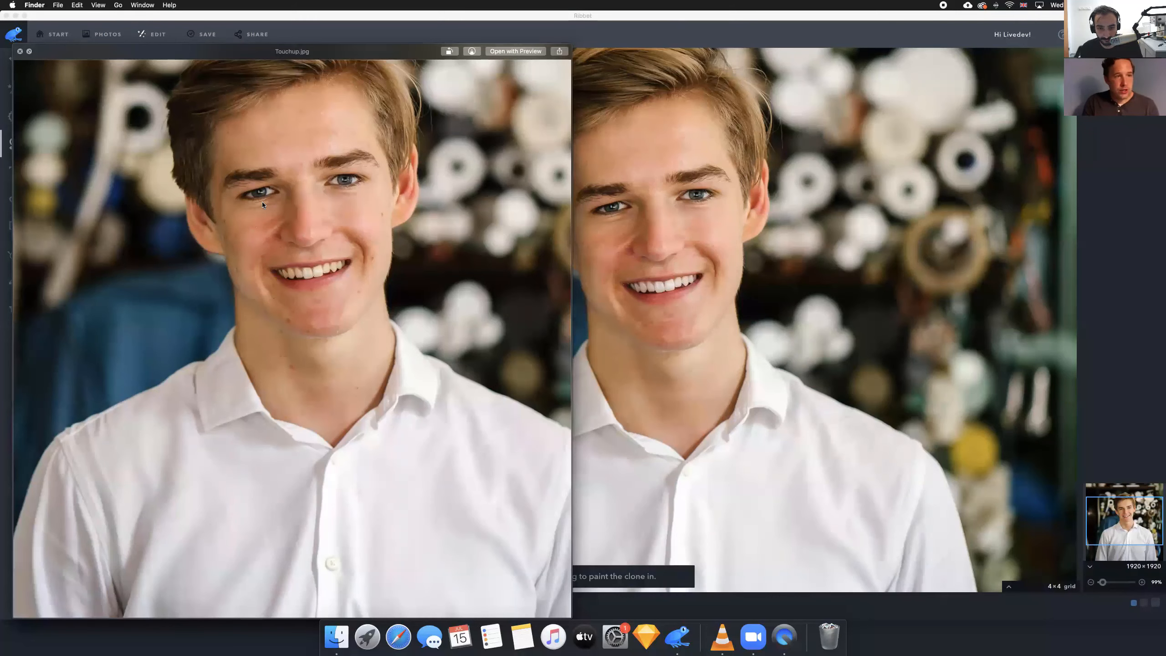
Close the original photo's preview, return to Ribbet and apply the Clone edits to the portrait
key("space")
key("Escape")
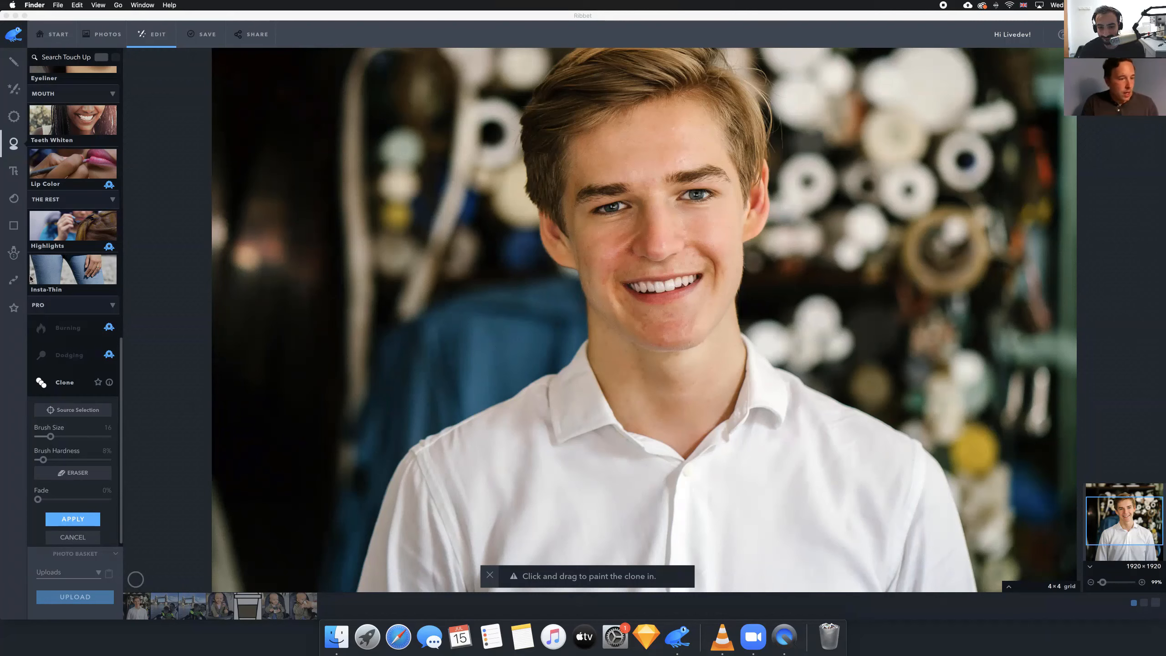
left_click(51, 521)
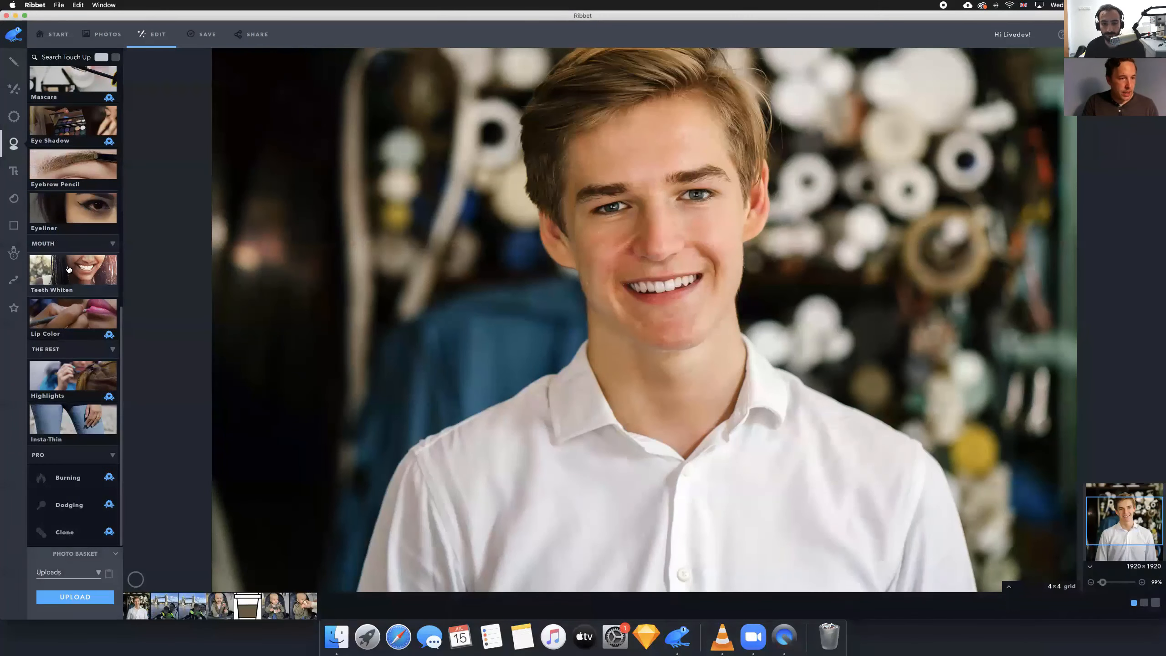
scroll(69, 270, "up", 3)
scroll(68, 269, "up", 8)
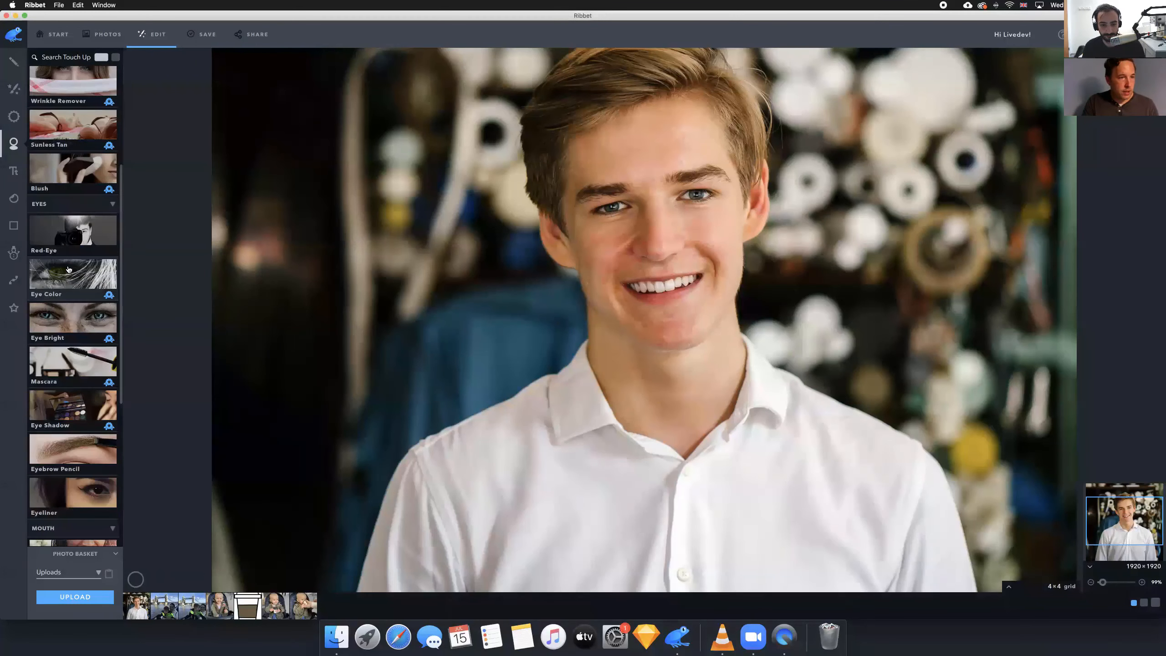
scroll(59, 281, "up", 2)
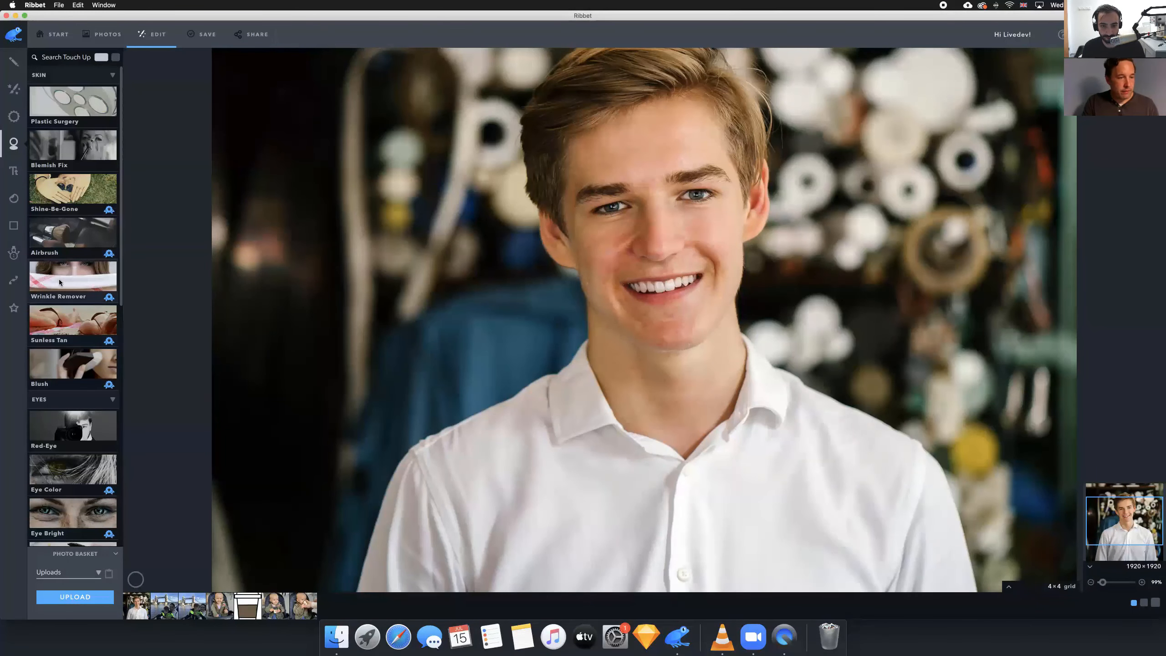
left_click(58, 279)
left_click_drag(69, 303, 68, 303)
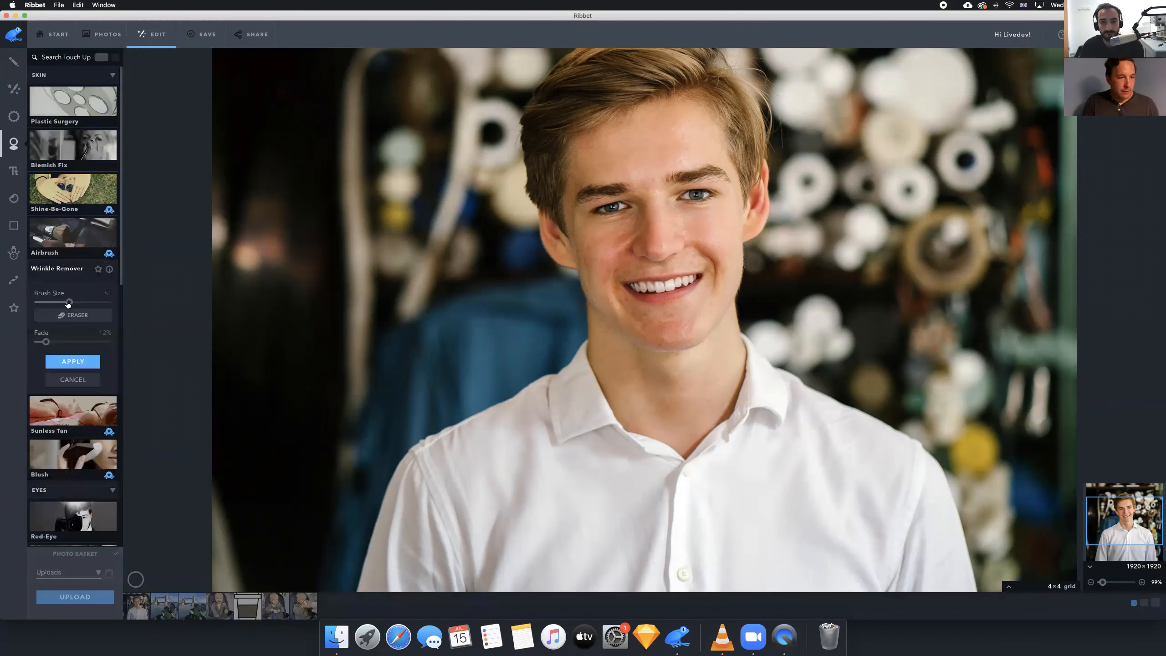
left_click(59, 268)
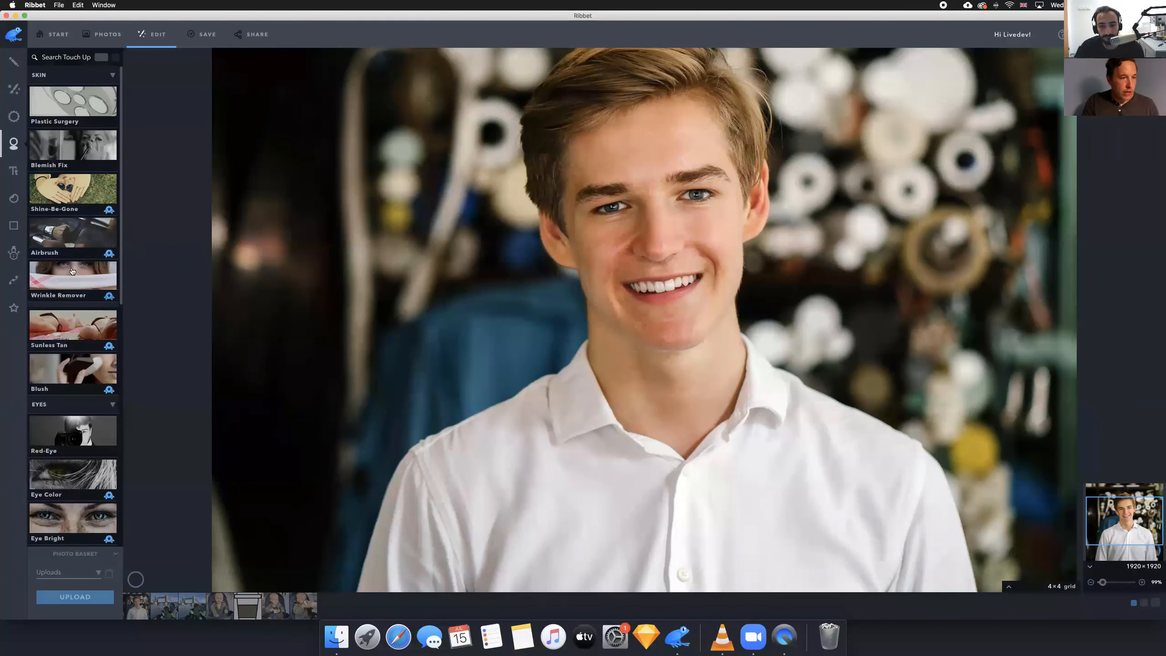
Paint Sunless Tan over the man's face using the reddest tone, Brush Size 234 and Color Strength 24%
left_click(58, 324)
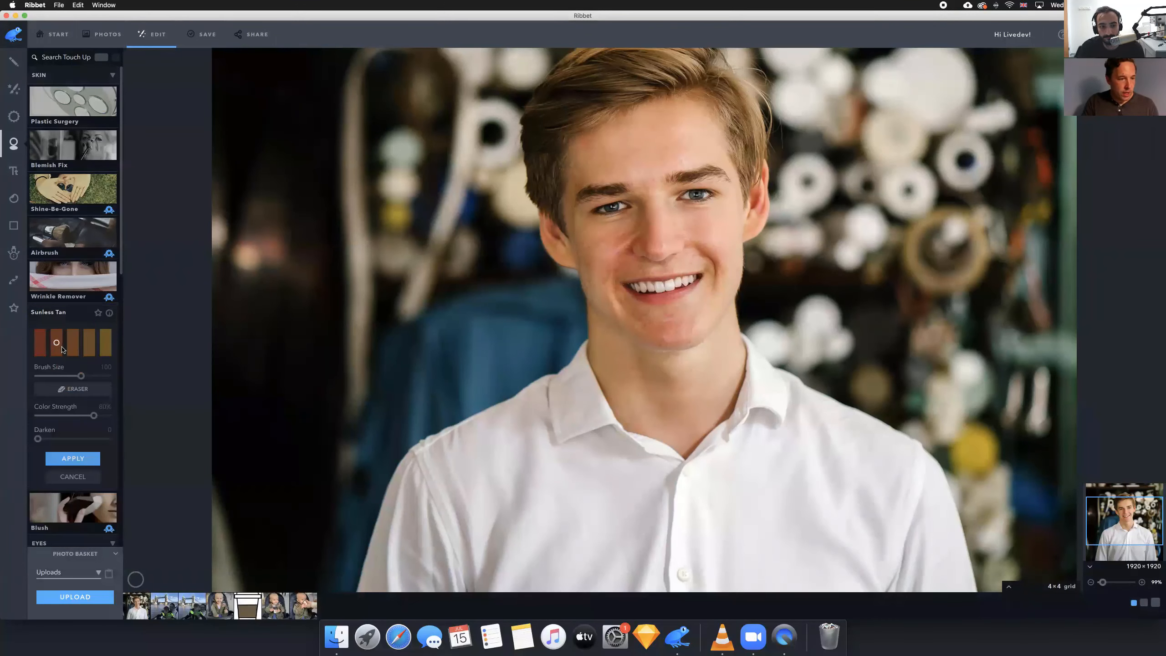
left_click(48, 345)
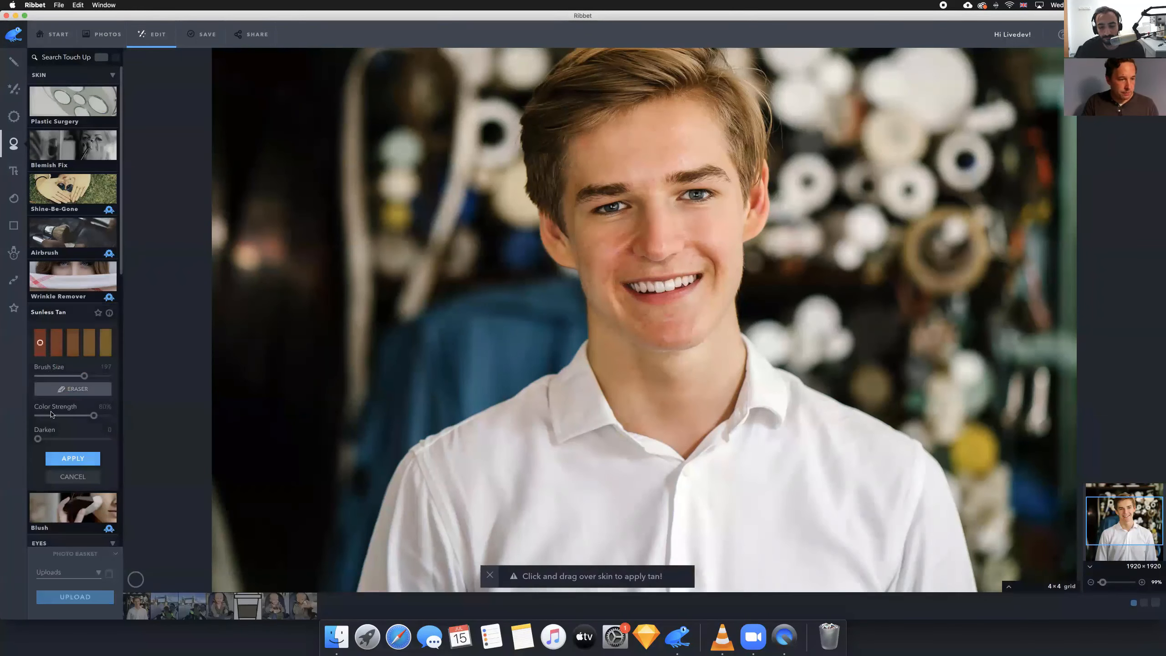
left_click_drag(59, 416, 55, 416)
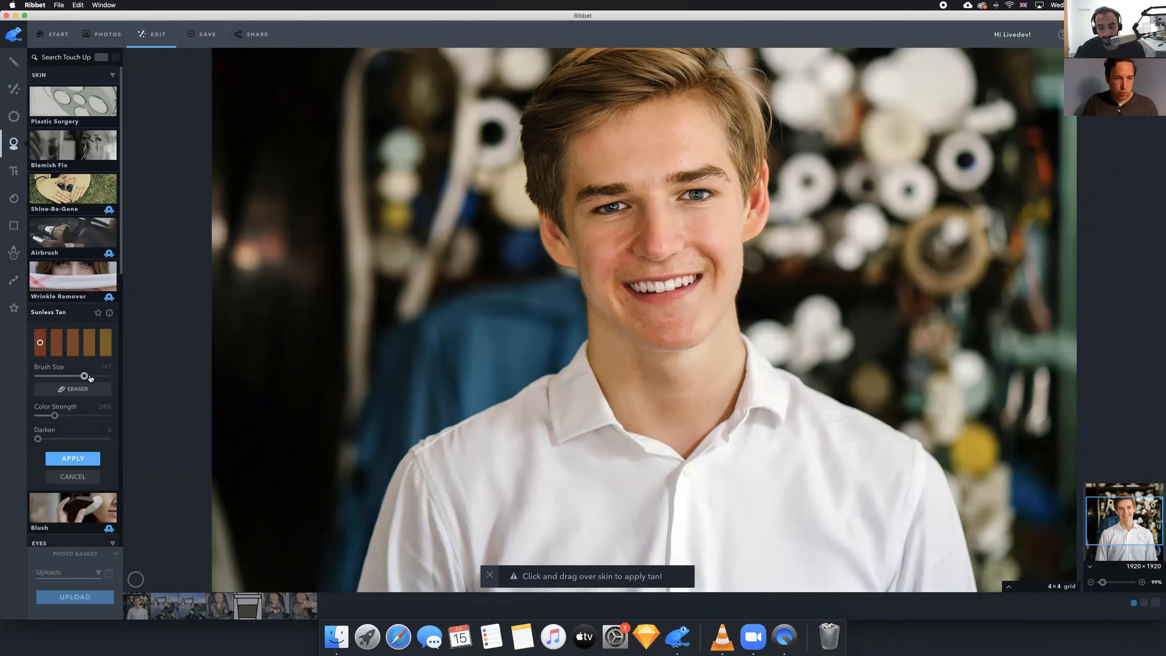
left_click_drag(84, 376, 87, 376)
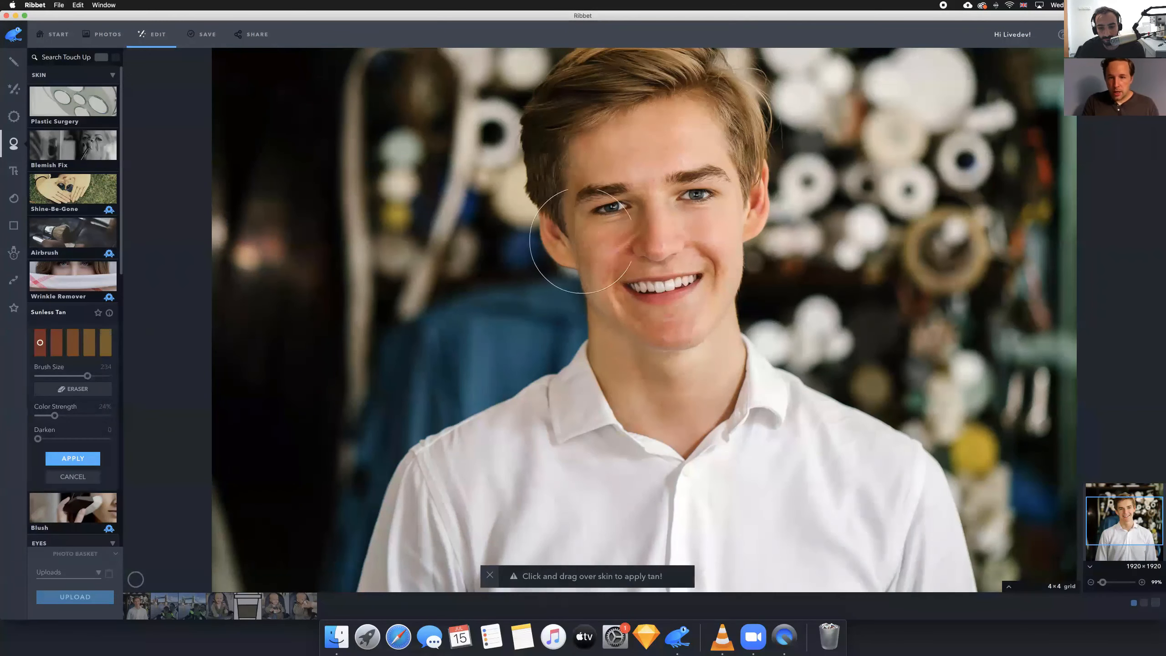
mouse_move(597, 170)
left_mouse_down()
mouse_move(685, 170)
mouse_move(652, 216)
mouse_move(657, 258)
mouse_move(625, 272)
mouse_move(641, 265)
mouse_move(625, 322)
mouse_move(657, 390)
mouse_move(688, 354)
mouse_move(652, 312)
mouse_move(641, 248)
mouse_move(667, 154)
mouse_move(599, 241)
mouse_move(590, 273)
left_mouse_up()
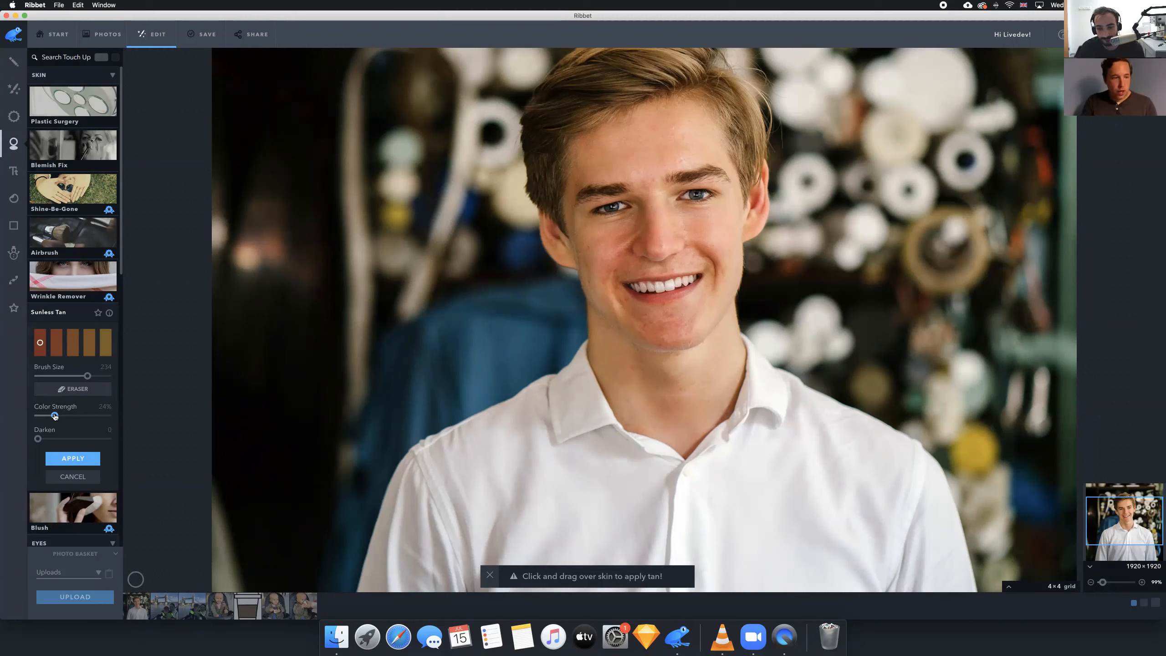
Try the tan at full Color Strength, reduce it to about 67%, check the whole portrait, and finish the Sunless Tan edit
left_click_drag(55, 417, 110, 416)
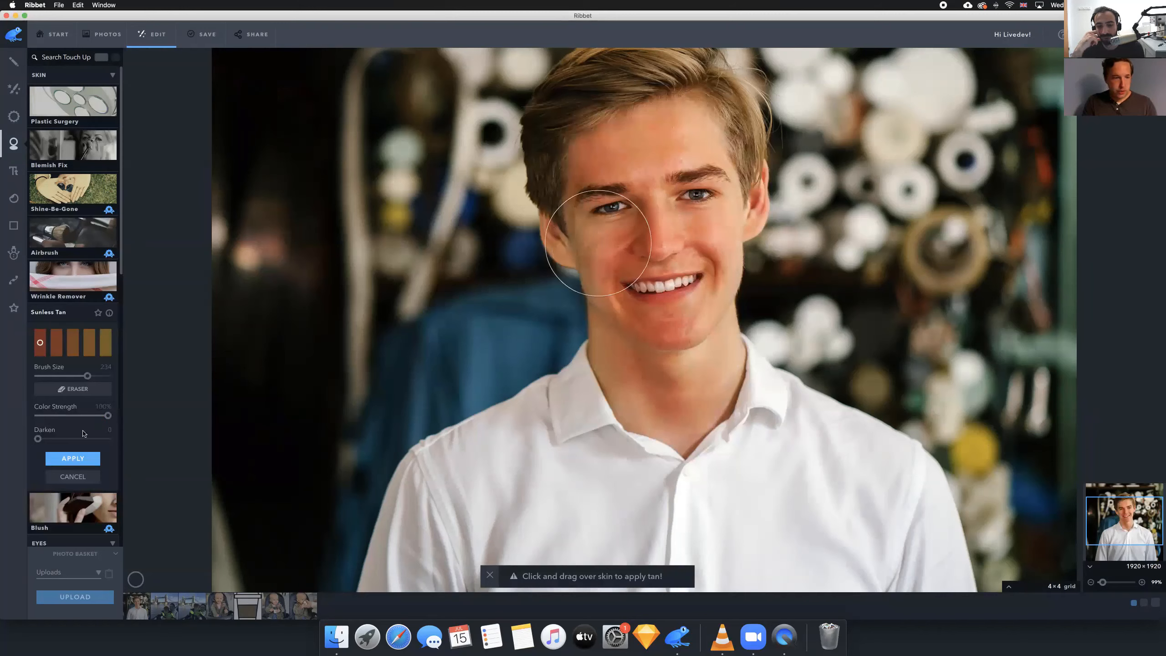
left_click_drag(95, 418, 88, 416)
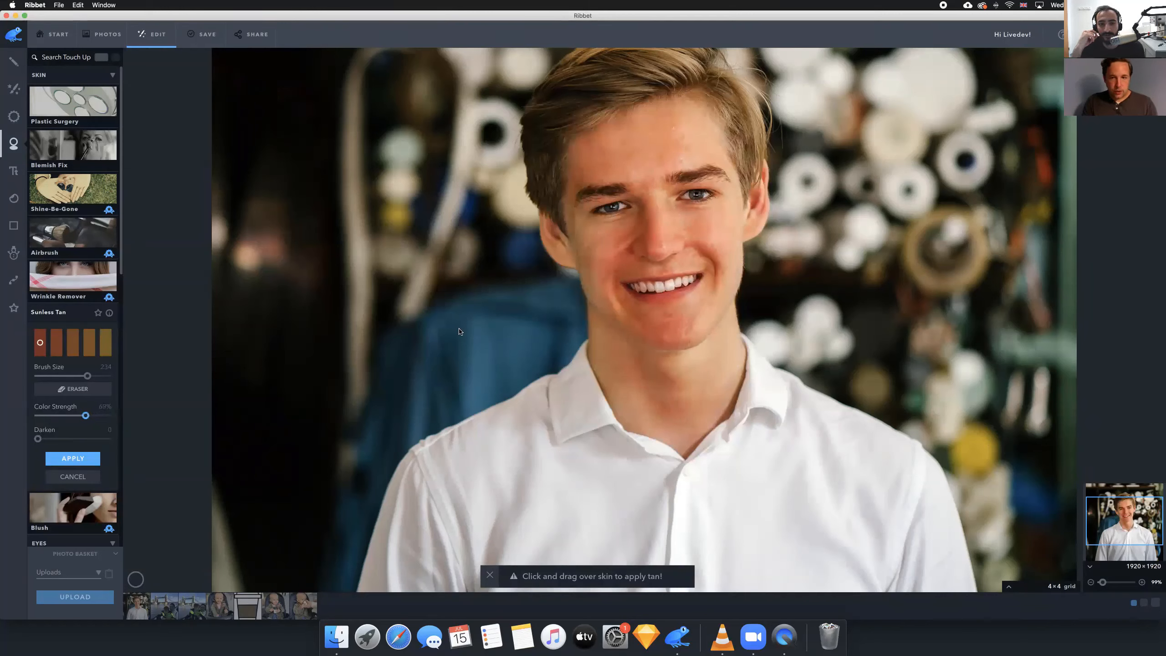
scroll(459, 330, "up", 2)
scroll(459, 330, "down", 5)
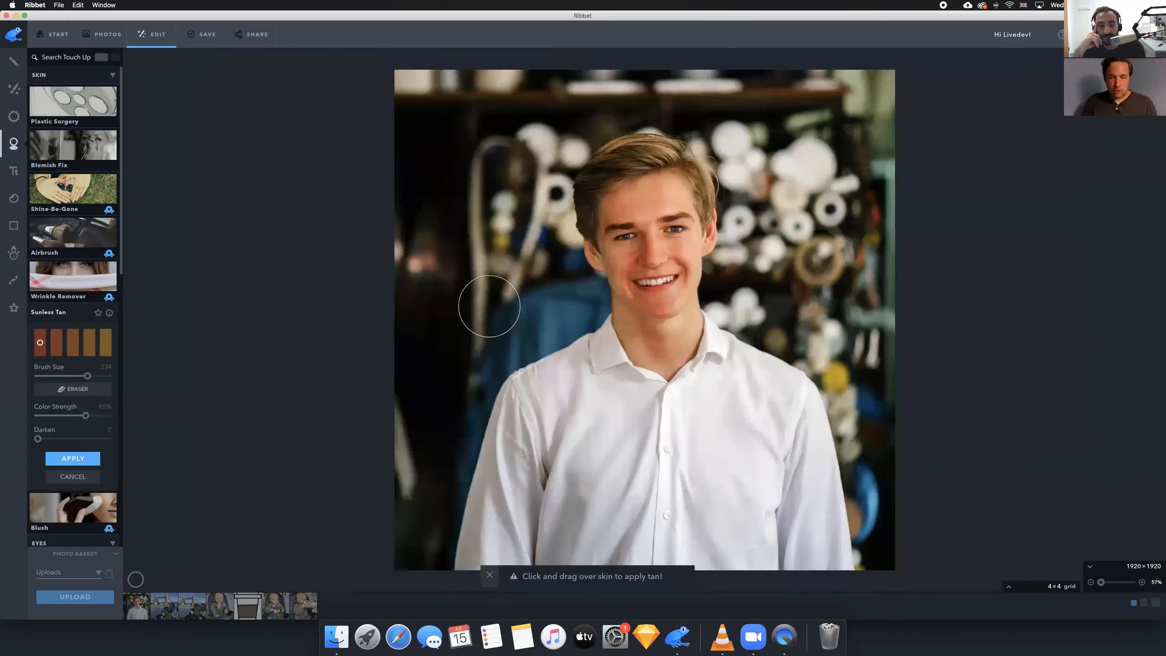
scroll(489, 307, "up", 2)
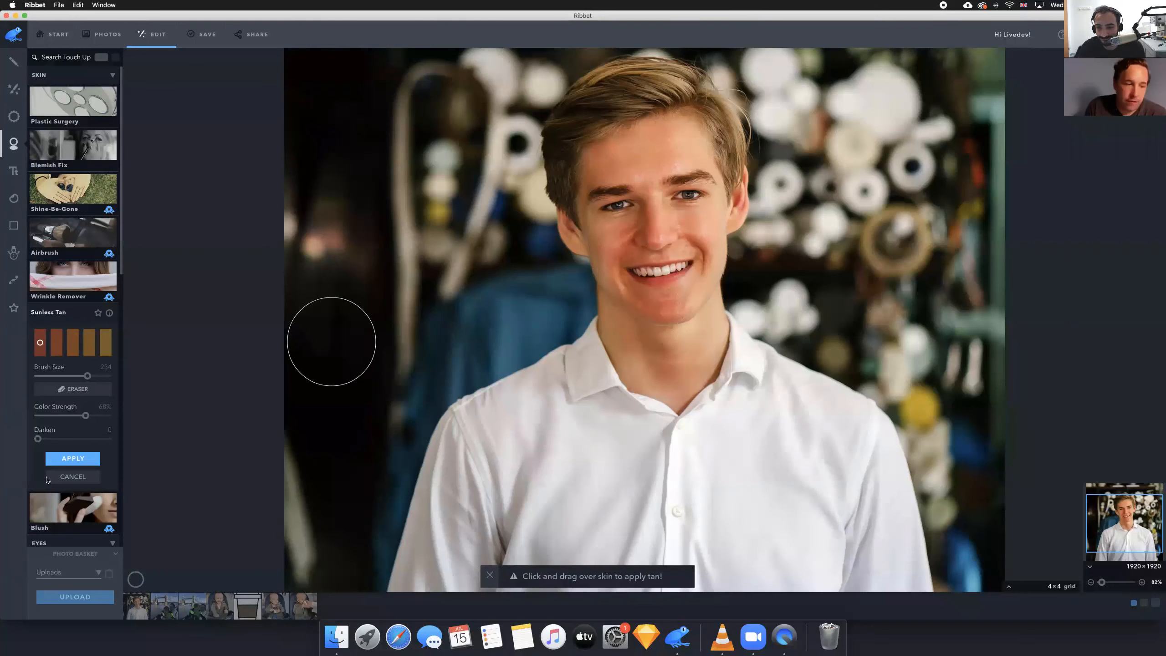
left_click(73, 476)
left_click(63, 270)
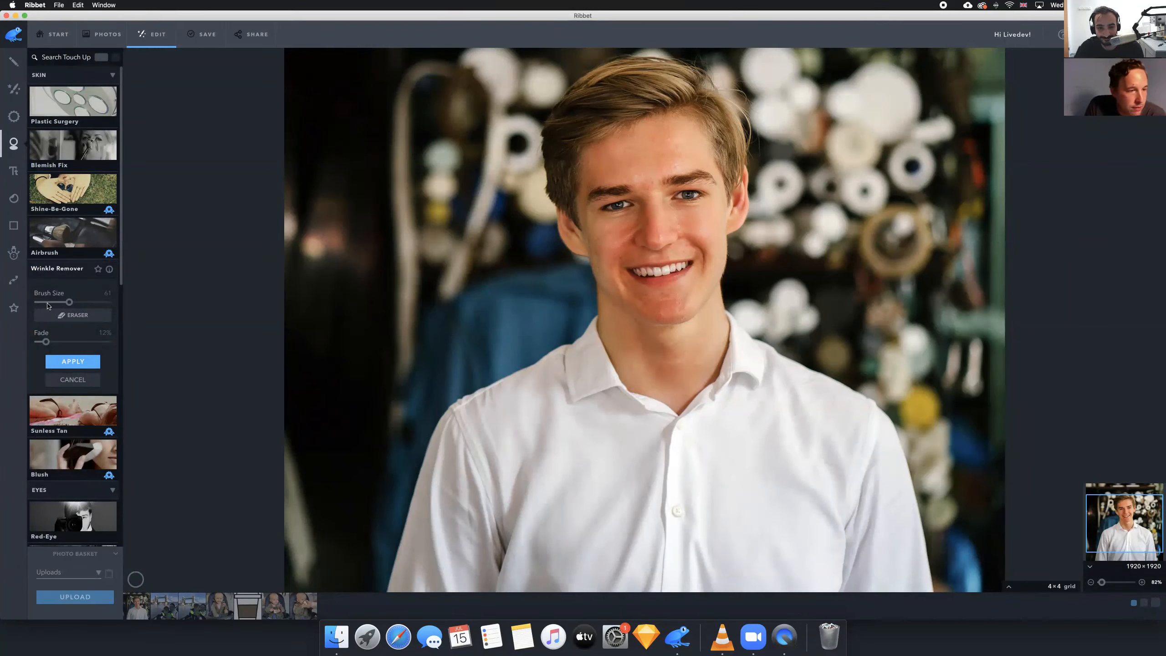
left_click_drag(68, 302, 47, 302)
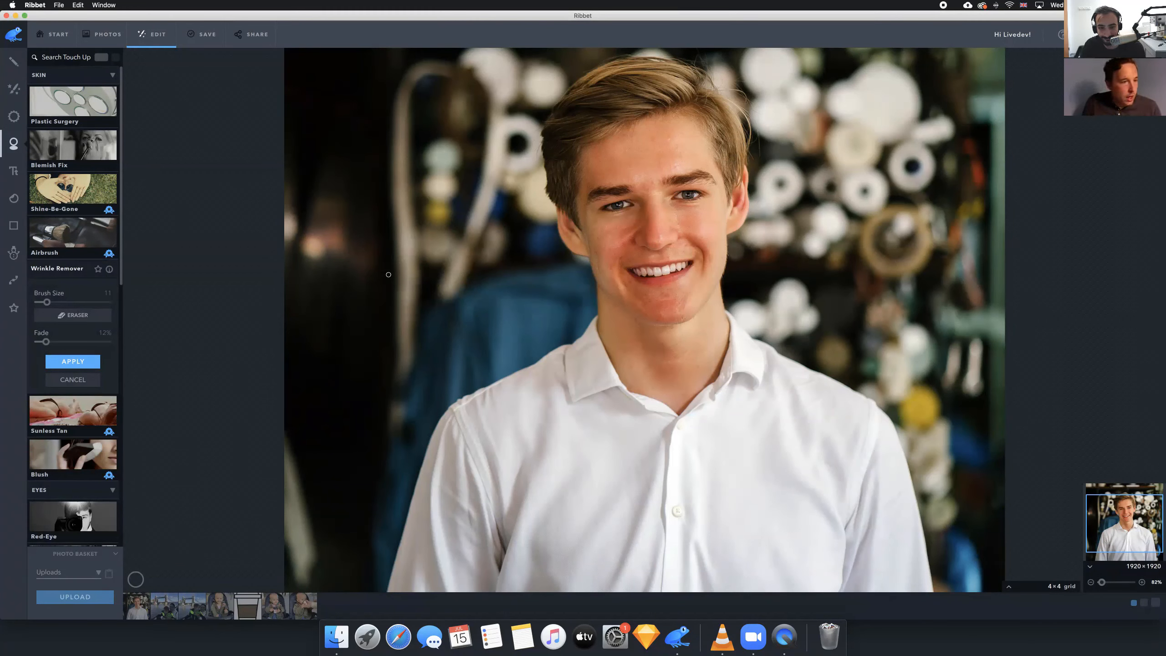
left_click(74, 379)
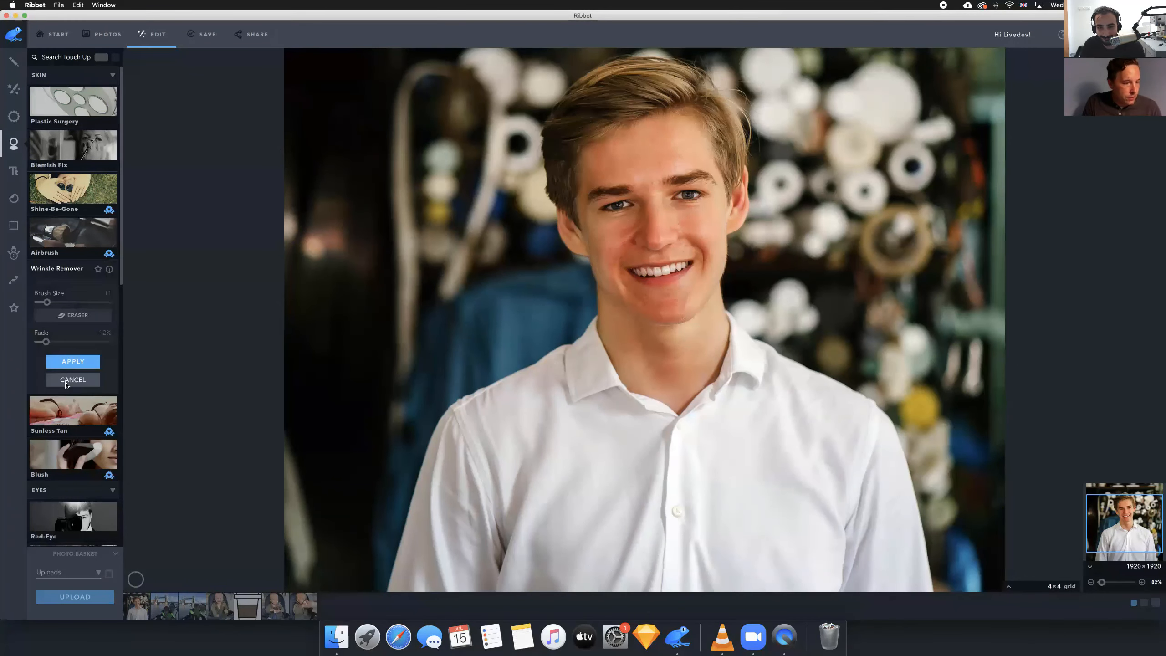
left_click(71, 366)
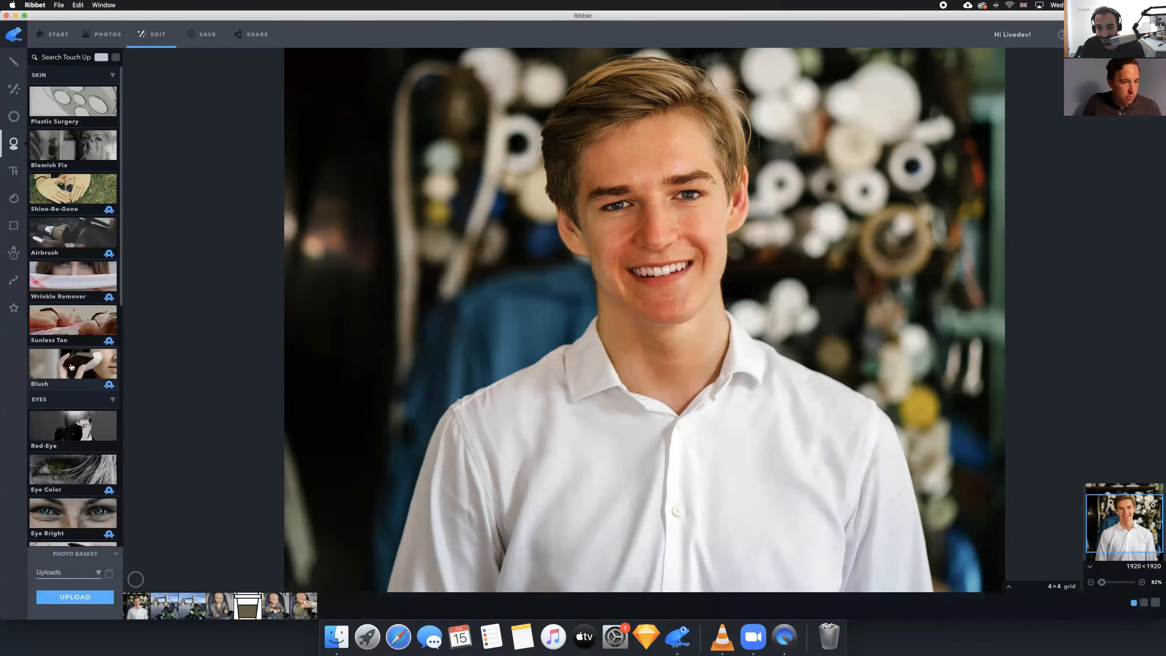
Pick the fourth Blush tone, and review the remaining Touch Up tools in the Eyes, Mouth, The Rest and Pro groups
left_click(89, 416)
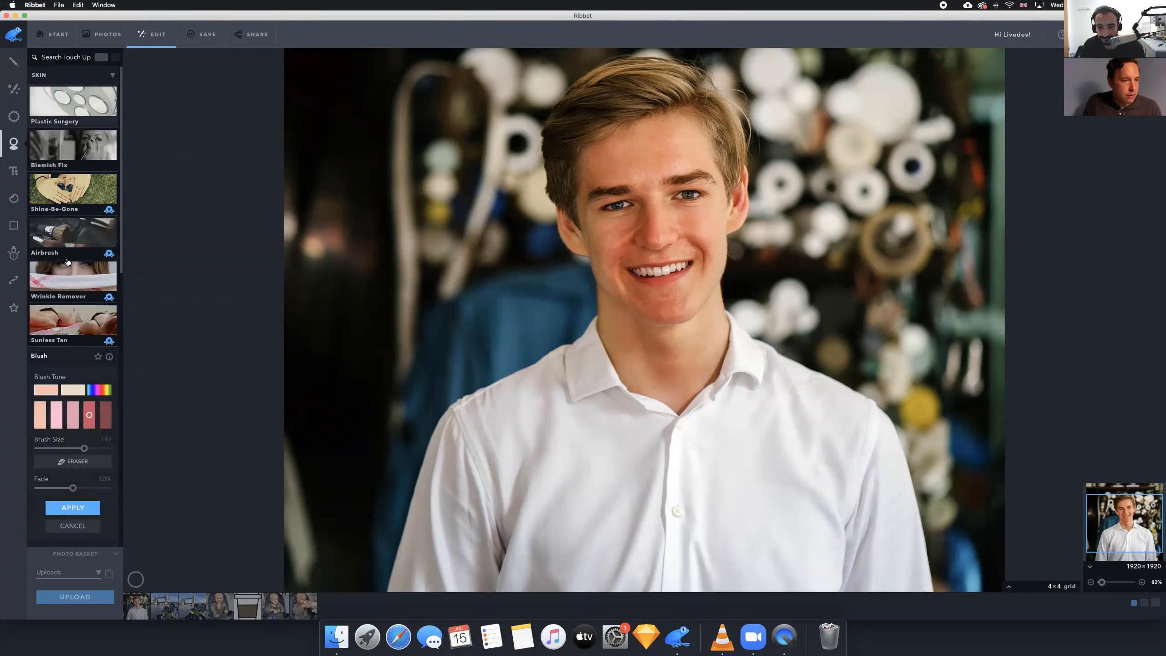
scroll(68, 271, "down", 6)
scroll(68, 274, "down", 2)
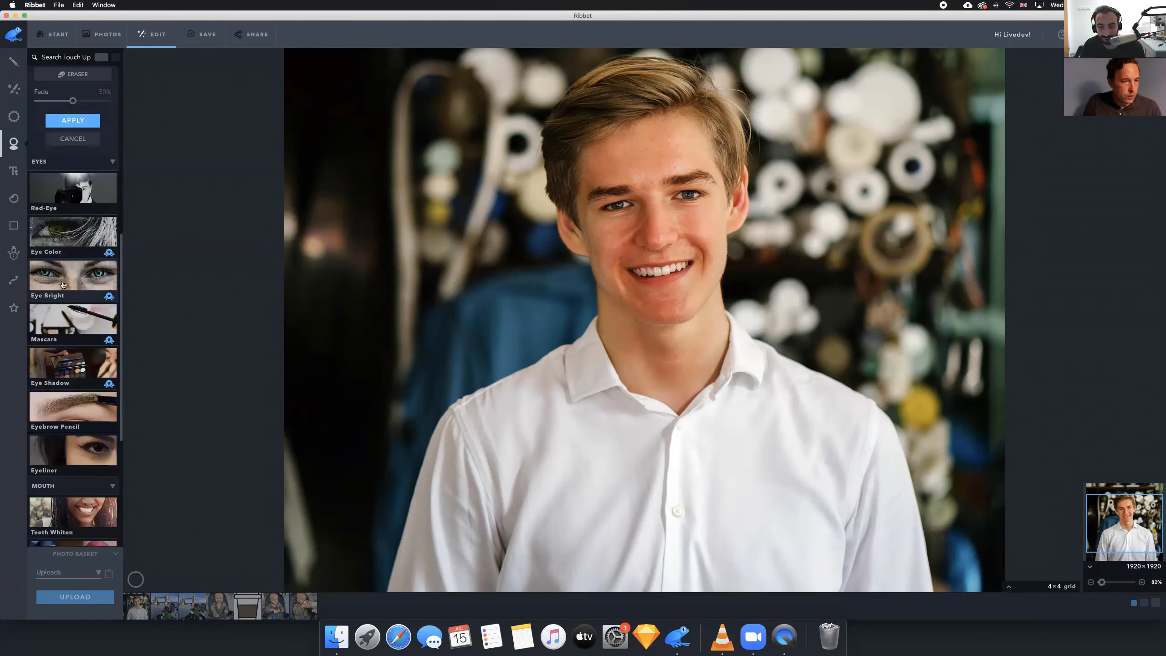
scroll(57, 430, "down", 5)
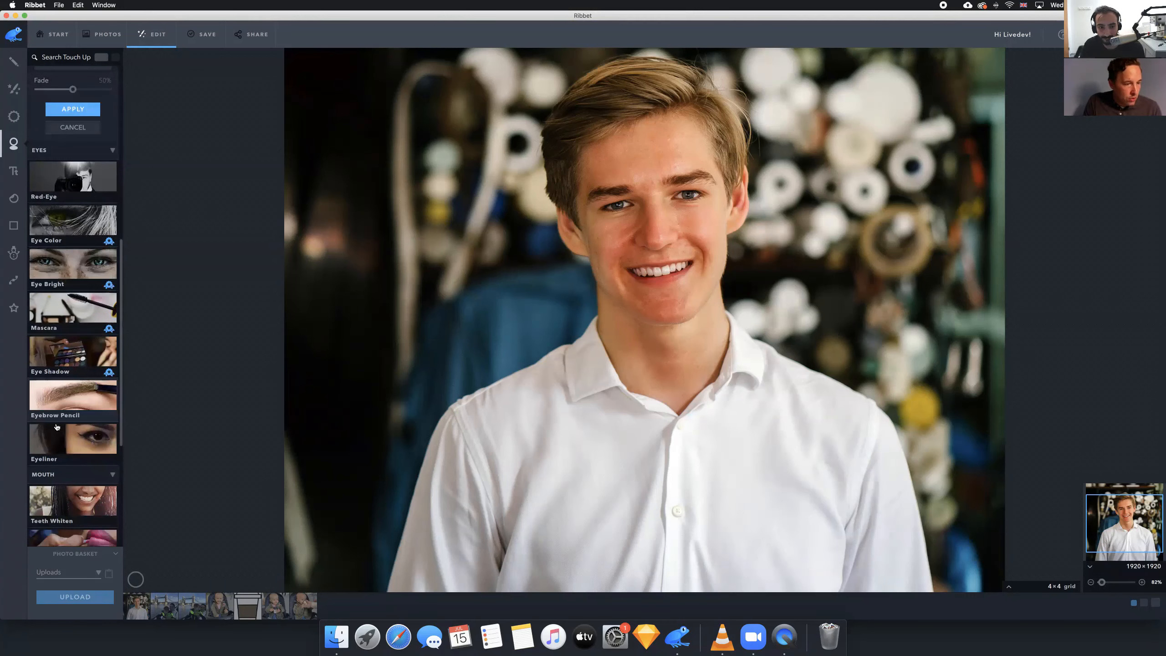
scroll(64, 483, "up", 2)
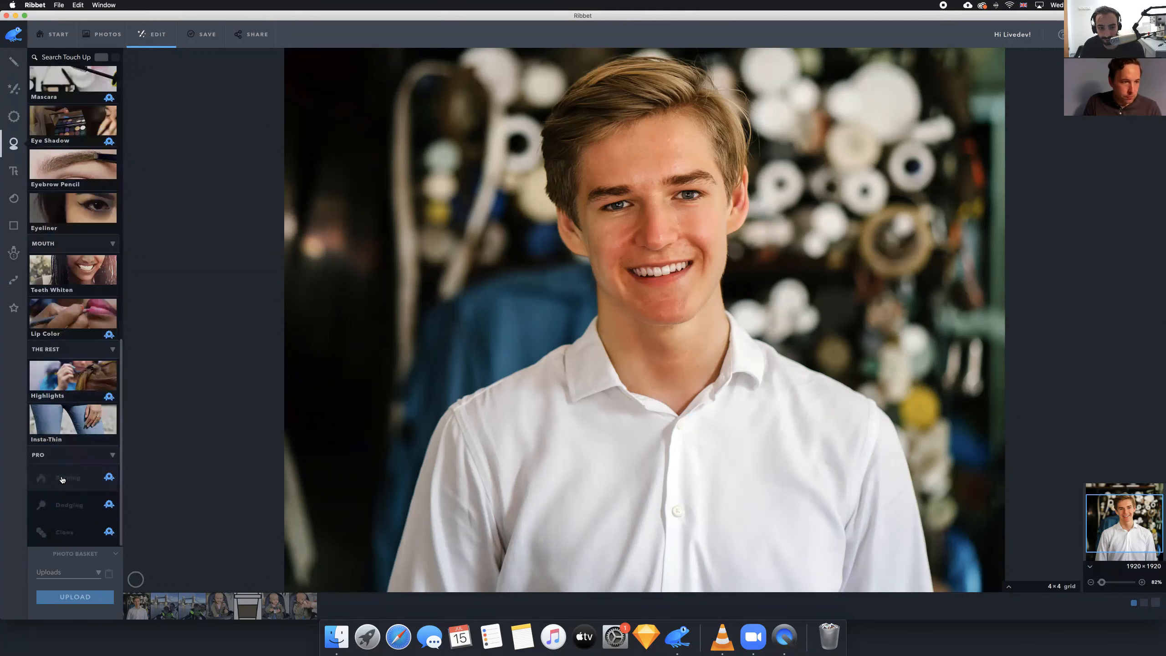
scroll(68, 496, "down", 2)
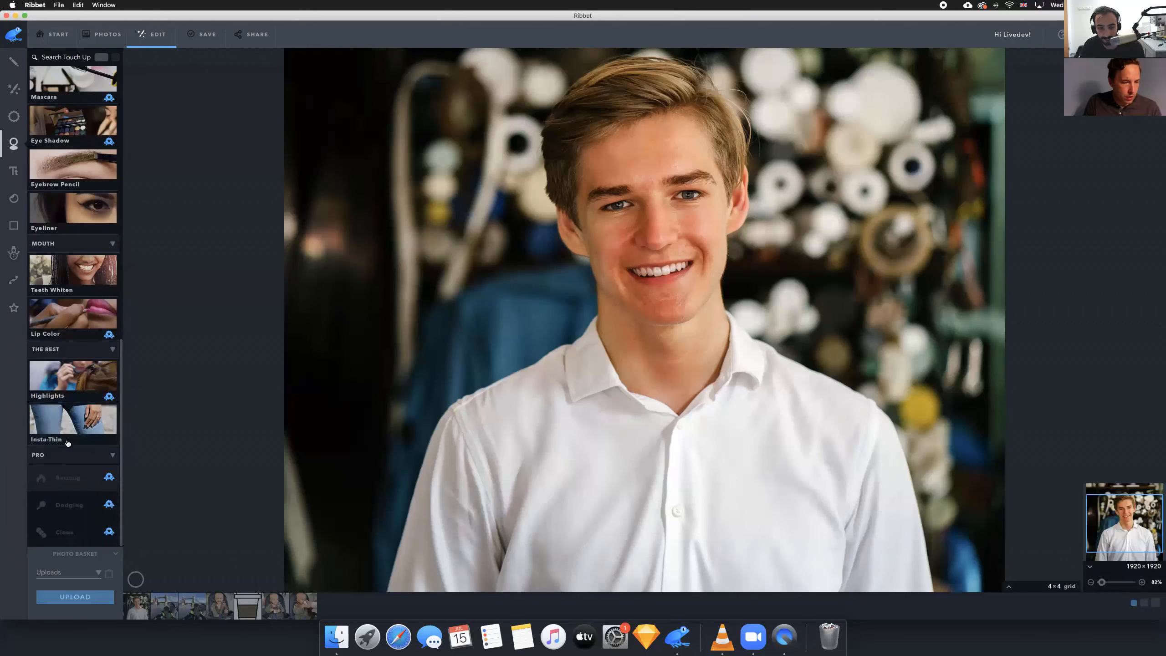
left_click(67, 350)
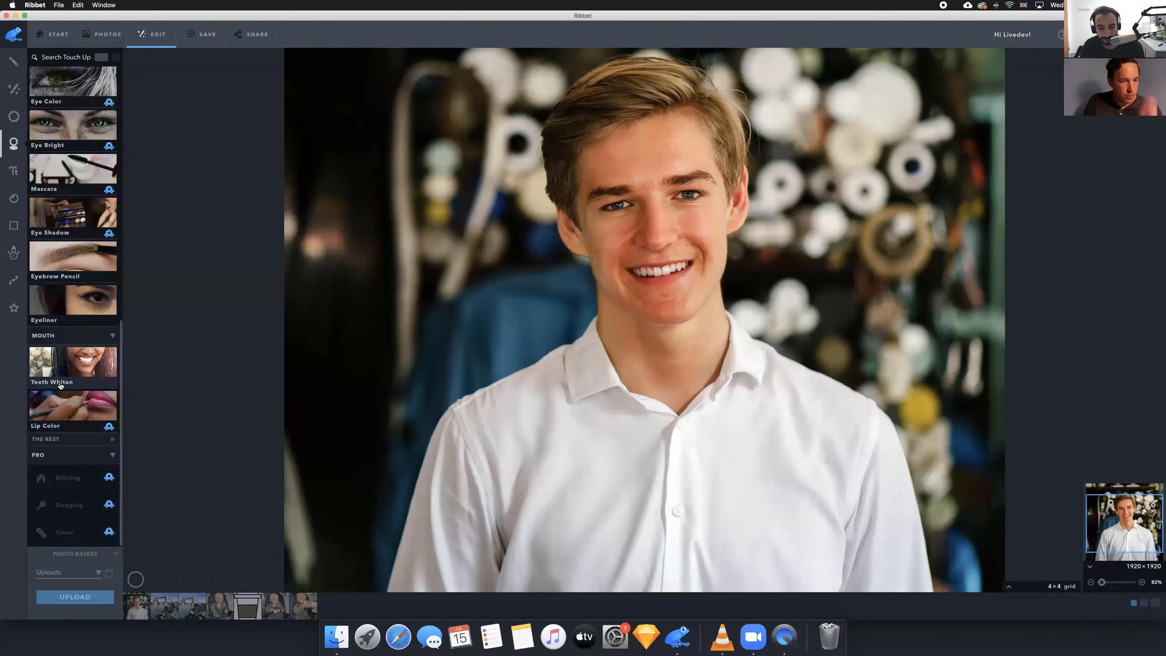
left_click(60, 440)
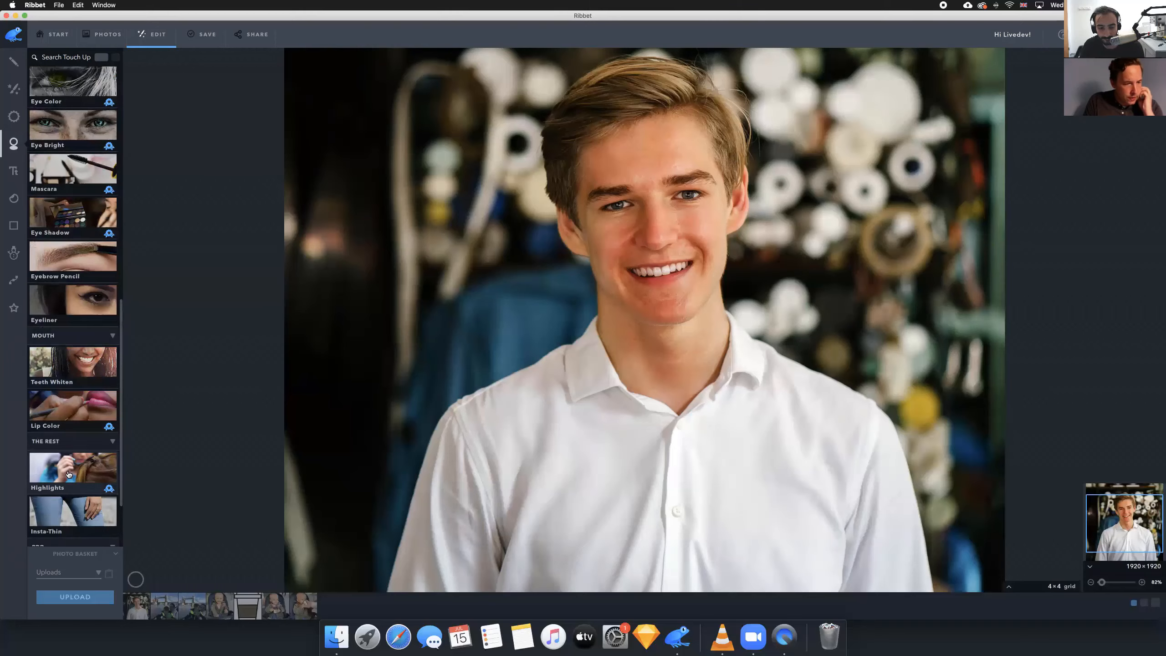
Try Highlights on the man's hair using the blonde Hair Color, Brush Size 197 and Fade 20%
scroll(69, 479, "down", 2)
left_click(64, 384)
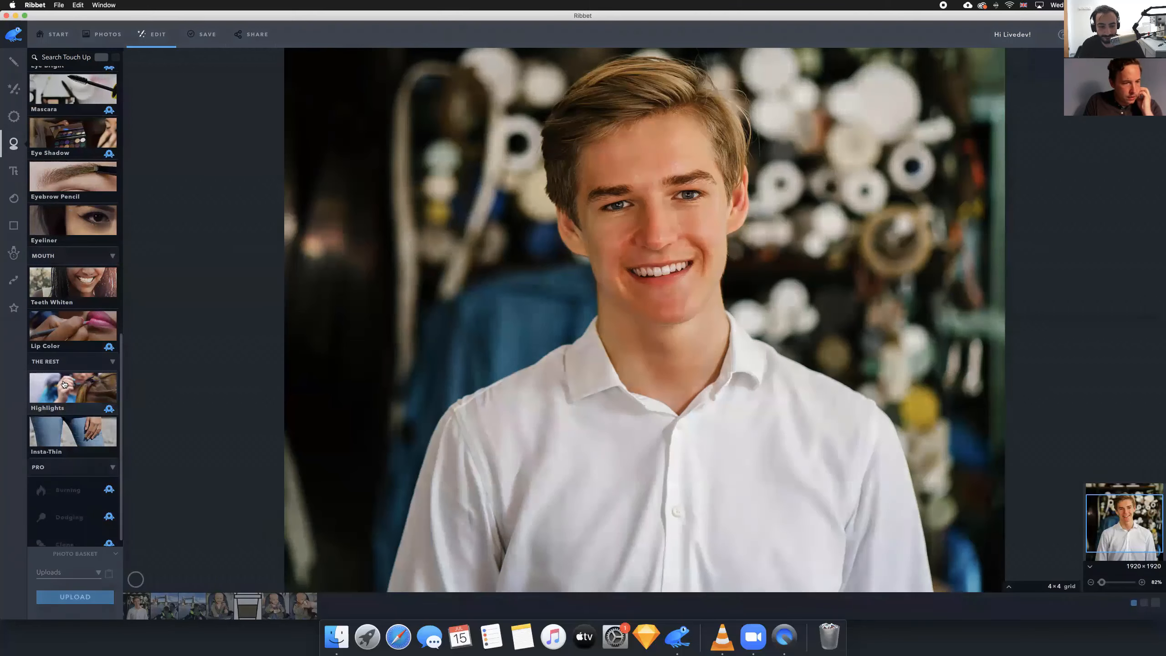
left_click(643, 320)
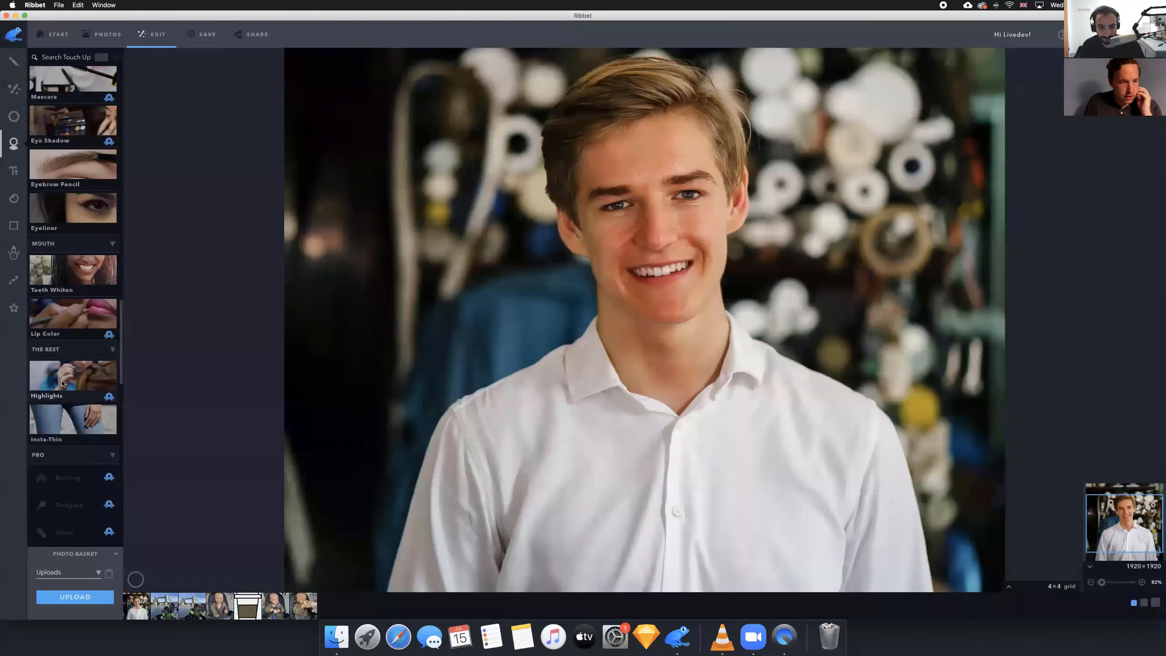
left_click(63, 384)
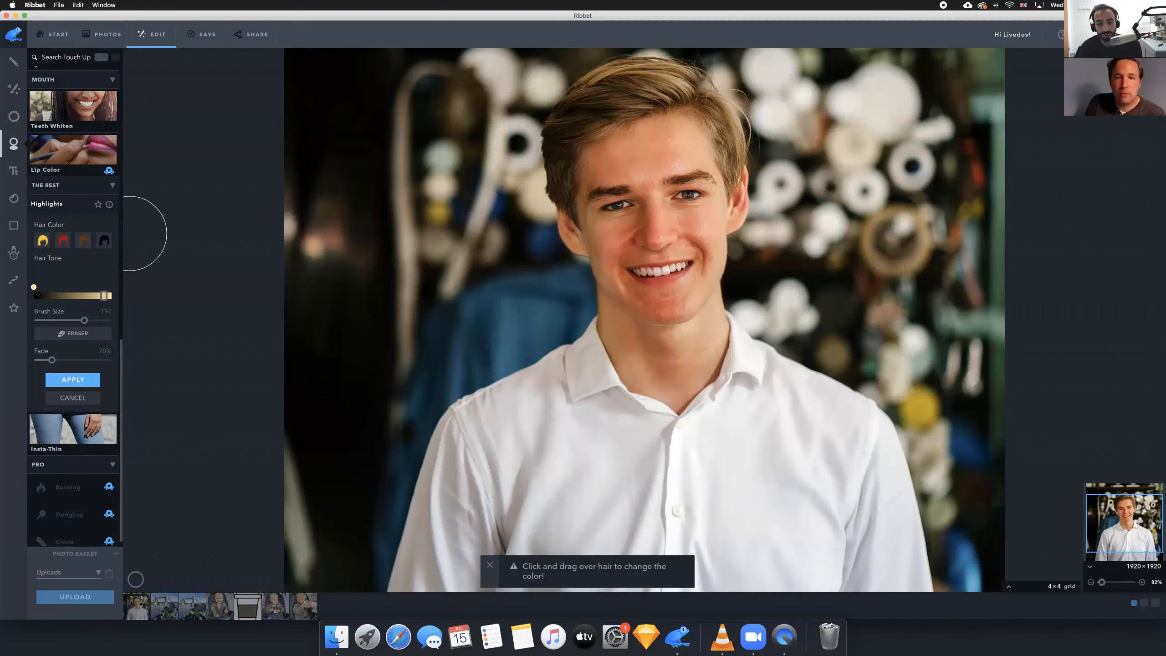
mouse_move(589, 123)
left_mouse_down()
mouse_move(574, 135)
mouse_move(593, 115)
mouse_move(647, 103)
mouse_move(545, 173)
mouse_move(551, 197)
mouse_move(551, 147)
mouse_move(666, 106)
mouse_move(716, 108)
mouse_move(738, 154)
mouse_move(725, 114)
mouse_move(691, 89)
mouse_move(627, 90)
mouse_move(575, 115)
mouse_move(492, 196)
left_mouse_up()
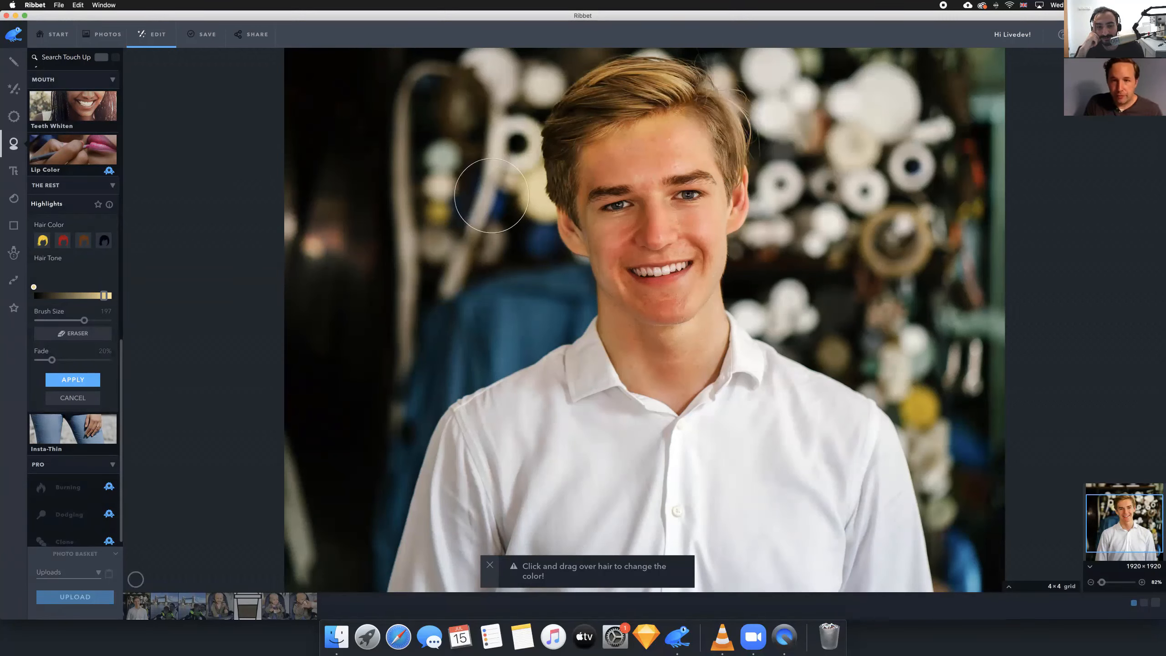
Try finer highlights along the hair above the ear at Brush Size 17, and cancel the Highlights edit
left_click_drag(84, 320, 47, 321)
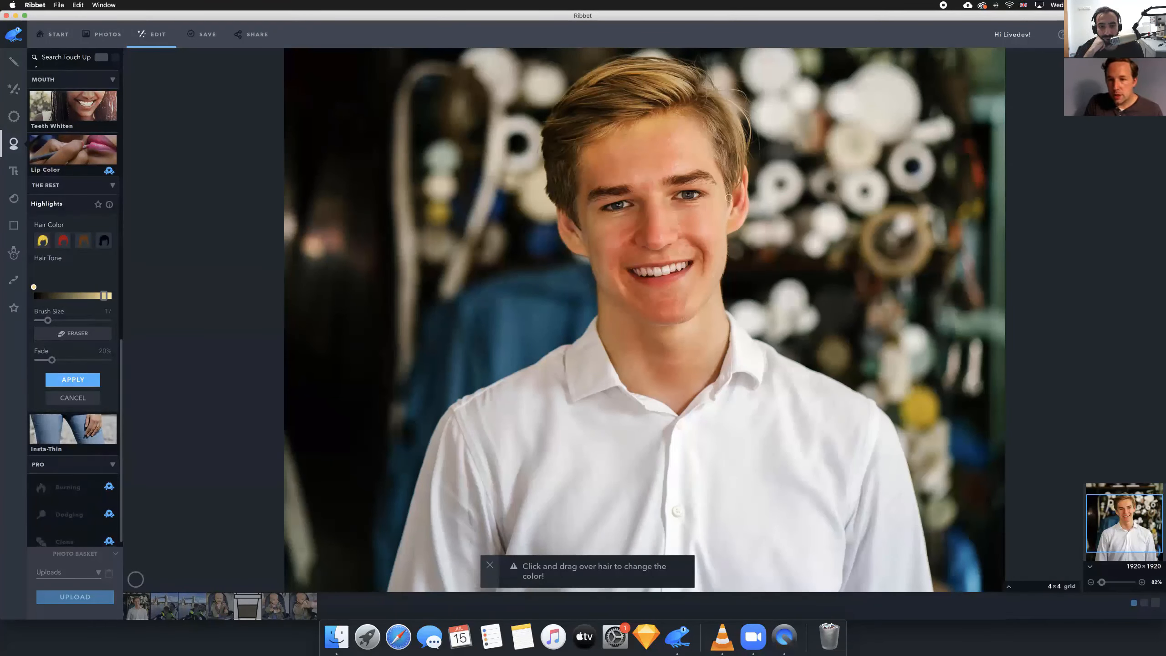
mouse_move(728, 192)
left_mouse_down()
mouse_move(719, 152)
mouse_move(738, 157)
mouse_move(711, 109)
left_mouse_up()
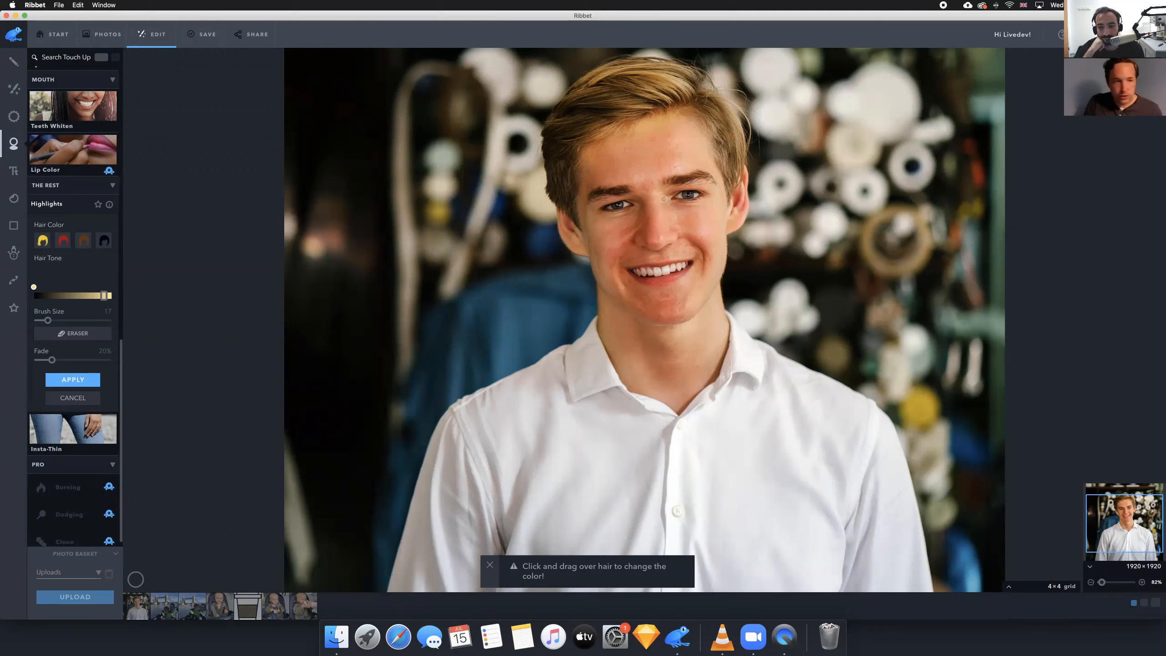
left_click(64, 398)
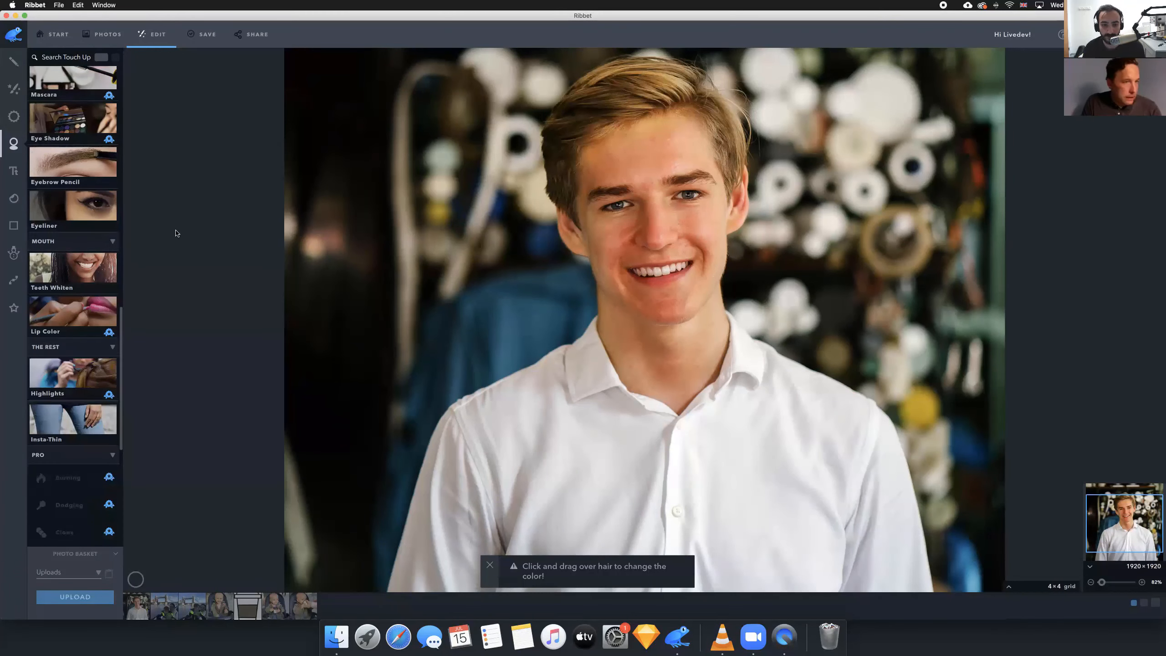